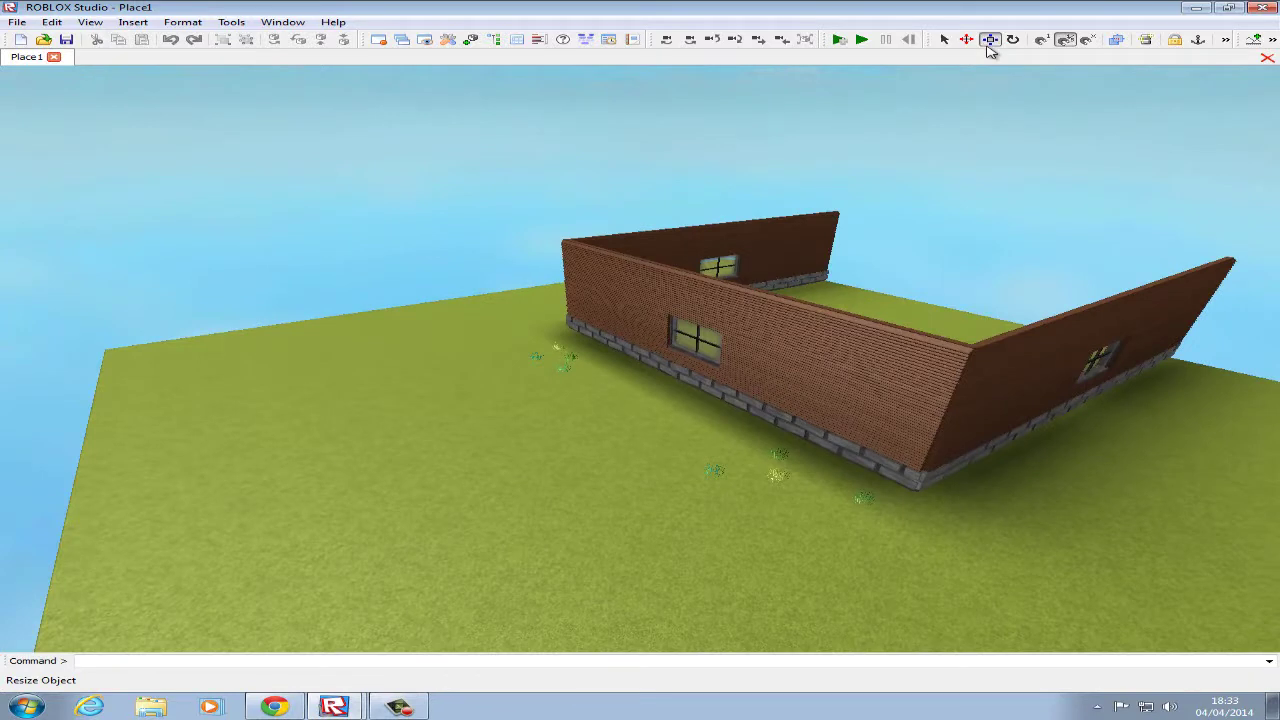
Unlock the grass baseplate and lengthen it to about 167 studs to gain open ground beside the house.
{"action": "left_click", "coordinate": [1174, 39]}
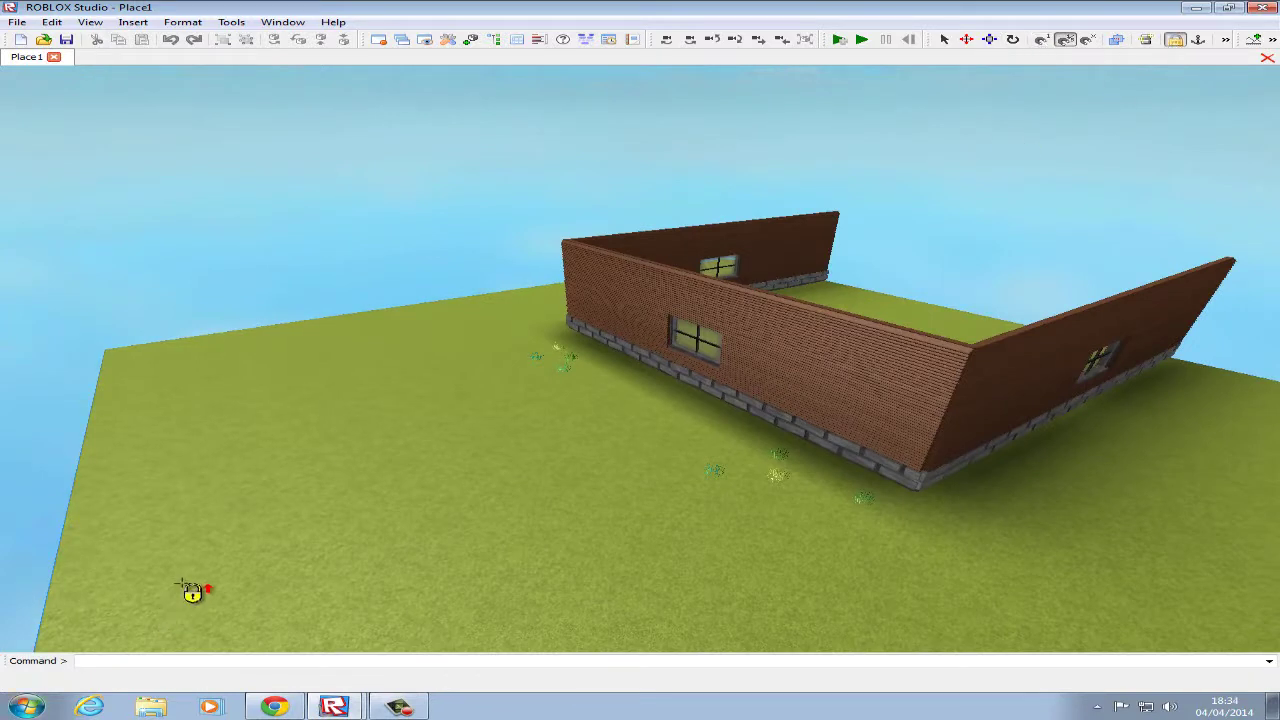
{"action": "left_click", "coordinate": [248, 522]}
{"action": "left_click", "coordinate": [989, 39]}
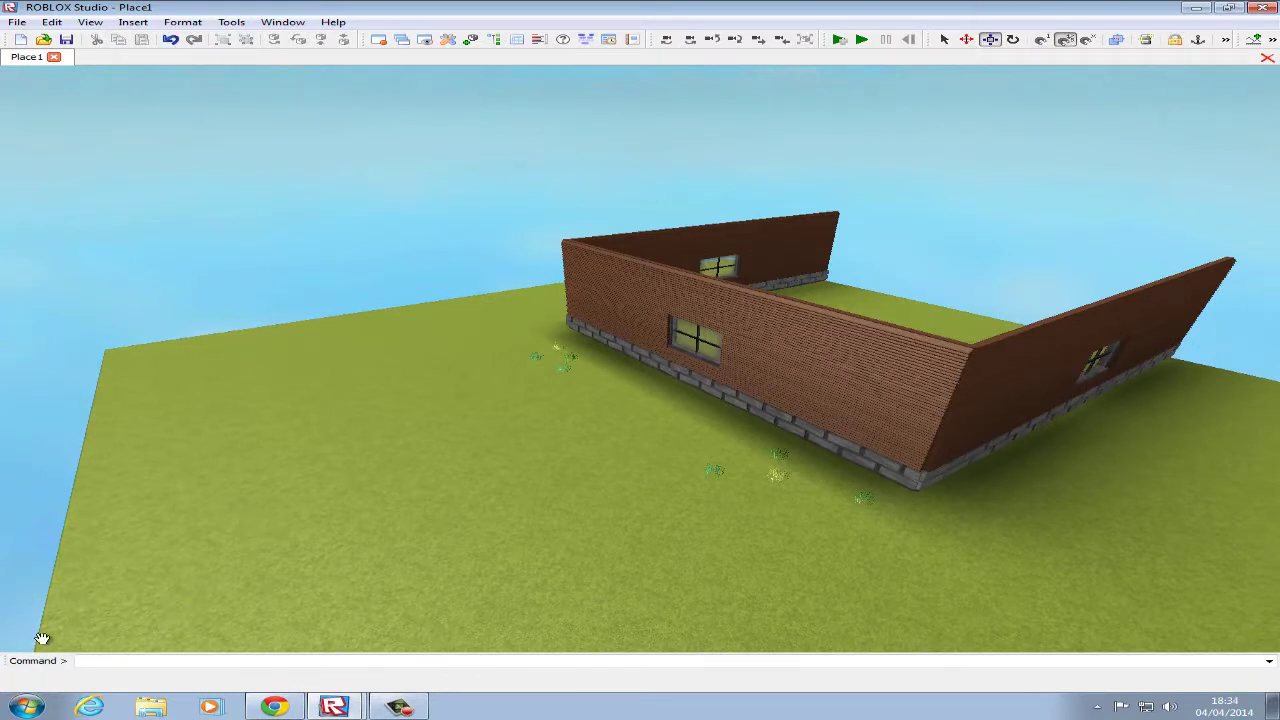
{"action": "left_click", "coordinate": [239, 480]}
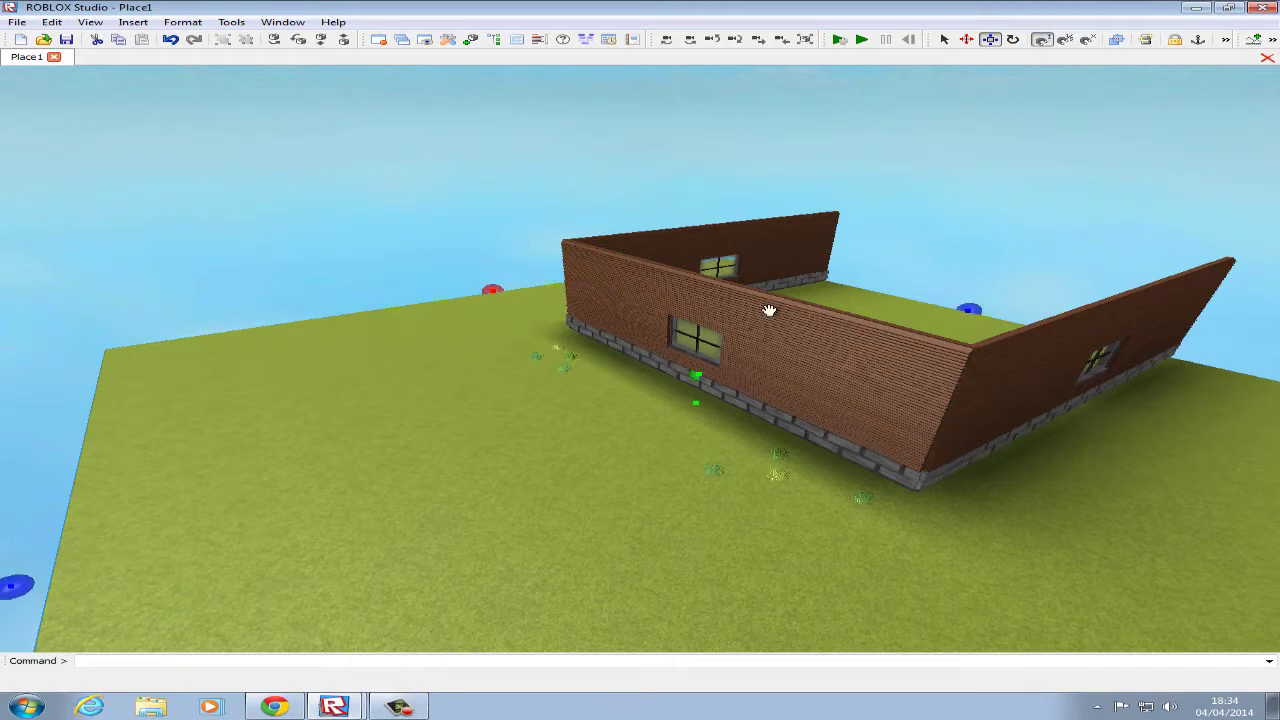
{"action": "right_click_drag", "start_coordinate": [769, 310], "coordinate": [594, 332]}
{"action": "scroll", "coordinate": [594, 332], "scroll_direction": "down", "scroll_amount": 2}
{"action": "left_click_drag", "start_coordinate": [520, 344], "coordinate": [222, 358]}
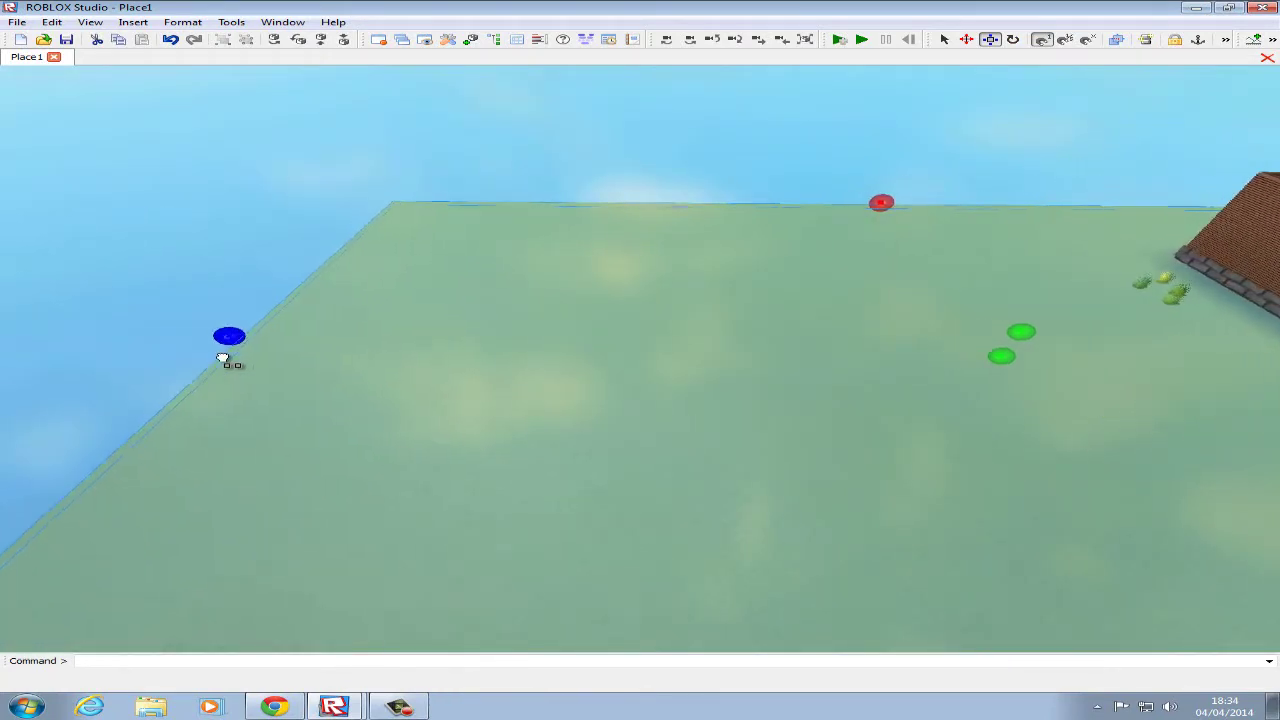
{"action": "left_click", "coordinate": [174, 291]}
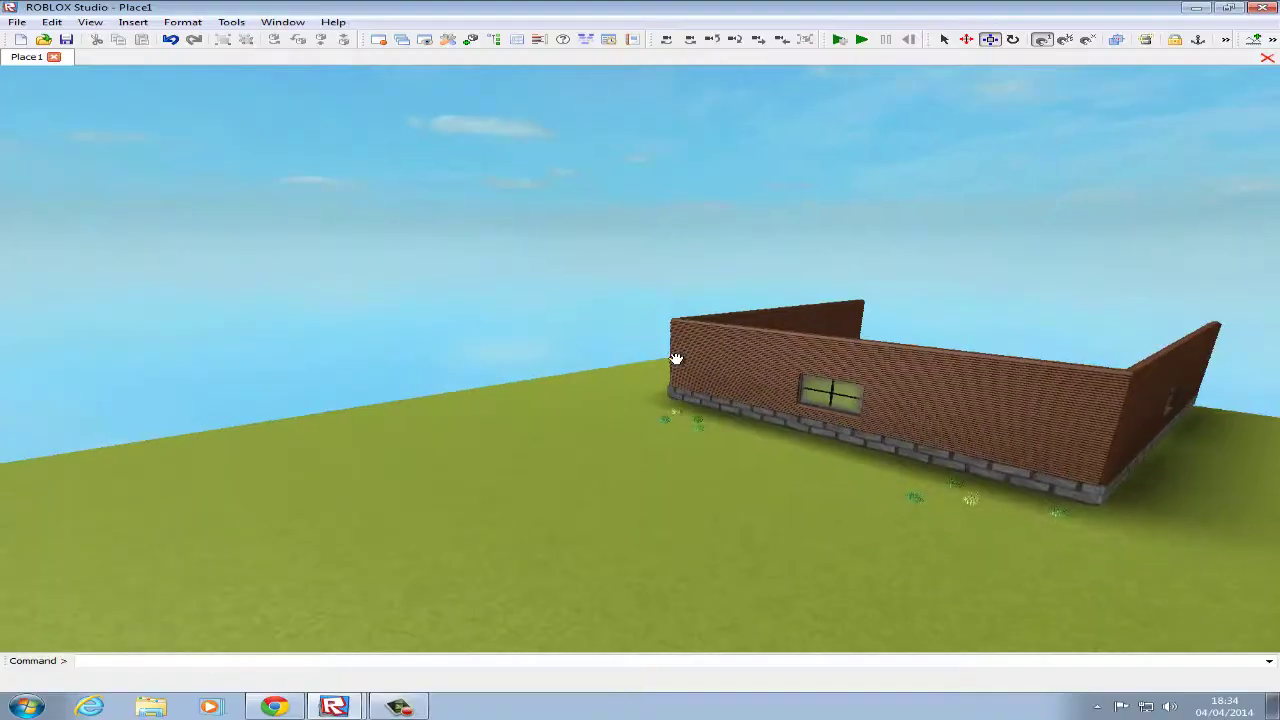
Duplicate the brown wooden wall section of the house's front wall.
{"action": "scroll", "coordinate": [686, 366], "scroll_direction": "up", "scroll_amount": 3}
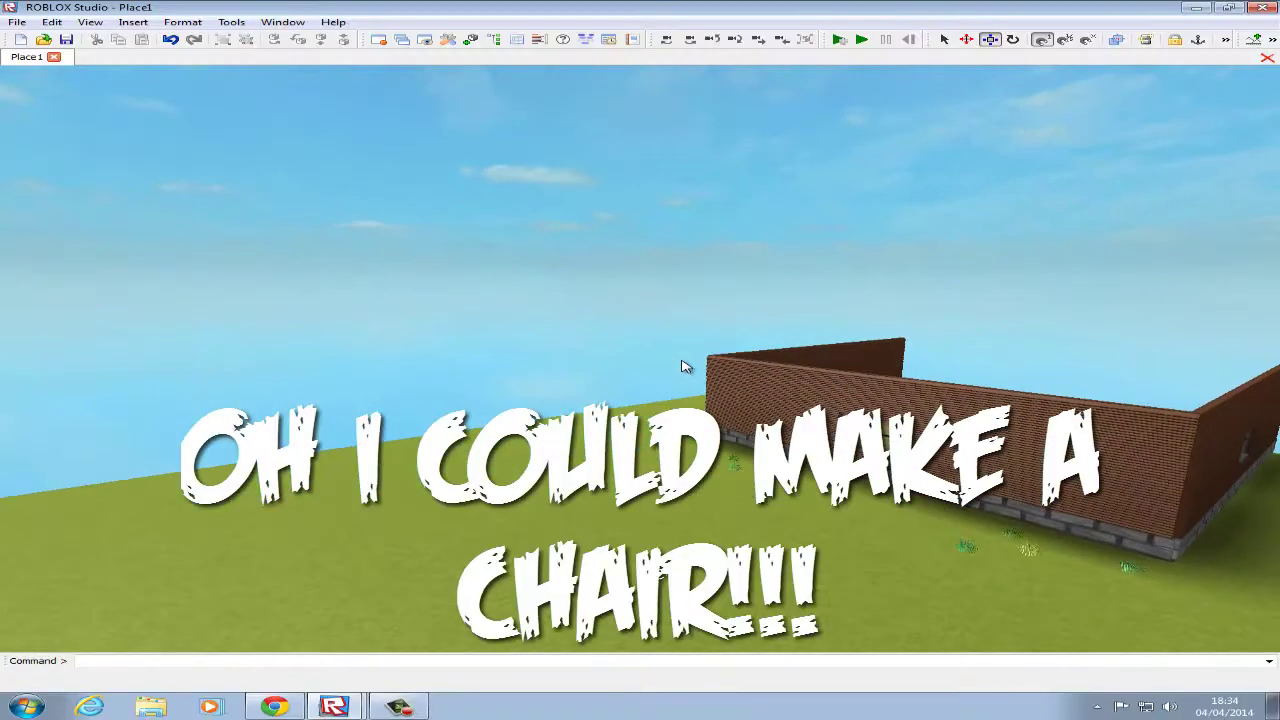
{"action": "mouse_move", "coordinate": [776, 398]}
{"action": "right_mouse_down"}
{"action": "mouse_move", "coordinate": [815, 392]}
{"action": "mouse_move", "coordinate": [783, 394]}
{"action": "right_mouse_up"}
{"action": "scroll", "coordinate": [848, 378], "scroll_direction": "up", "scroll_amount": 5}
{"action": "left_click", "coordinate": [827, 394]}
{"action": "left_click", "coordinate": [774, 396]}
{"action": "key", "text": "ctrl+c"}
{"action": "key", "text": "ctrl+v"}
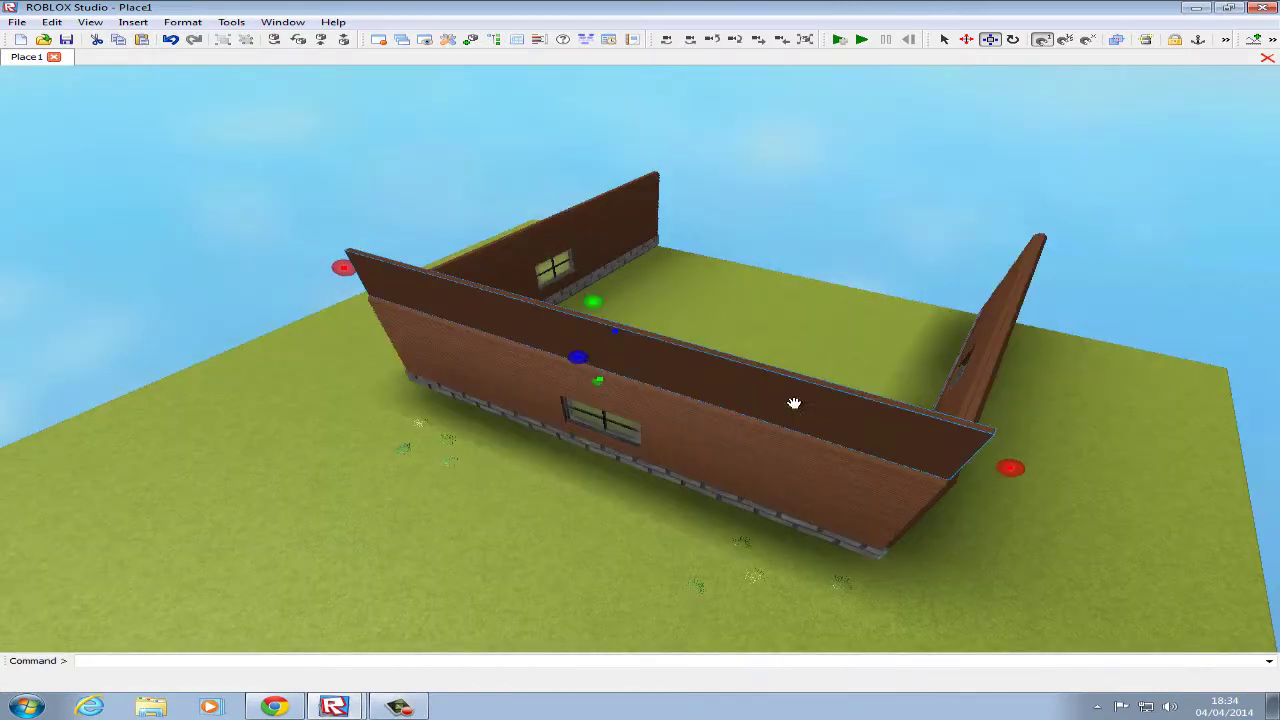
Shrink the copied wall to a small block of about 1 × 2.4 × 0.6 studs and place it on the open grass.
{"action": "left_click_drag", "start_coordinate": [1000, 469], "coordinate": [840, 354]}
{"action": "left_click_drag", "start_coordinate": [806, 132], "coordinate": [705, 425]}
{"action": "scroll", "coordinate": [696, 310], "scroll_direction": "up", "scroll_amount": 4}
{"action": "scroll", "coordinate": [697, 285], "scroll_direction": "down", "scroll_amount": 3}
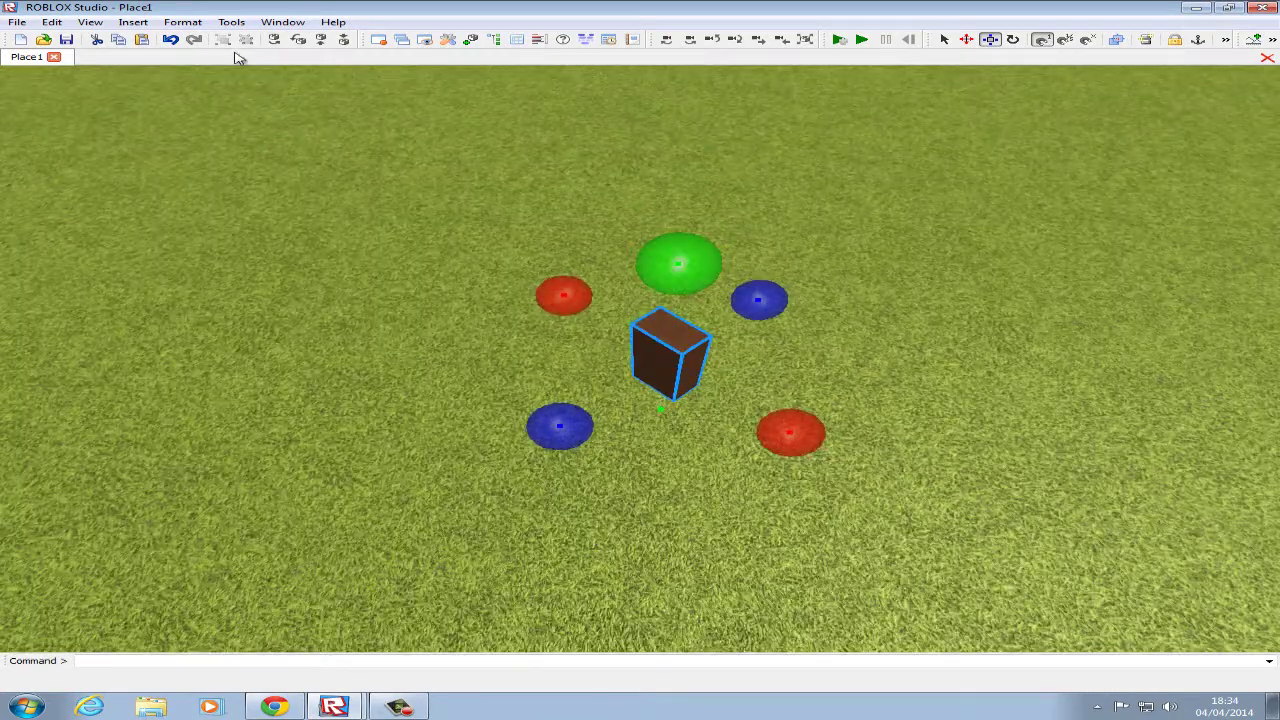
Show the Basic Objects and Toolbox Objects windows.
{"action": "left_click", "coordinate": [86, 23]}
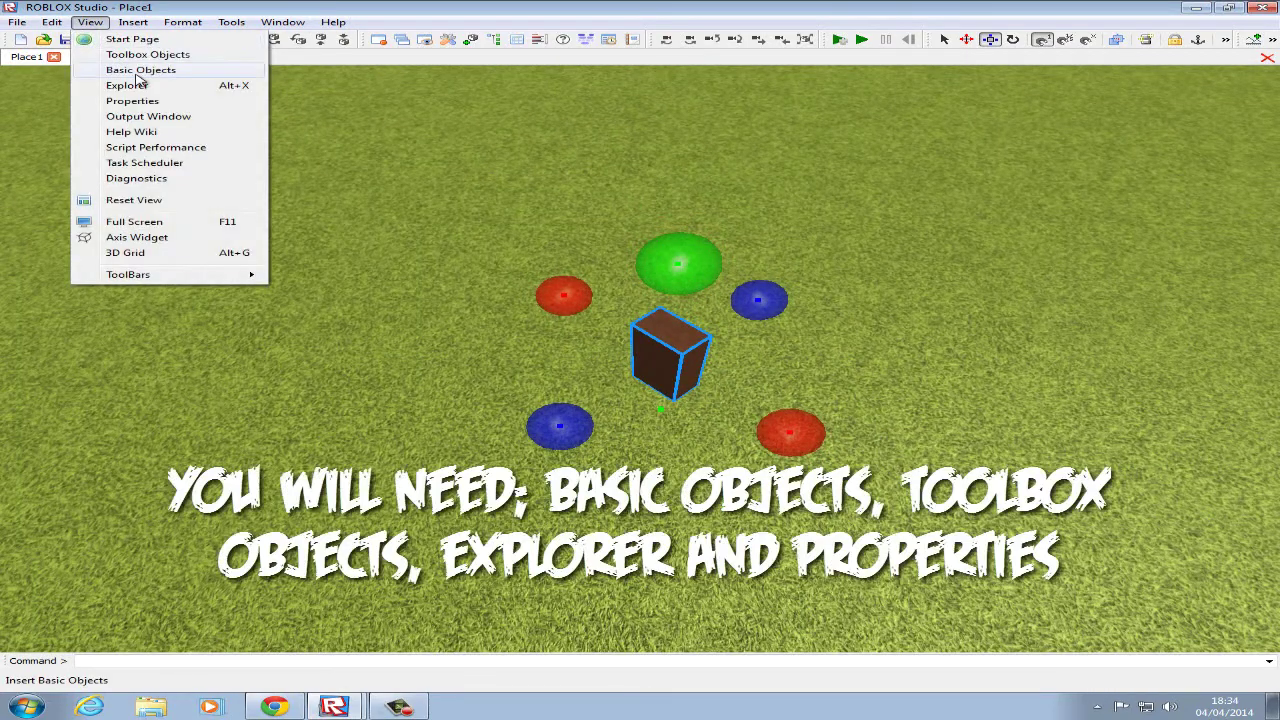
{"action": "left_click", "coordinate": [140, 70]}
{"action": "left_click", "coordinate": [89, 22]}
{"action": "left_click", "coordinate": [145, 54]}
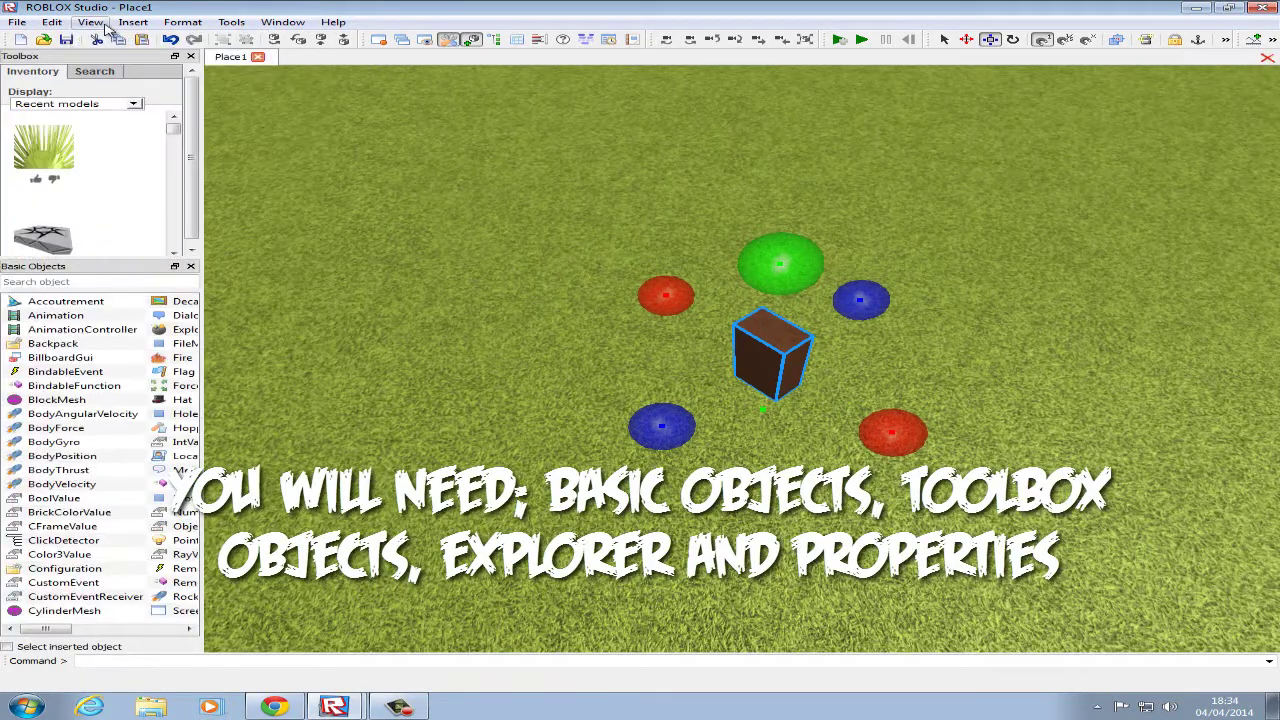
{"action": "left_click", "coordinate": [100, 24]}
{"action": "left_click", "coordinate": [150, 116]}
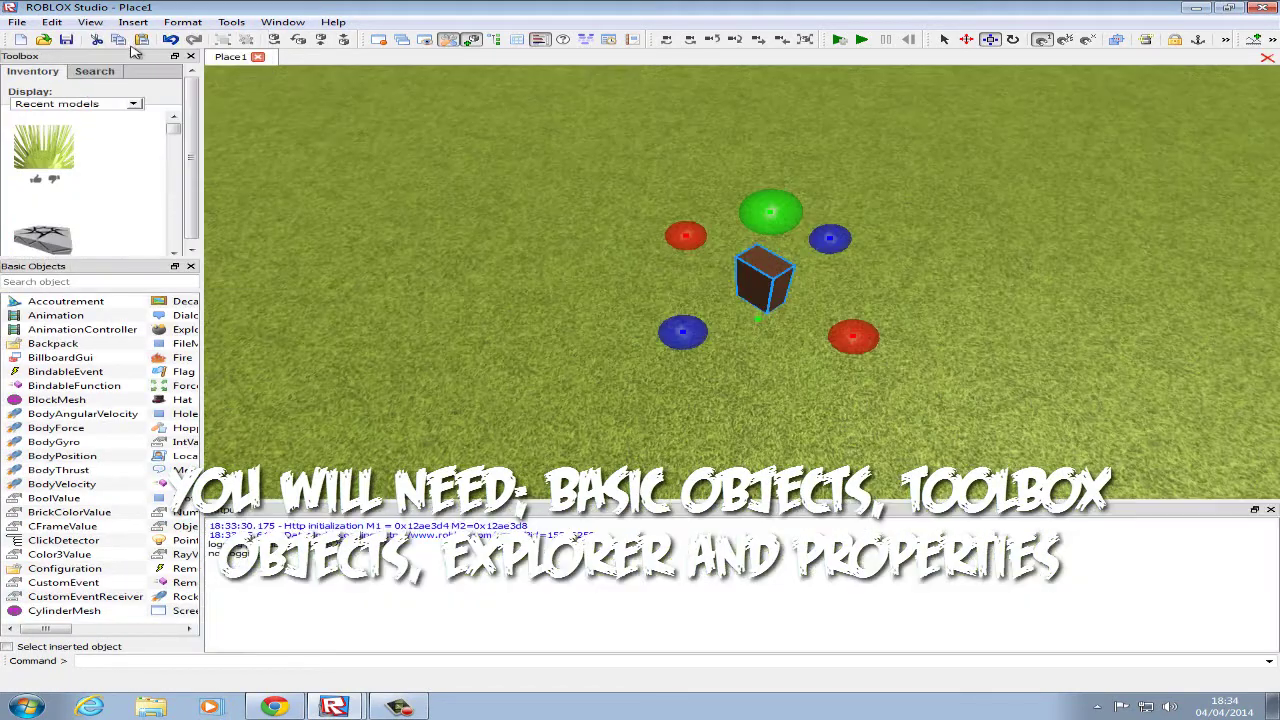
{"action": "left_click", "coordinate": [95, 23]}
{"action": "left_click", "coordinate": [148, 116]}
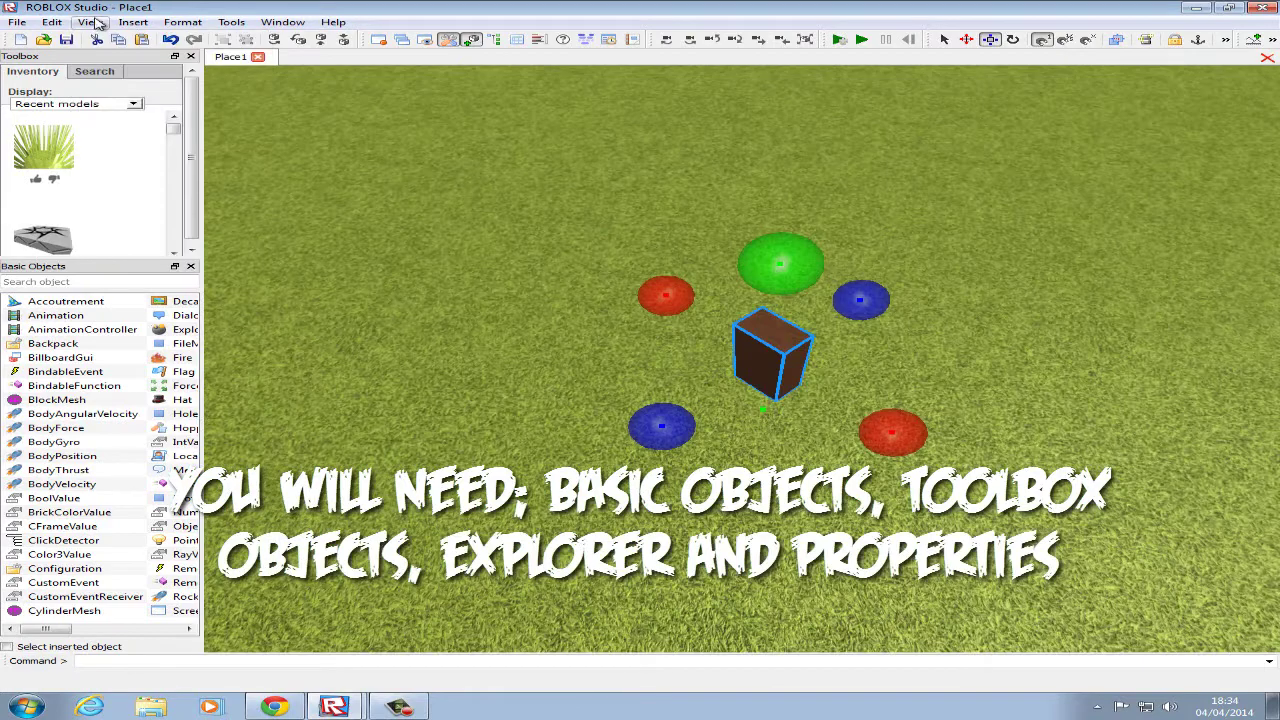
Show the Explorer and Properties windows and give the Toolbox more height.
{"action": "left_click", "coordinate": [90, 22]}
{"action": "left_click", "coordinate": [127, 85]}
{"action": "left_click", "coordinate": [90, 22]}
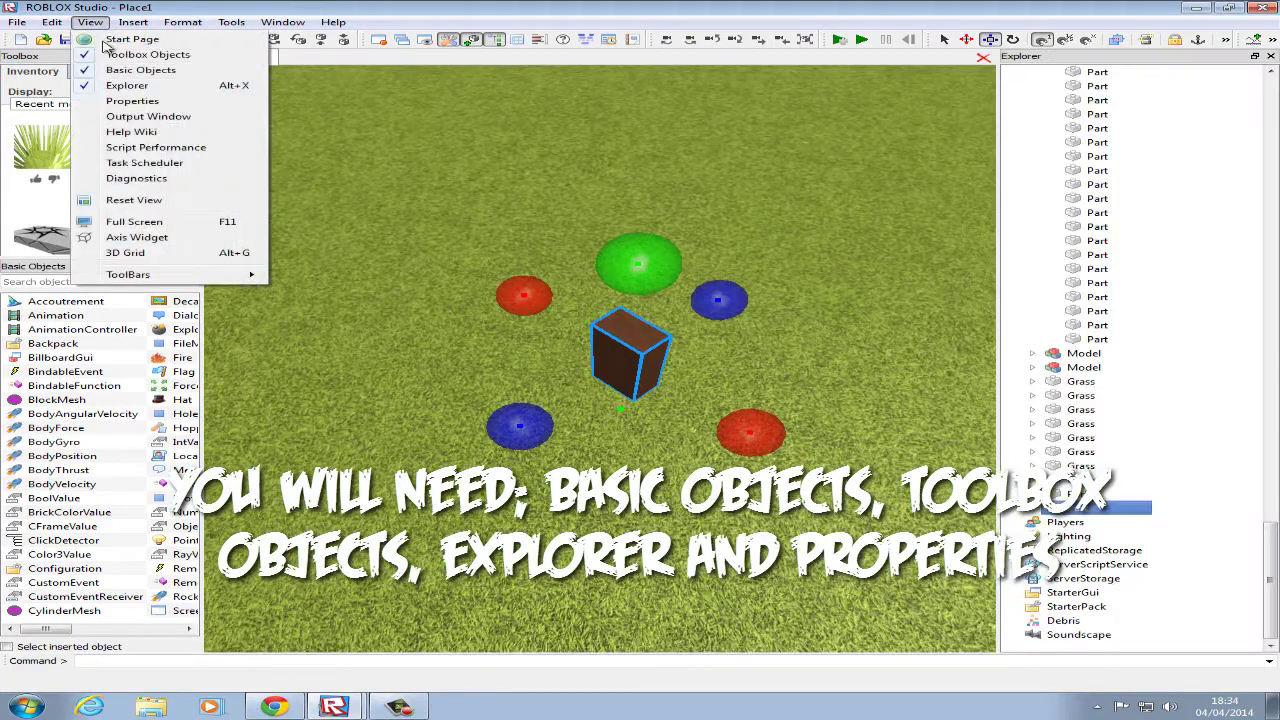
{"action": "left_click", "coordinate": [140, 101]}
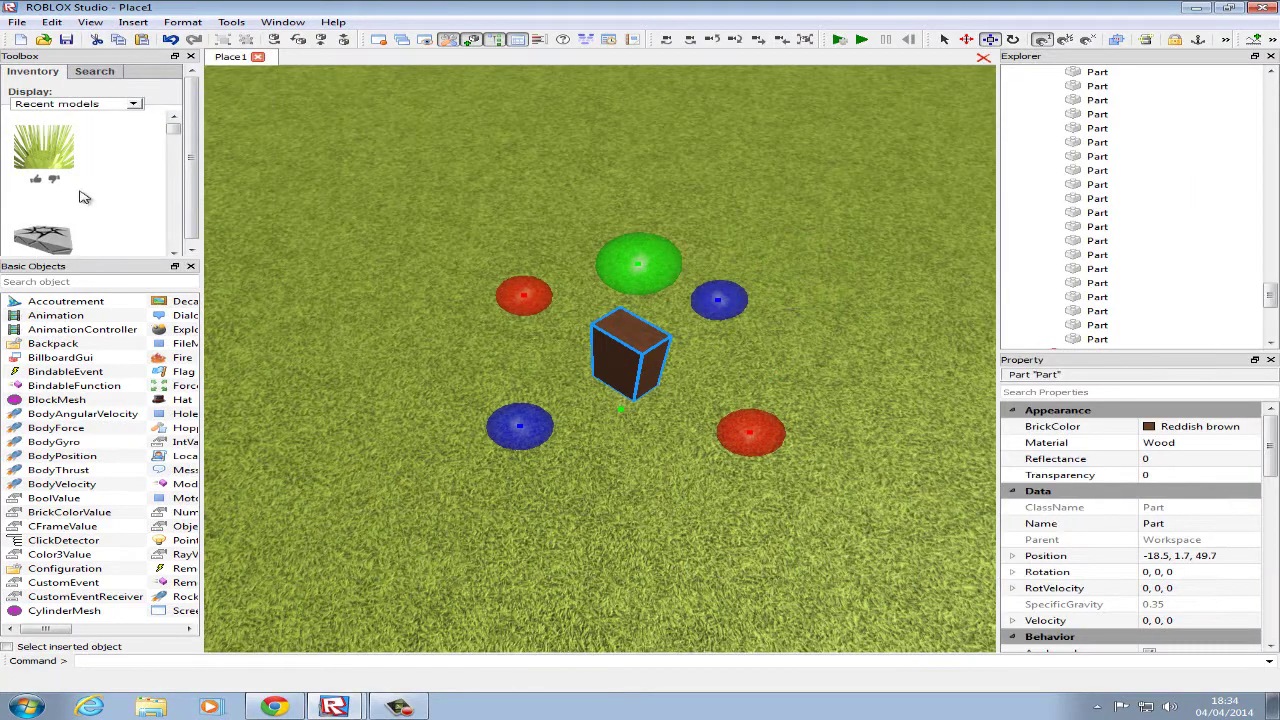
{"action": "left_click_drag", "start_coordinate": [128, 267], "coordinate": [137, 392]}
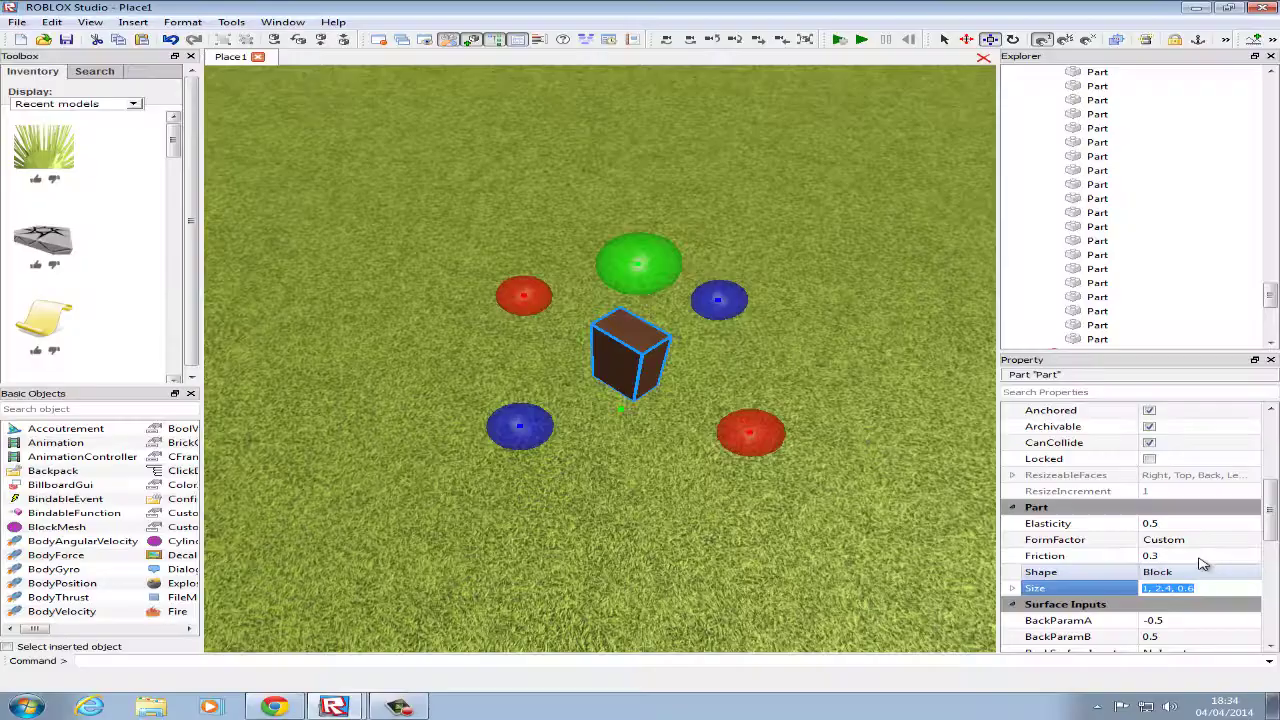
Set the small brown block's FormFactor to Symmetric.
{"action": "left_click", "coordinate": [1202, 542]}
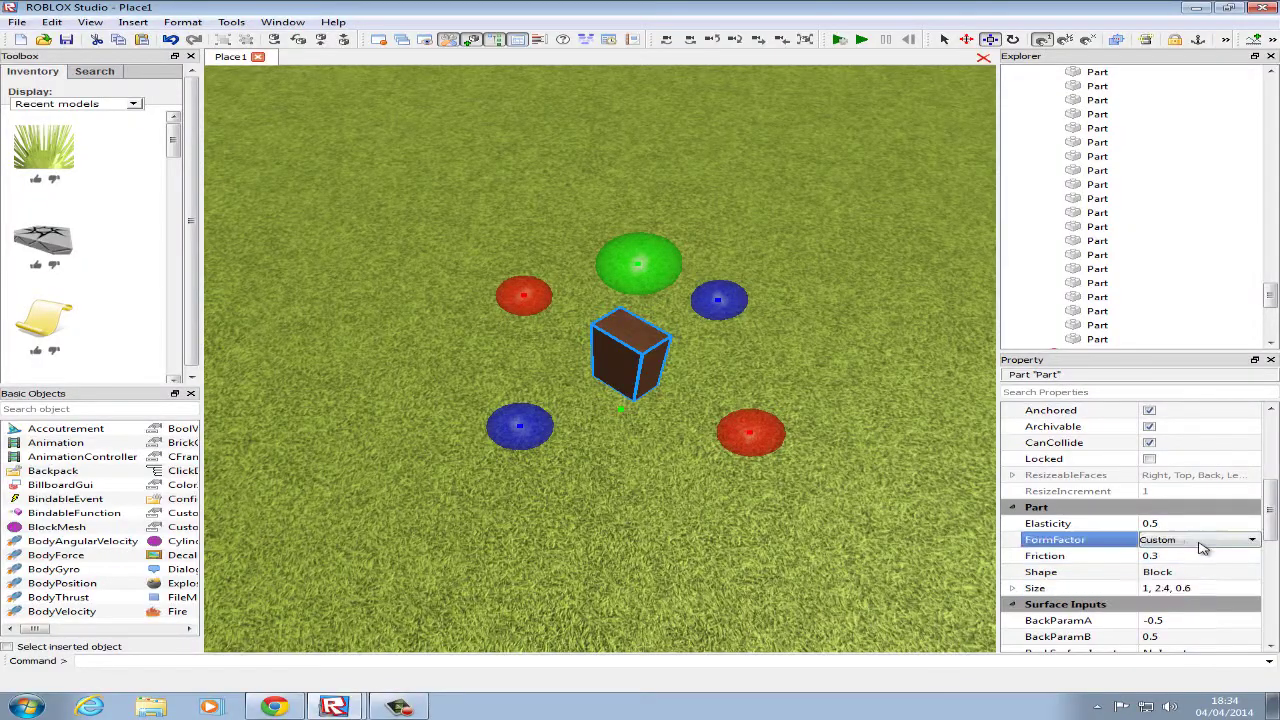
{"action": "left_click", "coordinate": [1200, 544]}
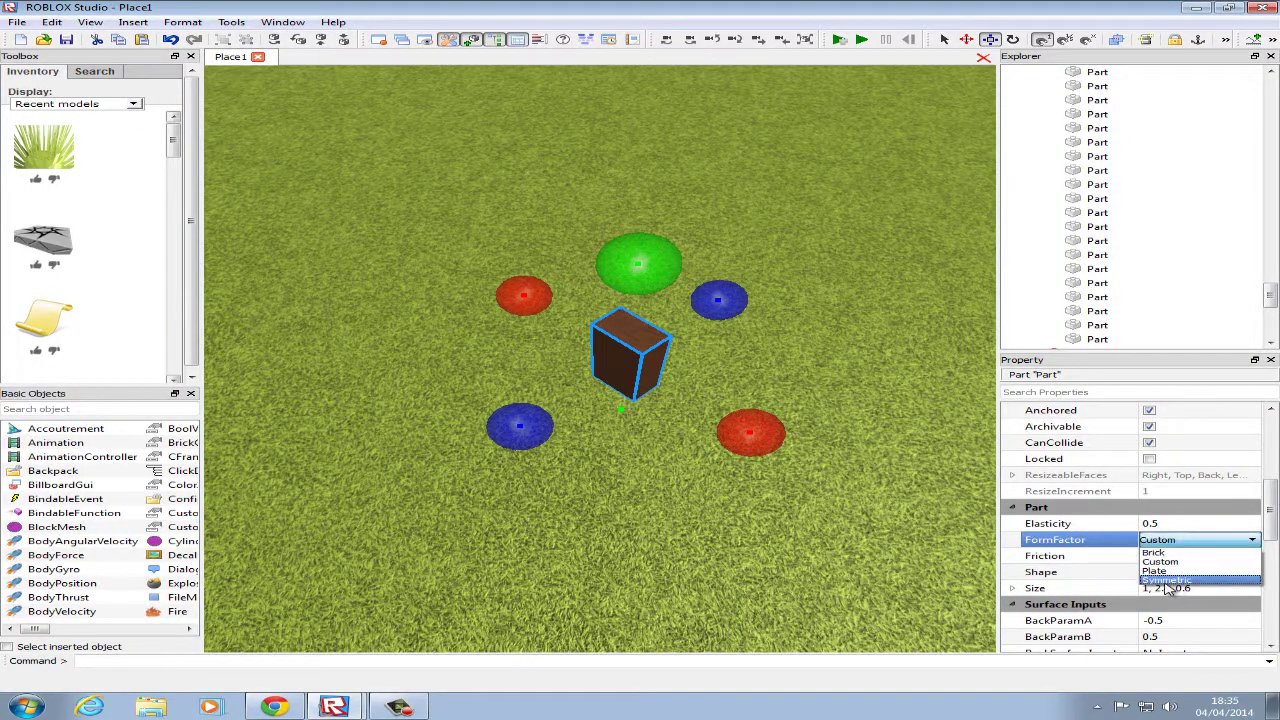
{"action": "left_click", "coordinate": [1165, 581]}
{"action": "left_click", "coordinate": [1166, 587]}
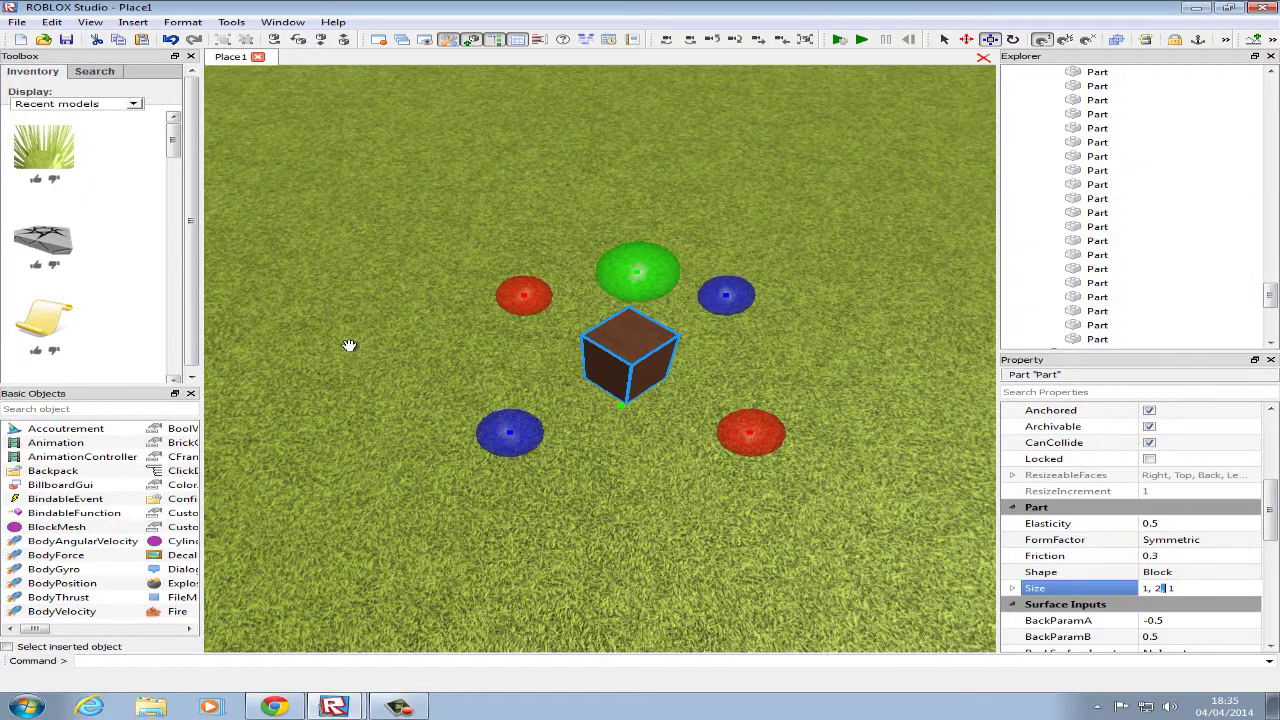
{"action": "right_click_drag", "start_coordinate": [440, 327], "coordinate": [437, 326]}
{"action": "left_click", "coordinate": [568, 261]}
{"action": "scroll", "coordinate": [568, 261], "scroll_direction": "down", "scroll_amount": 4}
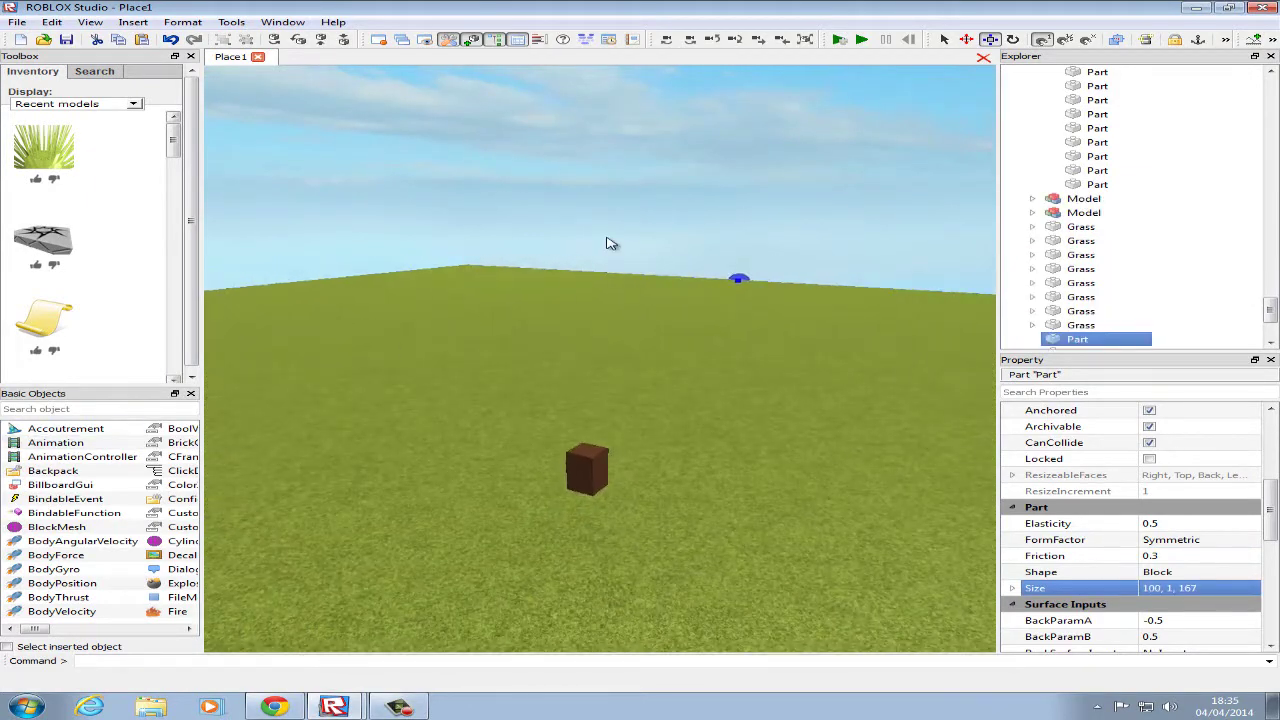
{"action": "left_click", "coordinate": [611, 243]}
{"action": "right_click_drag", "start_coordinate": [611, 244], "coordinate": [610, 258]}
{"action": "scroll", "coordinate": [610, 258], "scroll_direction": "up", "scroll_amount": 5}
{"action": "left_click", "coordinate": [569, 334]}
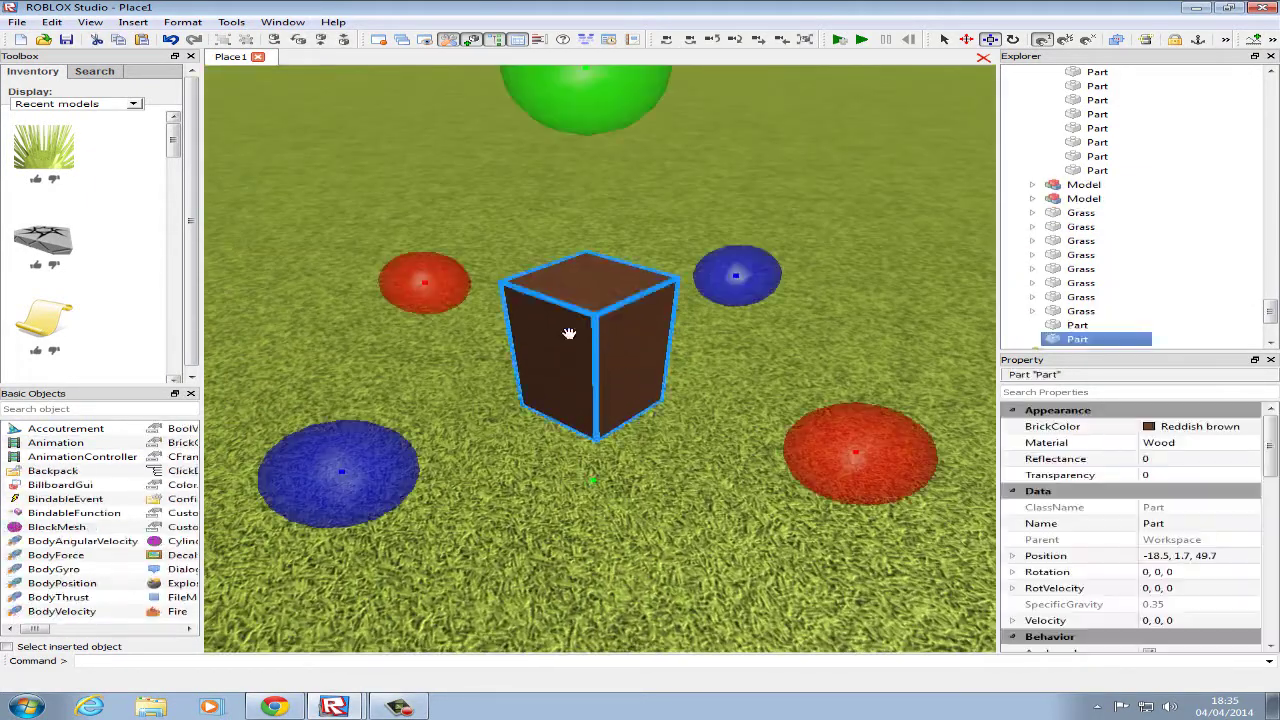
{"action": "left_click", "coordinate": [527, 223]}
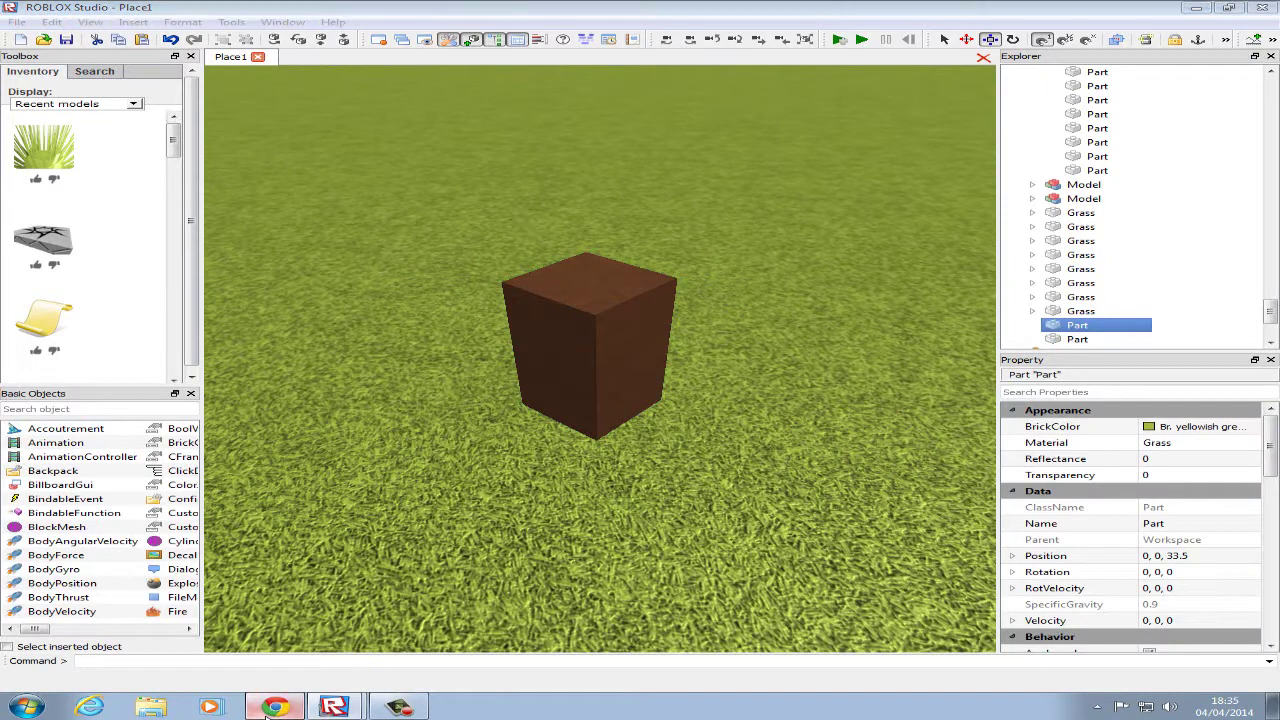
Switch to Chrome and view the ROBLOX Develop page and the YouTube video that is already open.
{"action": "left_click", "coordinate": [275, 707]}
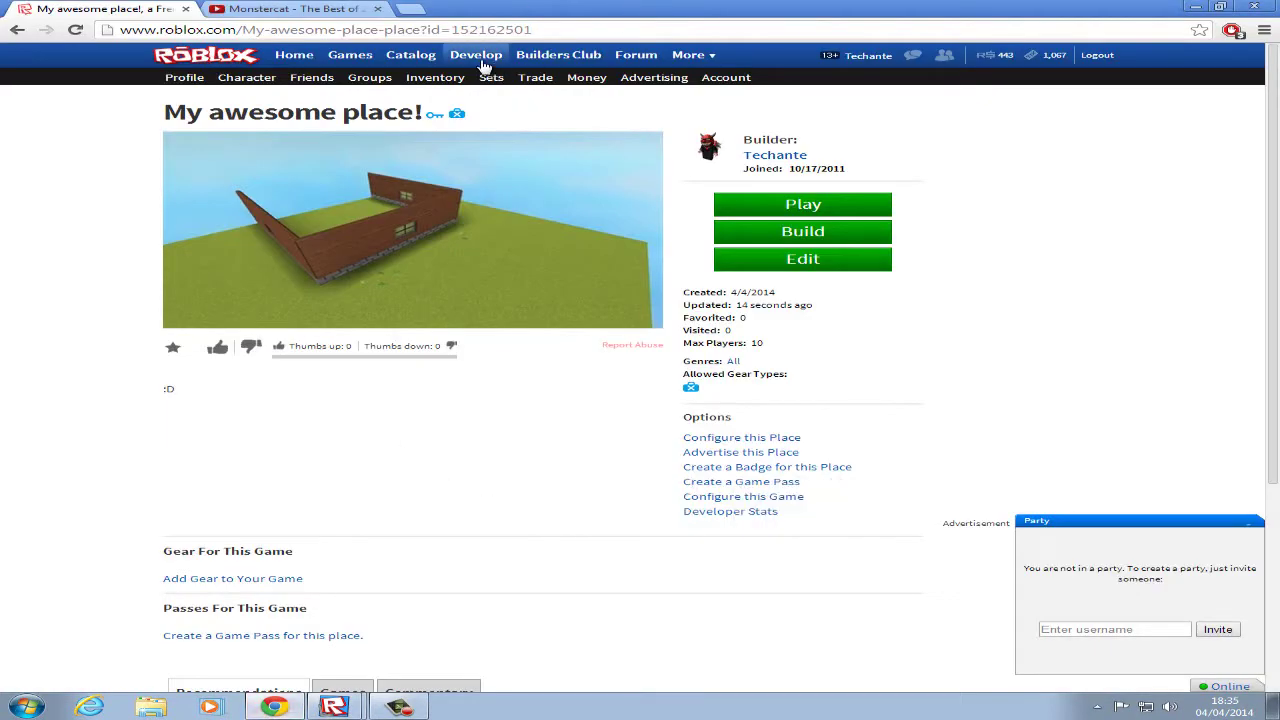
{"action": "left_click", "coordinate": [312, 11]}
{"action": "left_click", "coordinate": [107, 7]}
{"action": "left_click", "coordinate": [334, 7]}
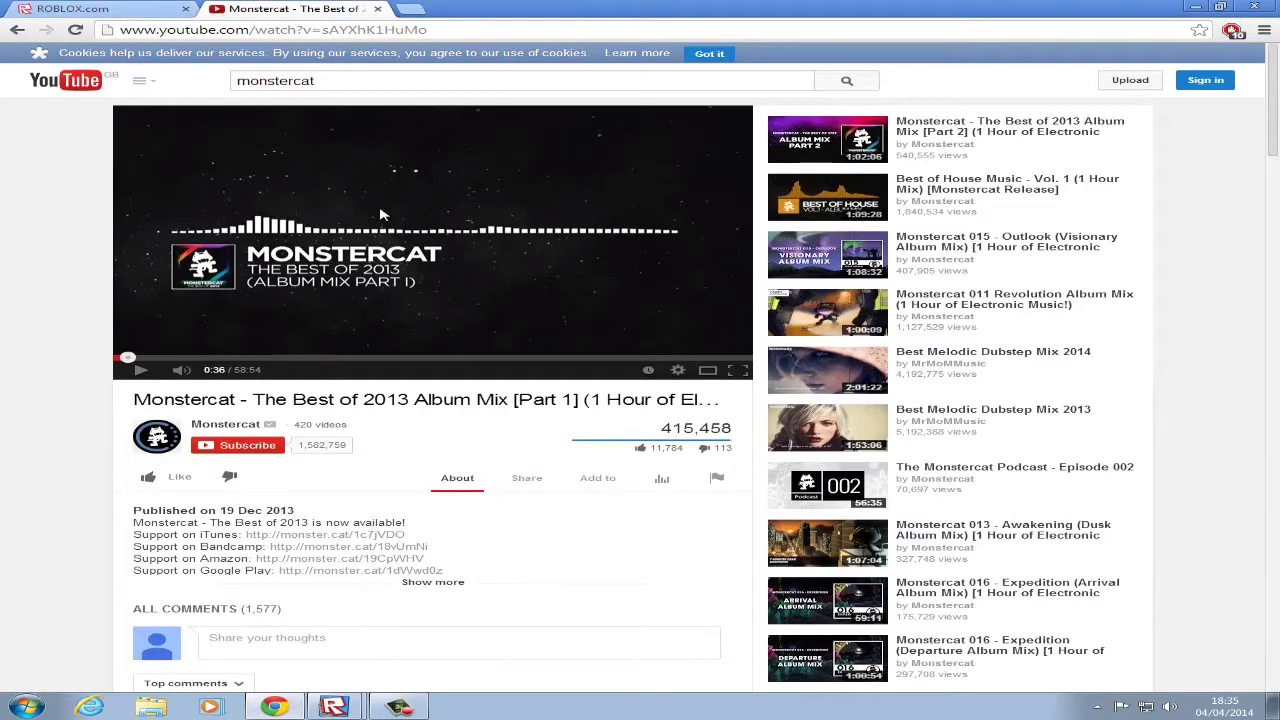
{"action": "left_click", "coordinate": [60, 6]}
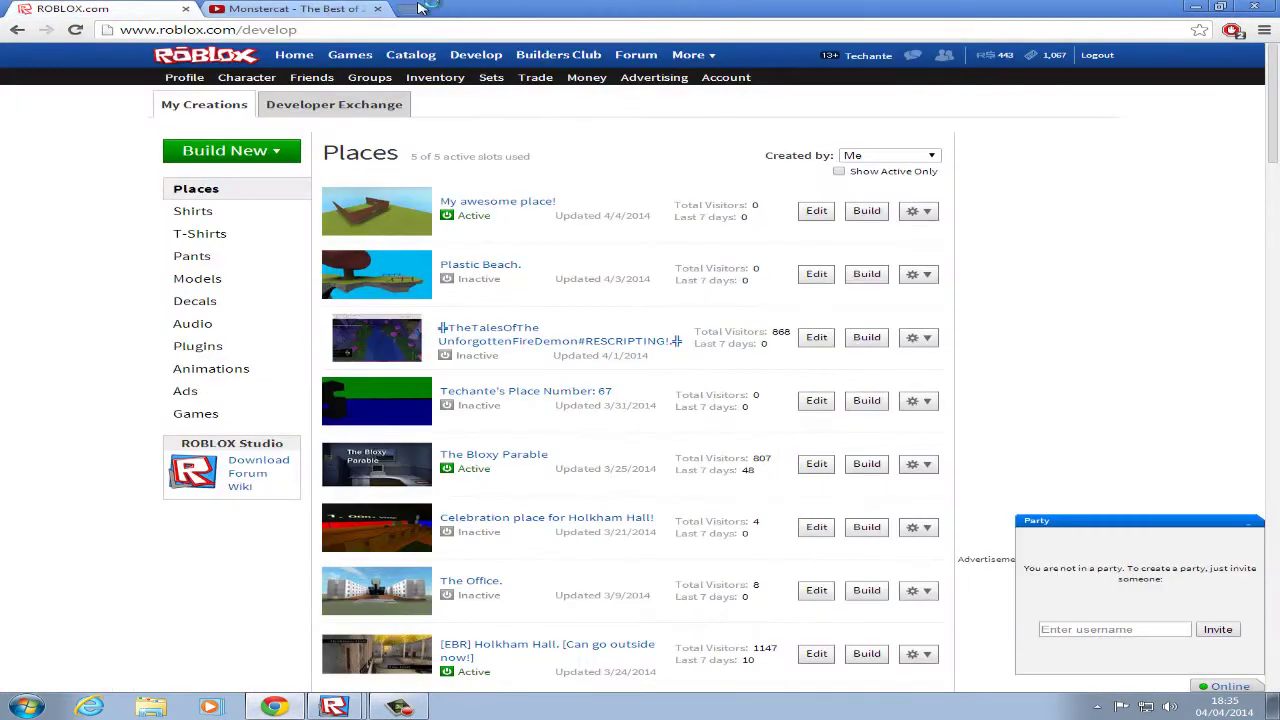
Search Google Images for "chair" in a new tab and open the wooden chair picture chair-10.jpg as a reference.
{"action": "left_click", "coordinate": [416, 8]}
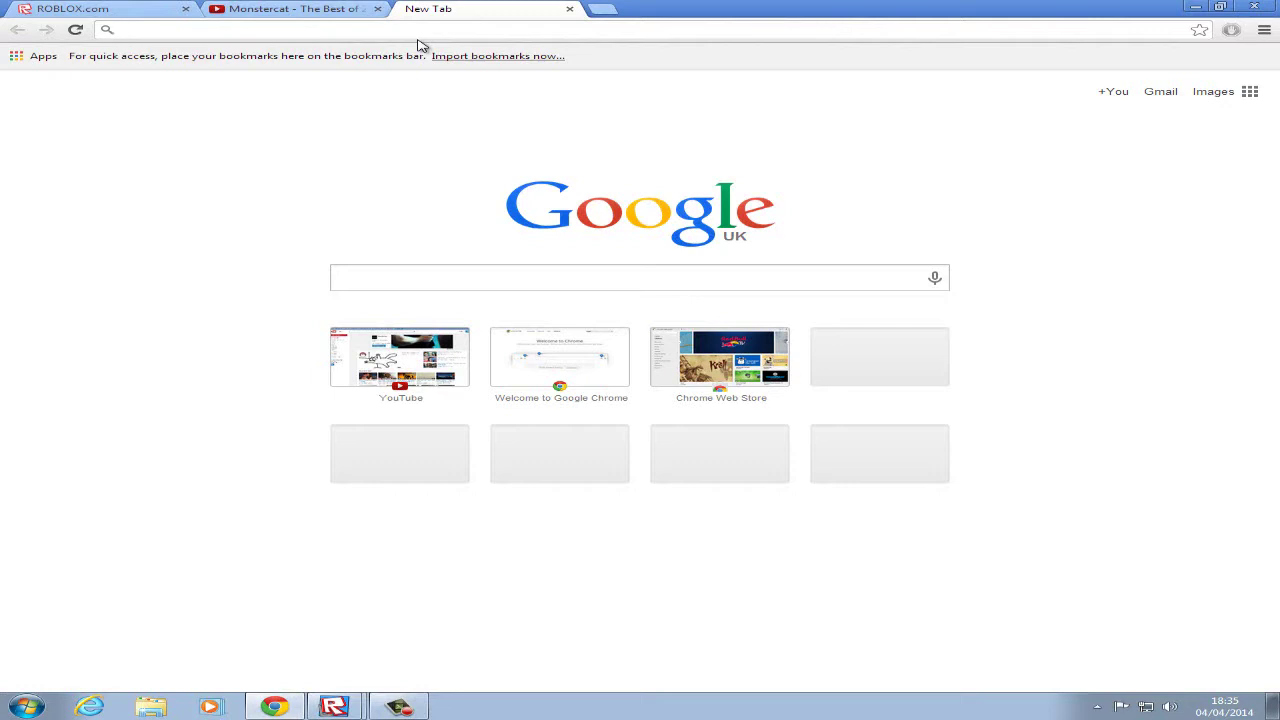
{"action": "type", "text": "chair"}
{"action": "key", "text": "Return"}
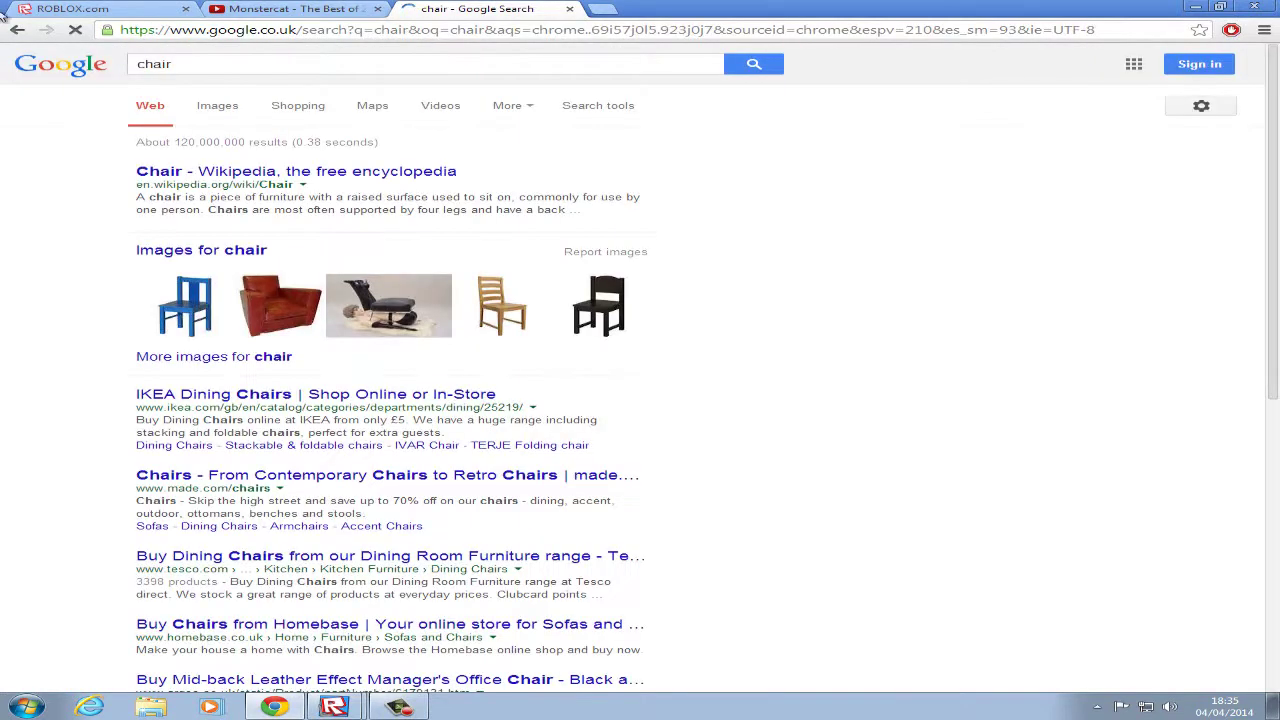
{"action": "left_click", "coordinate": [212, 106]}
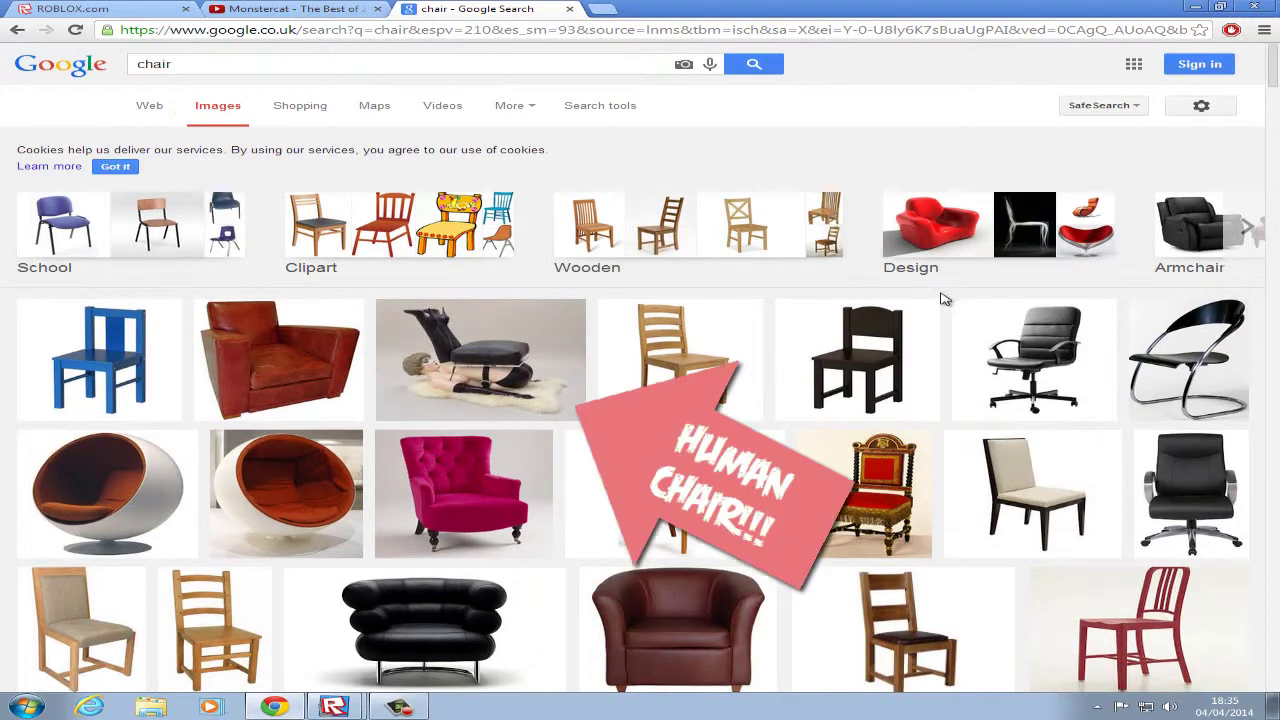
{"action": "scroll", "coordinate": [930, 297], "scroll_direction": "down", "scroll_amount": 5}
{"action": "scroll", "coordinate": [757, 308], "scroll_direction": "up", "scroll_amount": 4}
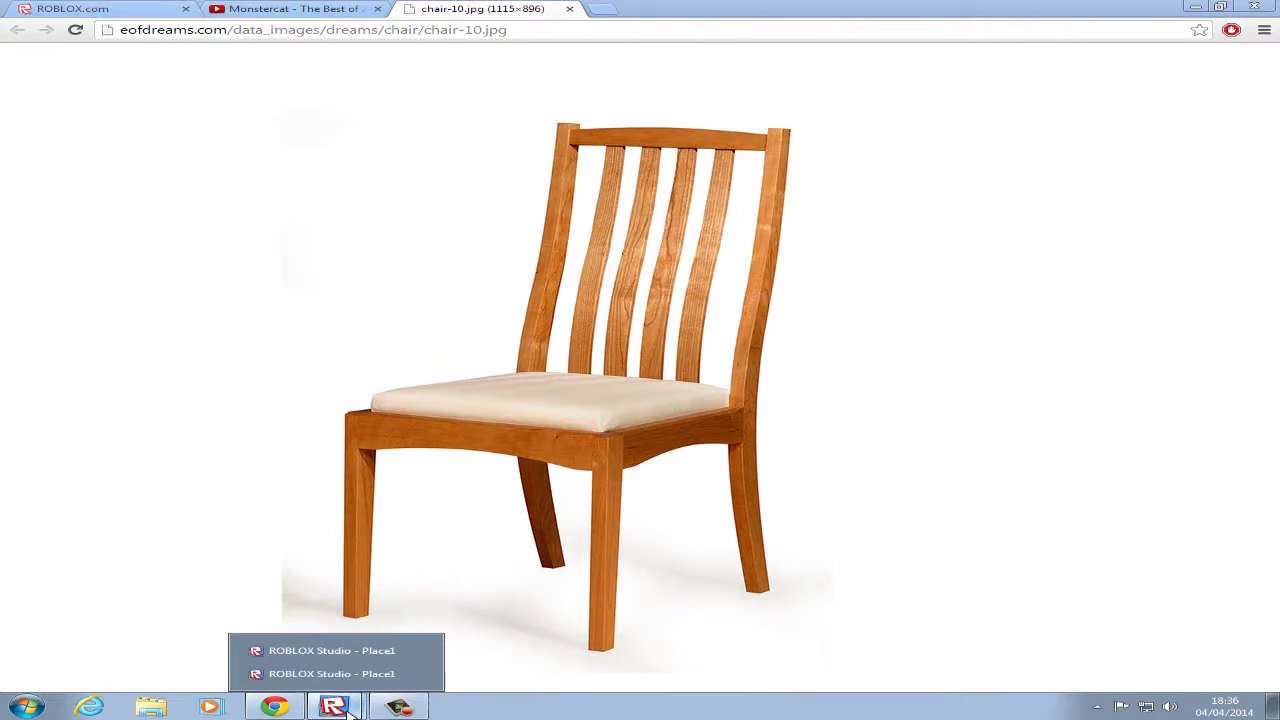
Switch back to ROBLOX Studio and compare the brown block with the wooden chair picture in Chrome.
{"action": "left_click", "coordinate": [350, 714]}
{"action": "left_click", "coordinate": [350, 714]}
{"action": "left_click", "coordinate": [330, 674]}
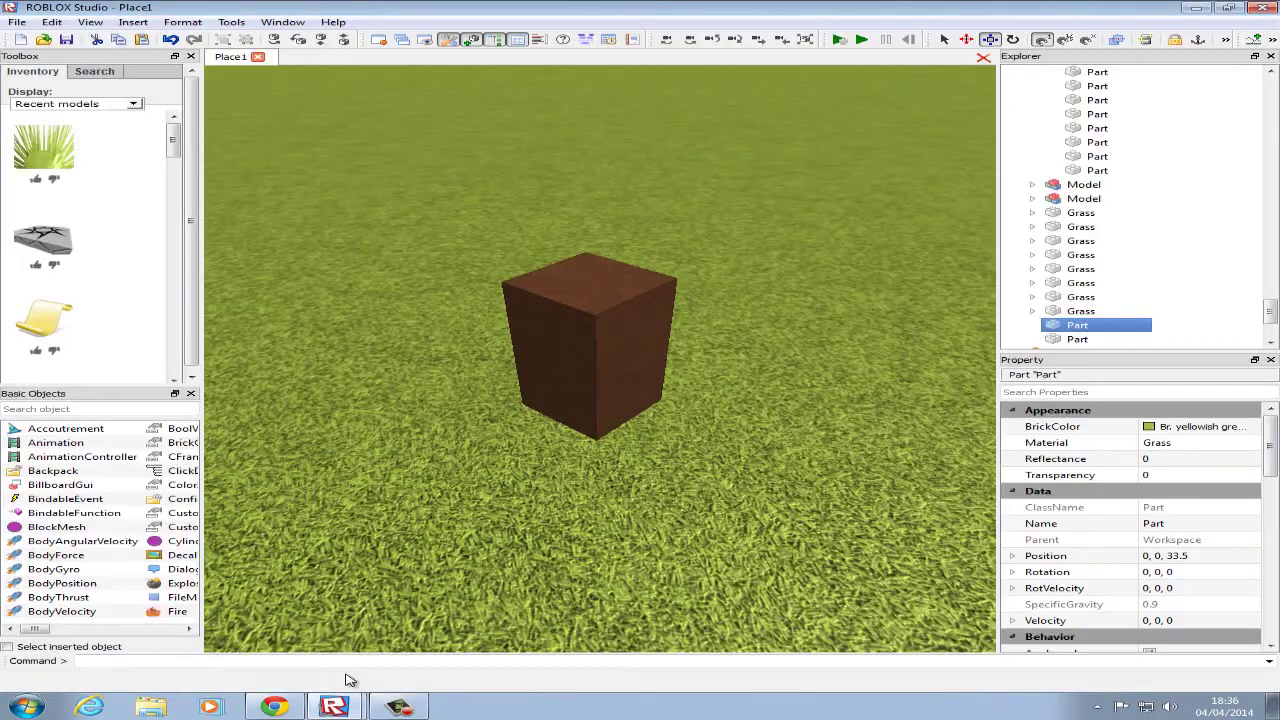
{"action": "mouse_move", "coordinate": [660, 416]}
{"action": "right_mouse_down"}
{"action": "mouse_move", "coordinate": [691, 426]}
{"action": "mouse_move", "coordinate": [675, 418]}
{"action": "right_mouse_up"}
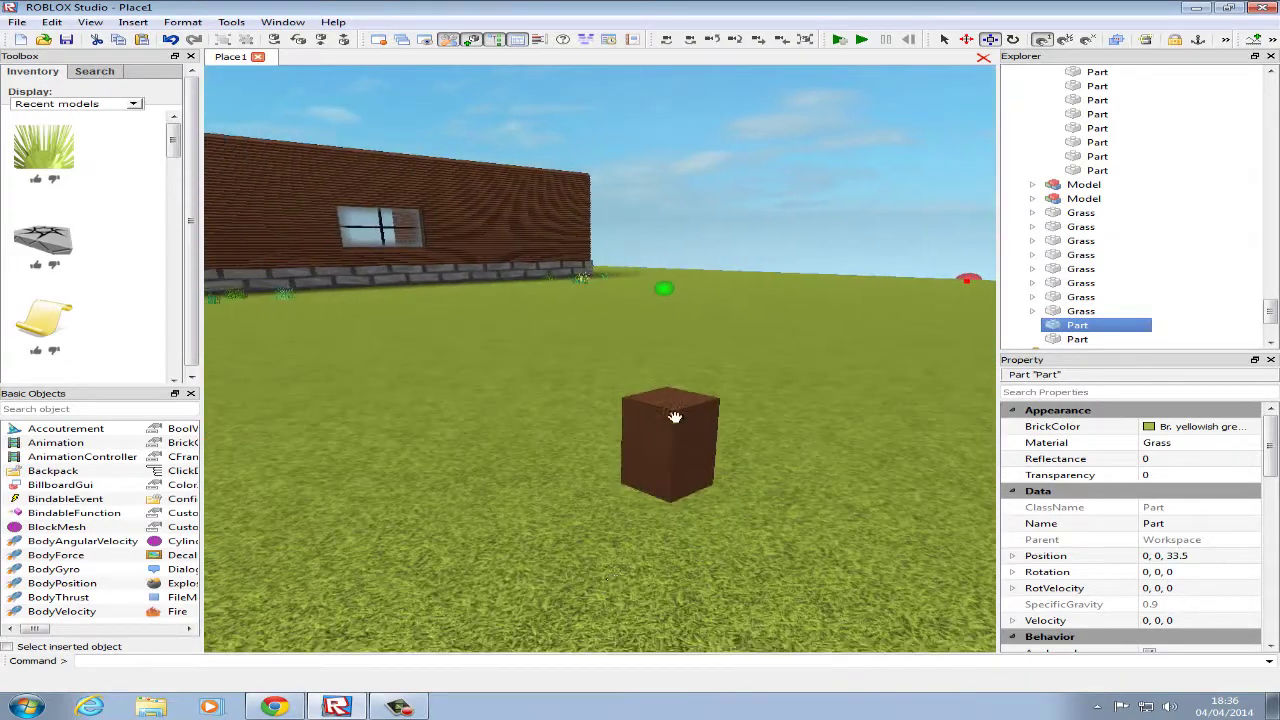
{"action": "key", "text": "alt+Tab"}
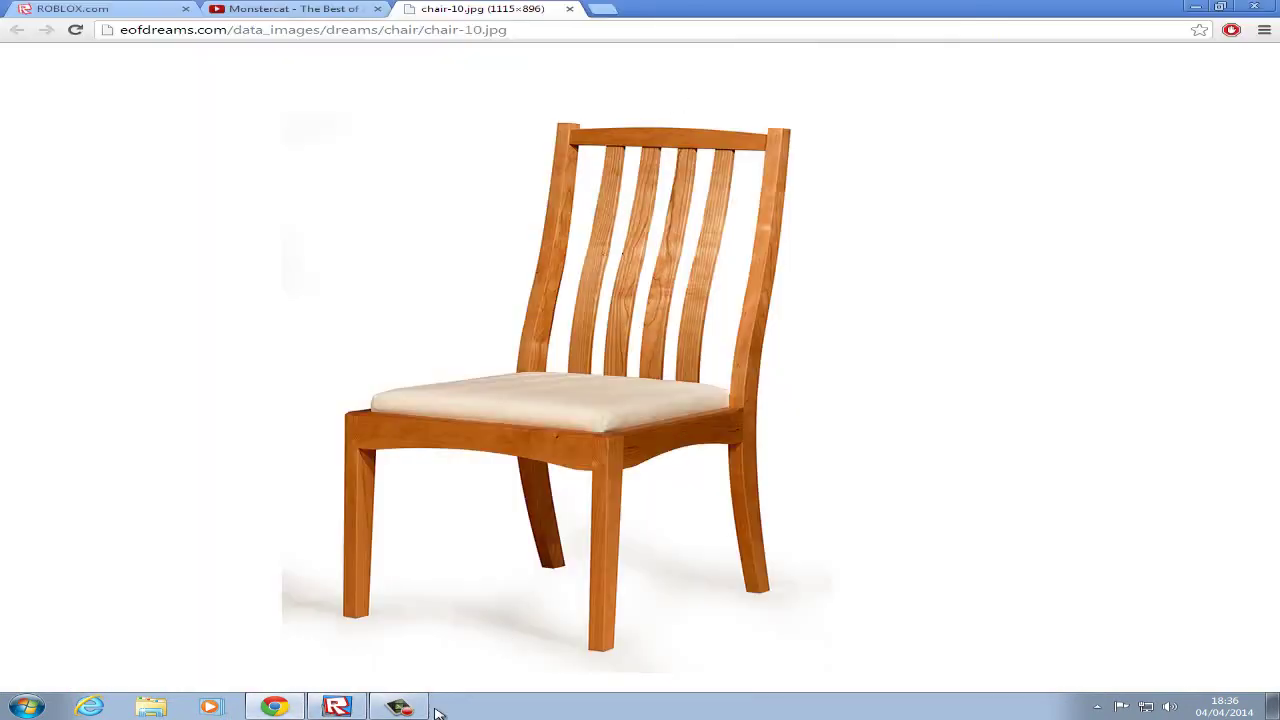
{"action": "left_click_drag", "start_coordinate": [837, 7], "coordinate": [1279, 12]}
{"action": "left_click", "coordinate": [982, 207]}
Switch to finer grid snapping and narrow the brown block in both horizontal directions into a slim chair leg.
{"action": "right_click_drag", "start_coordinate": [594, 357], "coordinate": [660, 380]}
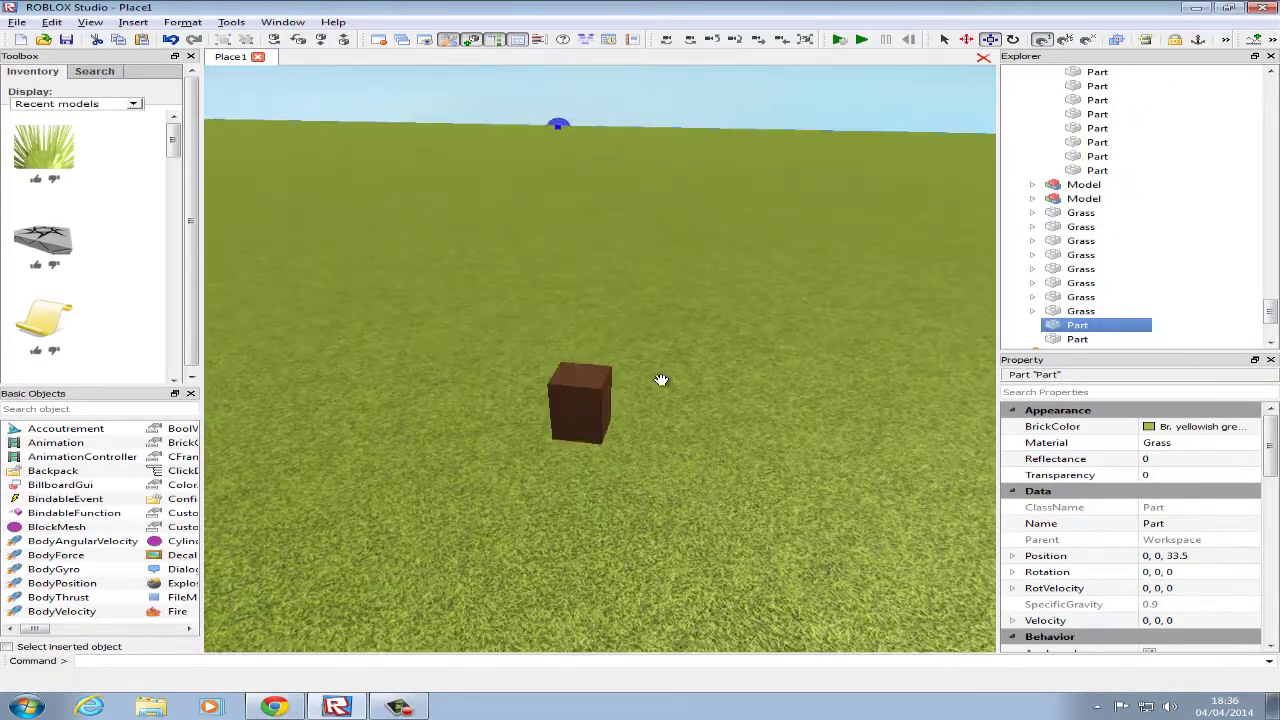
{"action": "left_click", "coordinate": [578, 403]}
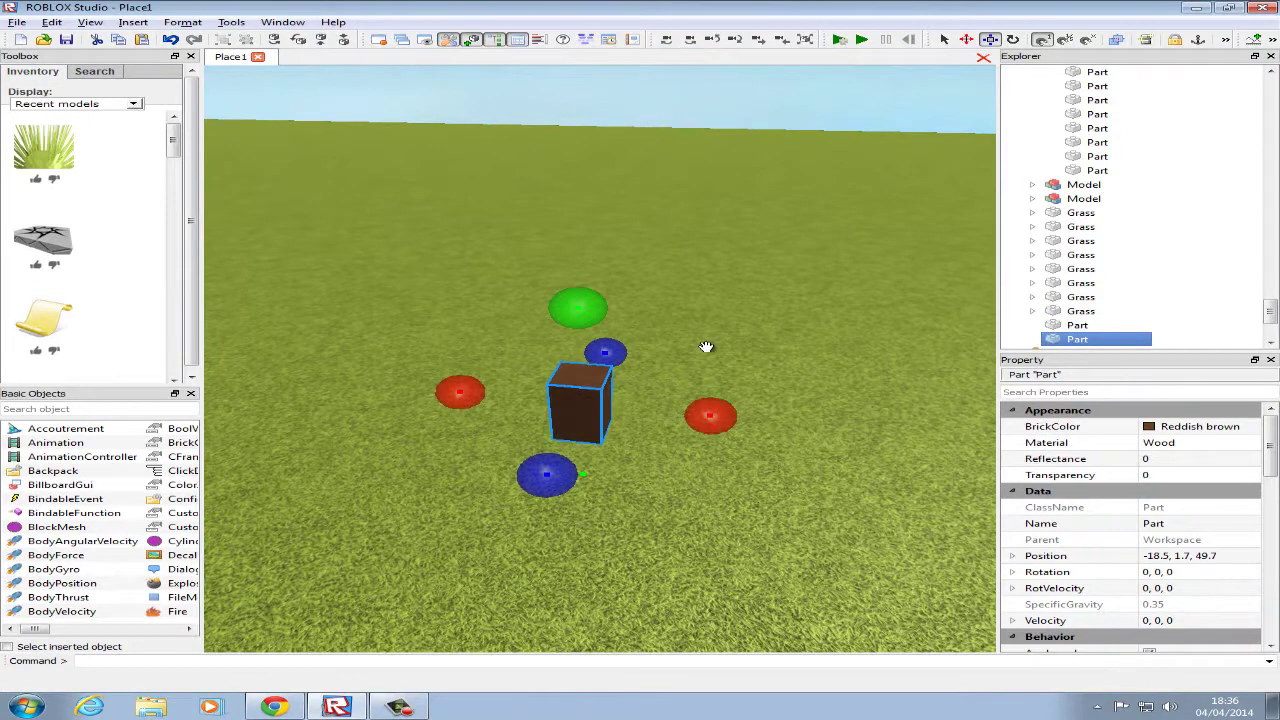
{"action": "left_click", "coordinate": [1066, 42]}
{"action": "scroll", "coordinate": [642, 353], "scroll_direction": "up", "scroll_amount": 2}
{"action": "mouse_move", "coordinate": [641, 349]}
{"action": "left_mouse_down"}
{"action": "mouse_move", "coordinate": [634, 371]}
{"action": "mouse_move", "coordinate": [648, 367]}
{"action": "left_mouse_up"}
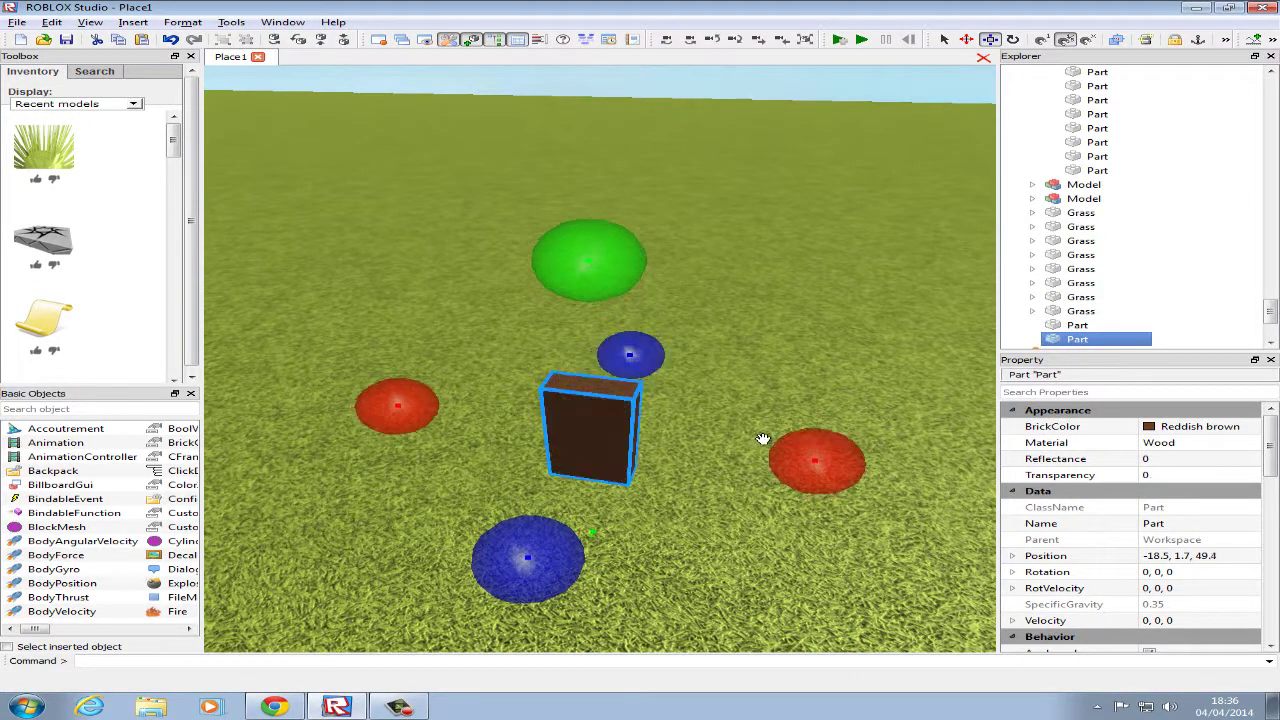
{"action": "left_click_drag", "start_coordinate": [802, 459], "coordinate": [748, 448]}
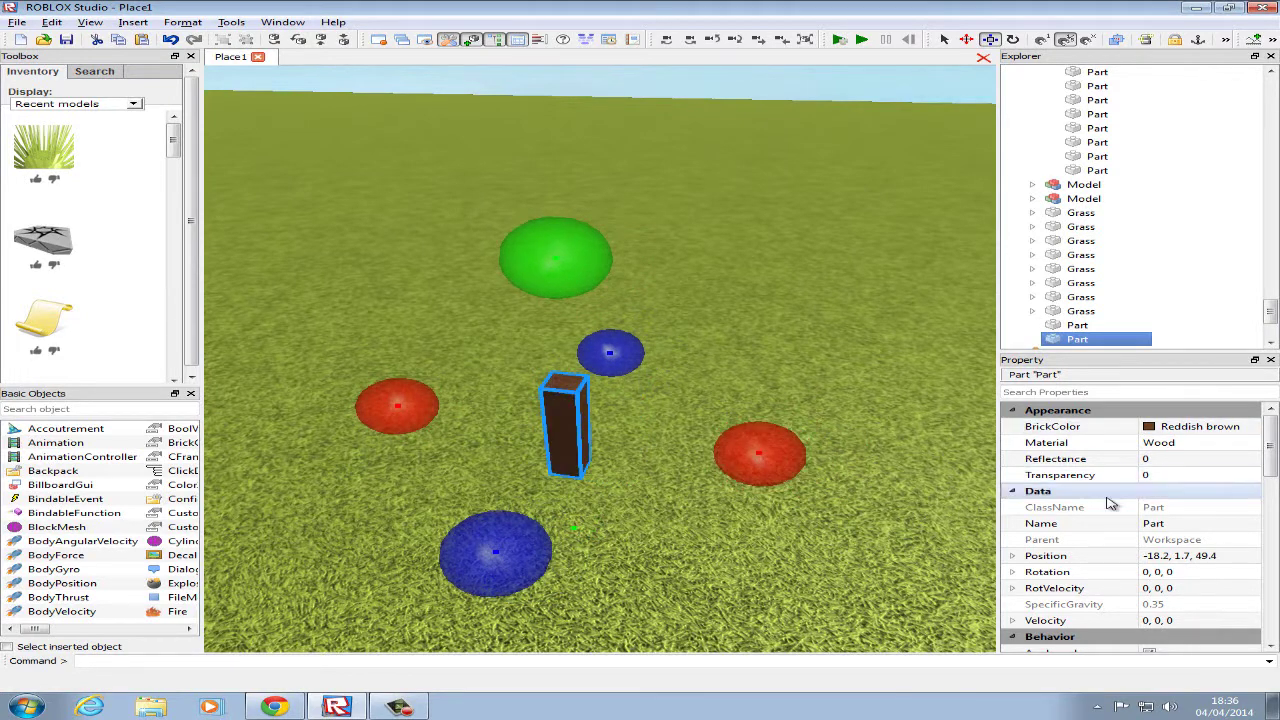
Set the chair leg's height to 3 so its size reads 0.4, 3, 0.4.
{"action": "scroll", "coordinate": [1111, 505], "scroll_direction": "down", "scroll_amount": 6}
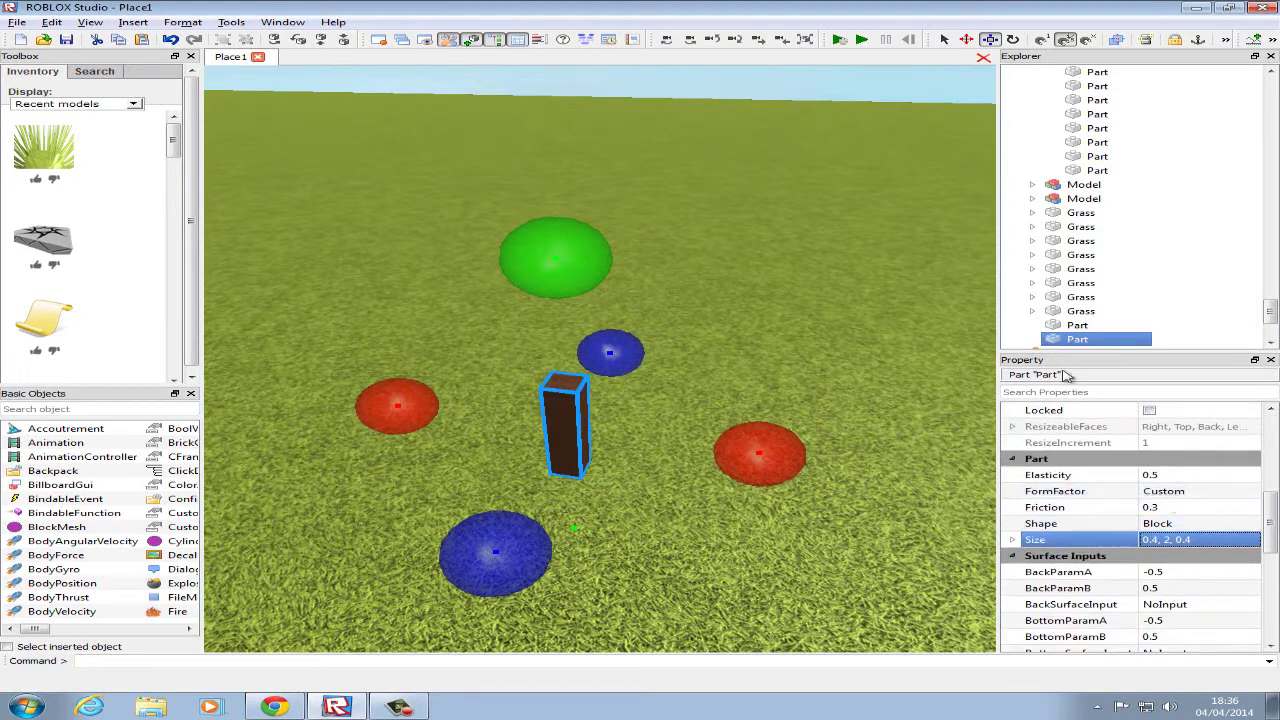
{"action": "left_click", "coordinate": [1169, 540]}
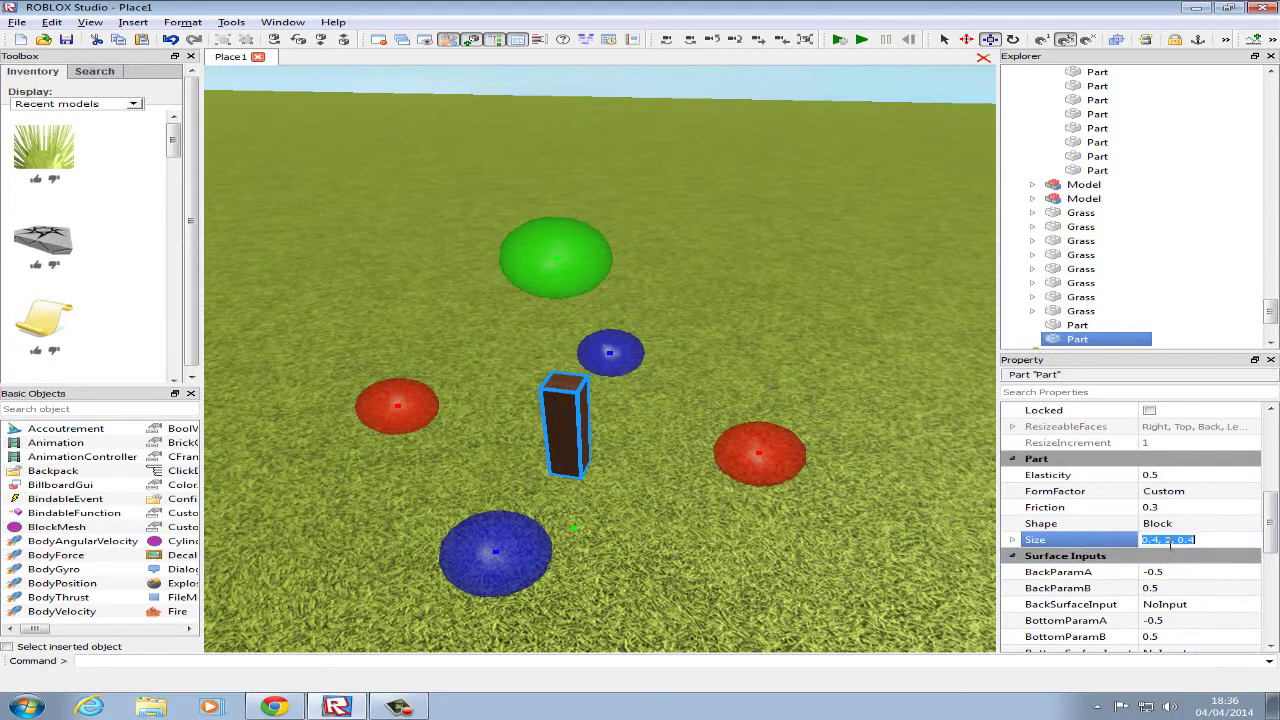
{"action": "type", "text": "3"}
{"action": "key", "text": "Return"}
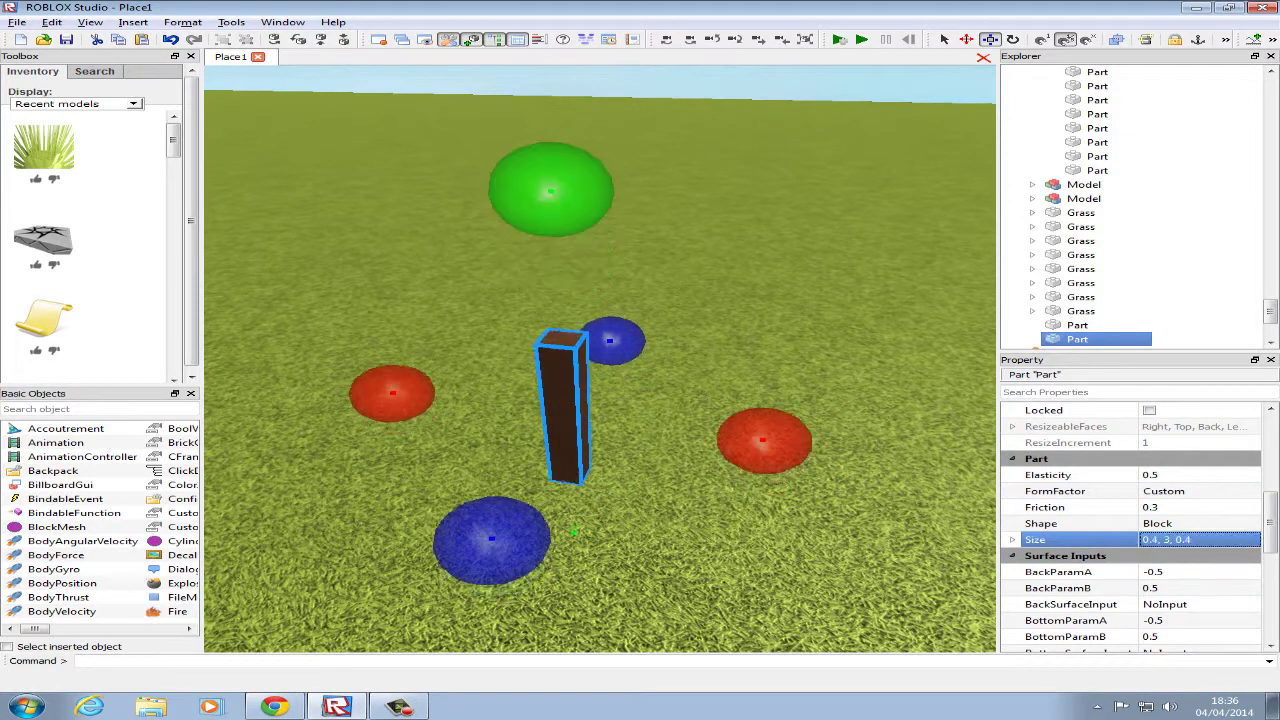
Try Nougat as the leg's brick colour, and settle on CGA brown.
{"action": "scroll", "coordinate": [1200, 430], "scroll_direction": "up", "scroll_amount": 7}
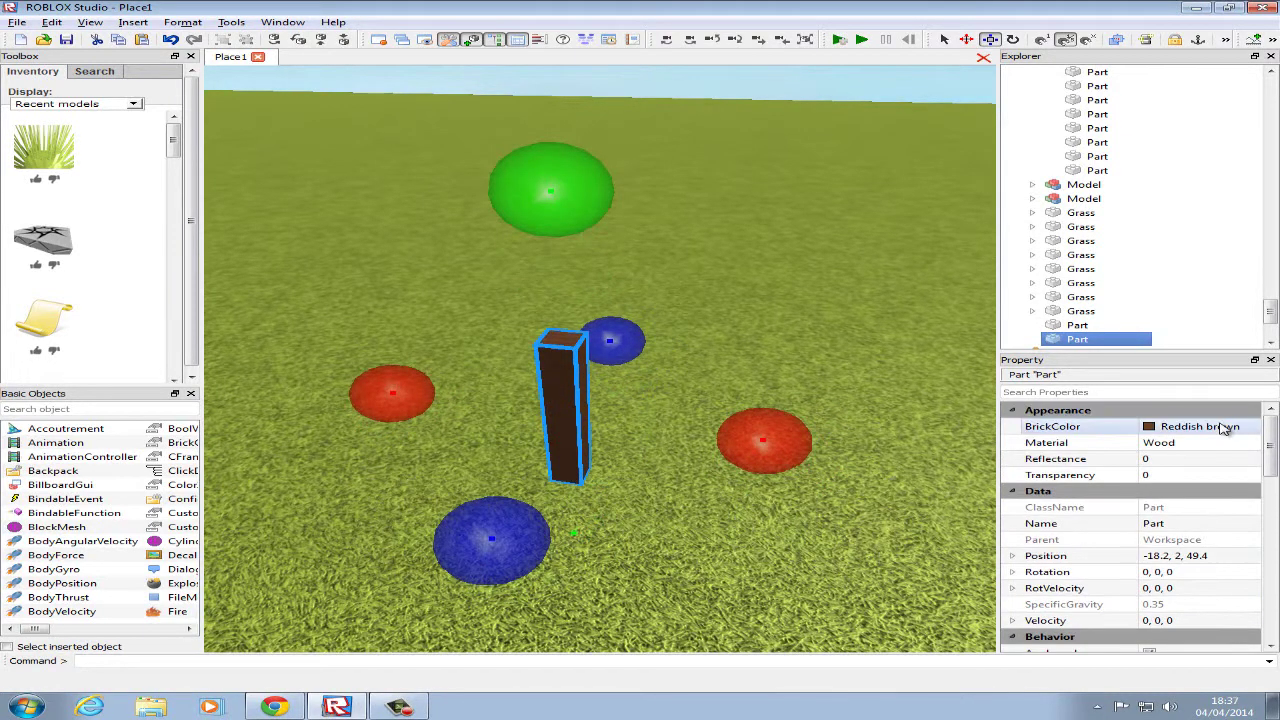
{"action": "left_click", "coordinate": [1254, 431]}
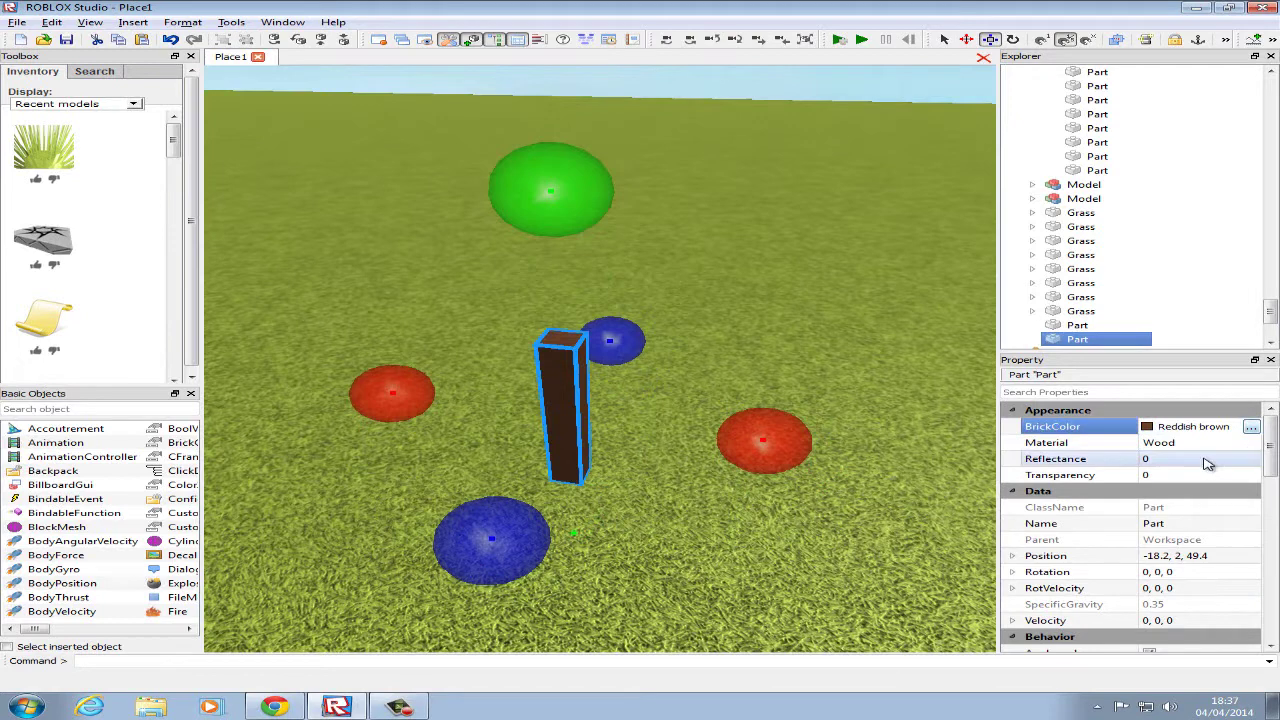
{"action": "left_click", "coordinate": [1251, 430]}
{"action": "left_click", "coordinate": [1251, 427]}
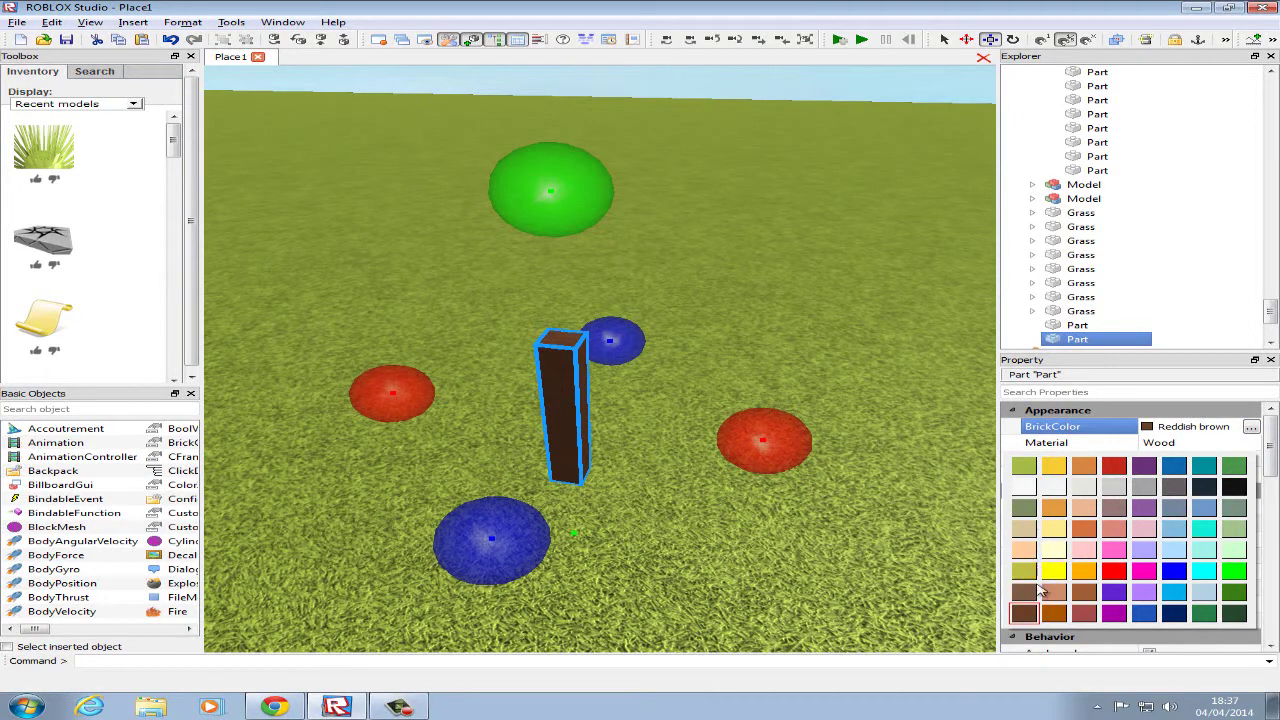
{"action": "left_click", "coordinate": [1054, 592]}
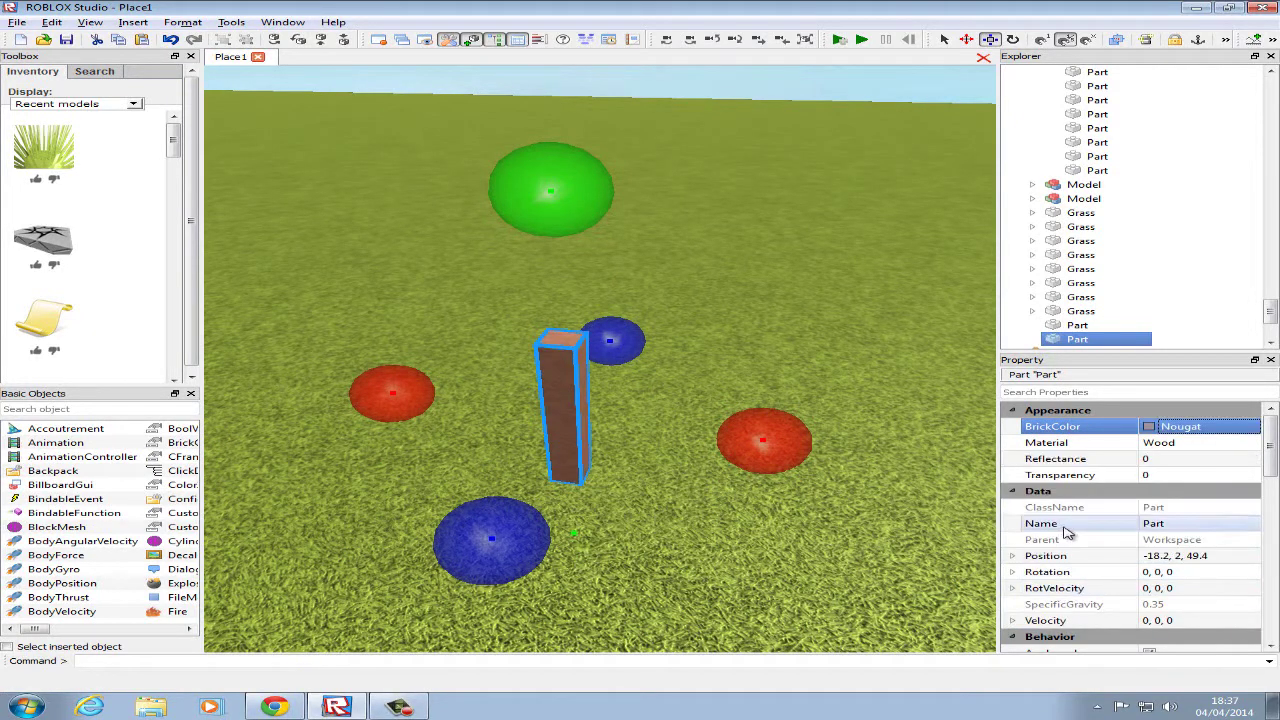
{"action": "left_click", "coordinate": [1253, 427]}
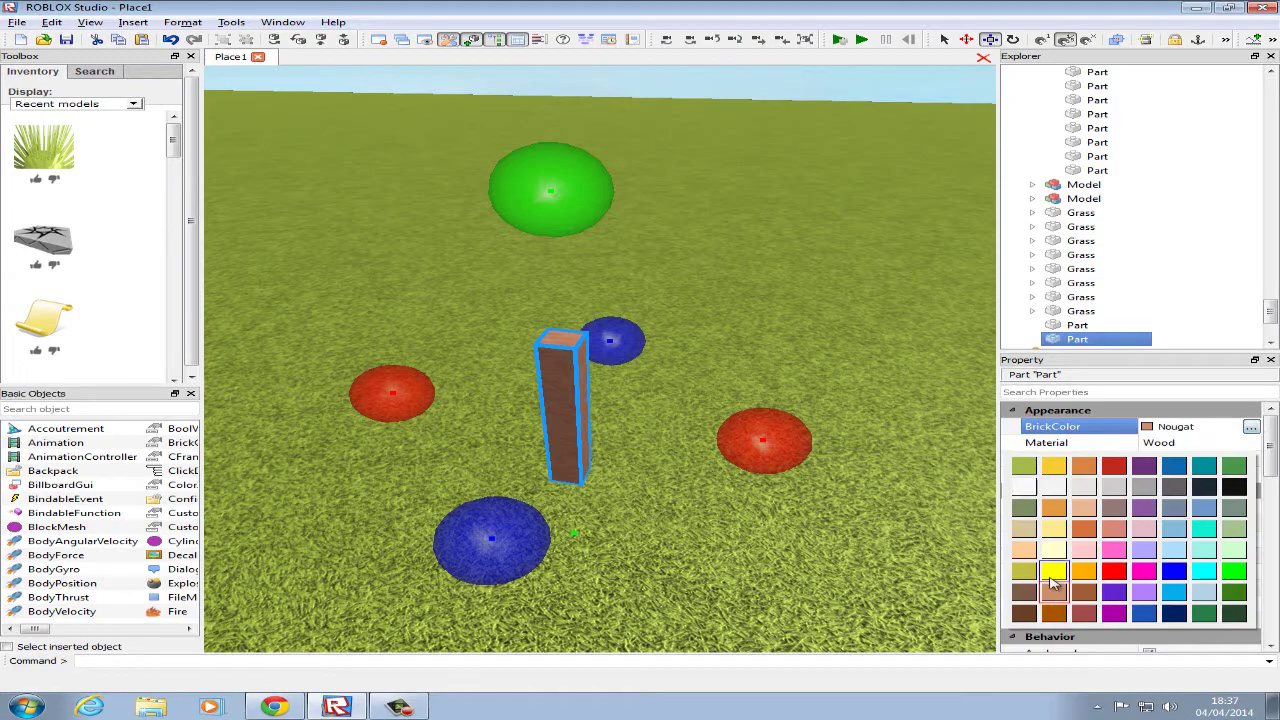
{"action": "left_click", "coordinate": [1063, 612]}
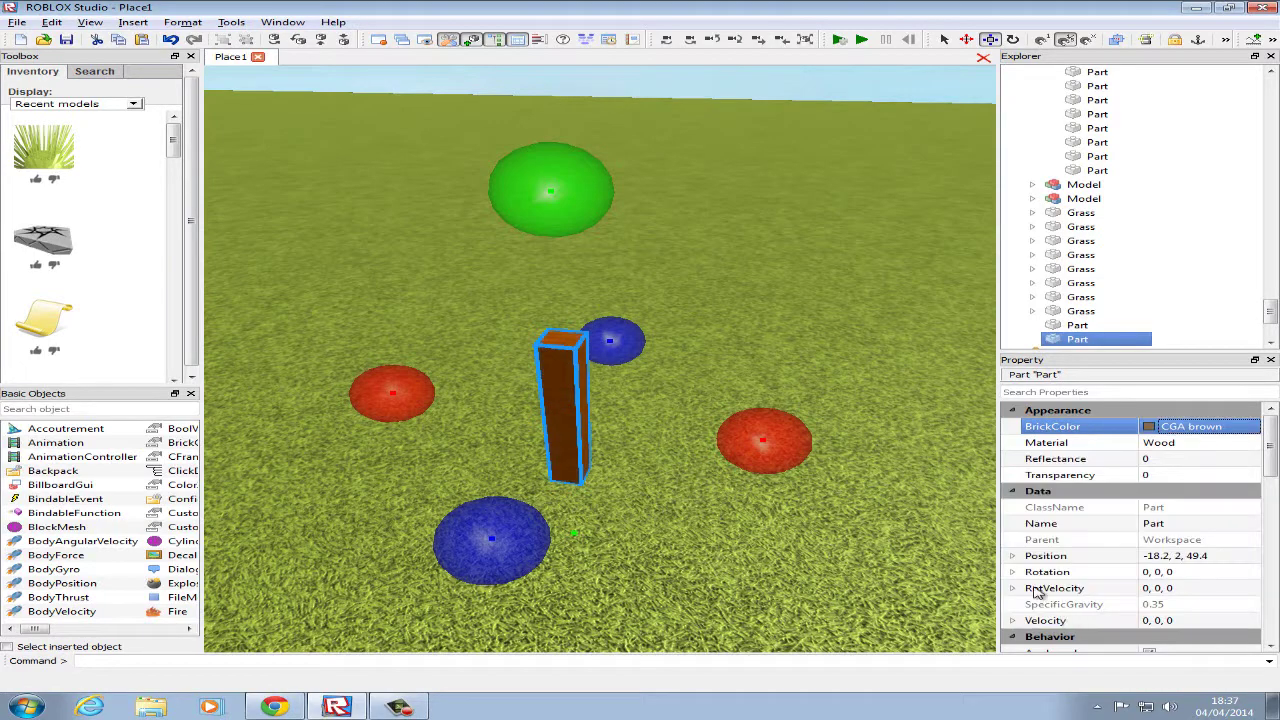
Duplicate the brown leg and move the copy so it lines up exactly with the original.
{"action": "scroll", "coordinate": [639, 350], "scroll_direction": "up", "scroll_amount": 5}
{"action": "scroll", "coordinate": [639, 350], "scroll_direction": "down", "scroll_amount": 5}
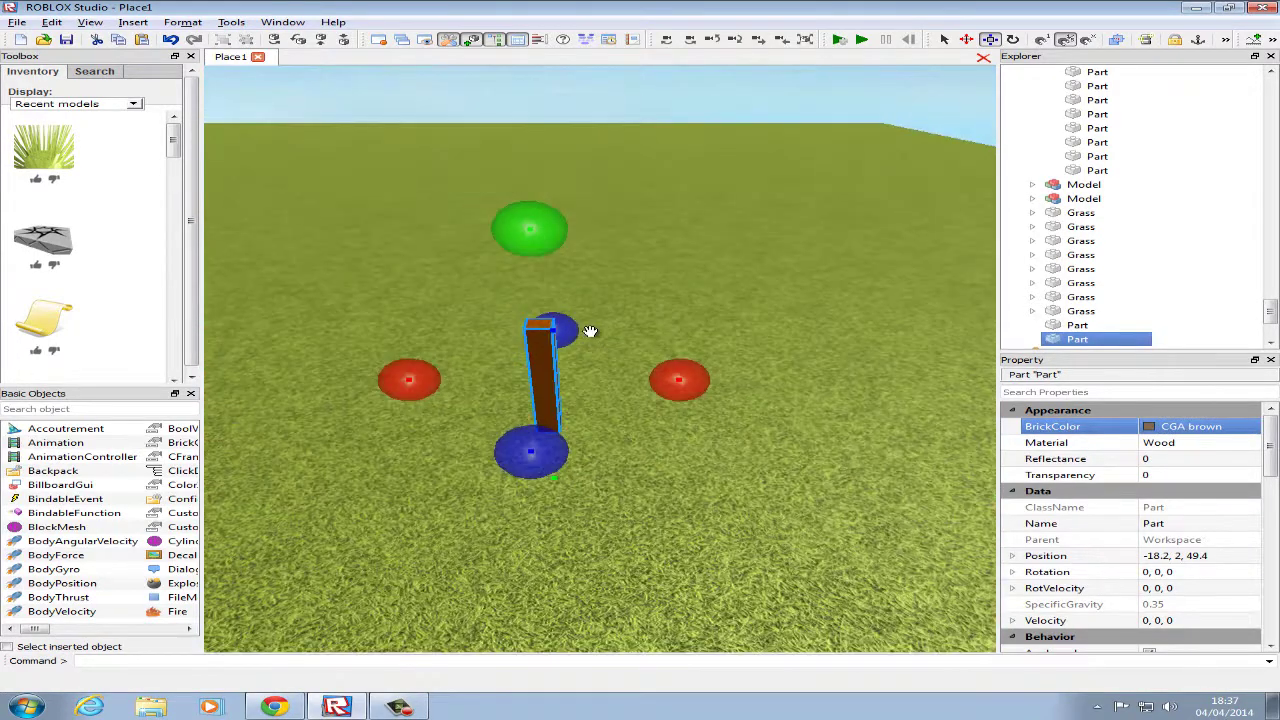
{"action": "key", "text": "ctrl+c"}
{"action": "key", "text": "ctrl+v"}
{"action": "left_click_drag", "start_coordinate": [604, 391], "coordinate": [530, 408]}
{"action": "left_click", "coordinate": [966, 40]}
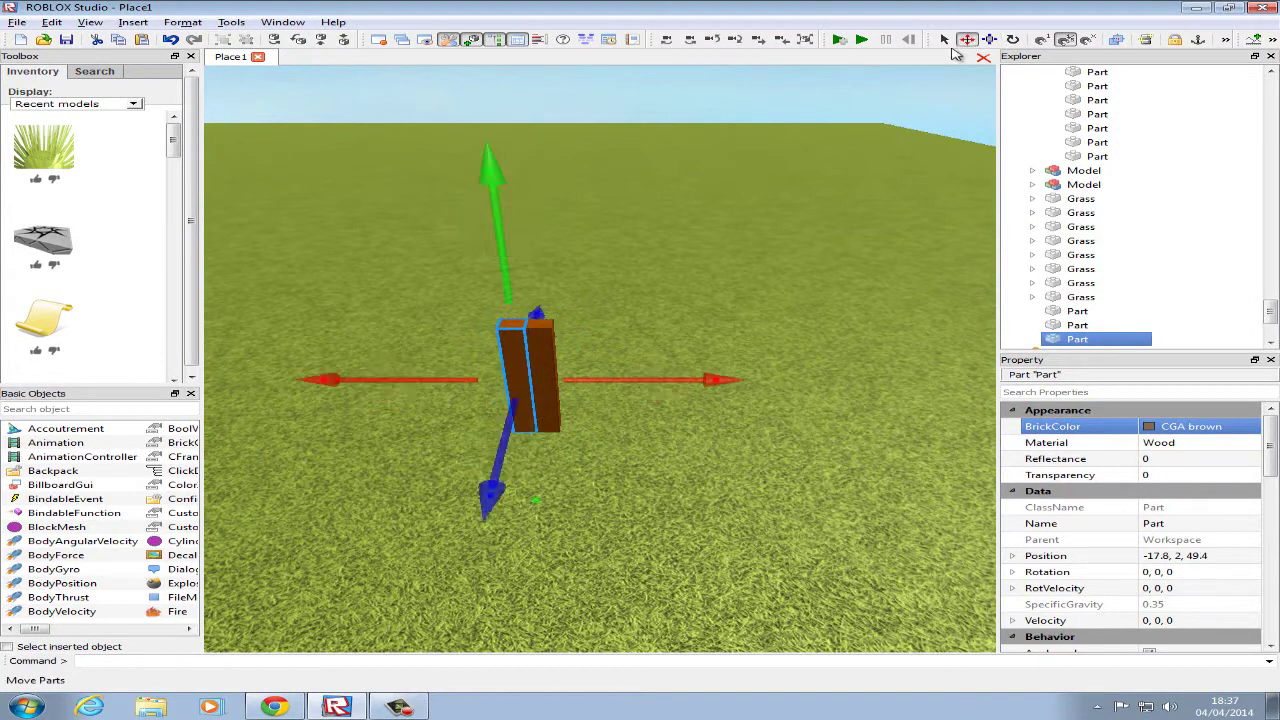
{"action": "left_click_drag", "start_coordinate": [667, 372], "coordinate": [689, 377]}
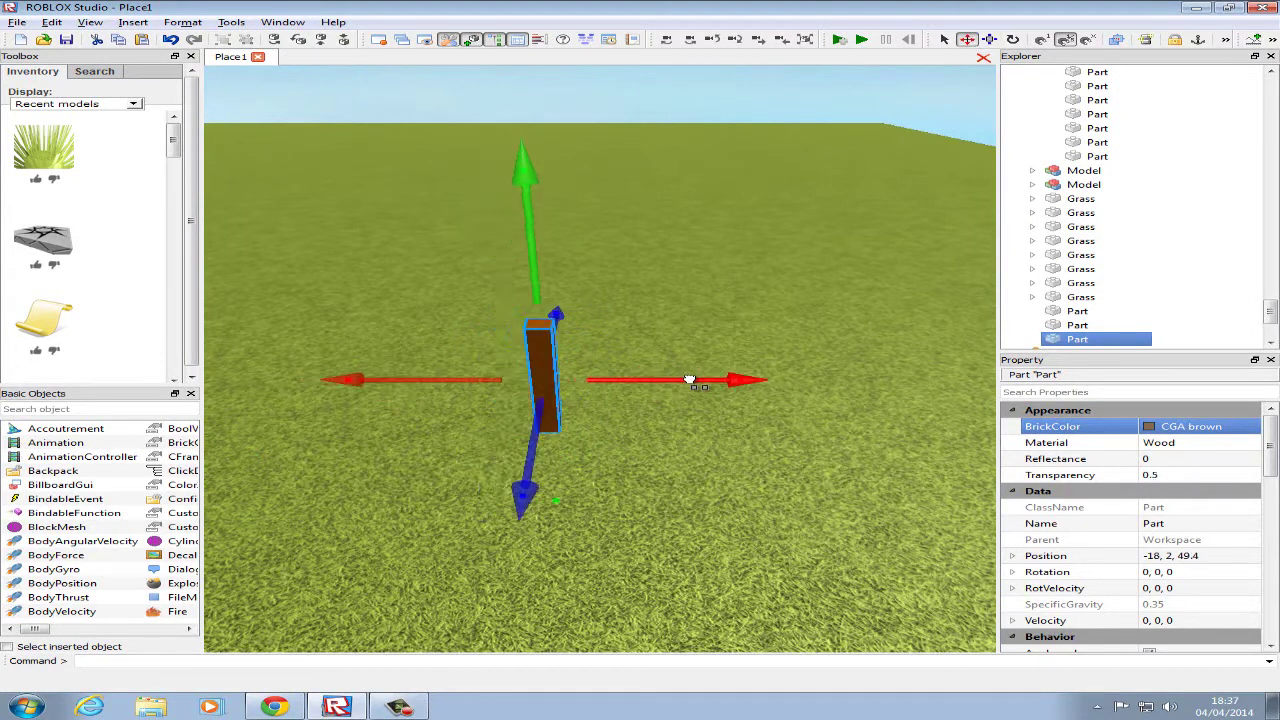
Switch to one-stud grid snapping and move the copied leg 3 studs away from the original.
{"action": "left_click", "coordinate": [1042, 40]}
{"action": "key", "text": "s"}
{"action": "key", "text": "a"}
{"action": "key", "text": "d"}
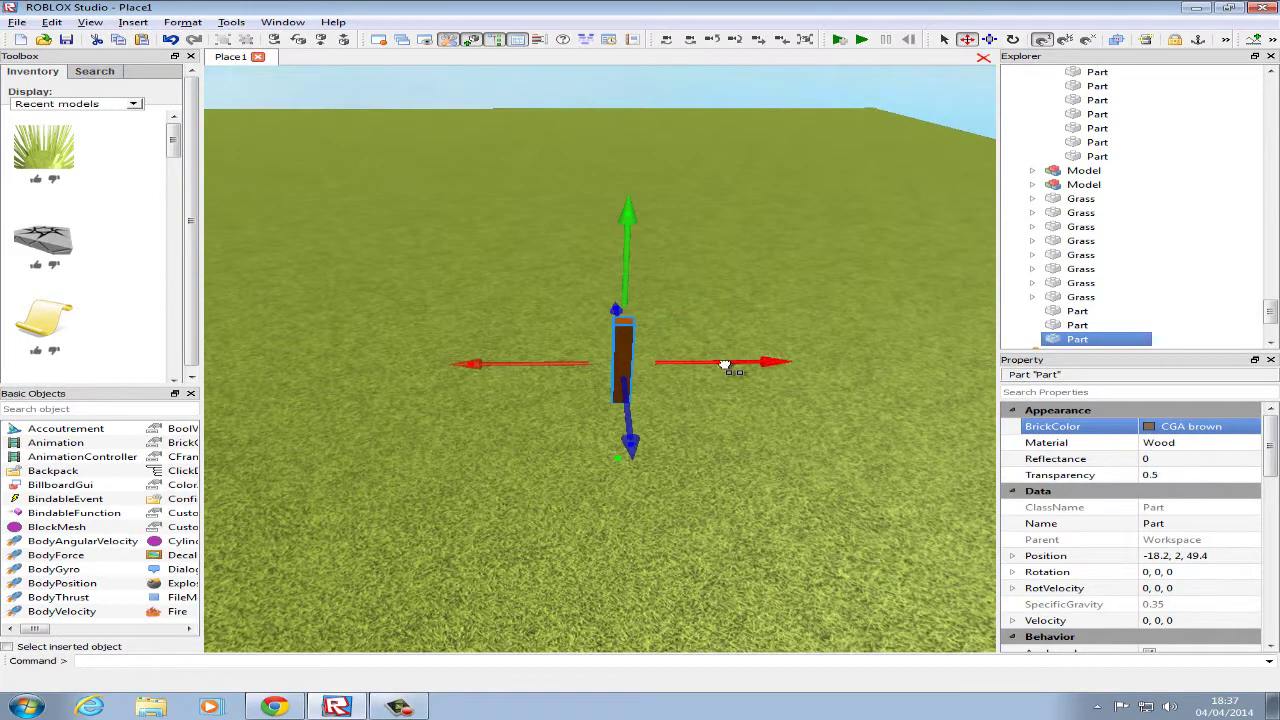
{"action": "left_click_drag", "start_coordinate": [725, 365], "coordinate": [599, 375]}
Duplicate the original leg and set the copy's height to 1.4, for a size of 0.4, 1.4, 0.4.
{"action": "right_click_drag", "start_coordinate": [666, 323], "coordinate": [666, 352]}
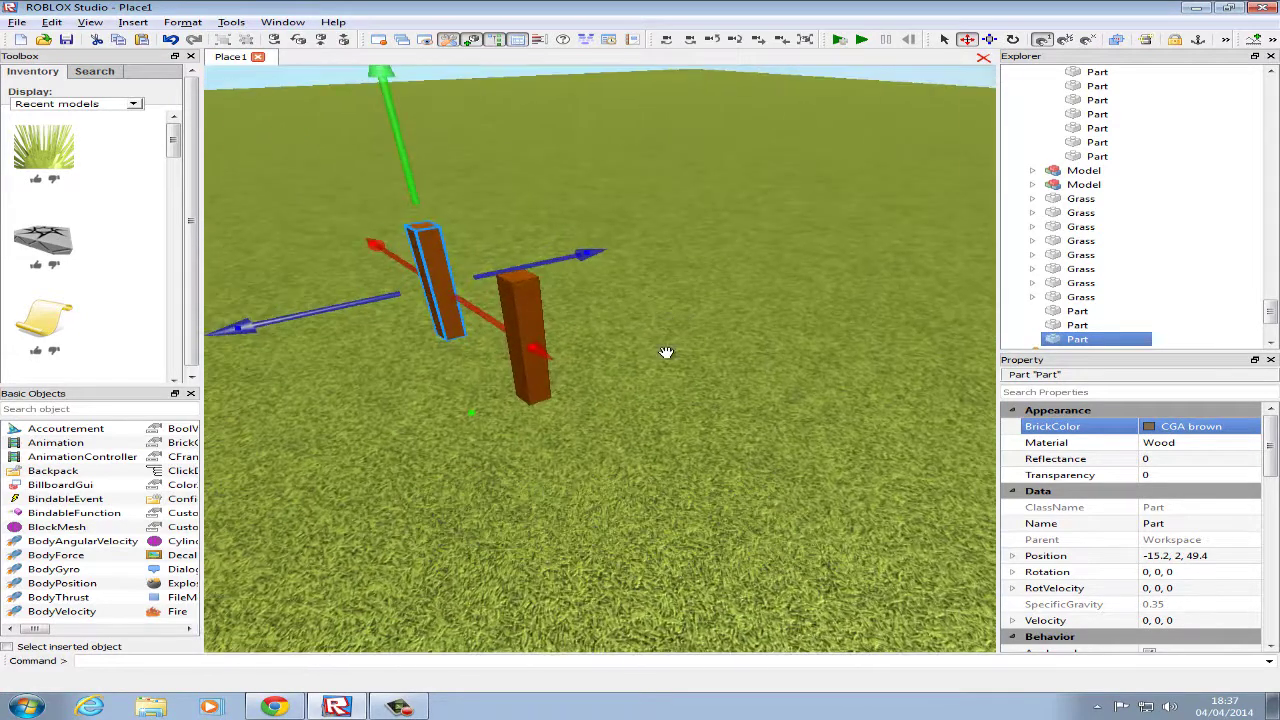
{"action": "left_click", "coordinate": [541, 398]}
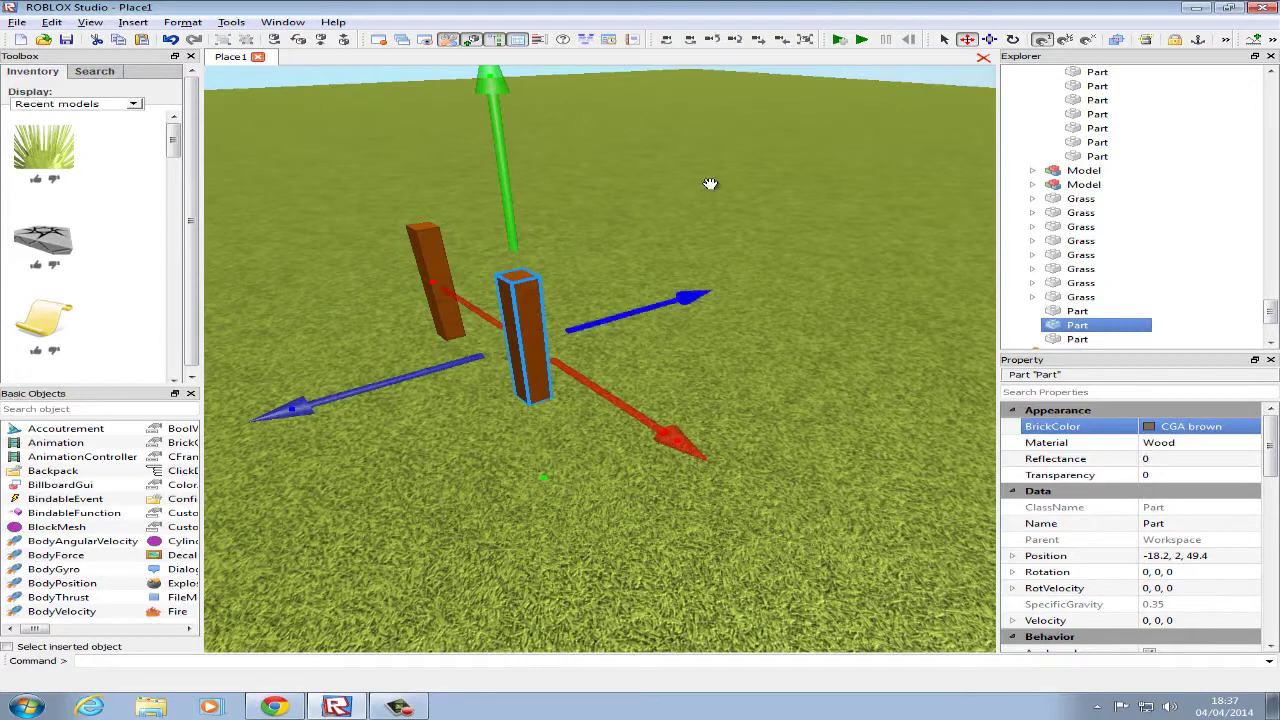
{"action": "left_click", "coordinate": [994, 41]}
{"action": "key", "text": "ctrl+d"}
{"action": "scroll", "coordinate": [1080, 520], "scroll_direction": "down", "scroll_amount": 5}
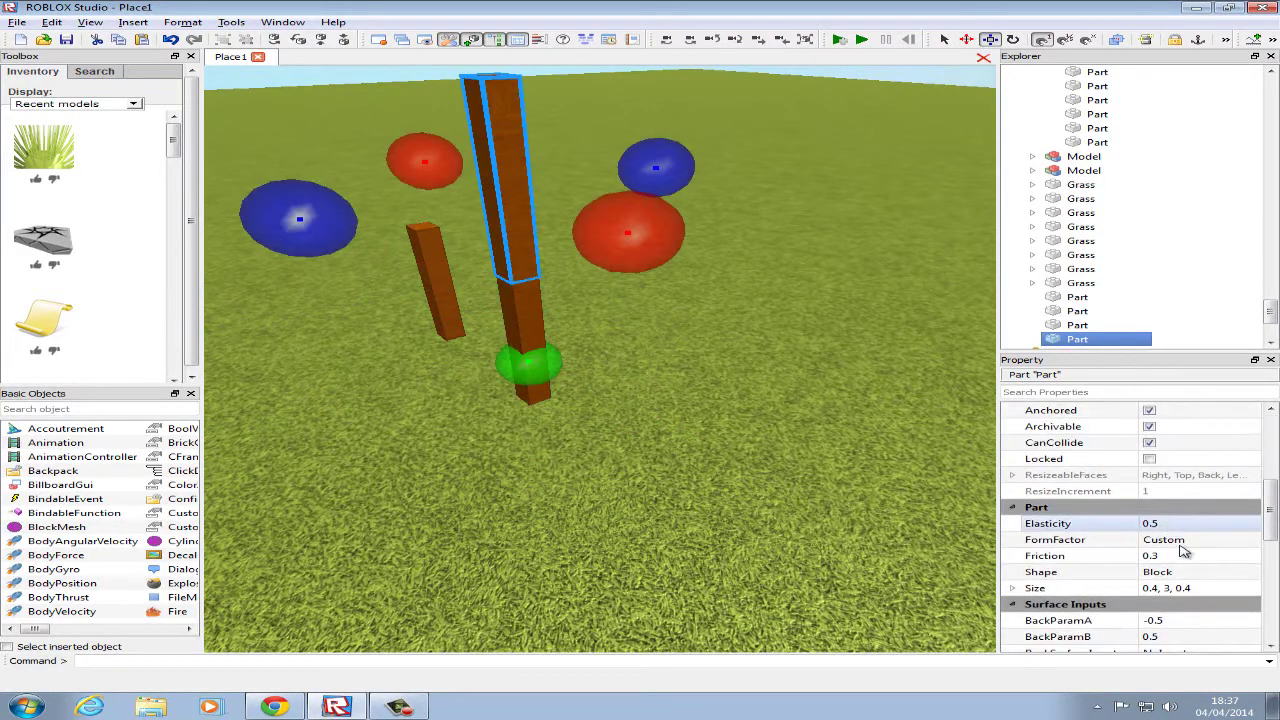
{"action": "left_click", "coordinate": [1177, 594]}
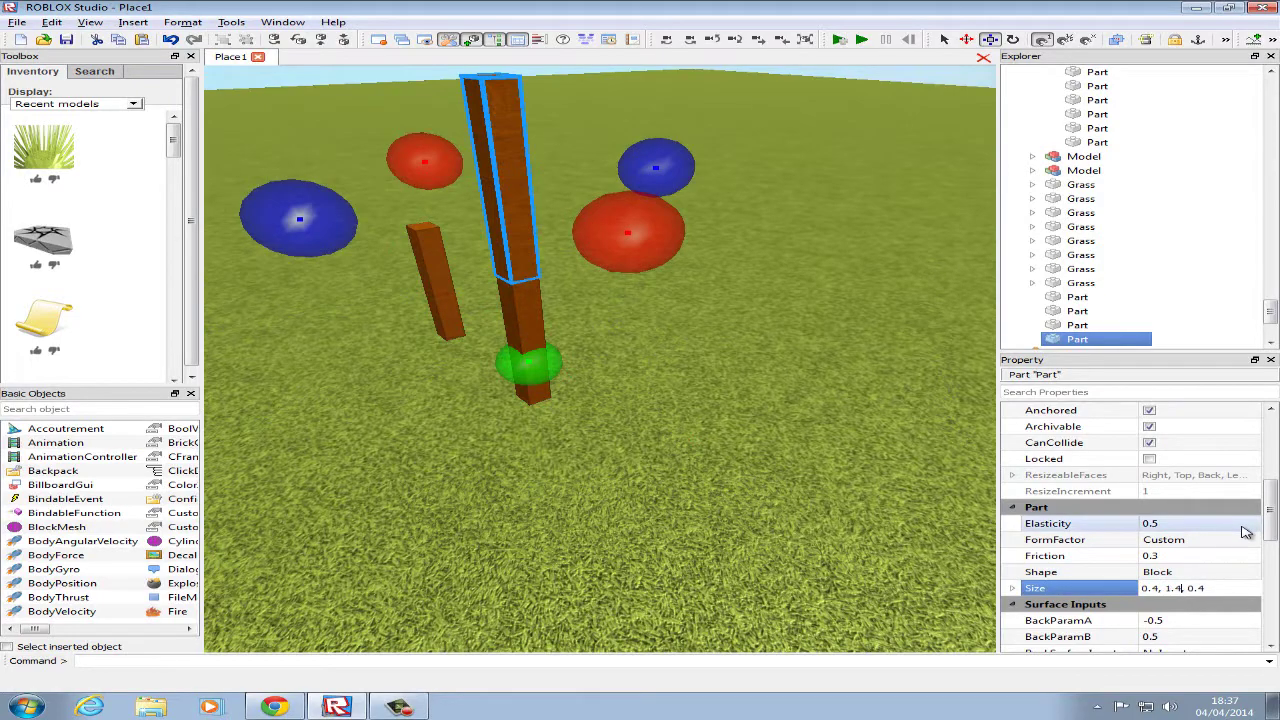
{"action": "key", "text": "Return"}
Move the shortened 1.4-stud piece down onto the ground beside the original leg.
{"action": "right_click_drag", "start_coordinate": [524, 349], "coordinate": [587, 234]}
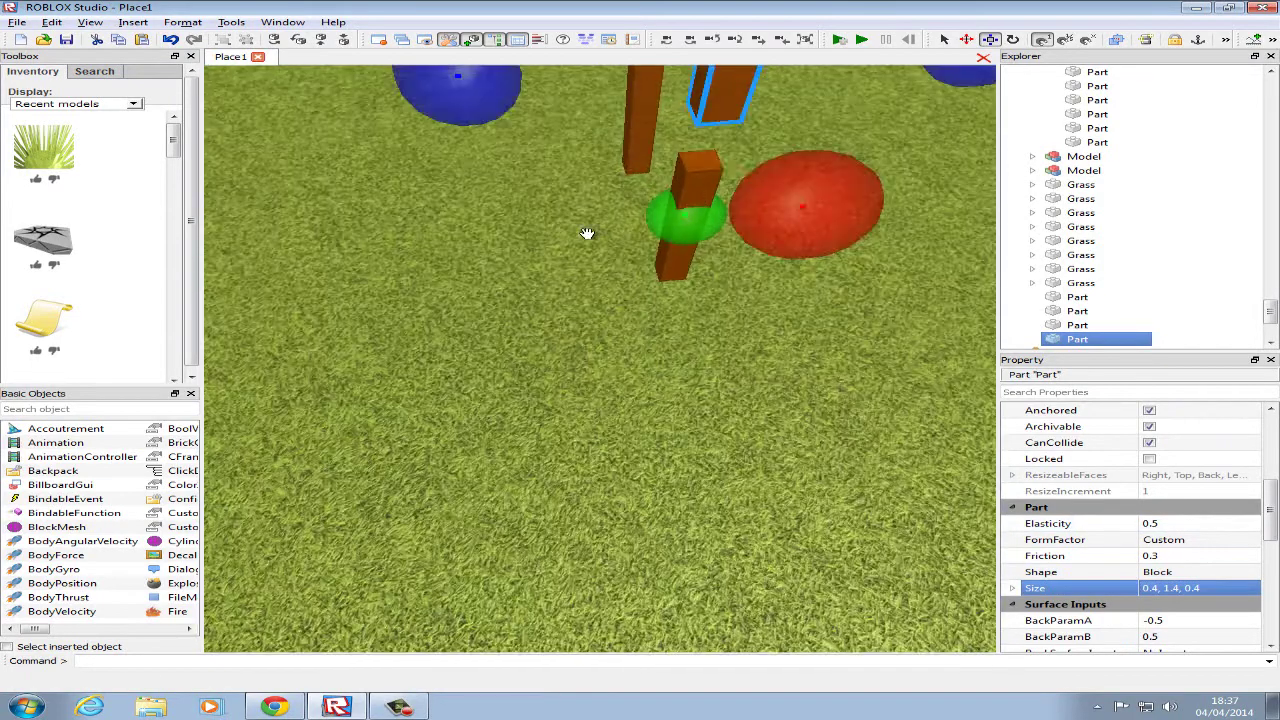
{"action": "scroll", "coordinate": [728, 168], "scroll_direction": "down", "scroll_amount": 3}
{"action": "right_click_drag", "start_coordinate": [728, 168], "coordinate": [525, 189]}
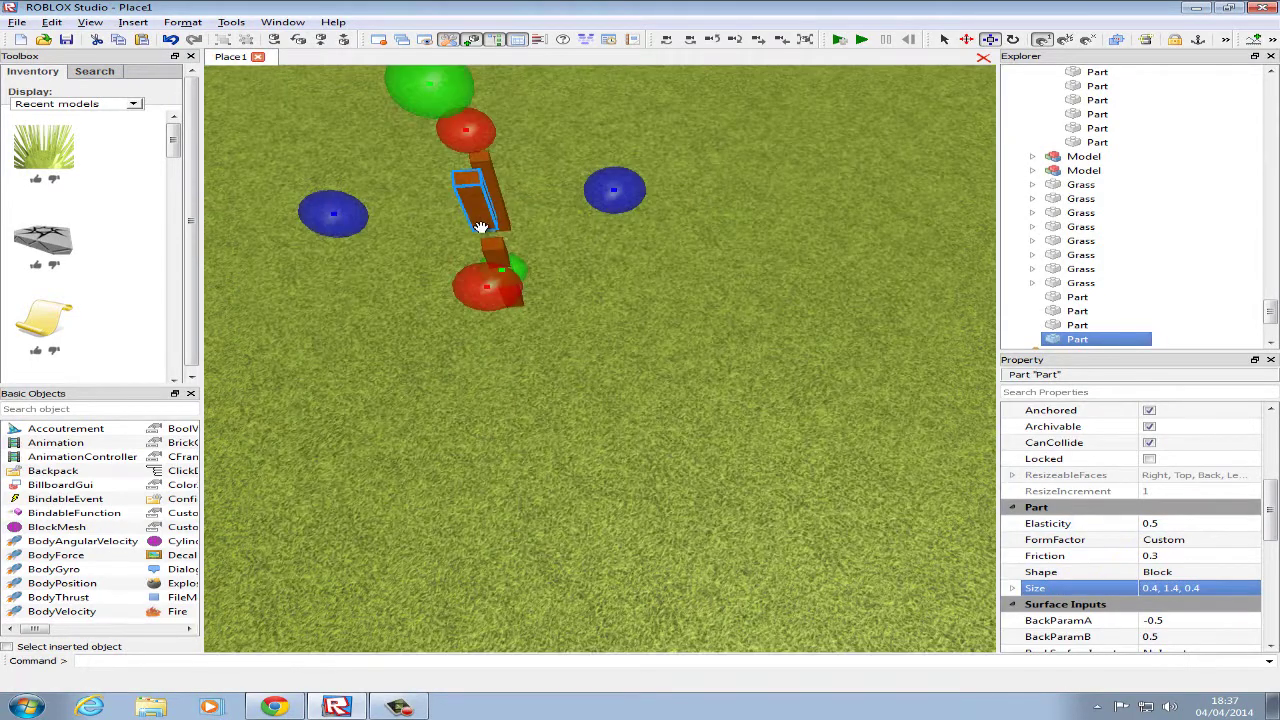
{"action": "left_click_drag", "start_coordinate": [481, 228], "coordinate": [565, 295]}
Duplicate the short piece on top of itself and set the upper copy's height to 1.6.
{"action": "key", "text": "ctrl+d"}
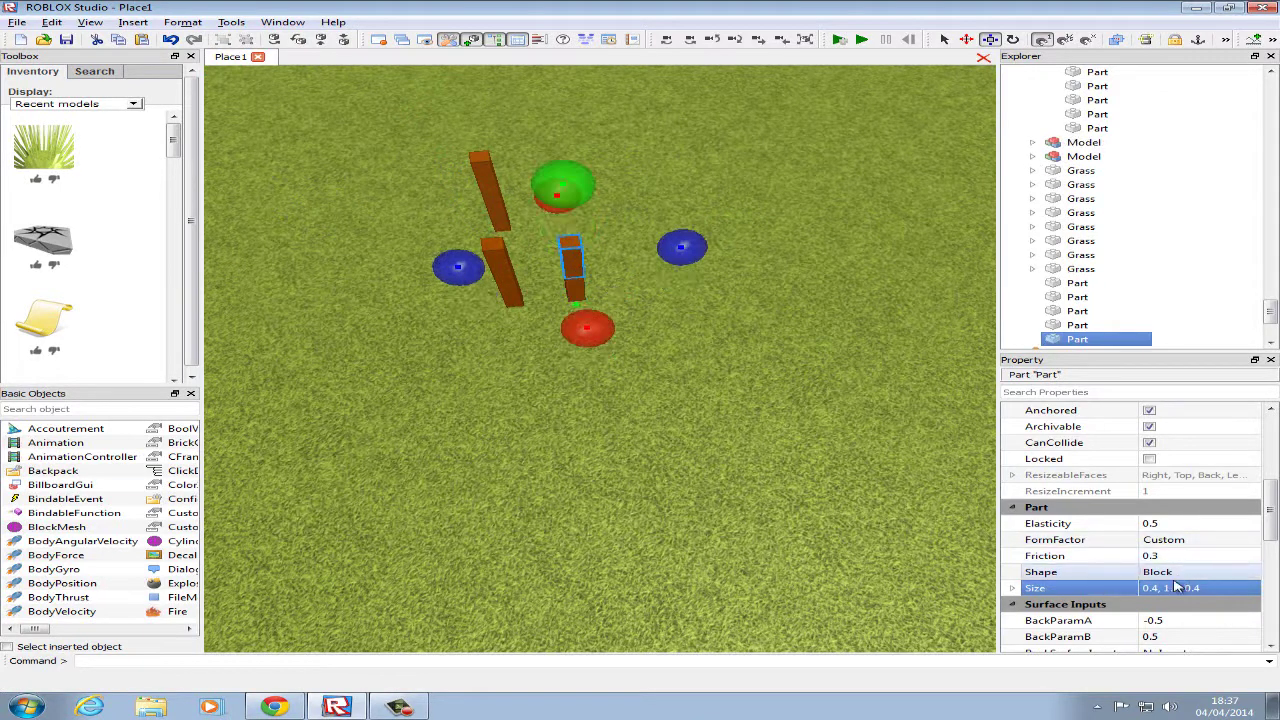
{"action": "left_click", "coordinate": [1178, 588]}
{"action": "left_click", "coordinate": [1183, 589]}
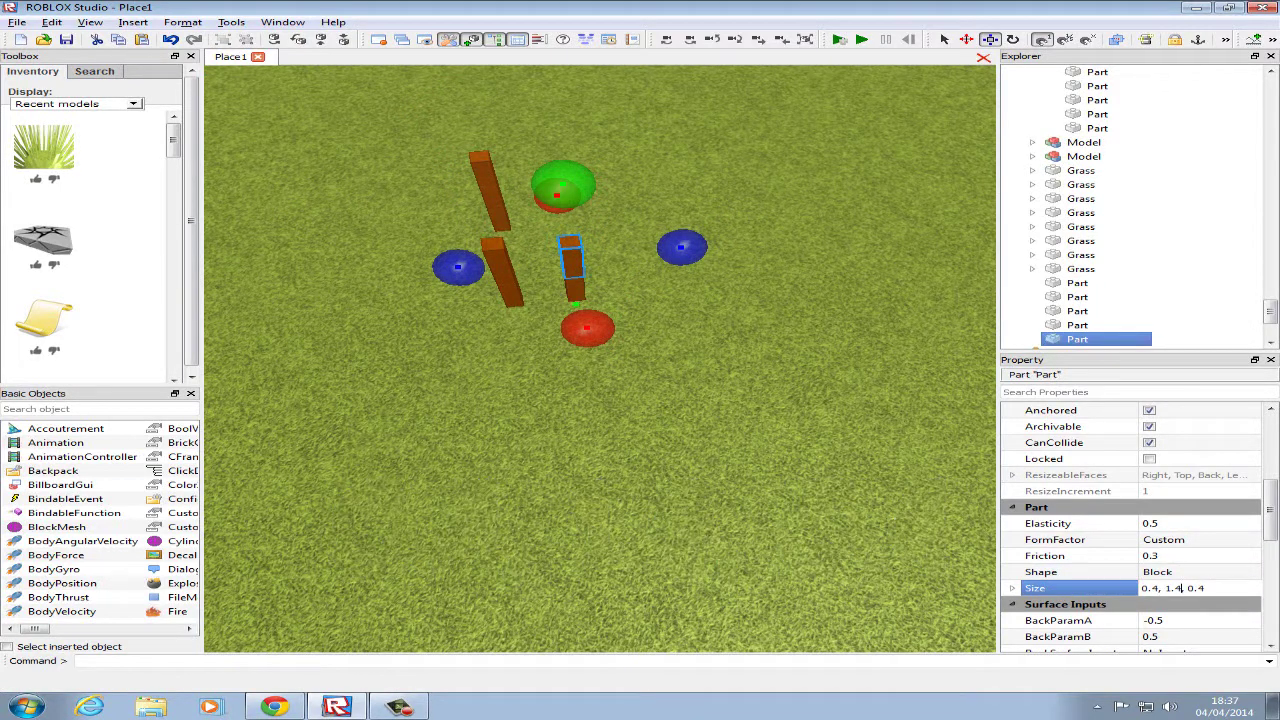
{"action": "key", "text": "Return"}
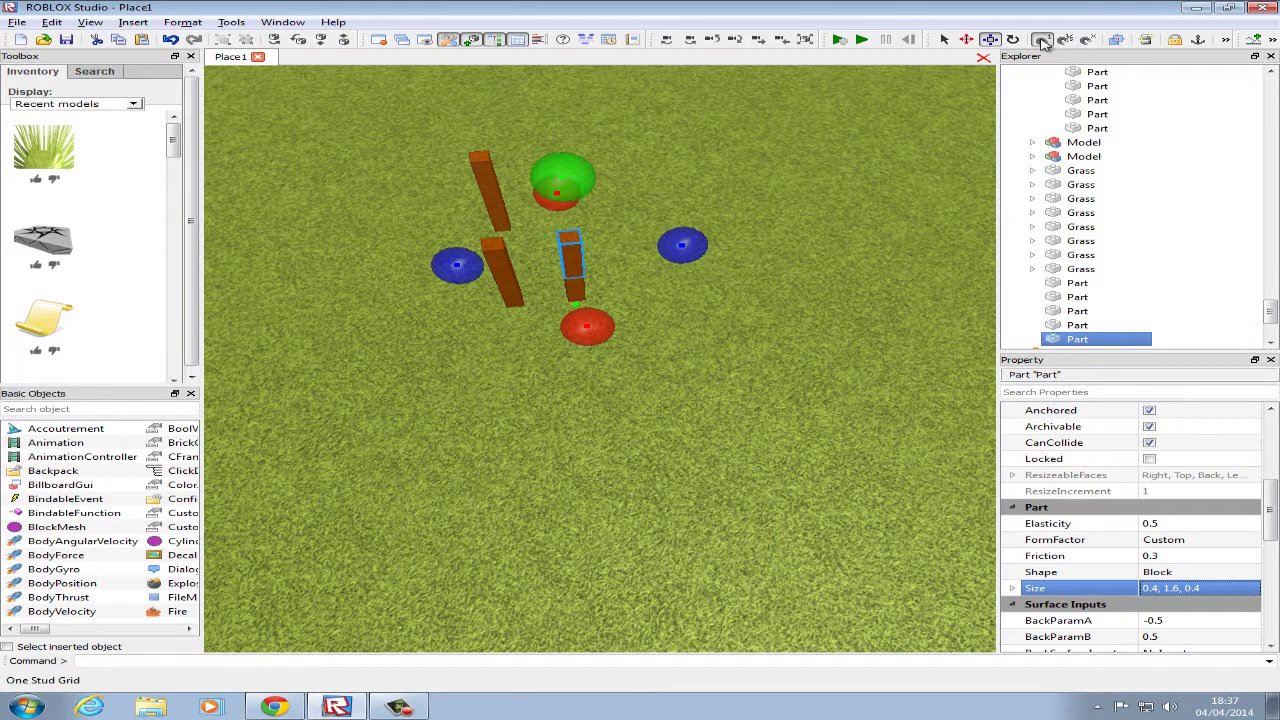
Switch to finer grid snapping and move both stacked pieces together until they line up with the original full-height leg.
{"action": "left_click", "coordinate": [1064, 43]}
{"action": "right_click_drag", "start_coordinate": [578, 432], "coordinate": [917, 343]}
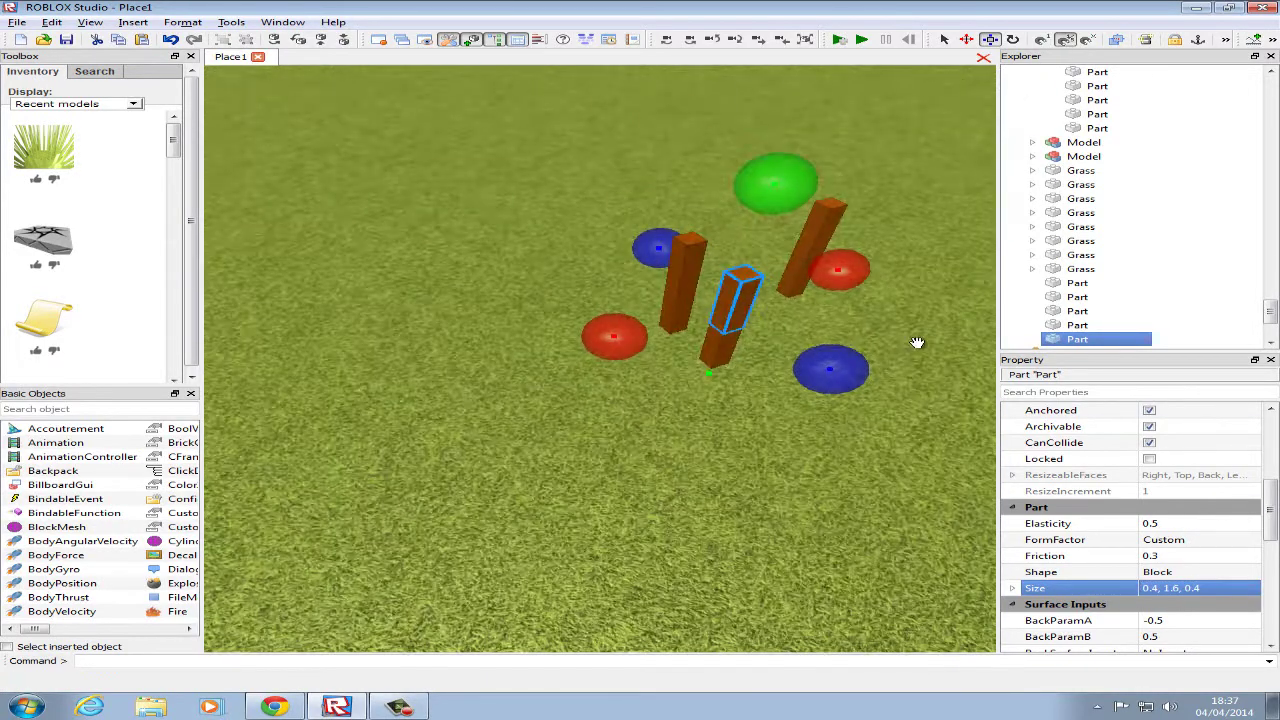
{"action": "left_click", "coordinate": [726, 348], "text": "ctrl"}
{"action": "right_click_drag", "start_coordinate": [720, 350], "coordinate": [721, 351]}
{"action": "right_click_drag", "start_coordinate": [666, 400], "coordinate": [654, 406]}
{"action": "left_click", "coordinate": [968, 41]}
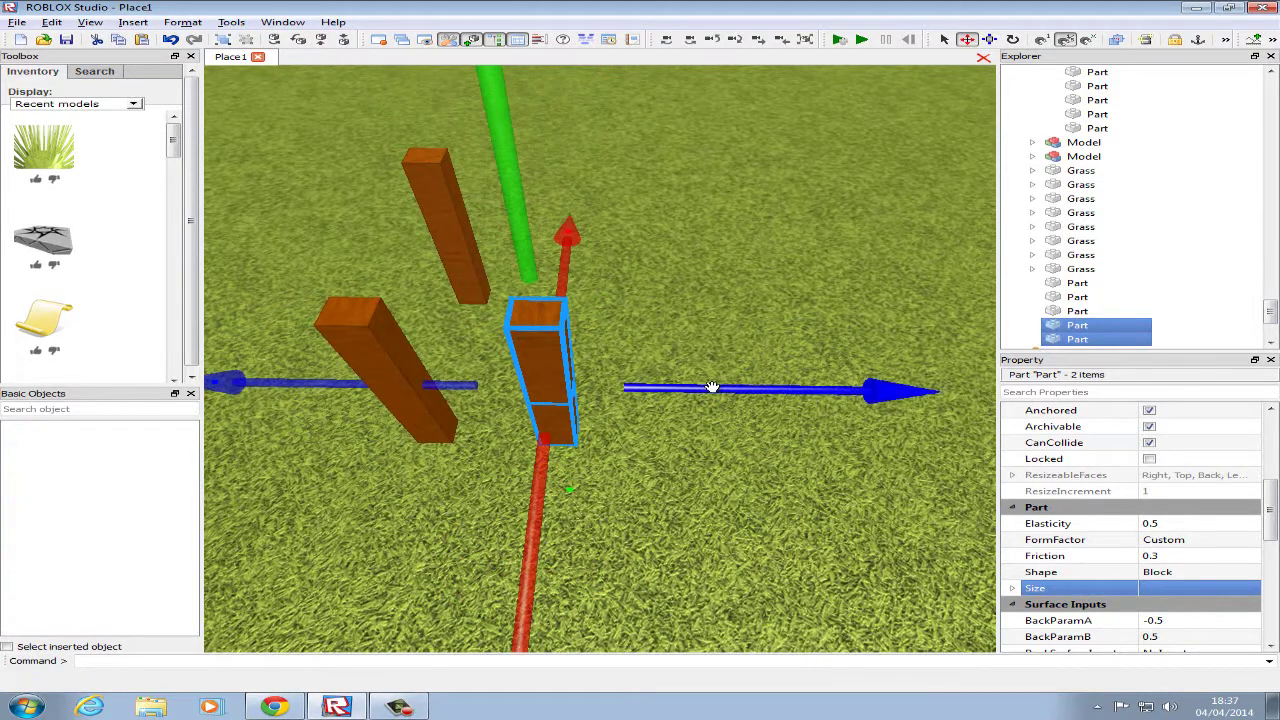
{"action": "left_click_drag", "start_coordinate": [712, 387], "coordinate": [549, 398]}
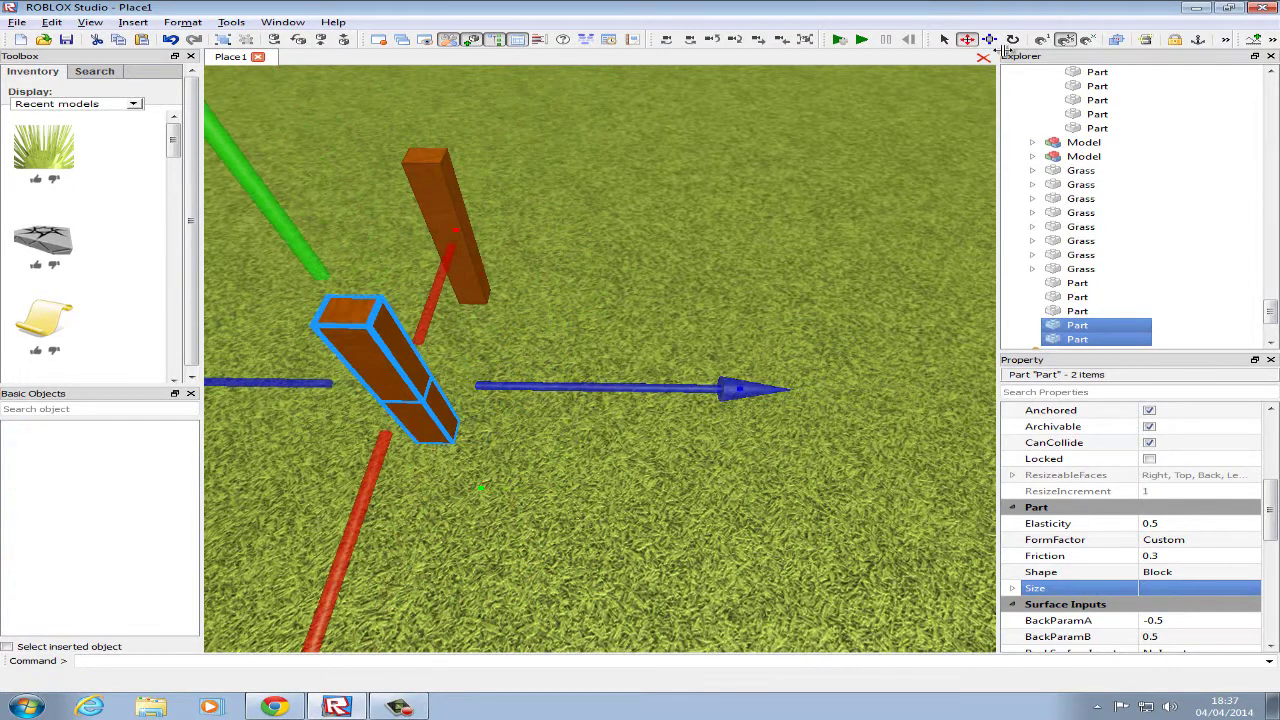
Return to one-stud grid snapping and move the two-piece leg sideways away from the full-height leg.
{"action": "left_click", "coordinate": [1042, 41]}
{"action": "scroll", "coordinate": [674, 369], "scroll_direction": "down", "scroll_amount": 3}
{"action": "left_click_drag", "start_coordinate": [685, 382], "coordinate": [857, 406]}
{"action": "right_click_drag", "start_coordinate": [789, 423], "coordinate": [783, 422]}
Duplicate the two-piece leg, lower the copy to the ground, place it at the chair's remaining corner, and deselect it.
{"action": "key", "text": "ctrl+v"}
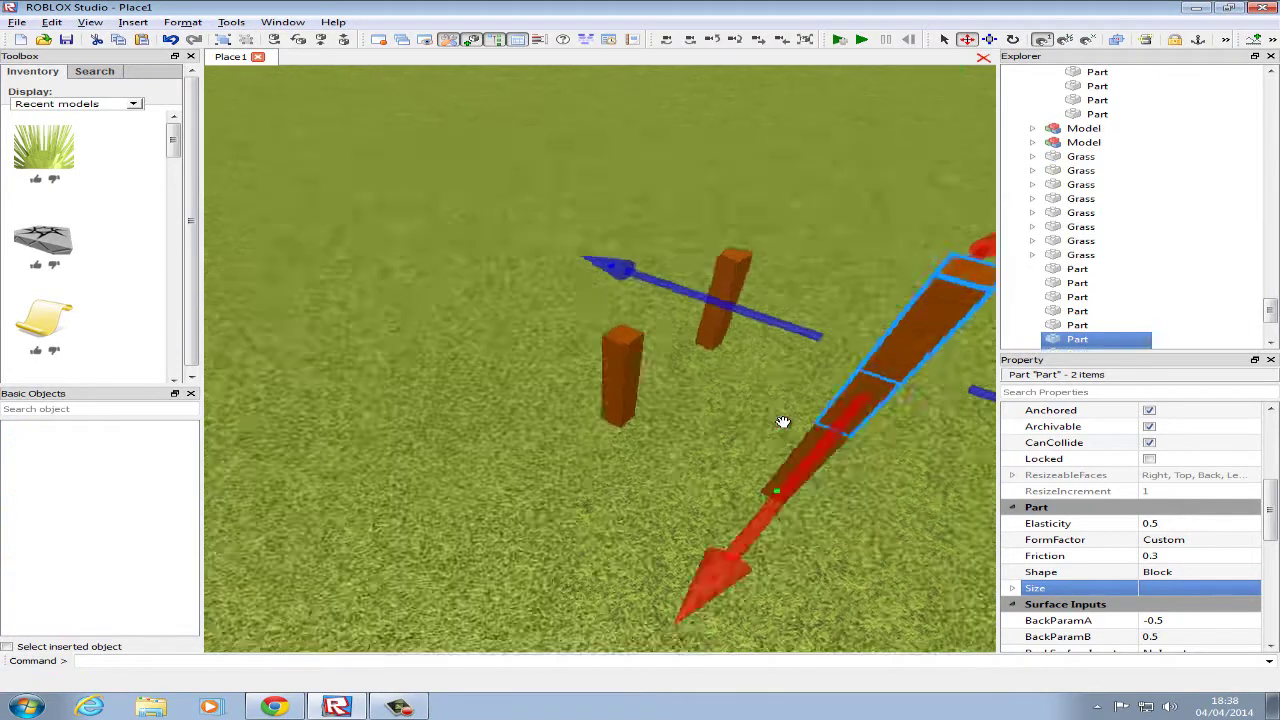
{"action": "key", "text": "f"}
{"action": "left_click_drag", "start_coordinate": [603, 218], "coordinate": [587, 386]}
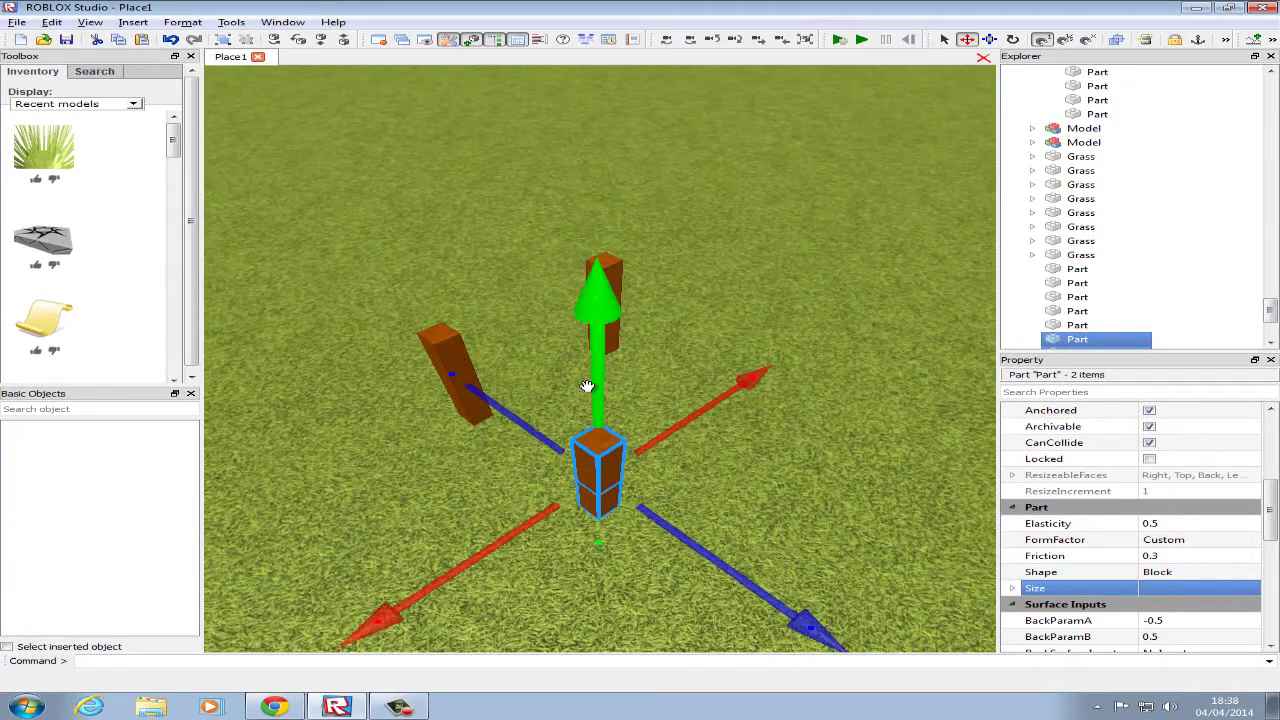
{"action": "right_click_drag", "start_coordinate": [587, 386], "coordinate": [557, 415]}
{"action": "left_click_drag", "start_coordinate": [533, 434], "coordinate": [720, 426]}
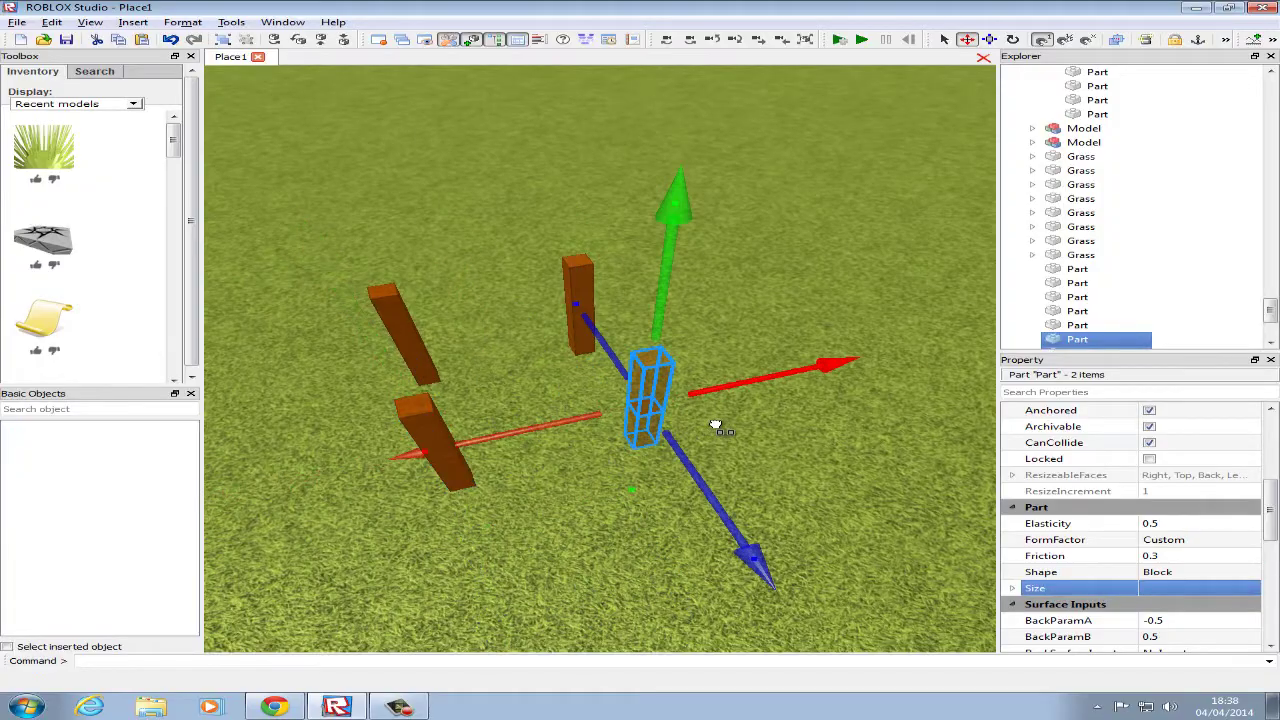
{"action": "scroll", "coordinate": [673, 449], "scroll_direction": "up", "scroll_amount": 5}
{"action": "right_click_drag", "start_coordinate": [671, 447], "coordinate": [653, 472]}
{"action": "scroll", "coordinate": [671, 448], "scroll_direction": "down", "scroll_amount": 5}
{"action": "left_click", "coordinate": [634, 497]}
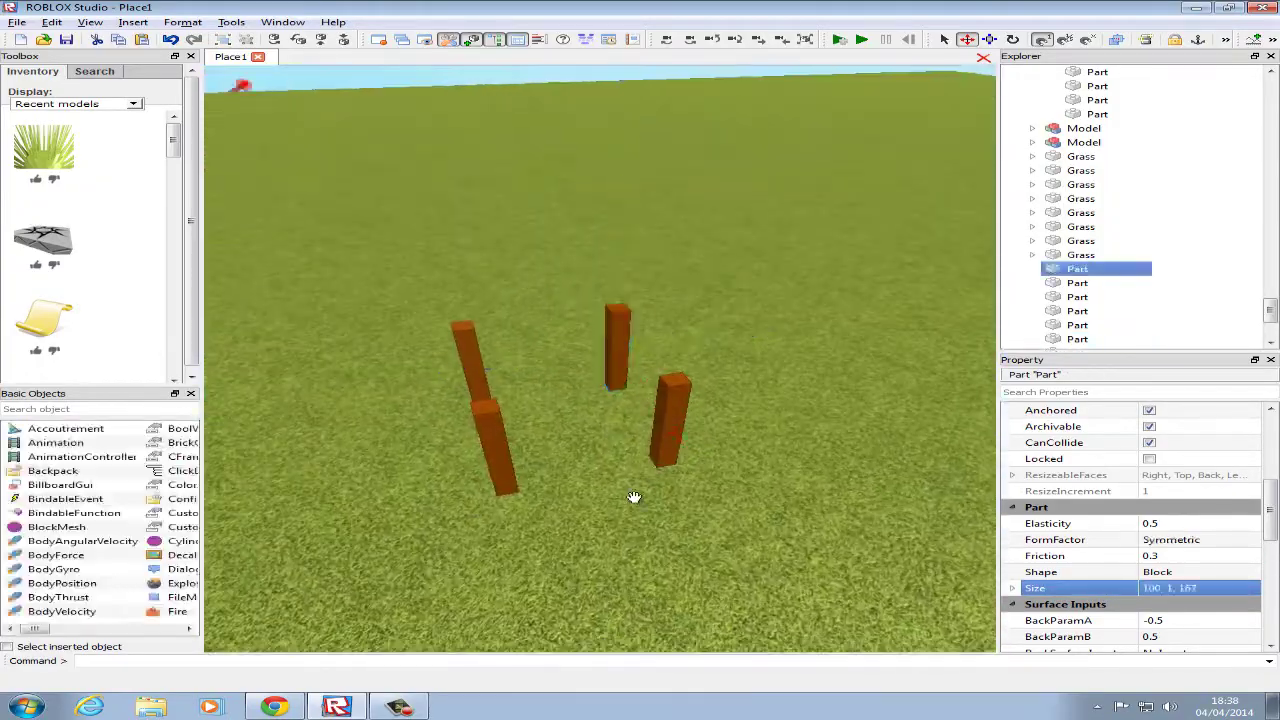
With grid snapping off, rotate the lower pieces of both two-piece legs together so they tilt slightly outward from the chair.
{"action": "left_click", "coordinate": [660, 445]}
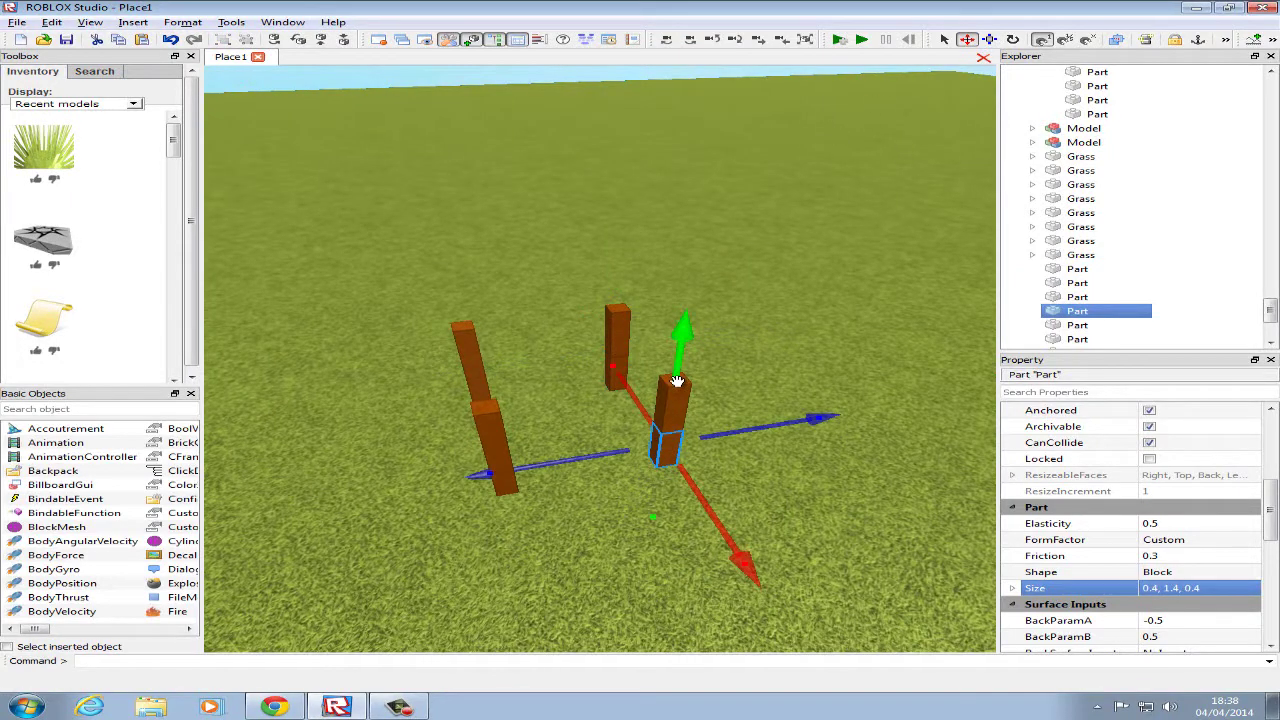
{"action": "scroll", "coordinate": [620, 370], "scroll_direction": "up", "scroll_amount": 5}
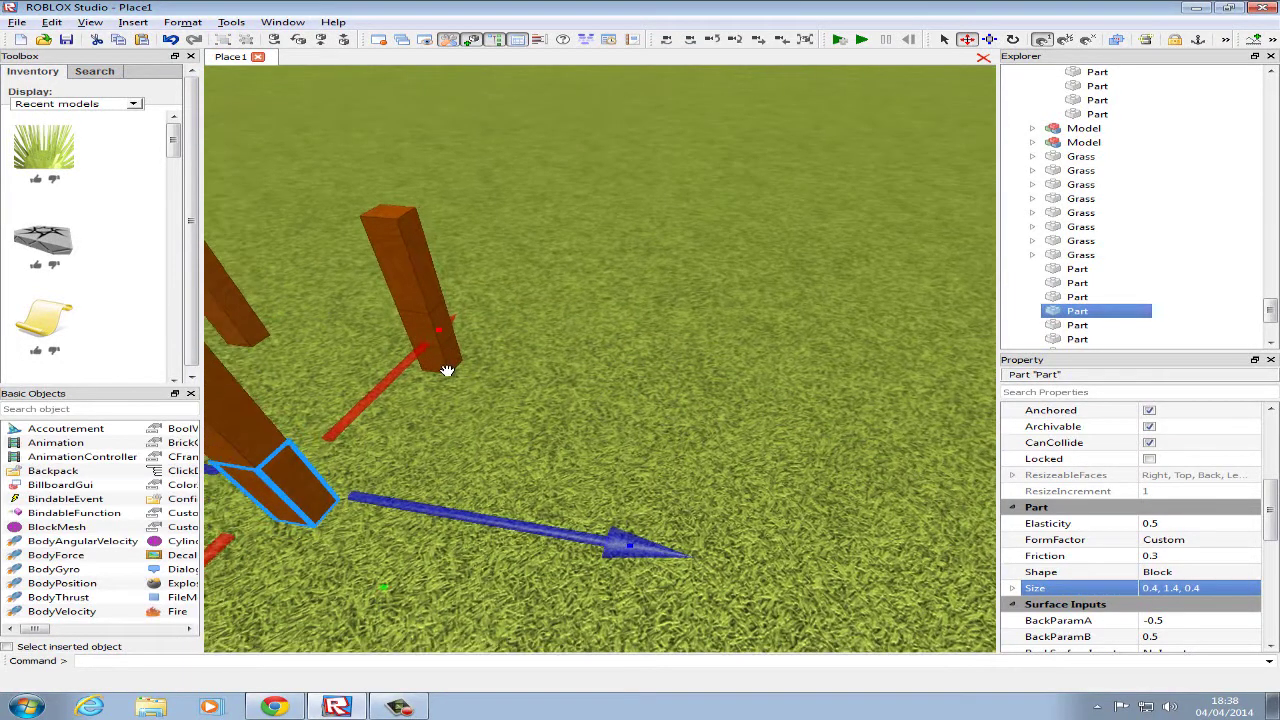
{"action": "left_click", "coordinate": [447, 370], "text": "shift"}
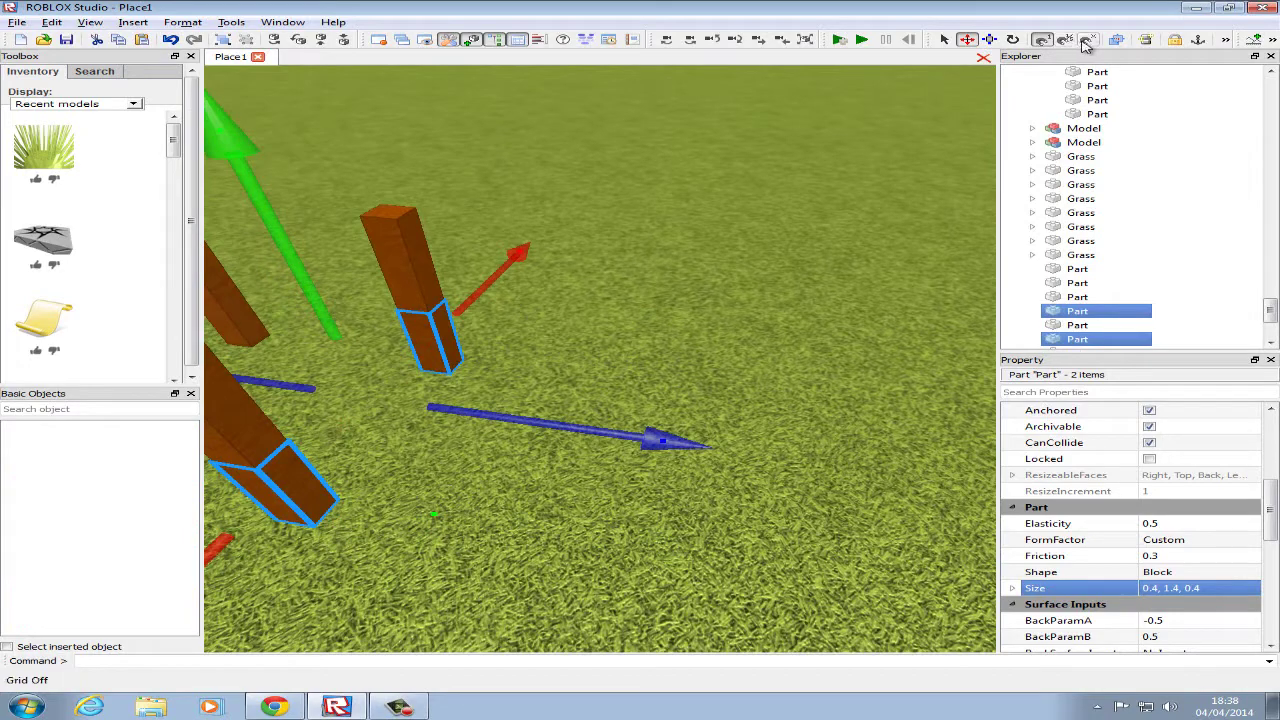
{"action": "left_click", "coordinate": [1016, 40]}
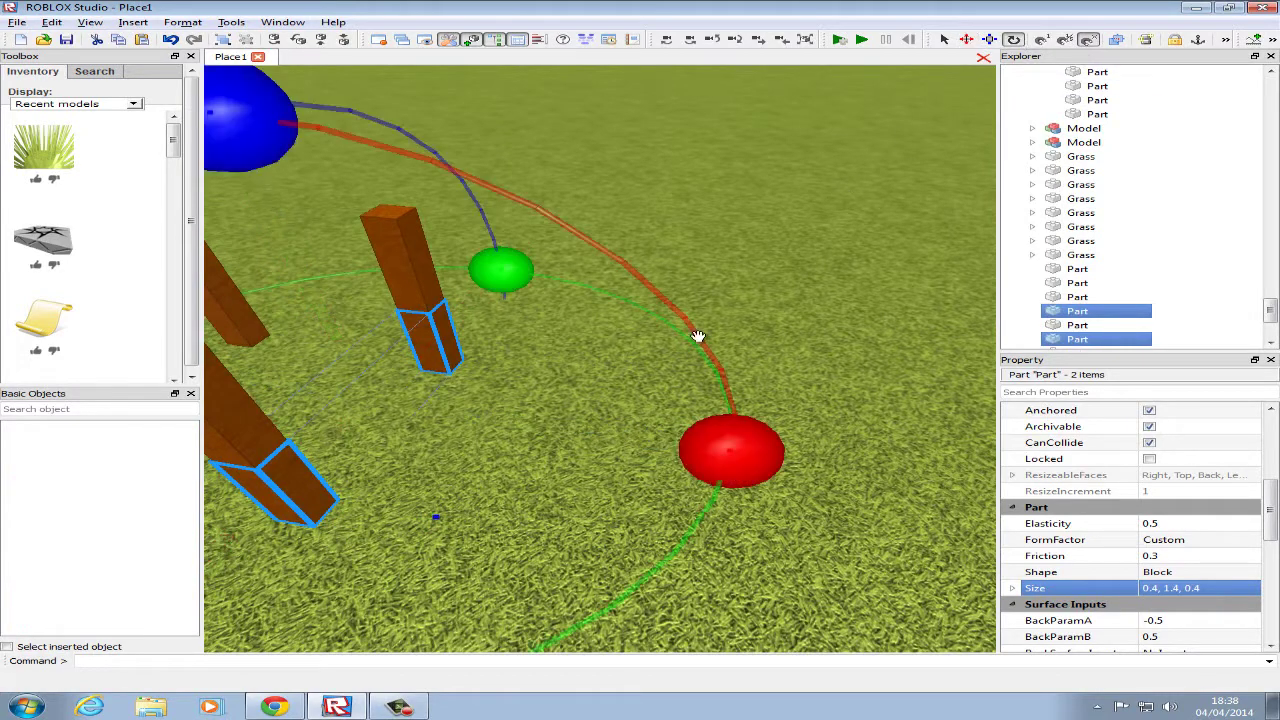
{"action": "scroll", "coordinate": [697, 338], "scroll_direction": "down", "scroll_amount": 4}
{"action": "mouse_move", "coordinate": [697, 338]}
{"action": "right_mouse_down"}
{"action": "mouse_move", "coordinate": [683, 357]}
{"action": "mouse_move", "coordinate": [690, 340]}
{"action": "right_mouse_up"}
{"action": "scroll", "coordinate": [814, 408], "scroll_direction": "down", "scroll_amount": 3}
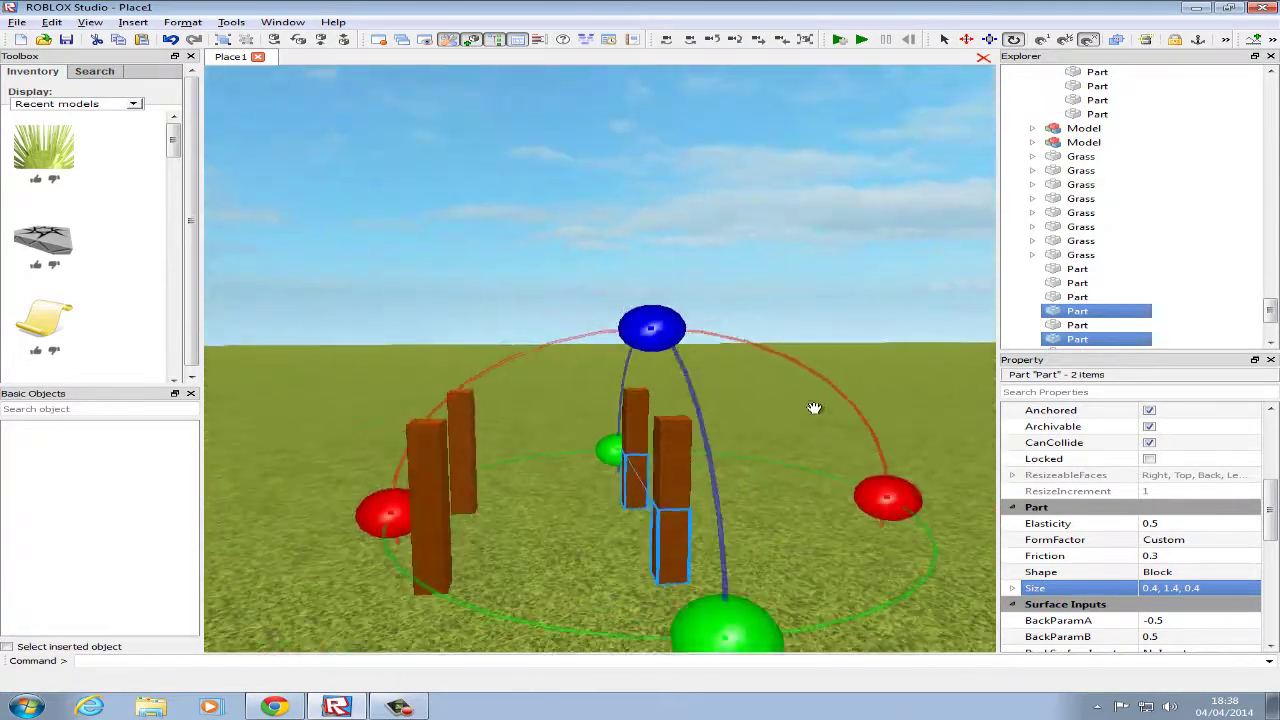
{"action": "key", "text": "d"}
{"action": "left_click_drag", "start_coordinate": [712, 497], "coordinate": [718, 483]}
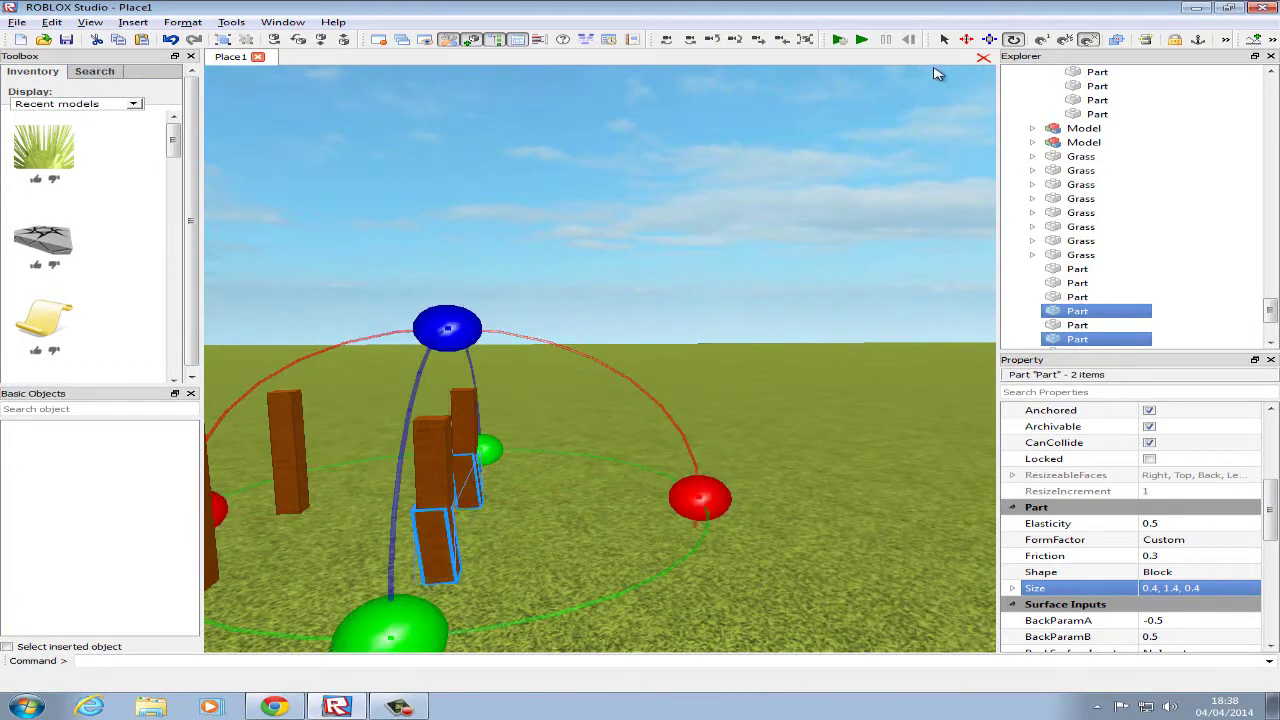
Shift both tilted lower leg pieces slightly sideways so they line up with the upper pieces, and deselect them.
{"action": "right_click_drag", "start_coordinate": [570, 446], "coordinate": [763, 184]}
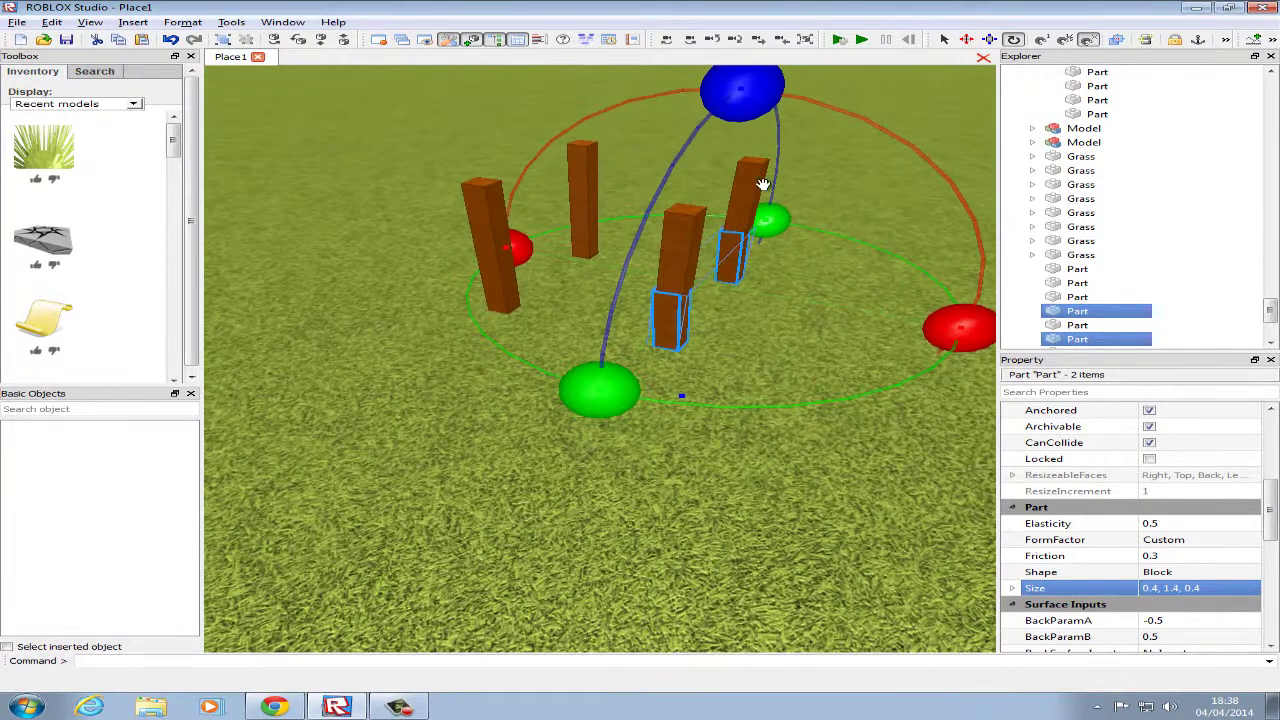
{"action": "left_click", "coordinate": [968, 41]}
{"action": "scroll", "coordinate": [557, 434], "scroll_direction": "up", "scroll_amount": 3}
{"action": "right_click_drag", "start_coordinate": [557, 434], "coordinate": [600, 417]}
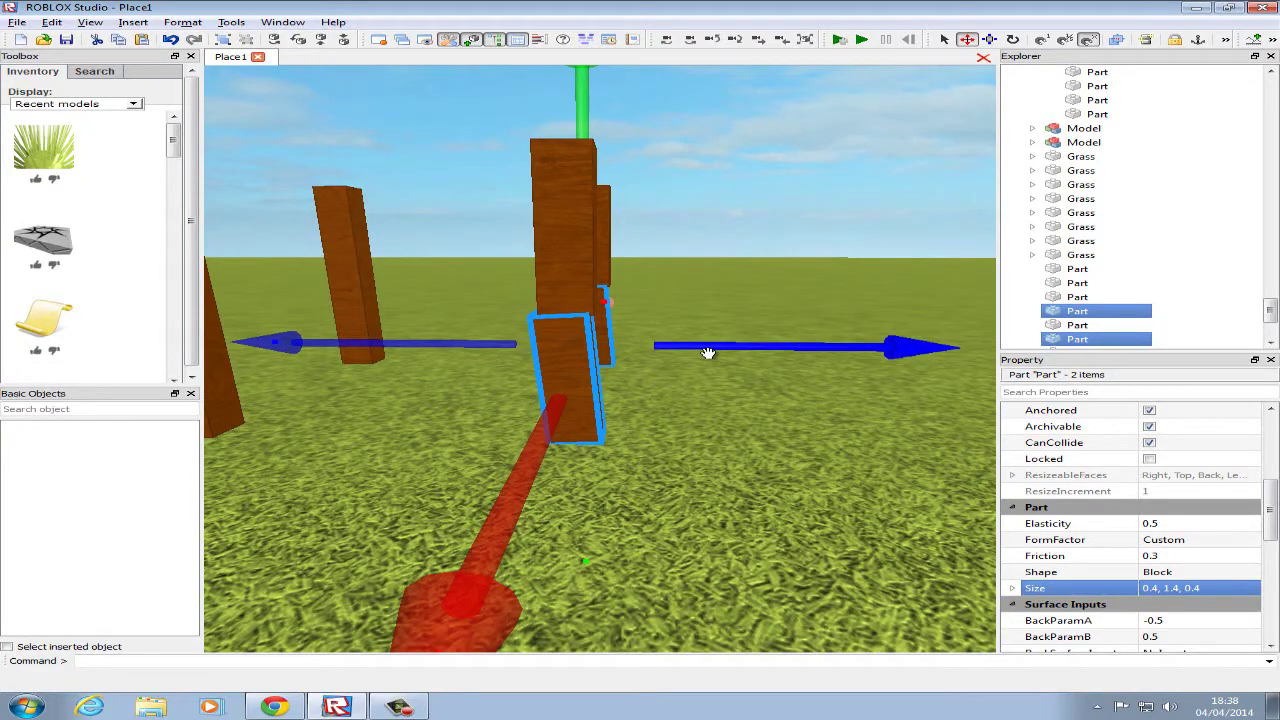
{"action": "left_click_drag", "start_coordinate": [708, 353], "coordinate": [718, 352]}
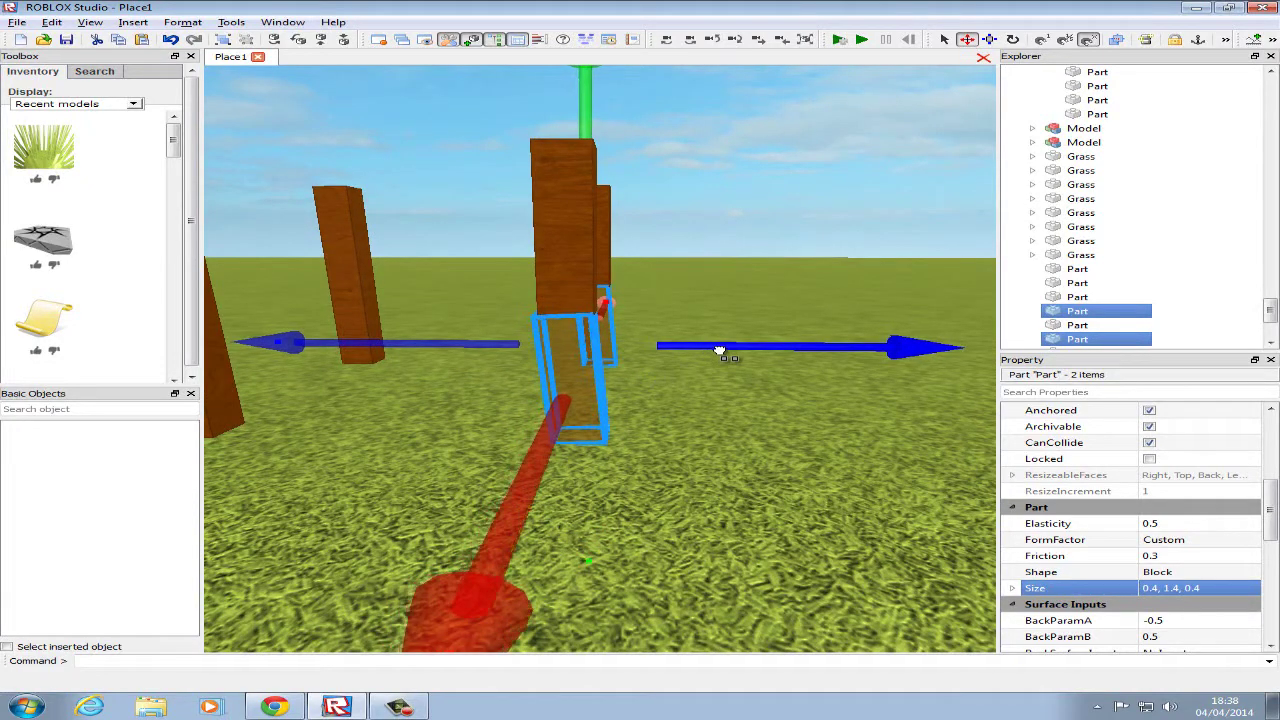
{"action": "left_click", "coordinate": [701, 278]}
Examine the joints of the two bent legs and the layout of all four legs from near and far.
{"action": "scroll", "coordinate": [701, 278], "scroll_direction": "up", "scroll_amount": 3}
{"action": "scroll", "coordinate": [701, 278], "scroll_direction": "down", "scroll_amount": 6}
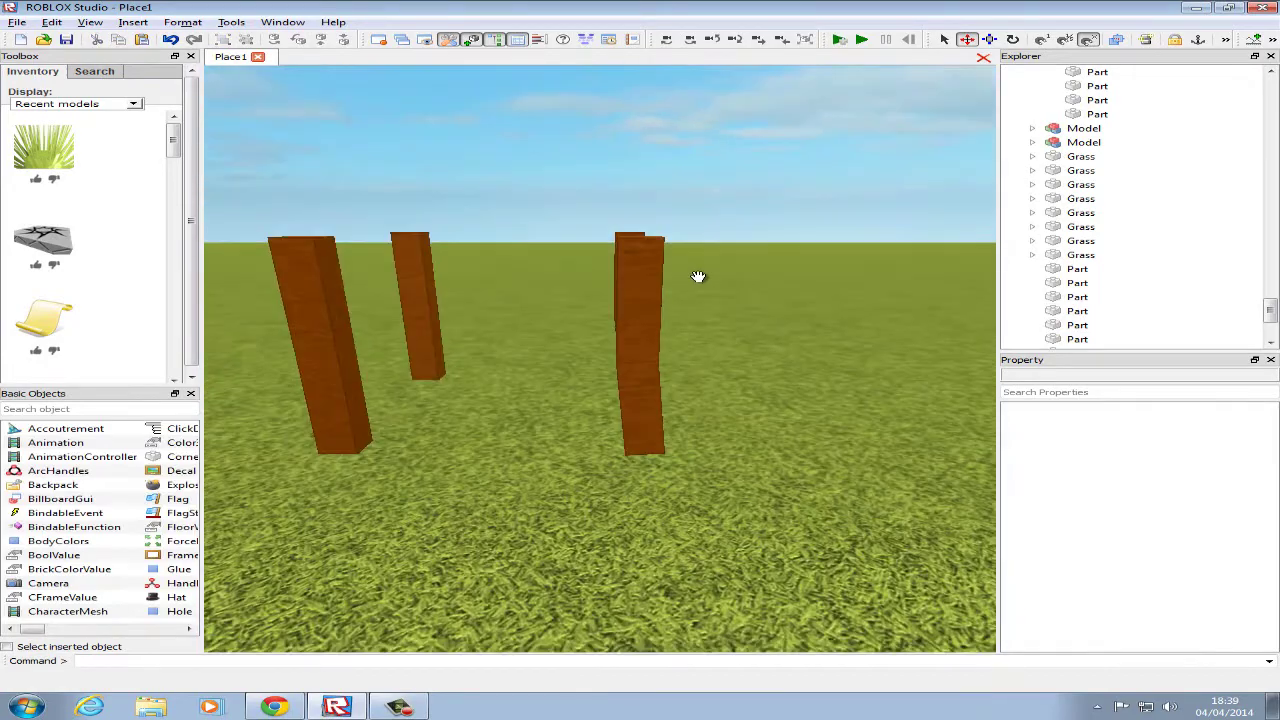
{"action": "scroll", "coordinate": [691, 307], "scroll_direction": "up", "scroll_amount": 4}
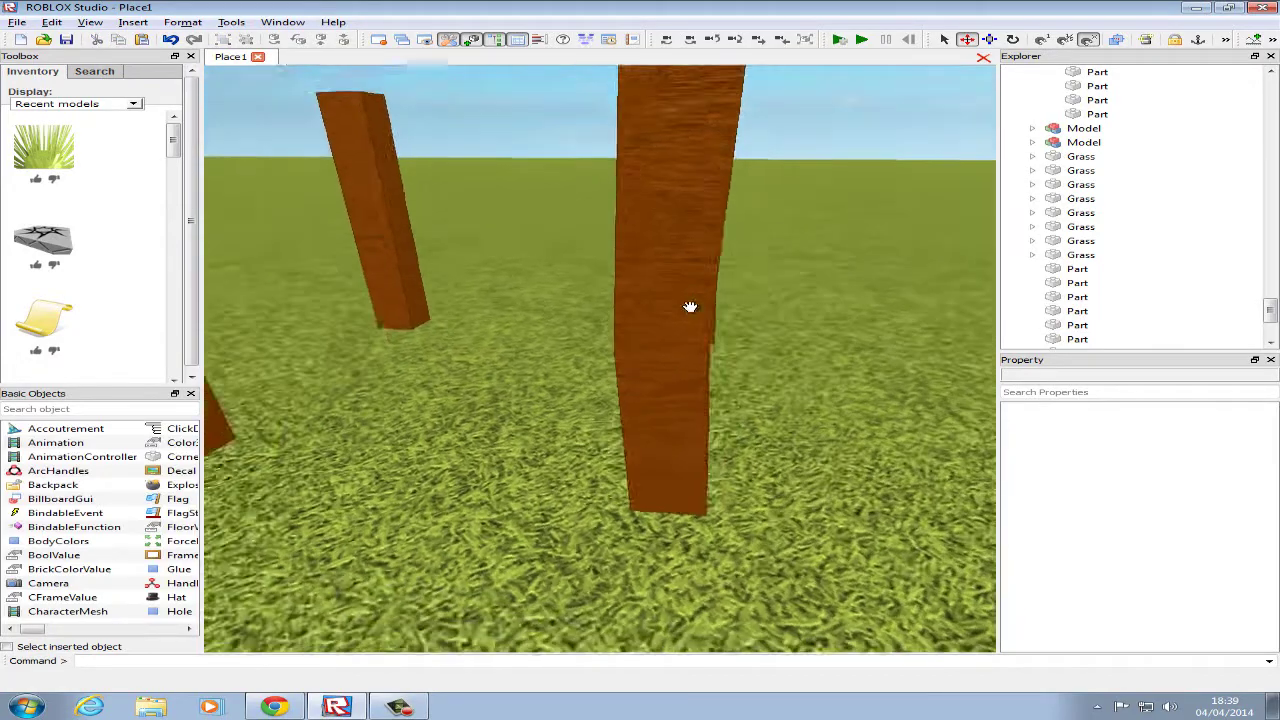
{"action": "scroll", "coordinate": [691, 306], "scroll_direction": "down", "scroll_amount": 4}
{"action": "scroll", "coordinate": [692, 307], "scroll_direction": "up", "scroll_amount": 2}
{"action": "right_click_drag", "start_coordinate": [692, 307], "coordinate": [692, 307]}
{"action": "key", "text": "s"}
{"action": "key", "text": "d"}
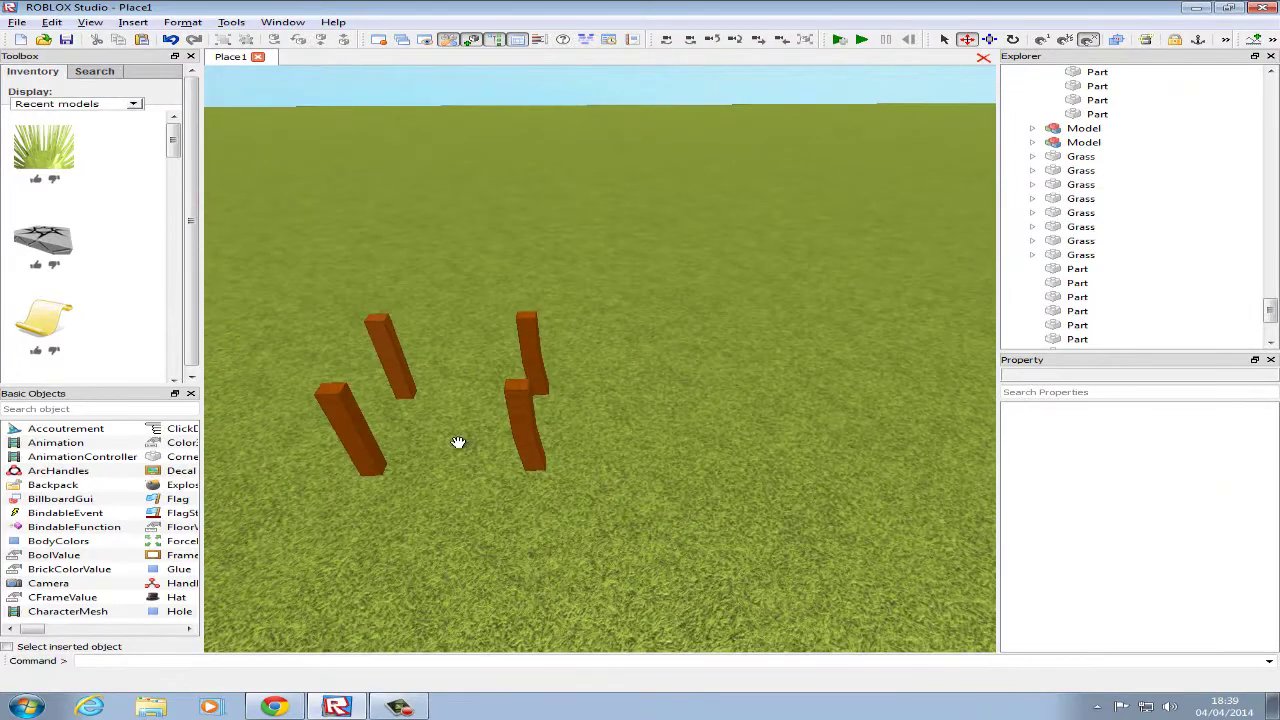
With finer grid snapping, duplicate one full-height leg and shrink the copy's height to a short block on top of that leg.
{"action": "left_click", "coordinate": [354, 414]}
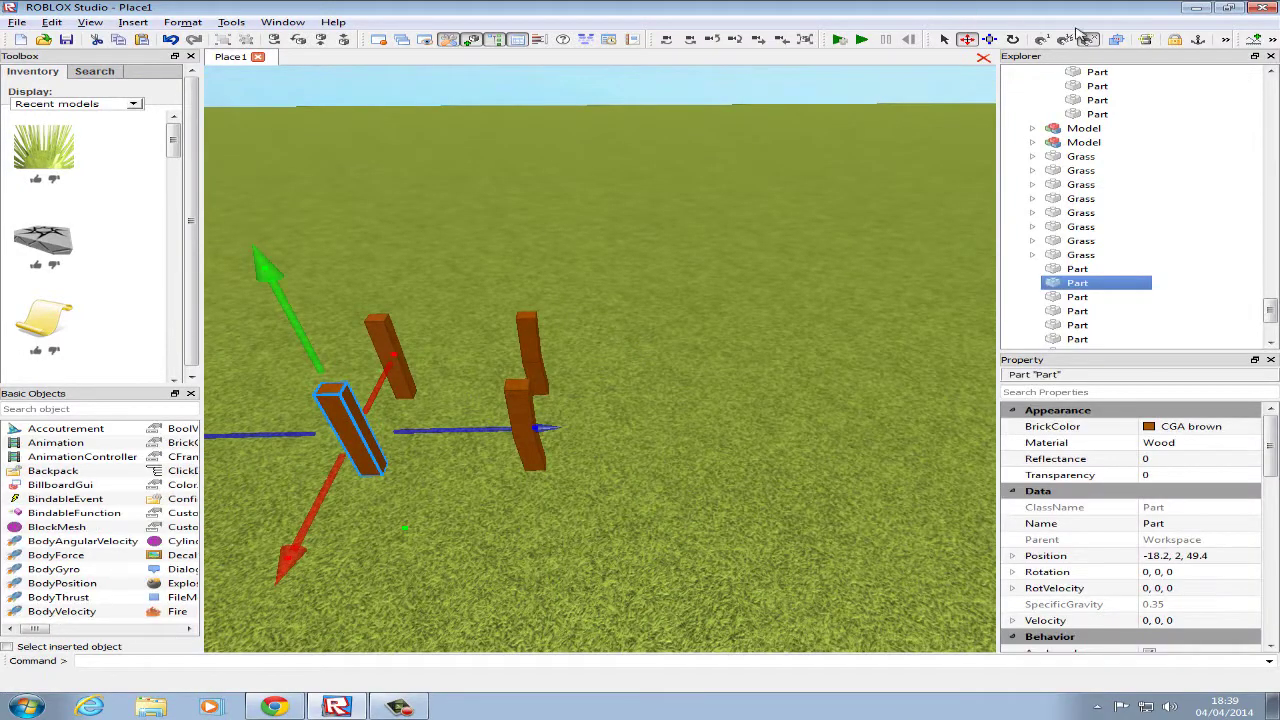
{"action": "key", "text": "w"}
{"action": "right_click_drag", "start_coordinate": [871, 272], "coordinate": [855, 229]}
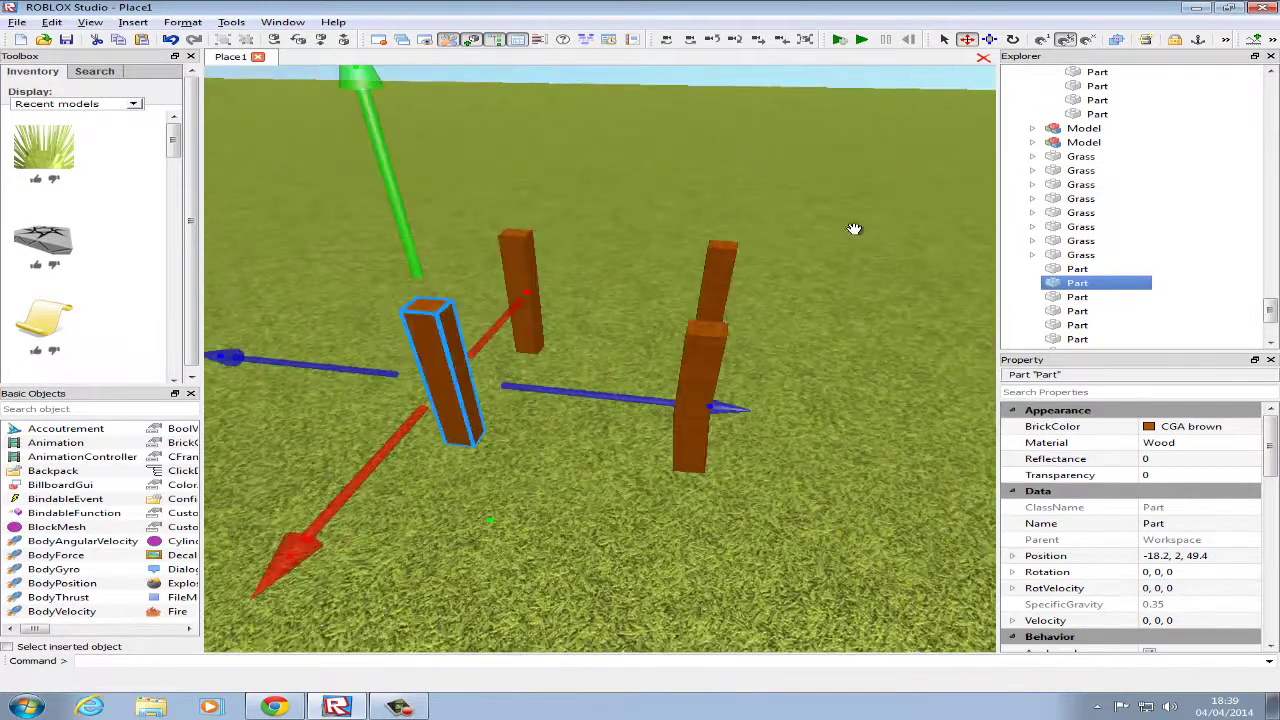
{"action": "key", "text": "ctrl+d"}
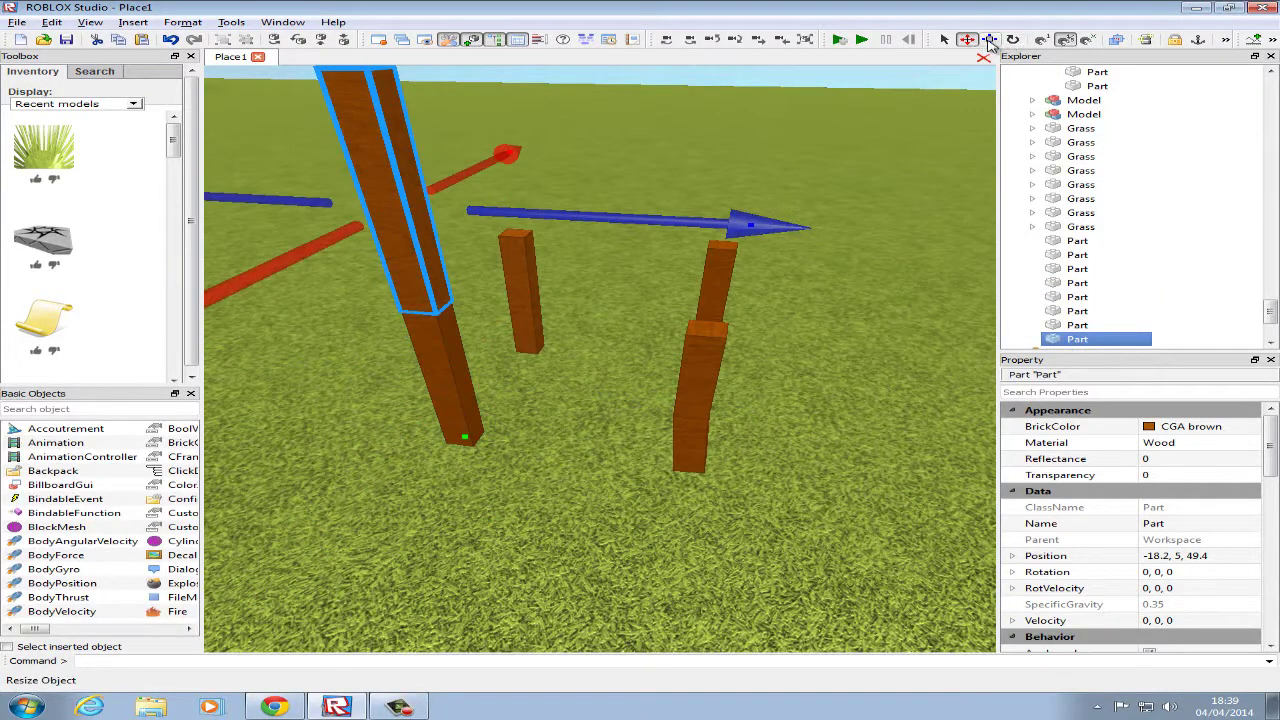
{"action": "left_click", "coordinate": [990, 41]}
{"action": "left_click_drag", "start_coordinate": [483, 180], "coordinate": [486, 194]}
{"action": "right_click_drag", "start_coordinate": [486, 194], "coordinate": [477, 197]}
{"action": "scroll", "coordinate": [477, 197], "scroll_direction": "down", "scroll_amount": 3}
{"action": "left_click_drag", "start_coordinate": [466, 182], "coordinate": [479, 322]}
{"action": "scroll", "coordinate": [486, 380], "scroll_direction": "up", "scroll_amount": 3}
{"action": "right_click_drag", "start_coordinate": [486, 380], "coordinate": [585, 360]}
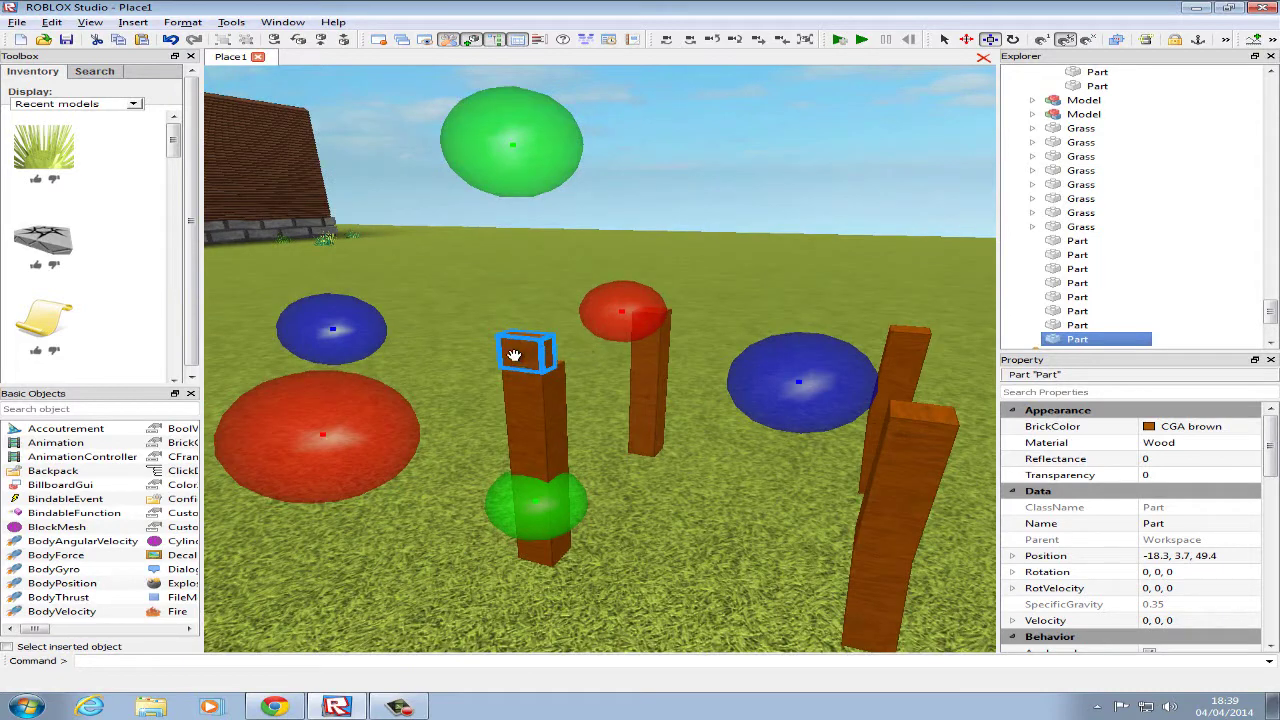
Place the short block against the full-height leg's upper end and stretch it into a rail reaching the two-piece leg.
{"action": "left_click_drag", "start_coordinate": [513, 355], "coordinate": [577, 394]}
{"action": "scroll", "coordinate": [550, 377], "scroll_direction": "down", "scroll_amount": 2}
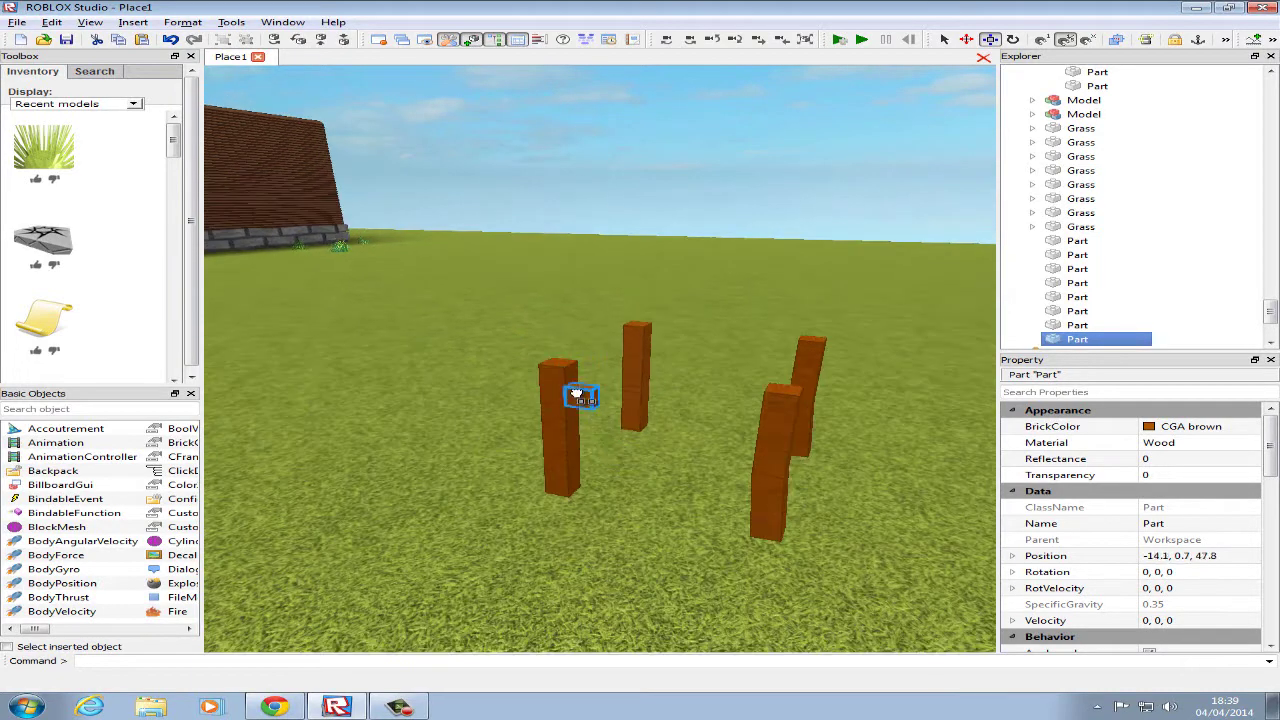
{"action": "right_click_drag", "start_coordinate": [575, 379], "coordinate": [597, 386]}
{"action": "scroll", "coordinate": [600, 384], "scroll_direction": "up", "scroll_amount": 3}
{"action": "left_click_drag", "start_coordinate": [637, 362], "coordinate": [903, 422]}
Duplicate the rail and fit resized copies between the tops of the legs on the remaining sides.
{"action": "key", "text": "ctrl+d"}
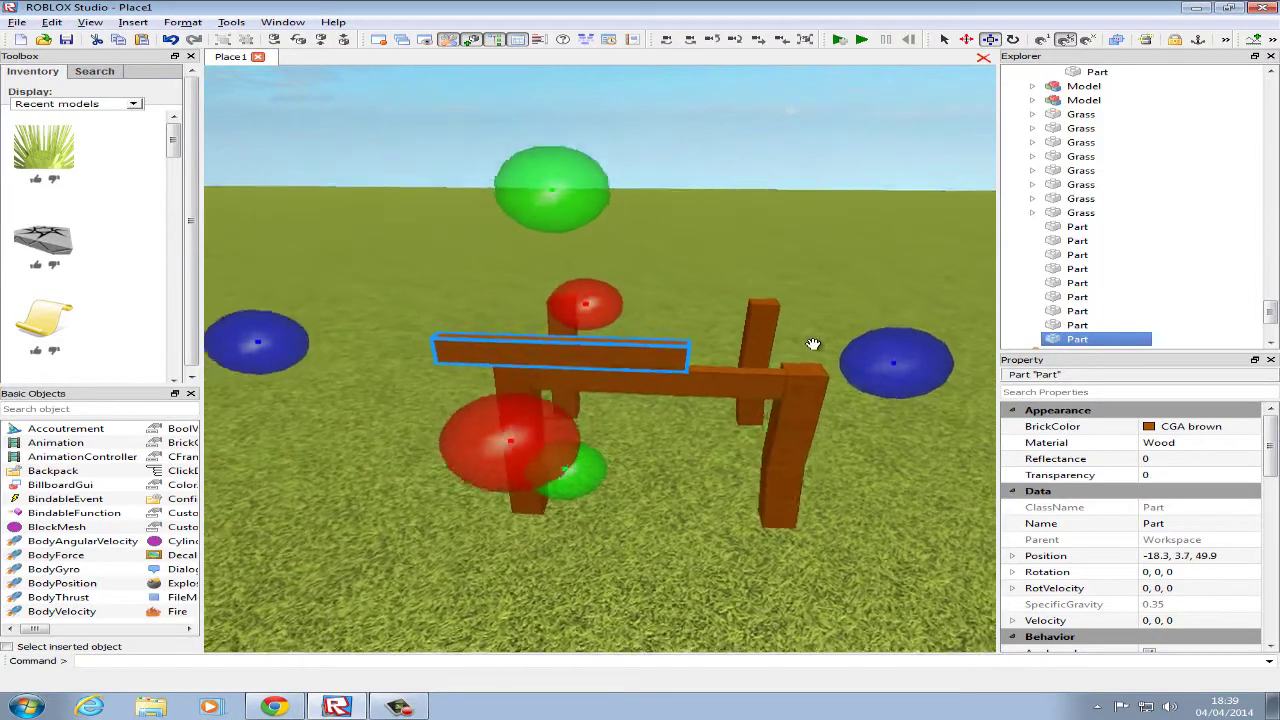
{"action": "left_click_drag", "start_coordinate": [872, 371], "coordinate": [745, 361]}
{"action": "left_click_drag", "start_coordinate": [582, 365], "coordinate": [786, 423]}
{"action": "scroll", "coordinate": [787, 424], "scroll_direction": "up", "scroll_amount": 4}
{"action": "right_click_drag", "start_coordinate": [787, 424], "coordinate": [786, 423]}
{"action": "left_click_drag", "start_coordinate": [786, 423], "coordinate": [784, 424]}
{"action": "right_click_drag", "start_coordinate": [786, 423], "coordinate": [784, 424]}
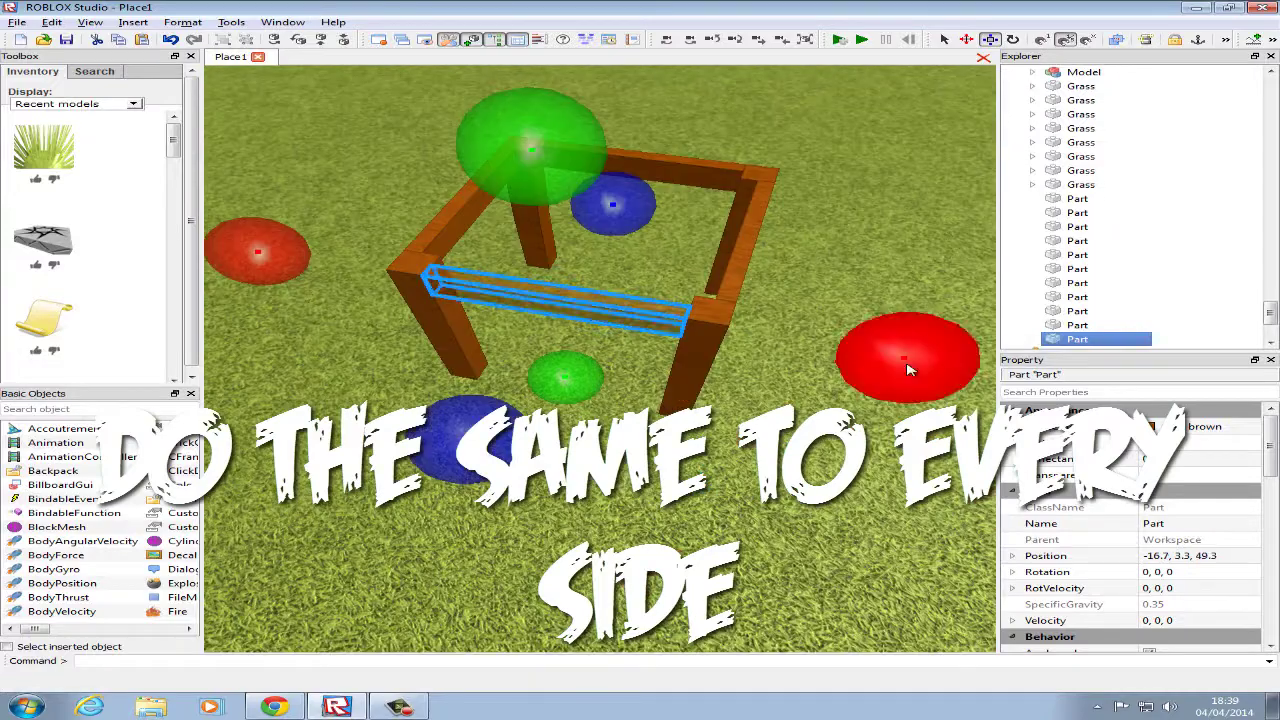
{"action": "left_click_drag", "start_coordinate": [543, 457], "coordinate": [566, 377]}
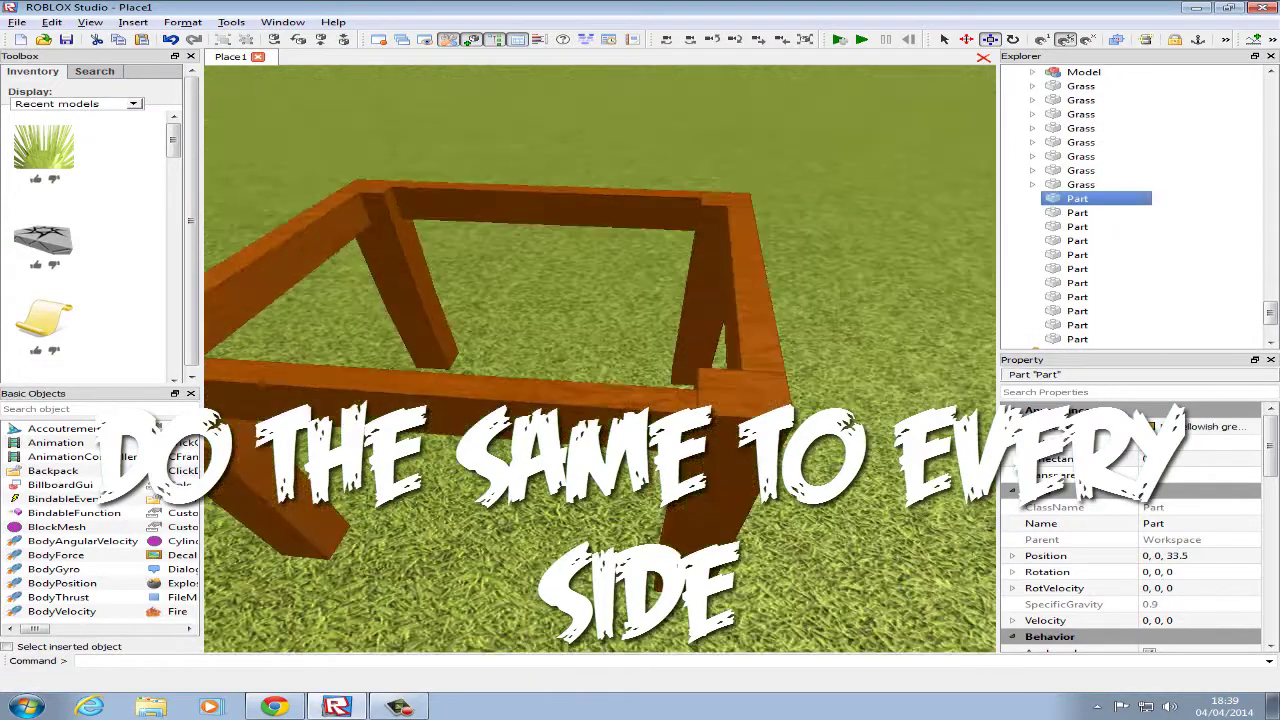
{"action": "right_click_drag", "start_coordinate": [698, 430], "coordinate": [697, 424]}
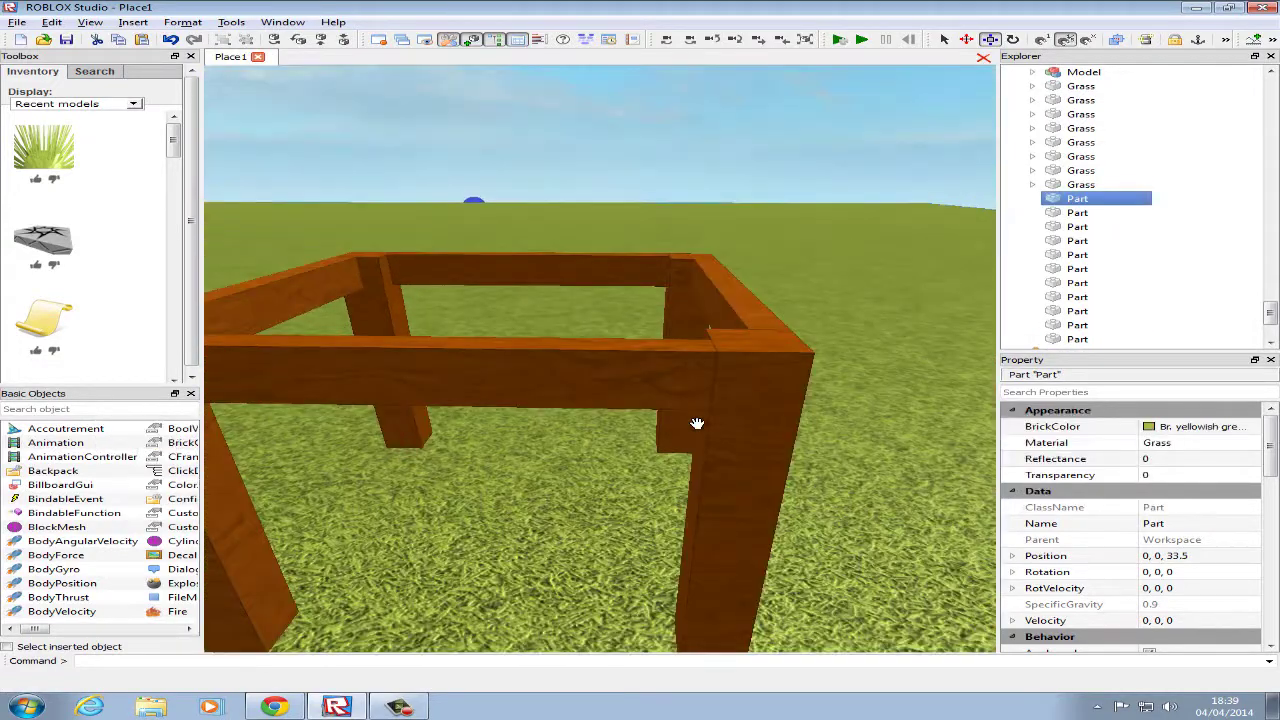
Examine the rails from the side, check the part properties of the whole selected frame, and deselect it.
{"action": "left_click", "coordinate": [589, 381]}
{"action": "right_click_drag", "start_coordinate": [646, 345], "coordinate": [651, 348]}
{"action": "scroll", "coordinate": [651, 348], "scroll_direction": "down", "scroll_amount": 3}
{"action": "right_click_drag", "start_coordinate": [629, 195], "coordinate": [618, 197]}
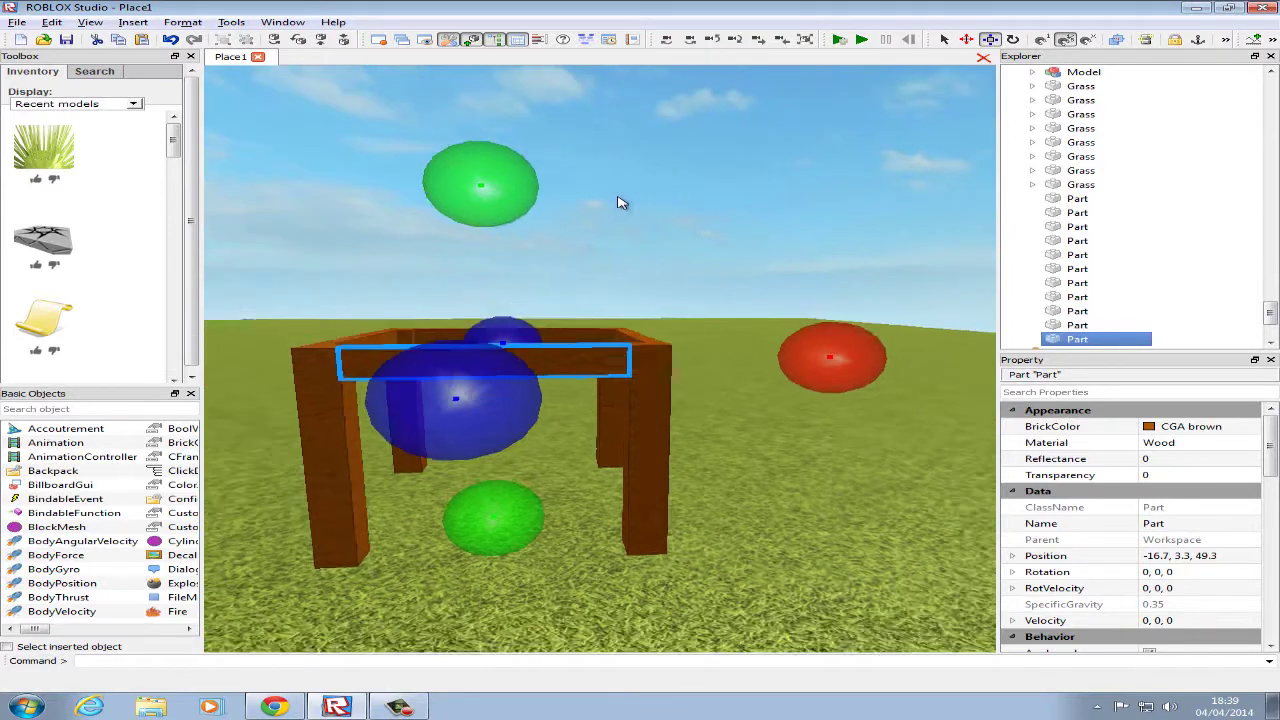
{"action": "scroll", "coordinate": [618, 197], "scroll_direction": "down", "scroll_amount": 3}
{"action": "left_click", "coordinate": [423, 181]}
{"action": "left_click_drag", "start_coordinate": [394, 277], "coordinate": [686, 555]}
{"action": "scroll", "coordinate": [1117, 486], "scroll_direction": "down", "scroll_amount": 2}
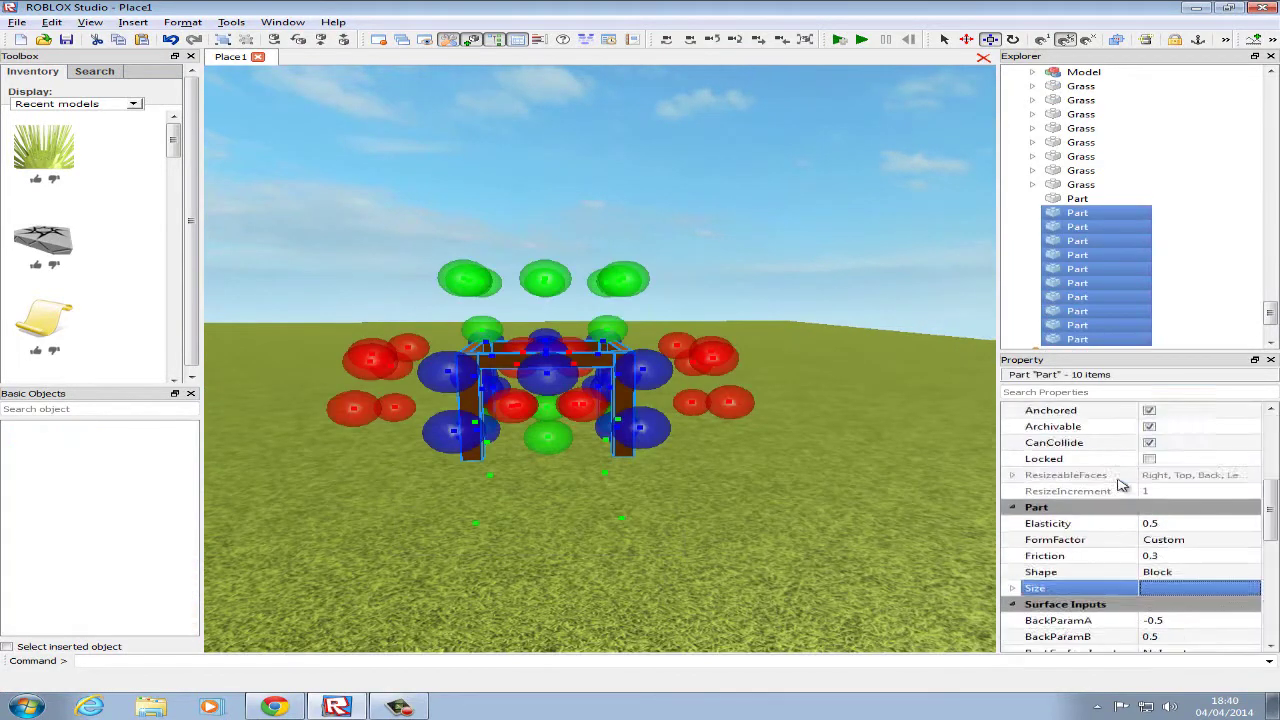
{"action": "scroll", "coordinate": [1186, 458], "scroll_direction": "up", "scroll_amount": 2}
{"action": "left_click", "coordinate": [746, 163]}
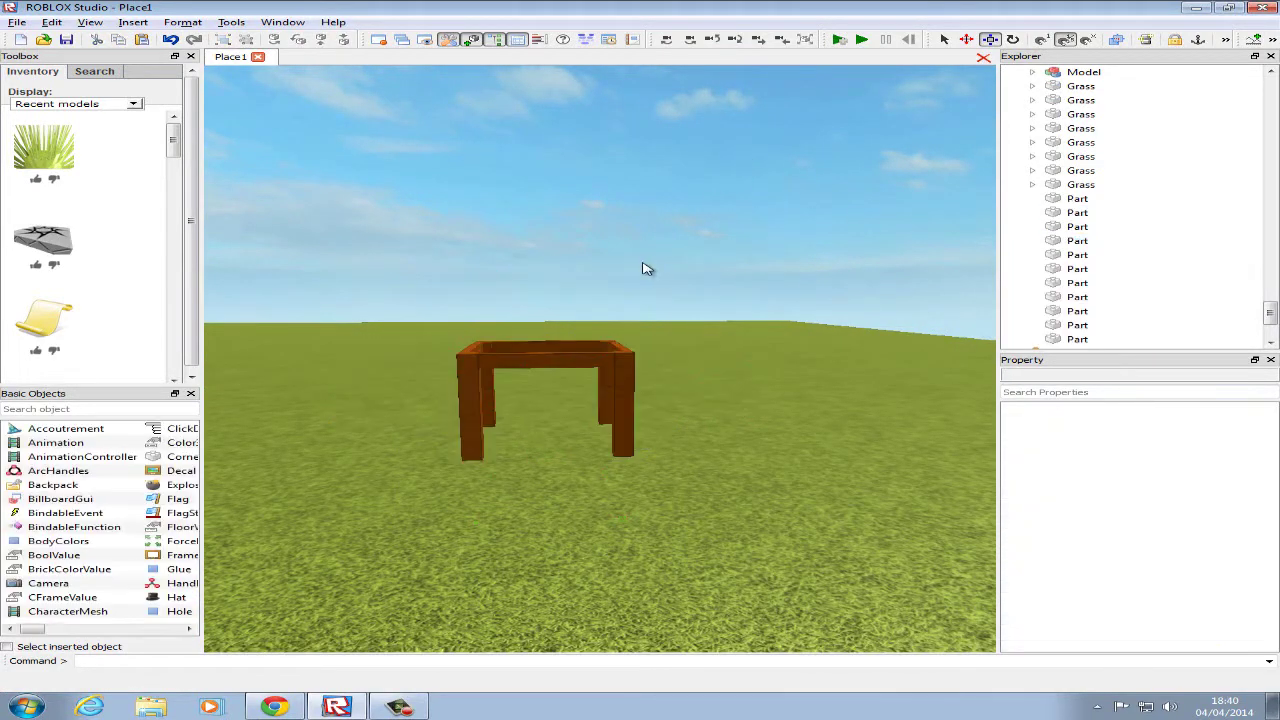
Insert a wedge beside the chair frame and reduce its width to 1.8 studs.
{"action": "right_click_drag", "start_coordinate": [645, 264], "coordinate": [641, 264]}
{"action": "scroll", "coordinate": [643, 264], "scroll_direction": "up", "scroll_amount": 3}
{"action": "left_click", "coordinate": [157, 630]}
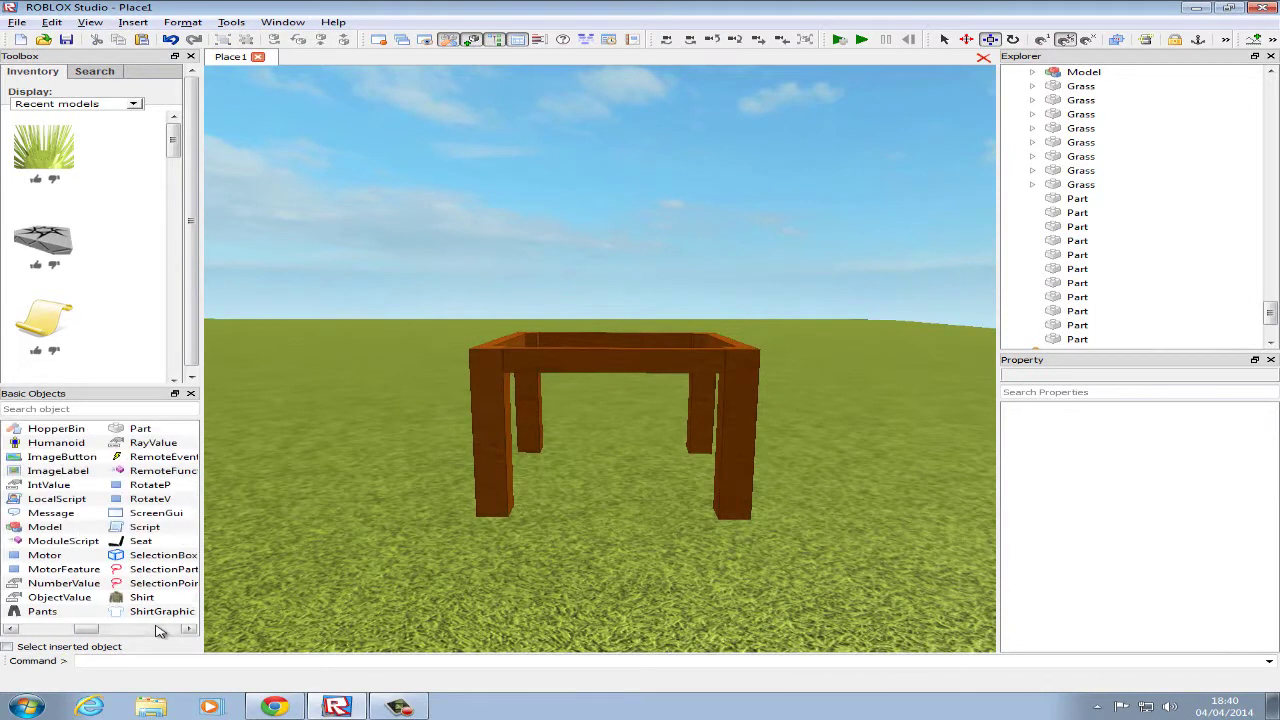
{"action": "left_click", "coordinate": [157, 630]}
{"action": "left_click", "coordinate": [157, 630]}
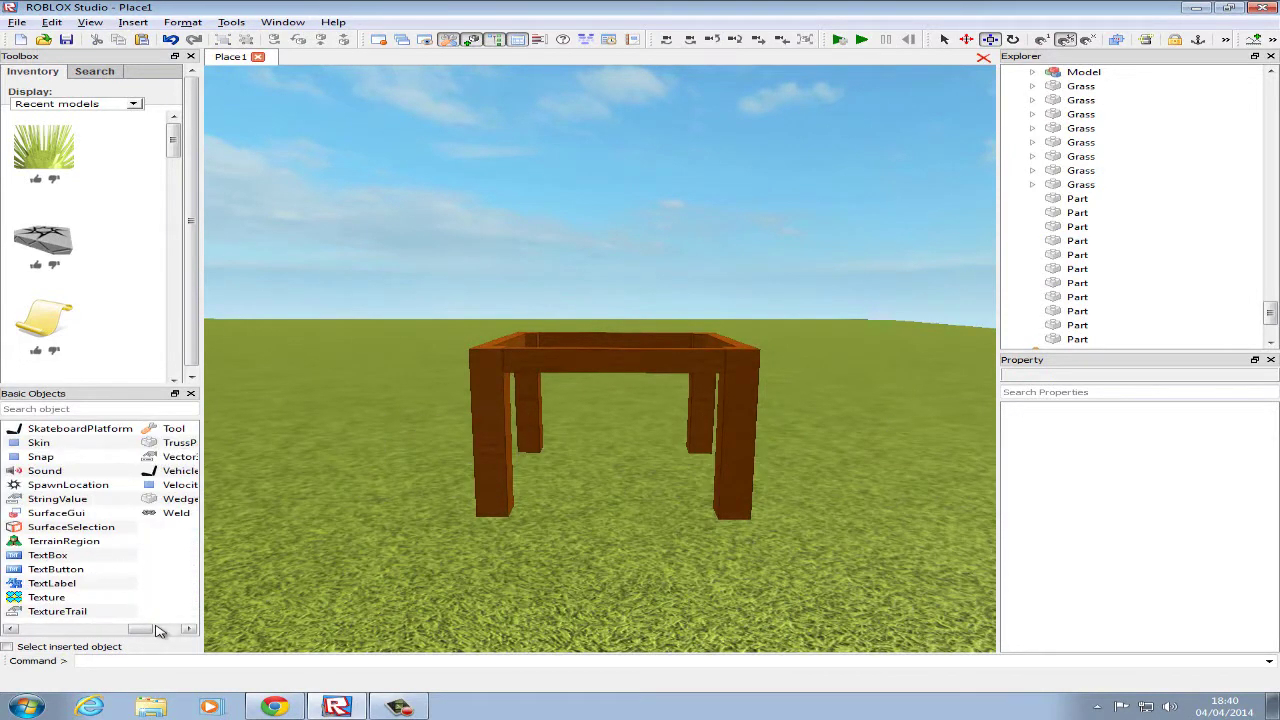
{"action": "left_click", "coordinate": [192, 501]}
{"action": "left_click", "coordinate": [778, 341]}
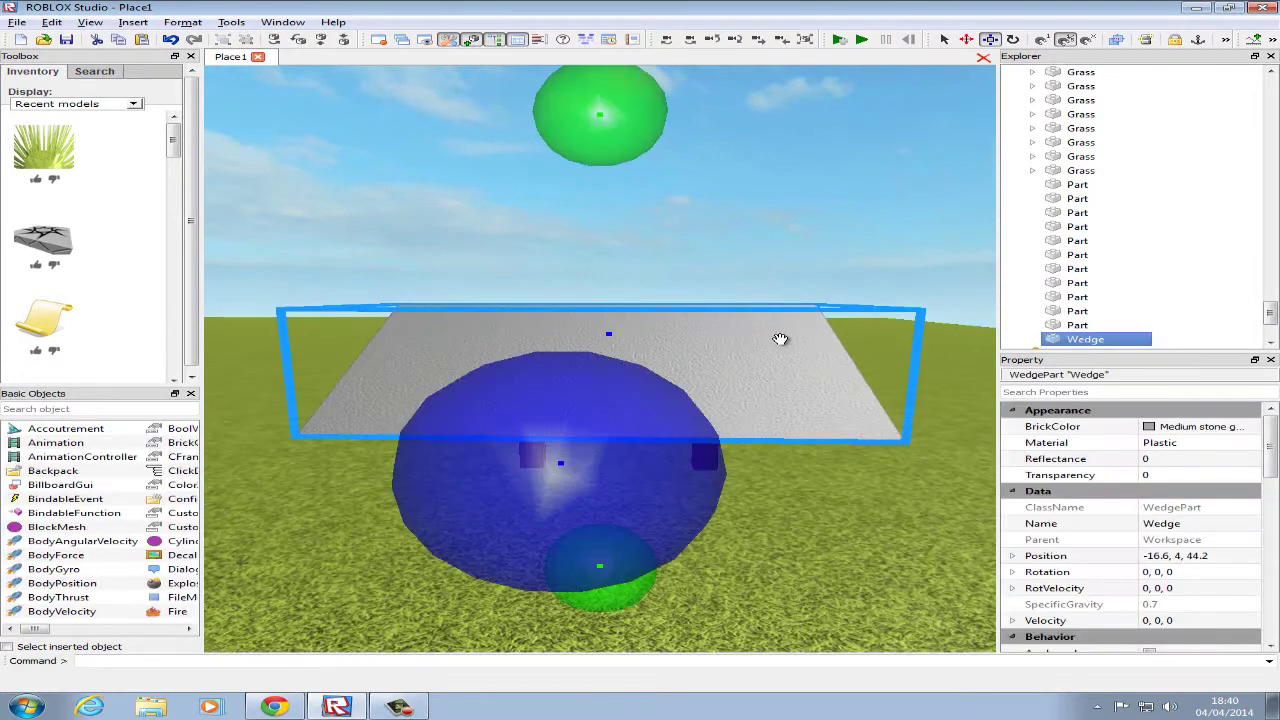
{"action": "right_click_drag", "start_coordinate": [778, 363], "coordinate": [788, 360]}
{"action": "left_click_drag", "start_coordinate": [974, 334], "coordinate": [208, 530]}
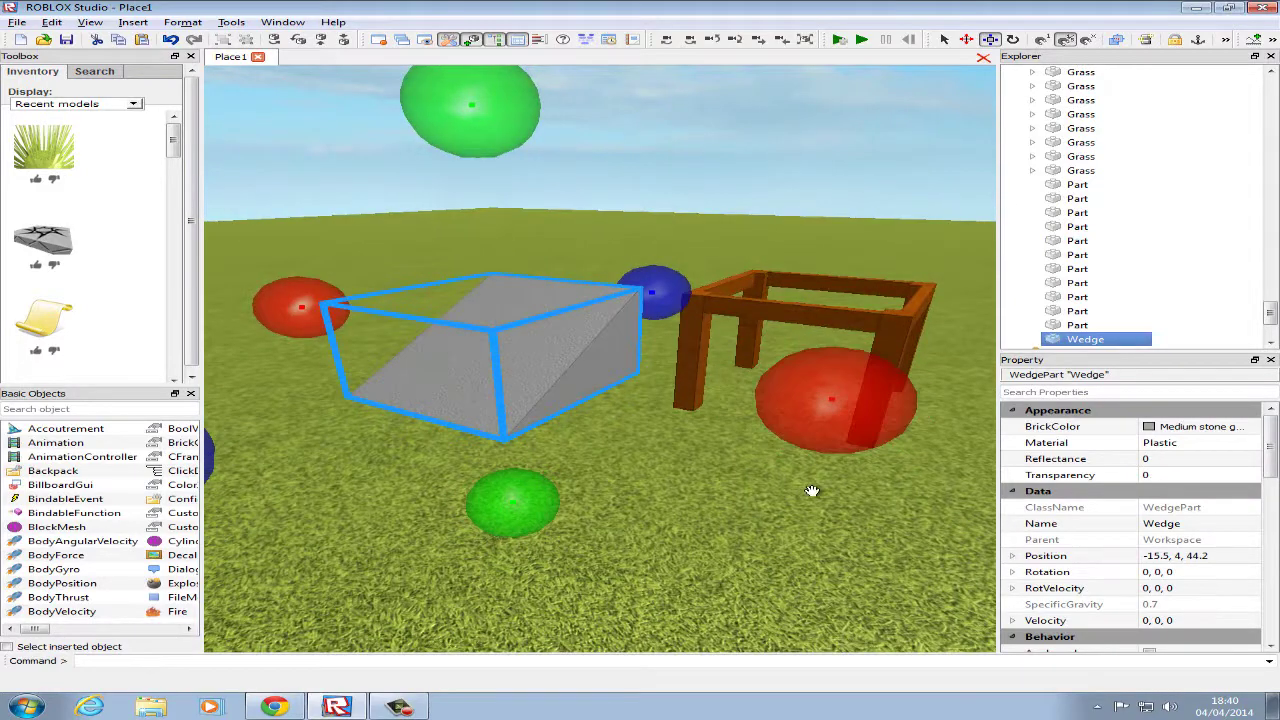
Anchor the wedge and set its bottom surface to Smooth.
{"action": "scroll", "coordinate": [966, 488], "scroll_direction": "down", "scroll_amount": 5}
{"action": "scroll", "coordinate": [1090, 533], "scroll_direction": "down", "scroll_amount": 4}
{"action": "left_click", "coordinate": [1151, 459]}
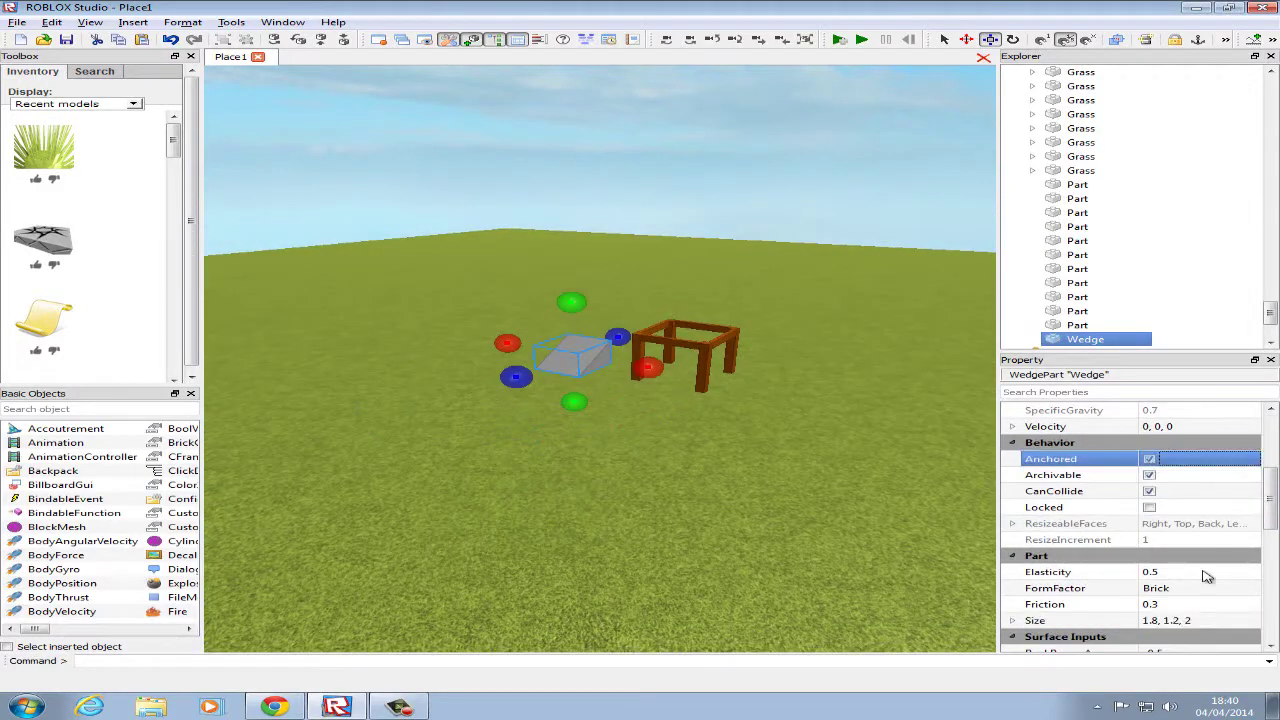
{"action": "scroll", "coordinate": [1205, 574], "scroll_direction": "down", "scroll_amount": 8}
{"action": "left_click", "coordinate": [1204, 574]}
{"action": "left_click", "coordinate": [1205, 575]}
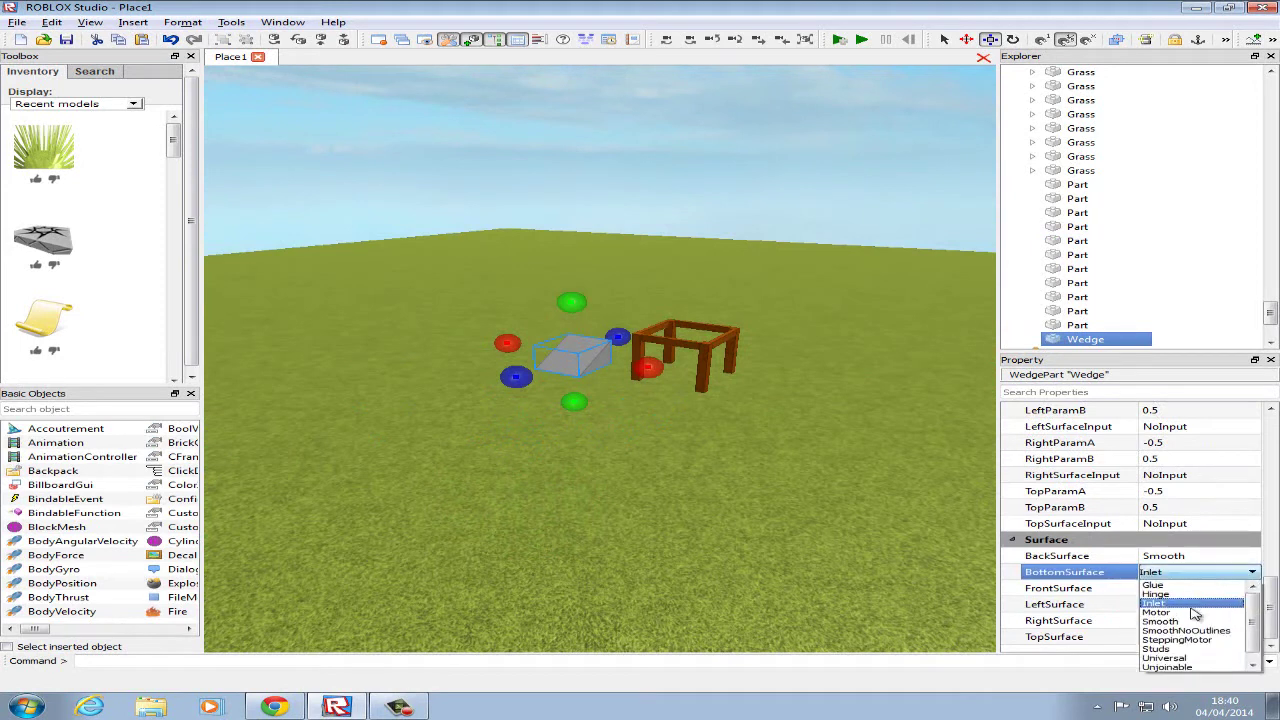
{"action": "left_click", "coordinate": [1191, 621]}
{"action": "left_click", "coordinate": [1199, 577]}
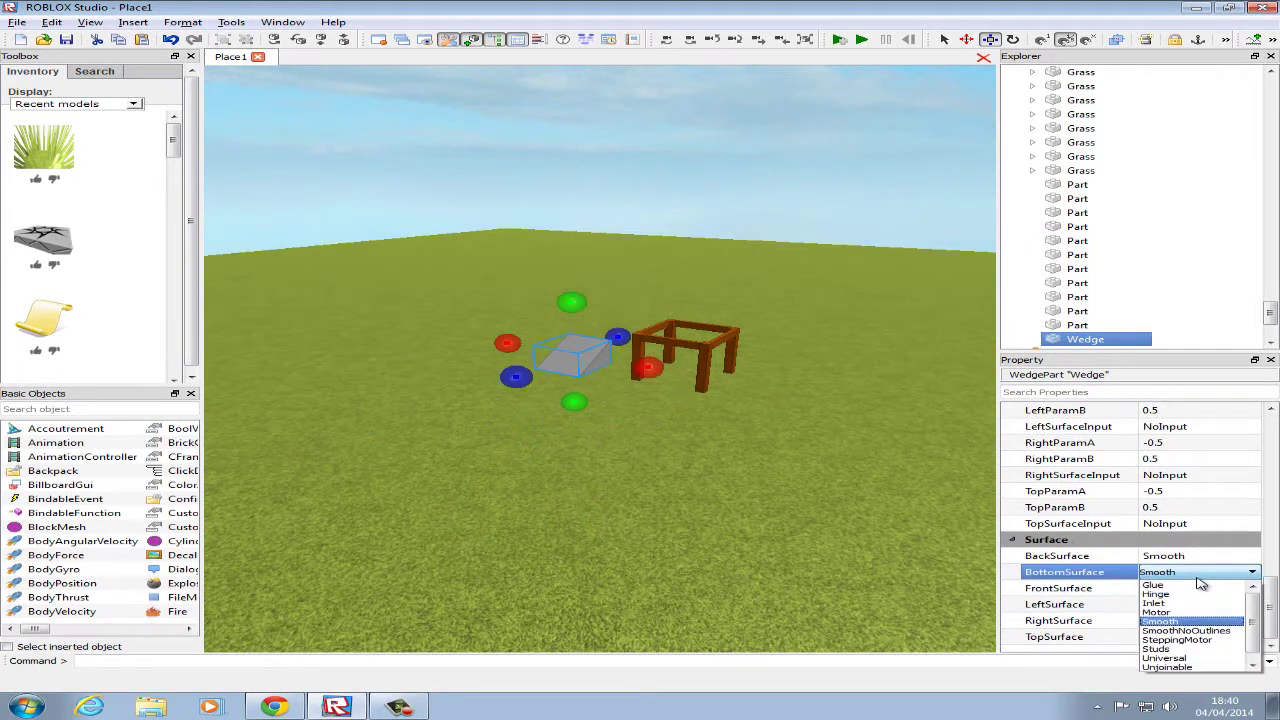
{"action": "left_click", "coordinate": [1198, 577]}
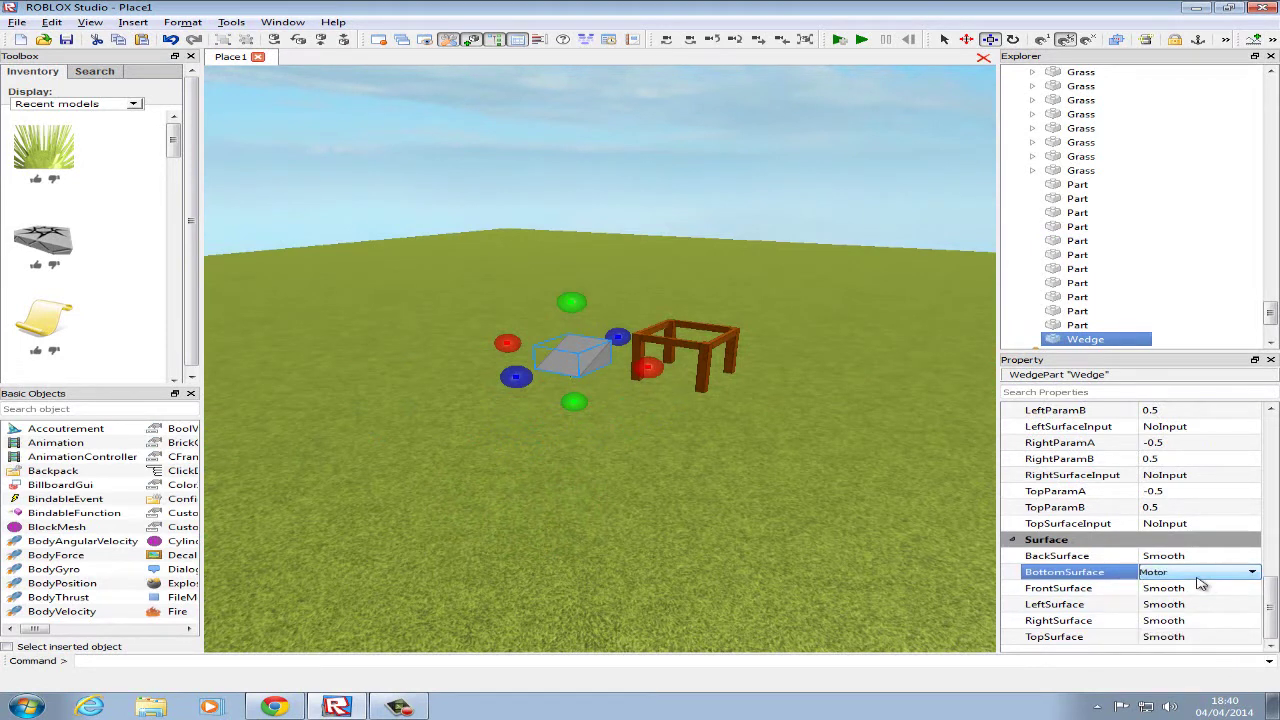
Set the wedge's form factor to Custom.
{"action": "scroll", "coordinate": [1200, 585], "scroll_direction": "up", "scroll_amount": 7}
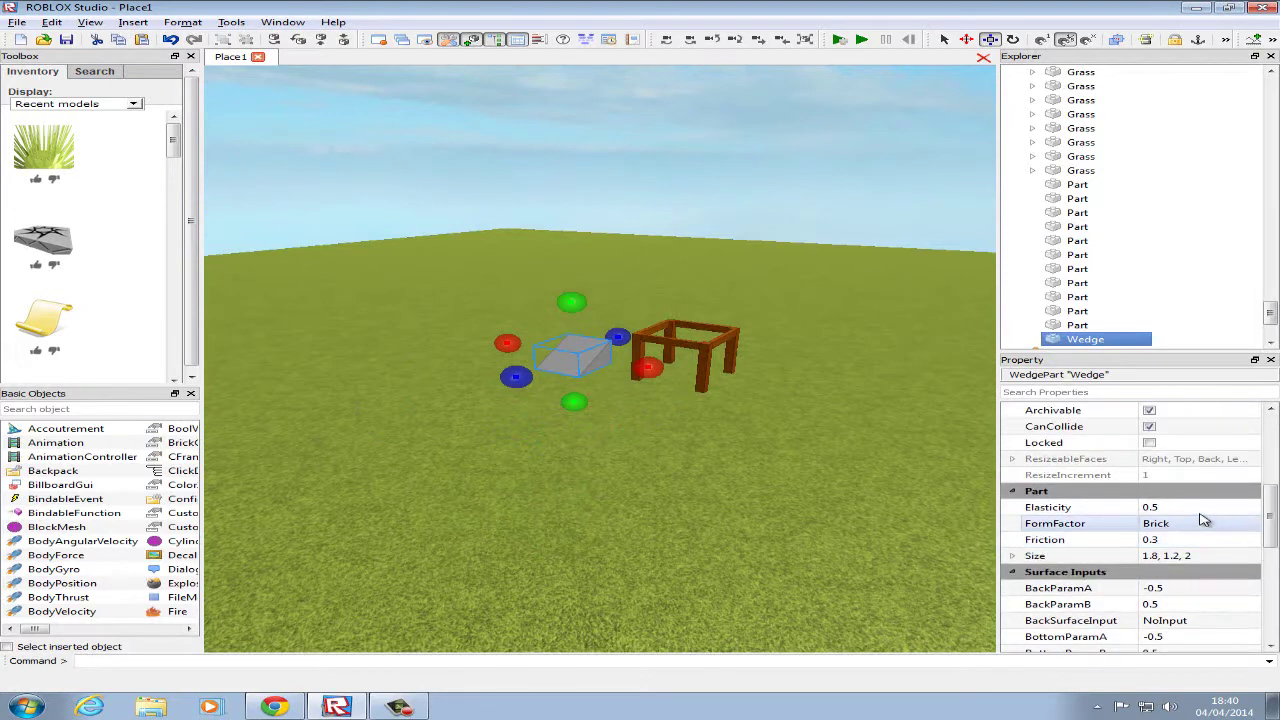
{"action": "left_click", "coordinate": [1200, 524]}
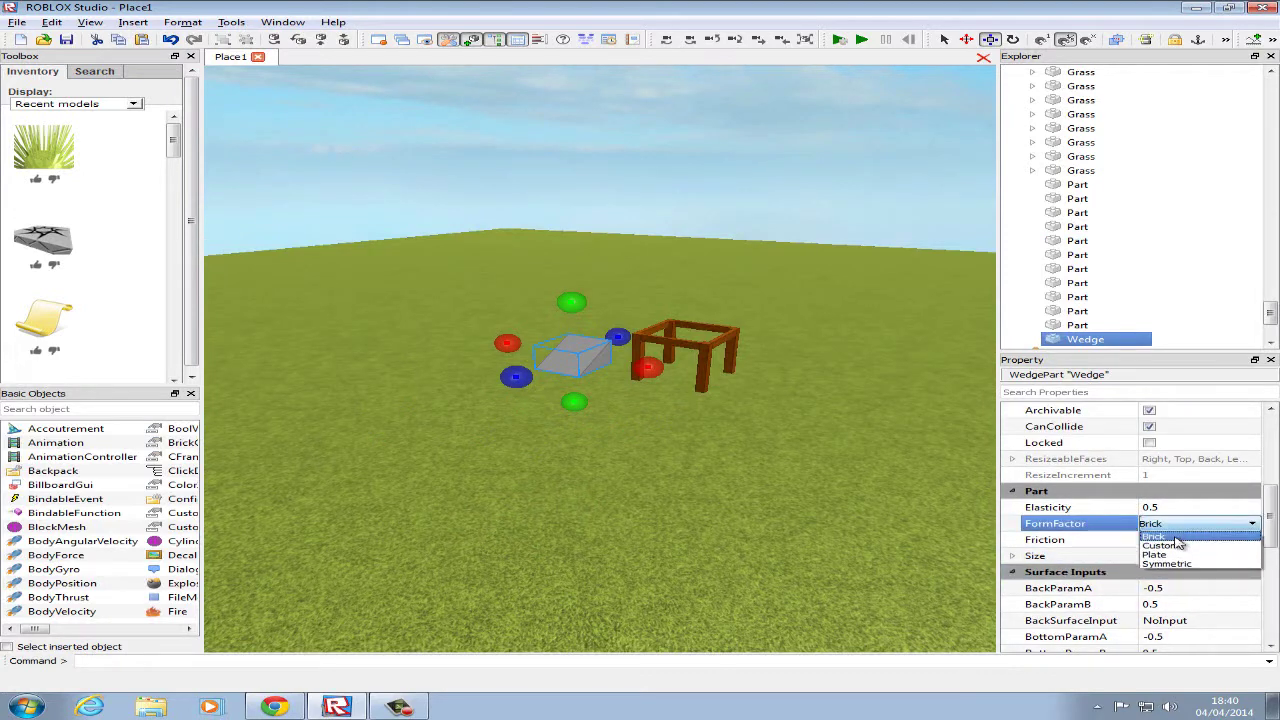
{"action": "left_click", "coordinate": [1173, 548]}
Color the wedge CGA brown and set its material to Wood.
{"action": "scroll", "coordinate": [751, 505], "scroll_direction": "up", "scroll_amount": 3}
{"action": "scroll", "coordinate": [1110, 474], "scroll_direction": "up", "scroll_amount": 5}
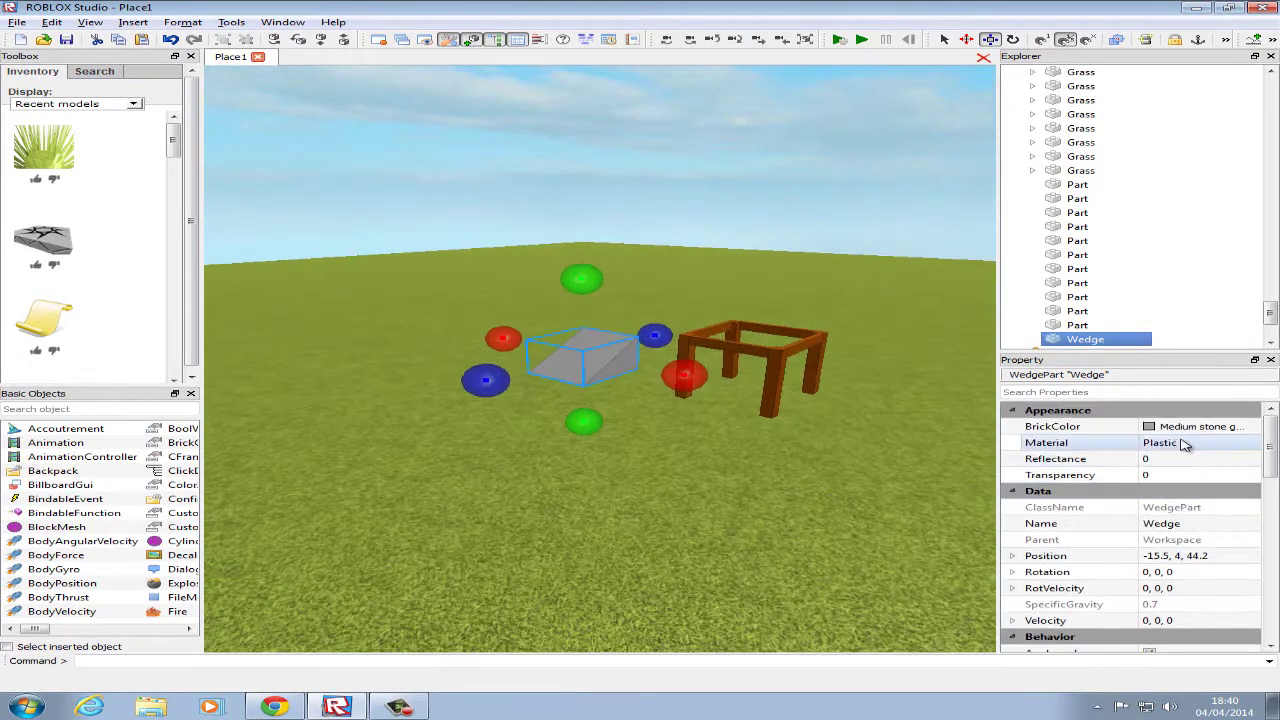
{"action": "left_click", "coordinate": [1258, 430]}
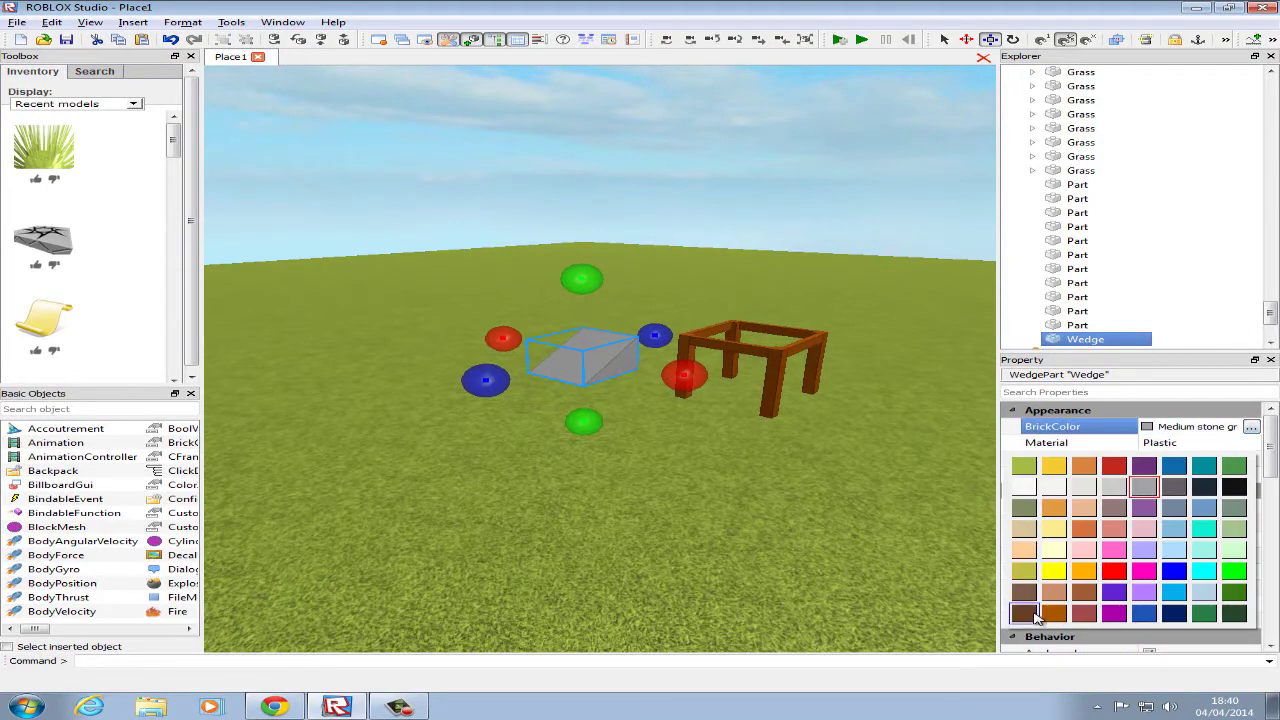
{"action": "left_click", "coordinate": [1068, 612]}
{"action": "left_click", "coordinate": [1256, 431]}
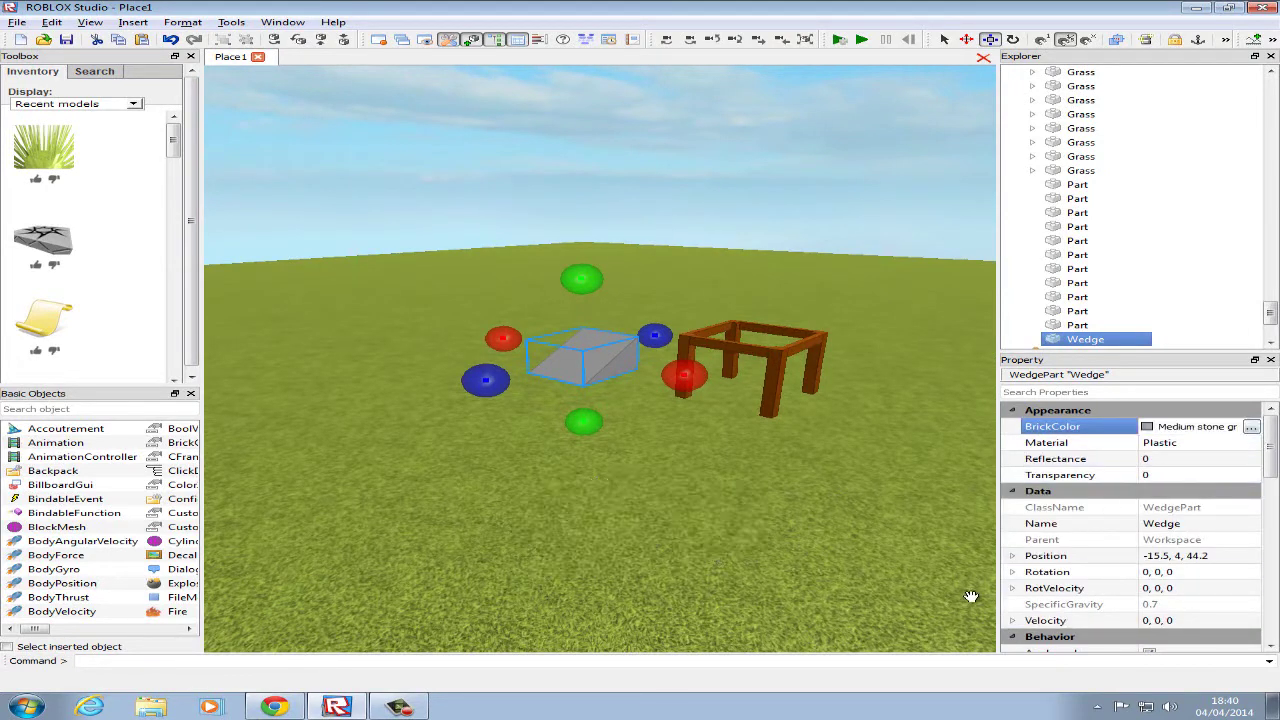
{"action": "left_click", "coordinate": [1252, 427]}
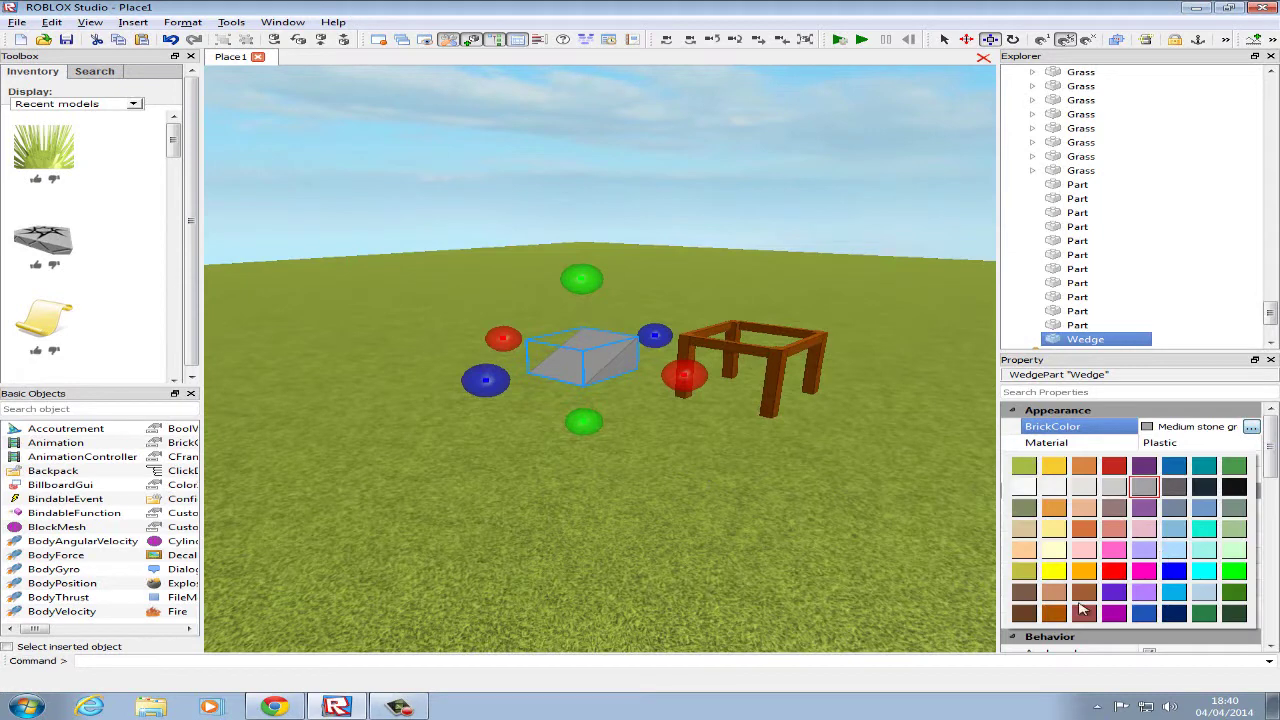
{"action": "left_click", "coordinate": [1060, 617]}
{"action": "left_click", "coordinate": [1199, 446]}
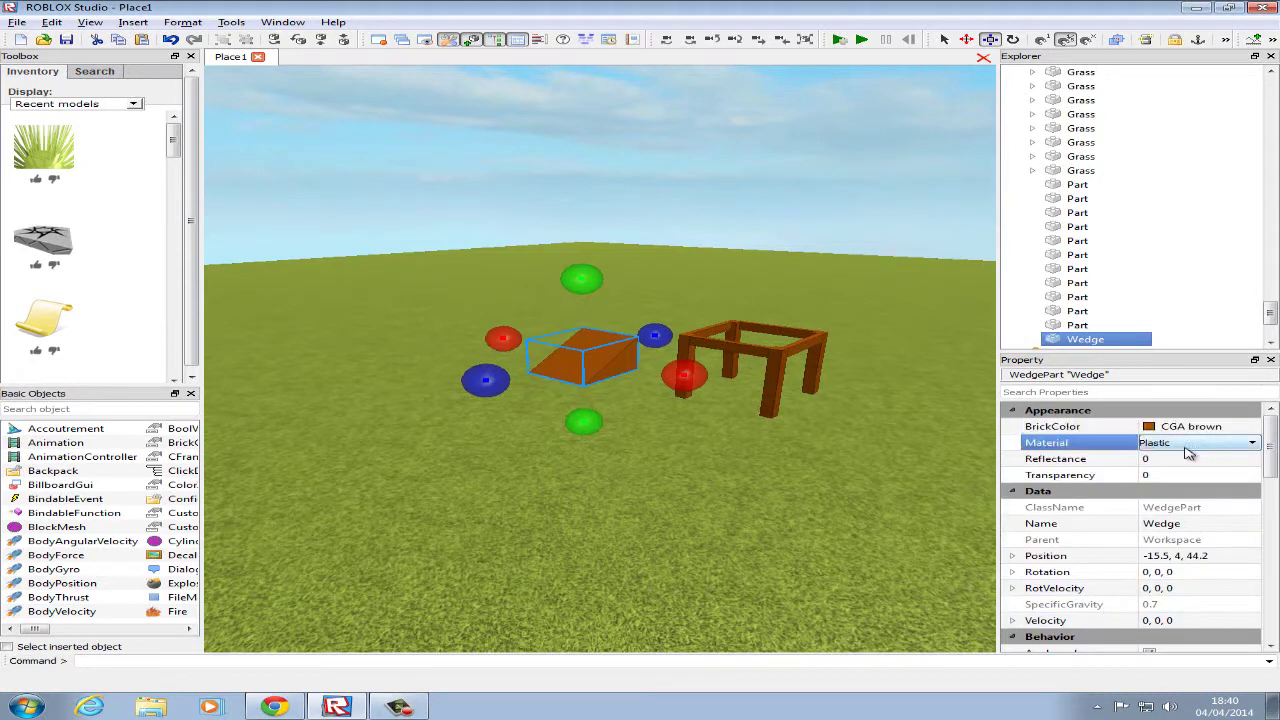
{"action": "left_click", "coordinate": [1186, 447]}
{"action": "scroll", "coordinate": [1165, 528], "scroll_direction": "down", "scroll_amount": 1}
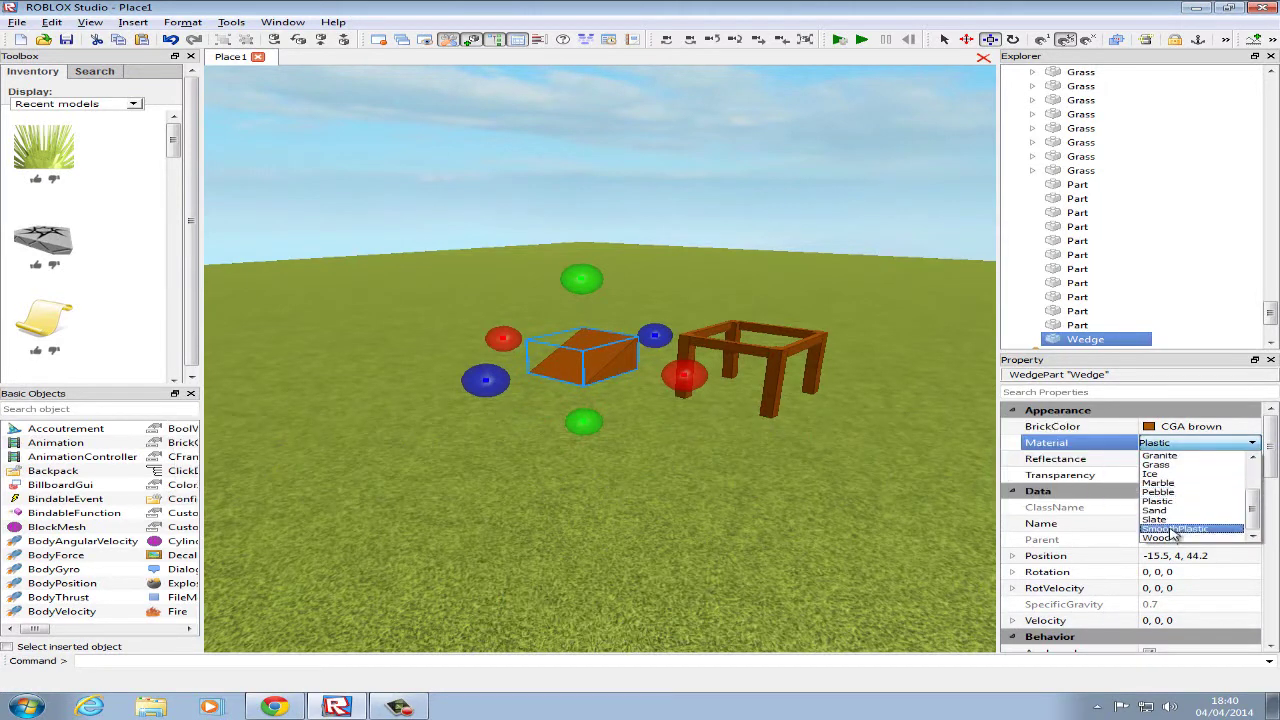
{"action": "left_click", "coordinate": [1162, 538]}
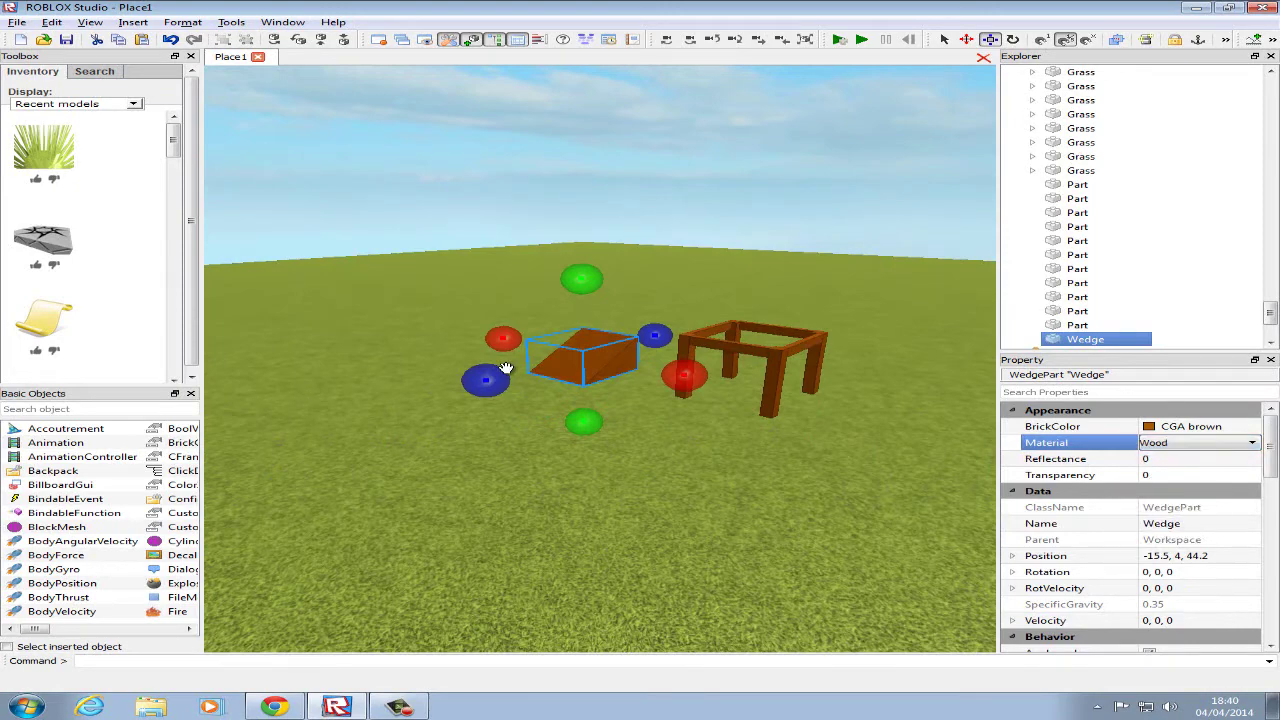
Resize the wedge to 0.2 × 0.4 × 1 studs.
{"action": "right_click_drag", "start_coordinate": [506, 368], "coordinate": [430, 207]}
{"action": "scroll", "coordinate": [520, 184], "scroll_direction": "up", "scroll_amount": 3}
{"action": "left_click_drag", "start_coordinate": [603, 210], "coordinate": [340, 230]}
{"action": "right_click_drag", "start_coordinate": [340, 230], "coordinate": [668, 323]}
{"action": "scroll", "coordinate": [655, 328], "scroll_direction": "down", "scroll_amount": 3}
{"action": "left_click_drag", "start_coordinate": [604, 320], "coordinate": [619, 387]}
{"action": "left_click_drag", "start_coordinate": [769, 466], "coordinate": [735, 459]}
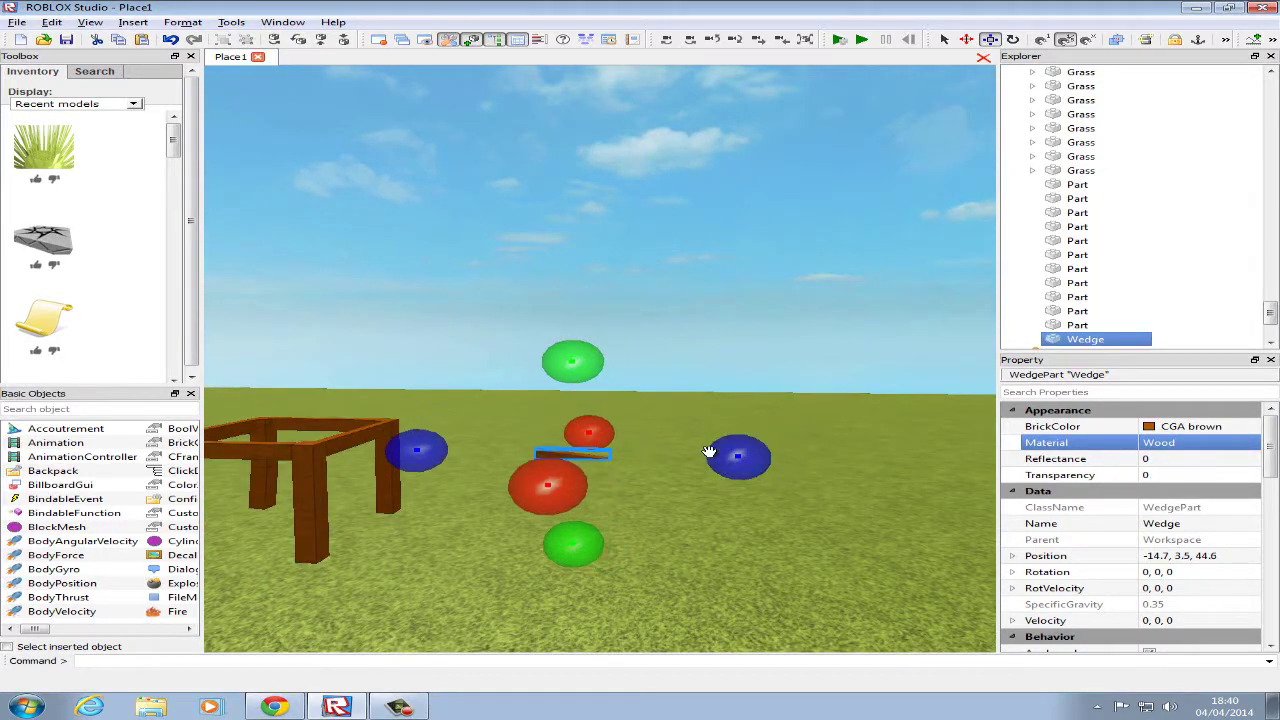
{"action": "scroll", "coordinate": [706, 446], "scroll_direction": "up", "scroll_amount": 3}
{"action": "right_click_drag", "start_coordinate": [706, 446], "coordinate": [693, 398]}
{"action": "scroll", "coordinate": [1048, 463], "scroll_direction": "down", "scroll_amount": 5}
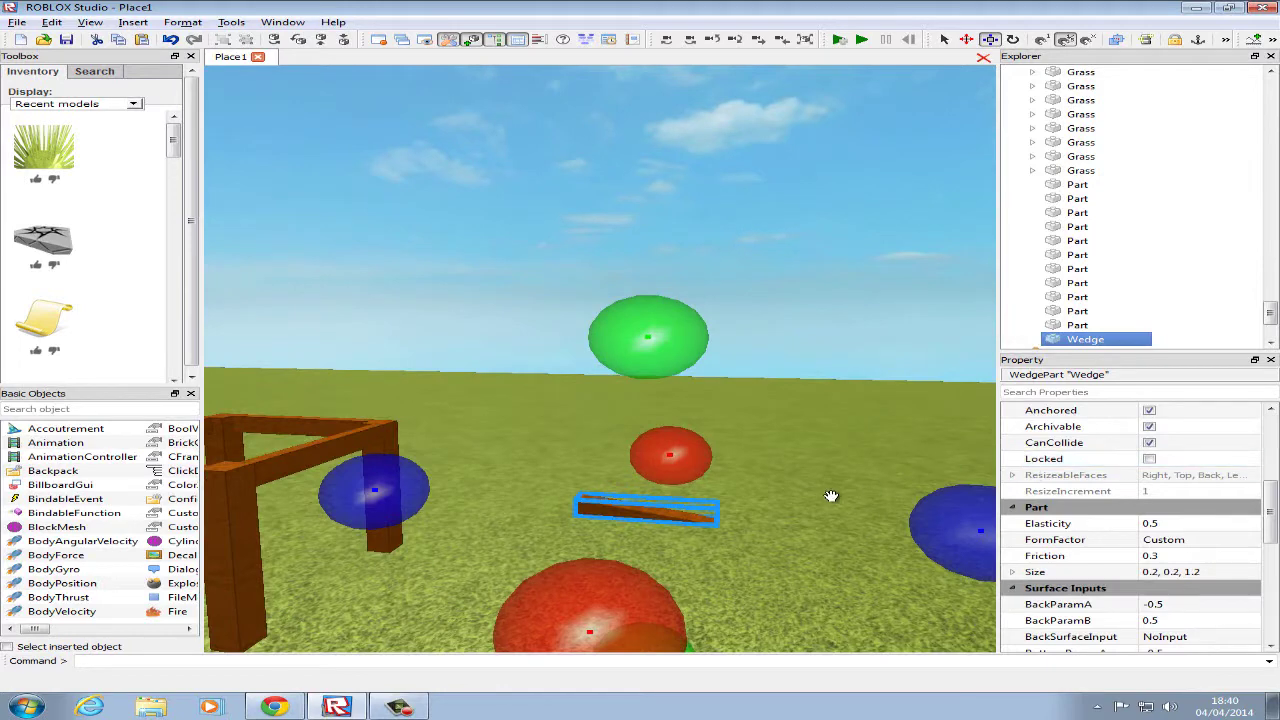
{"action": "left_click_drag", "start_coordinate": [944, 541], "coordinate": [938, 539]}
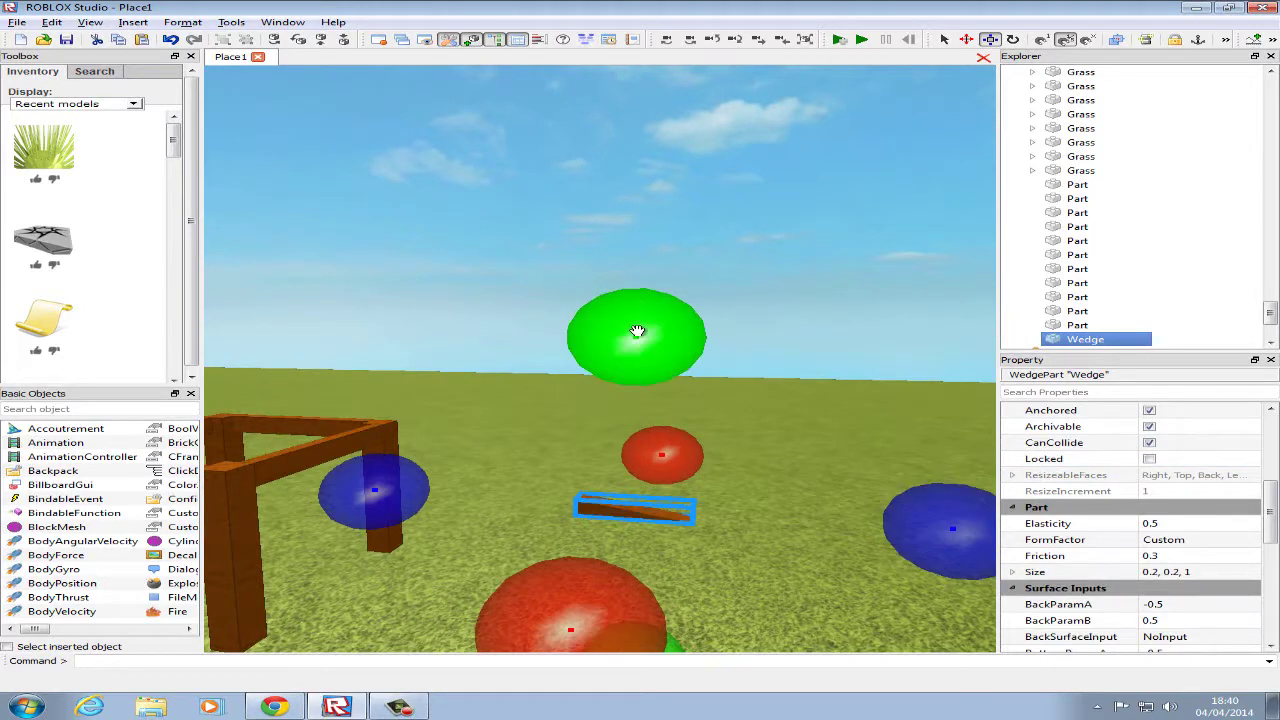
{"action": "right_click_drag", "start_coordinate": [625, 432], "coordinate": [643, 405]}
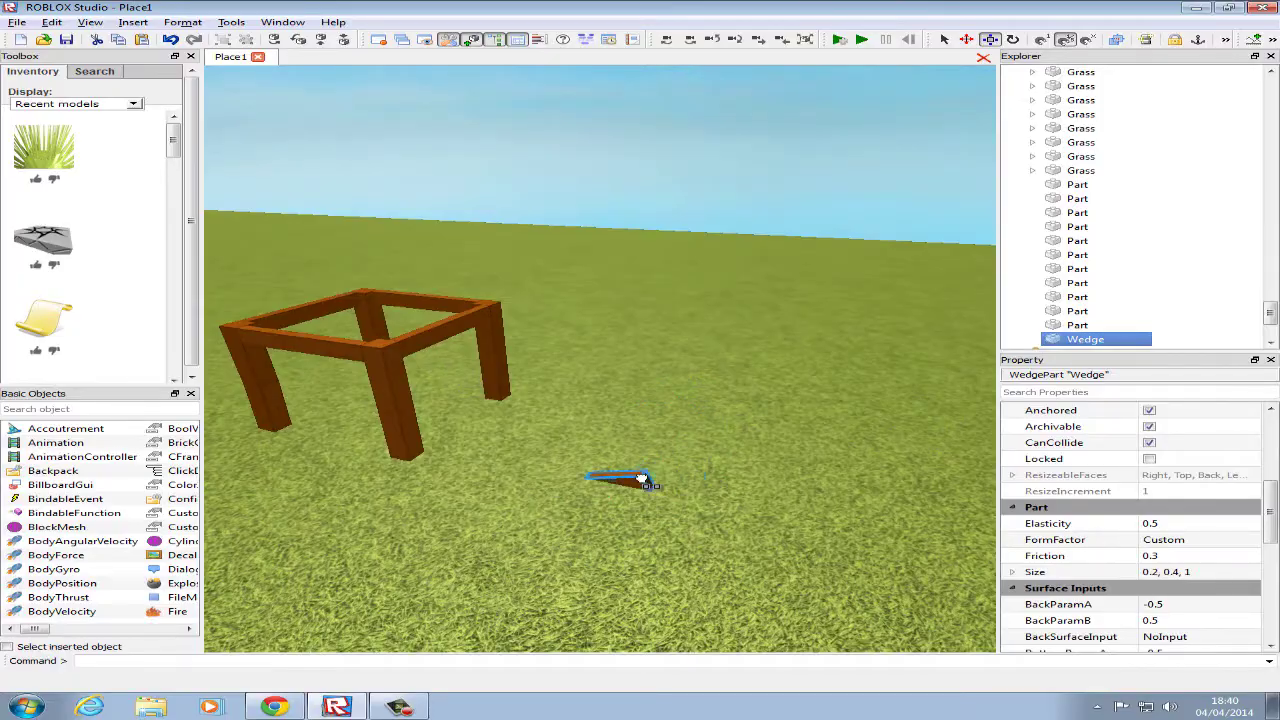
Rotate the wedge and fit it under a rail of the chair frame against the leg.
{"action": "left_click_drag", "start_coordinate": [641, 478], "coordinate": [654, 458]}
{"action": "right_click_drag", "start_coordinate": [654, 458], "coordinate": [656, 462]}
{"action": "left_click_drag", "start_coordinate": [656, 462], "coordinate": [486, 491]}
{"action": "scroll", "coordinate": [473, 505], "scroll_direction": "down", "scroll_amount": 2}
{"action": "key", "text": "r"}
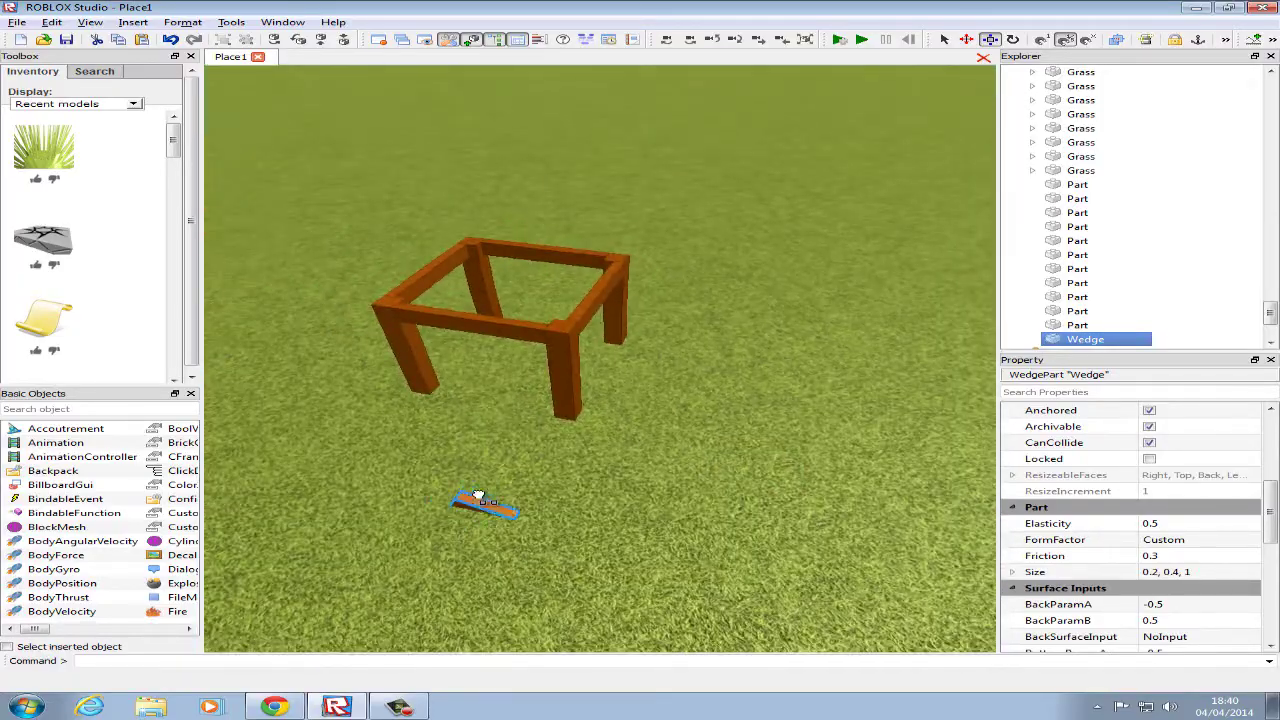
{"action": "scroll", "coordinate": [486, 491], "scroll_direction": "up", "scroll_amount": 3}
{"action": "right_click_drag", "start_coordinate": [486, 491], "coordinate": [471, 474]}
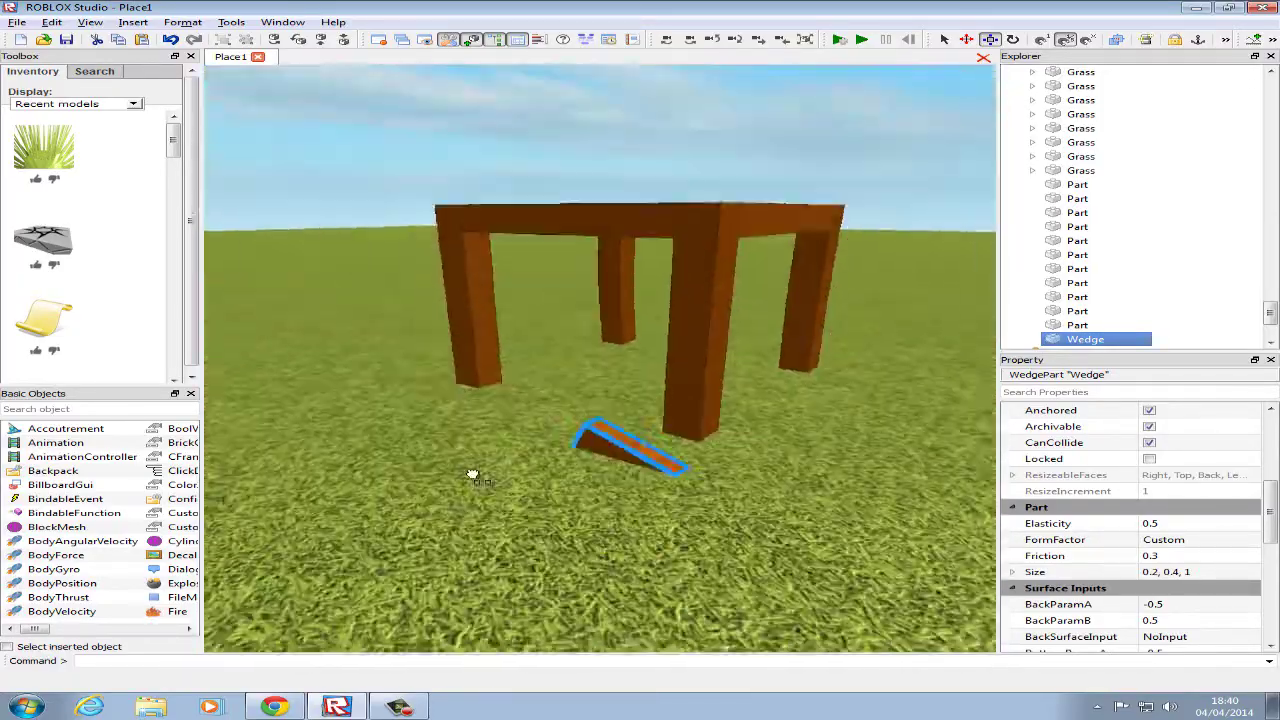
{"action": "left_click_drag", "start_coordinate": [471, 474], "coordinate": [505, 253]}
Duplicate the wedge and rotate the copy on the ground beside the chair frame.
{"action": "key", "text": "ctrl+c"}
{"action": "key", "text": "ctrl+v"}
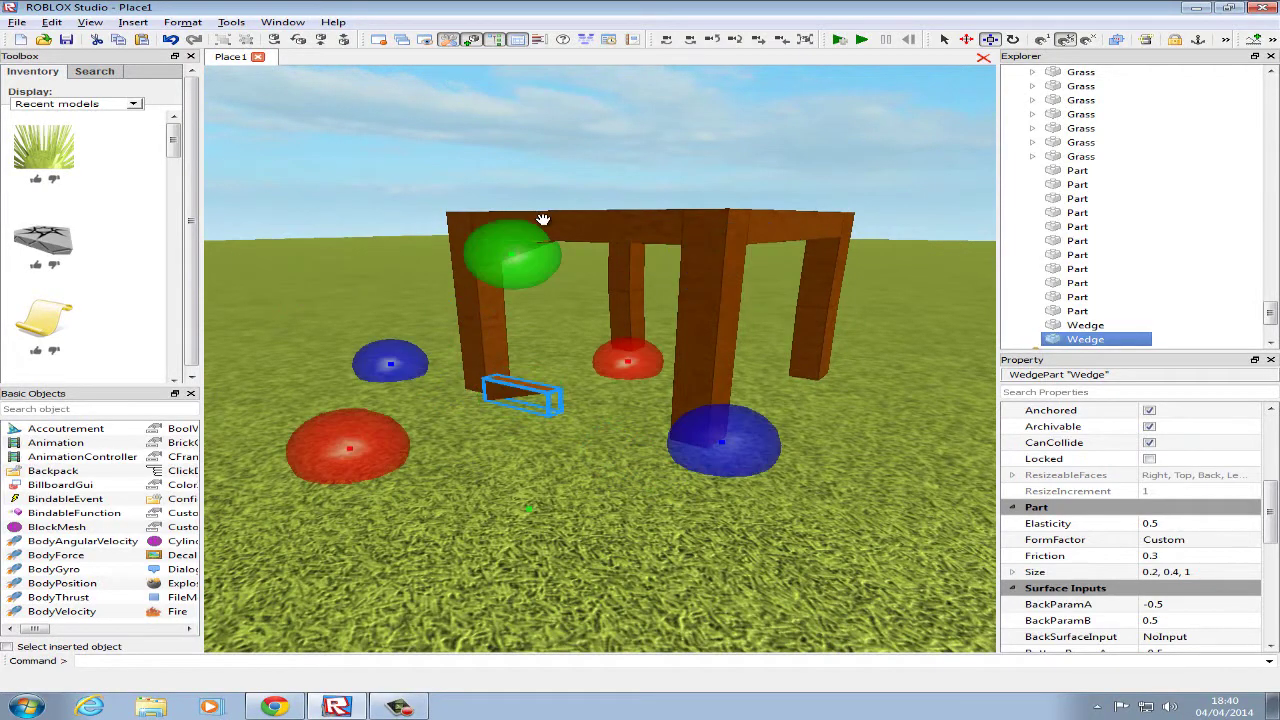
{"action": "right_click_drag", "start_coordinate": [540, 220], "coordinate": [536, 251]}
{"action": "left_click_drag", "start_coordinate": [408, 367], "coordinate": [499, 479]}
{"action": "scroll", "coordinate": [480, 479], "scroll_direction": "down", "scroll_amount": 3}
{"action": "key", "text": "r"}
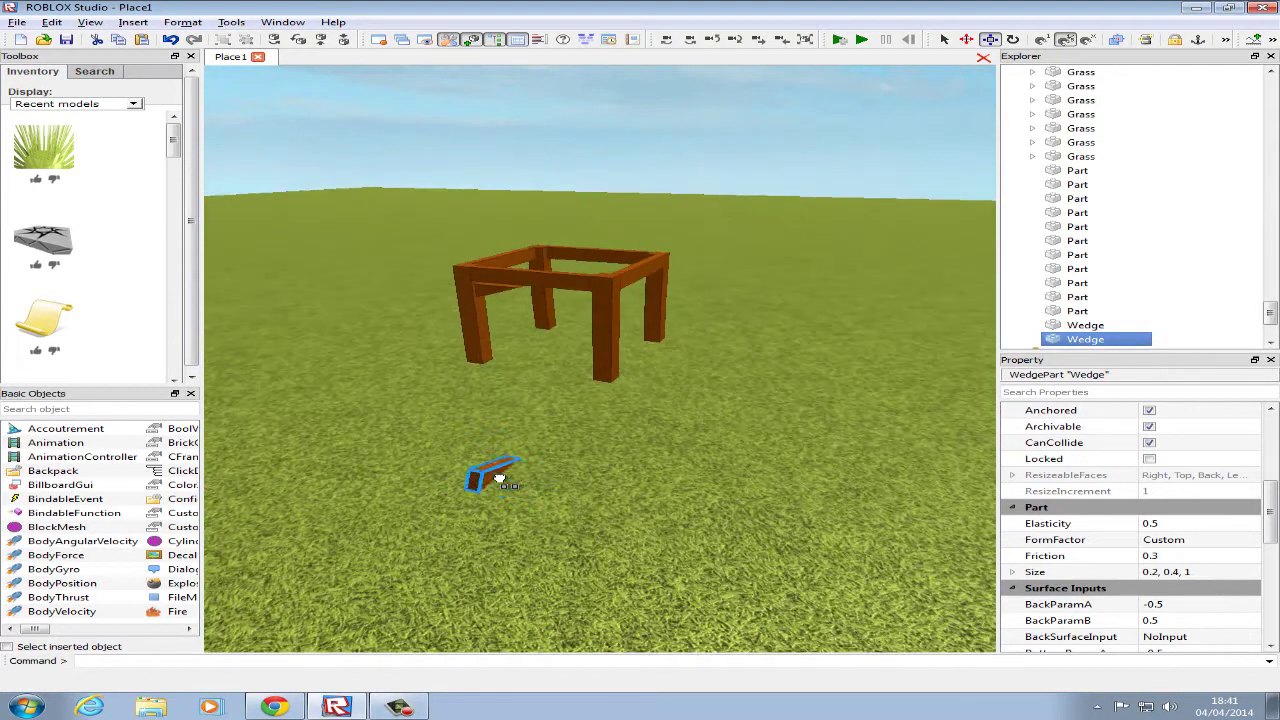
Place the wedge copy under the same rail, against the leg at the other end.
{"action": "left_click_drag", "start_coordinate": [622, 467], "coordinate": [689, 454]}
{"action": "scroll", "coordinate": [640, 464], "scroll_direction": "up", "scroll_amount": 3}
{"action": "right_click_drag", "start_coordinate": [640, 464], "coordinate": [689, 454]}
{"action": "left_click_drag", "start_coordinate": [689, 454], "coordinate": [693, 450]}
{"action": "right_click_drag", "start_coordinate": [689, 454], "coordinate": [693, 450]}
{"action": "left_click_drag", "start_coordinate": [693, 450], "coordinate": [726, 314]}
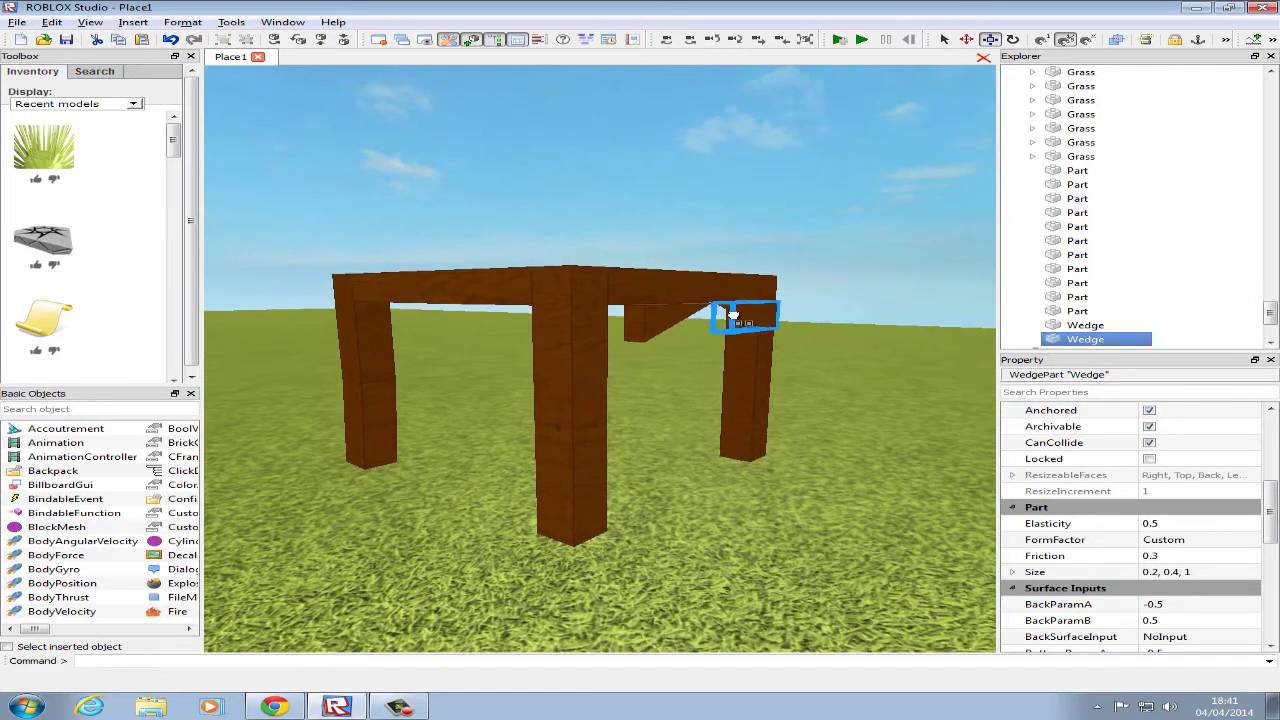
{"action": "scroll", "coordinate": [724, 314], "scroll_direction": "up", "scroll_amount": 4}
{"action": "right_click_drag", "start_coordinate": [724, 314], "coordinate": [571, 306]}
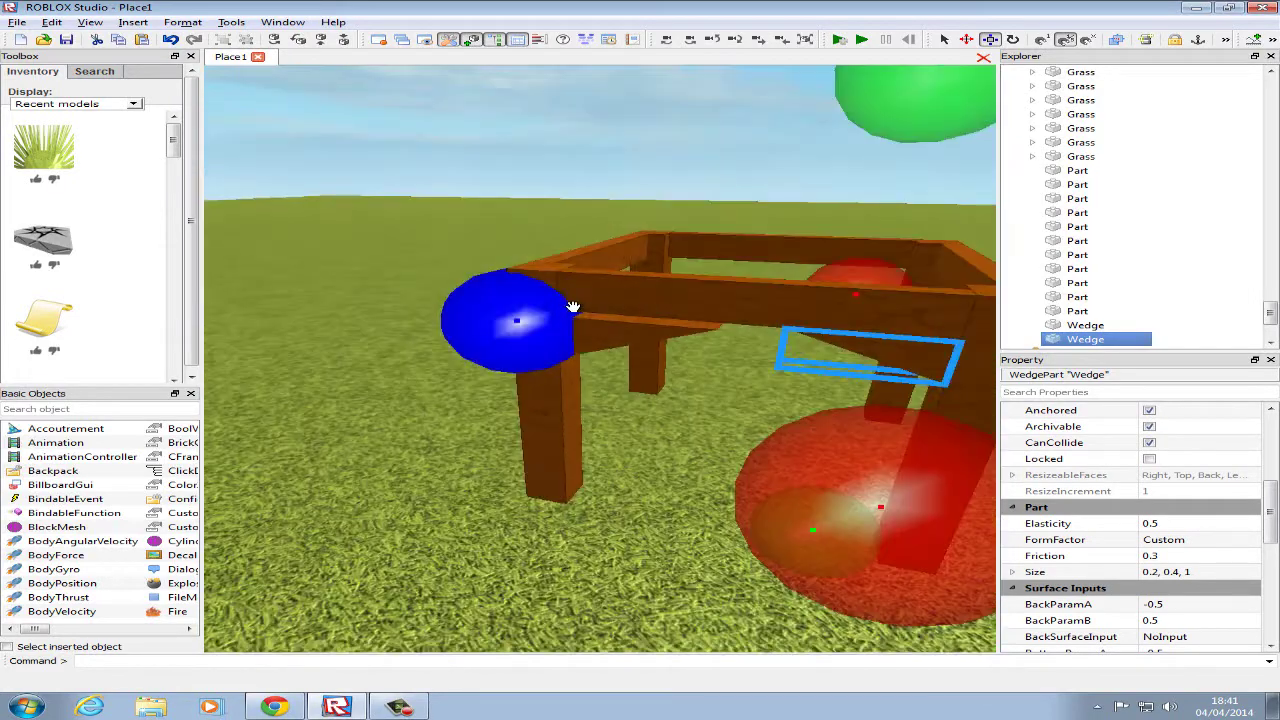
Undo the last move and refit the first wedge under the rail, mirroring the other wedge.
{"action": "scroll", "coordinate": [590, 318], "scroll_direction": "up", "scroll_amount": 2}
{"action": "left_click_drag", "start_coordinate": [619, 335], "coordinate": [652, 388]}
{"action": "key", "text": "ctrl+z"}
{"action": "left_click", "coordinate": [420, 400]}
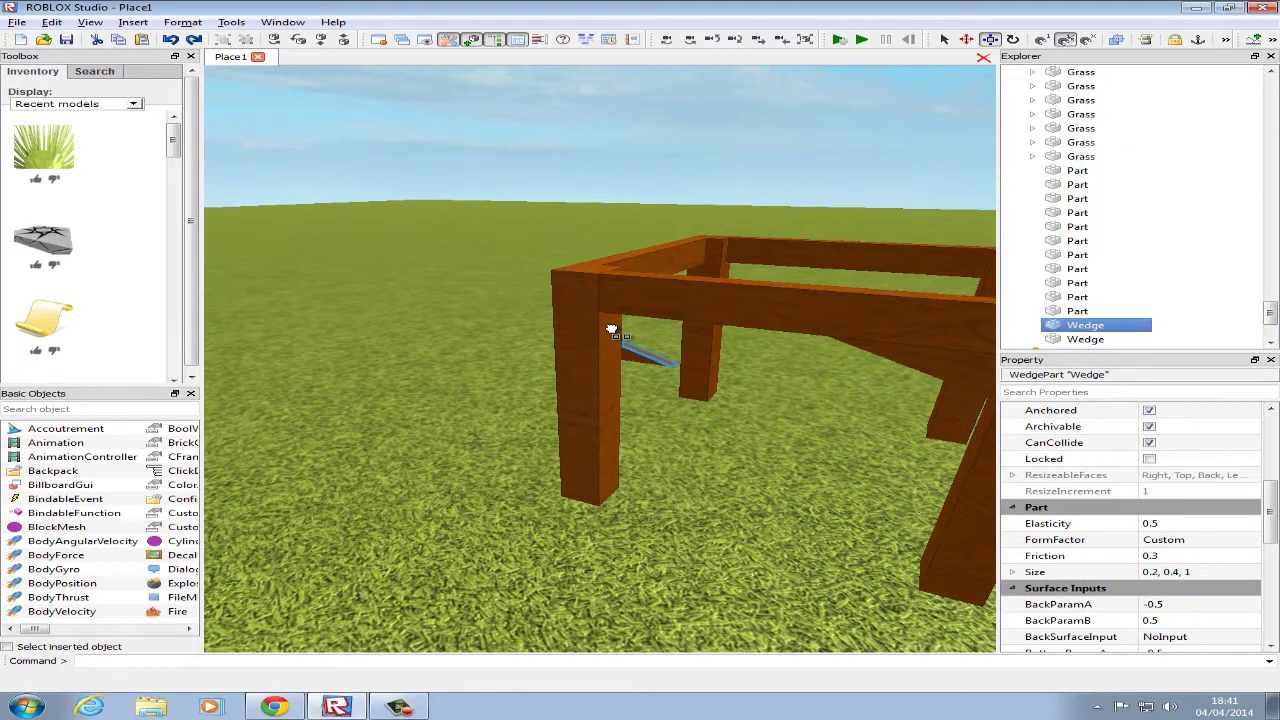
{"action": "right_click_drag", "start_coordinate": [611, 329], "coordinate": [617, 370]}
{"action": "scroll", "coordinate": [617, 370], "scroll_direction": "up", "scroll_amount": 3}
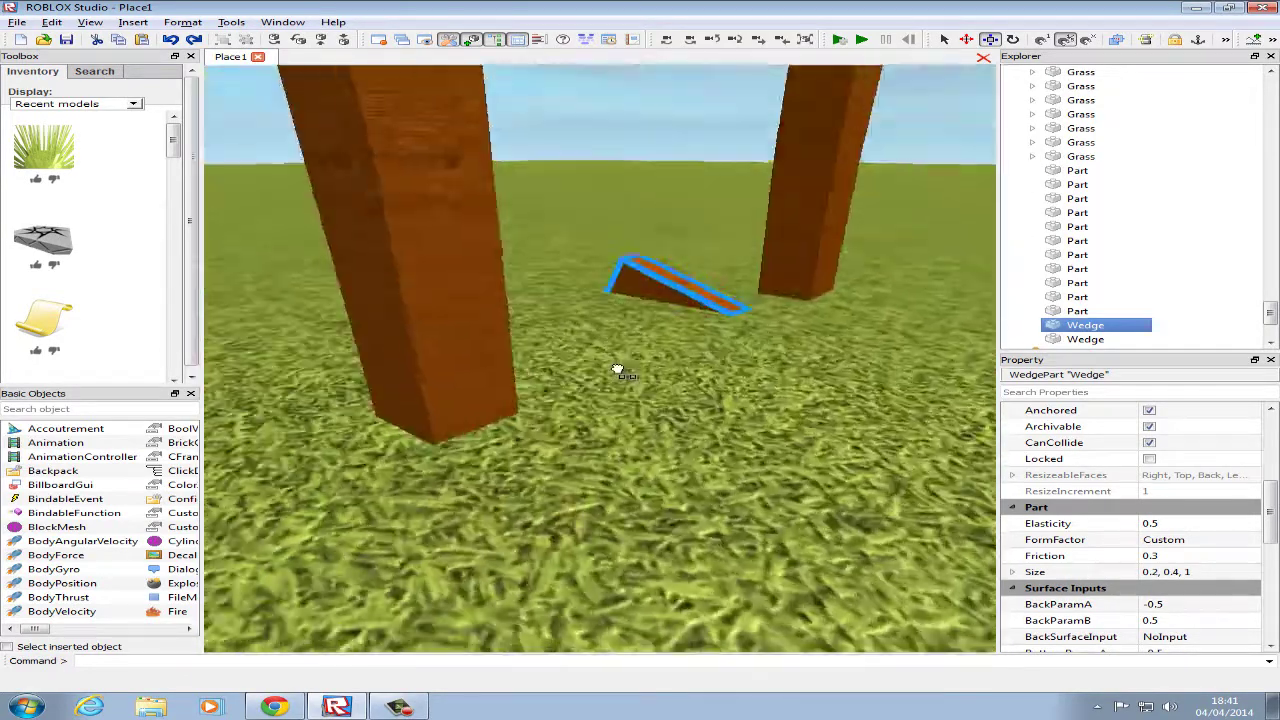
{"action": "scroll", "coordinate": [617, 370], "scroll_direction": "down", "scroll_amount": 5}
{"action": "left_click_drag", "start_coordinate": [617, 370], "coordinate": [573, 266]}
{"action": "left_click", "coordinate": [511, 177]}
{"action": "right_click_drag", "start_coordinate": [511, 177], "coordinate": [800, 420]}
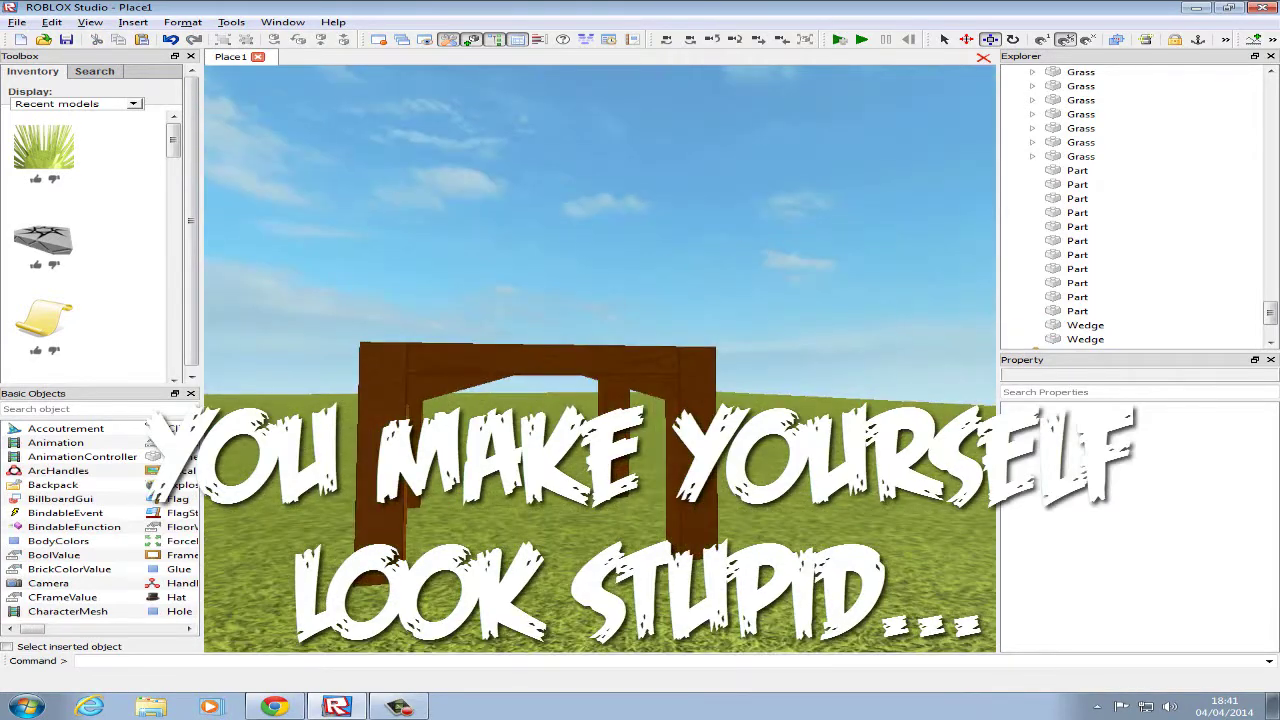
Select both wedges under the rail, duplicate the pair and move the copies toward another side of the frame.
{"action": "left_click", "coordinate": [441, 386]}
{"action": "left_click", "coordinate": [641, 376], "text": "ctrl"}
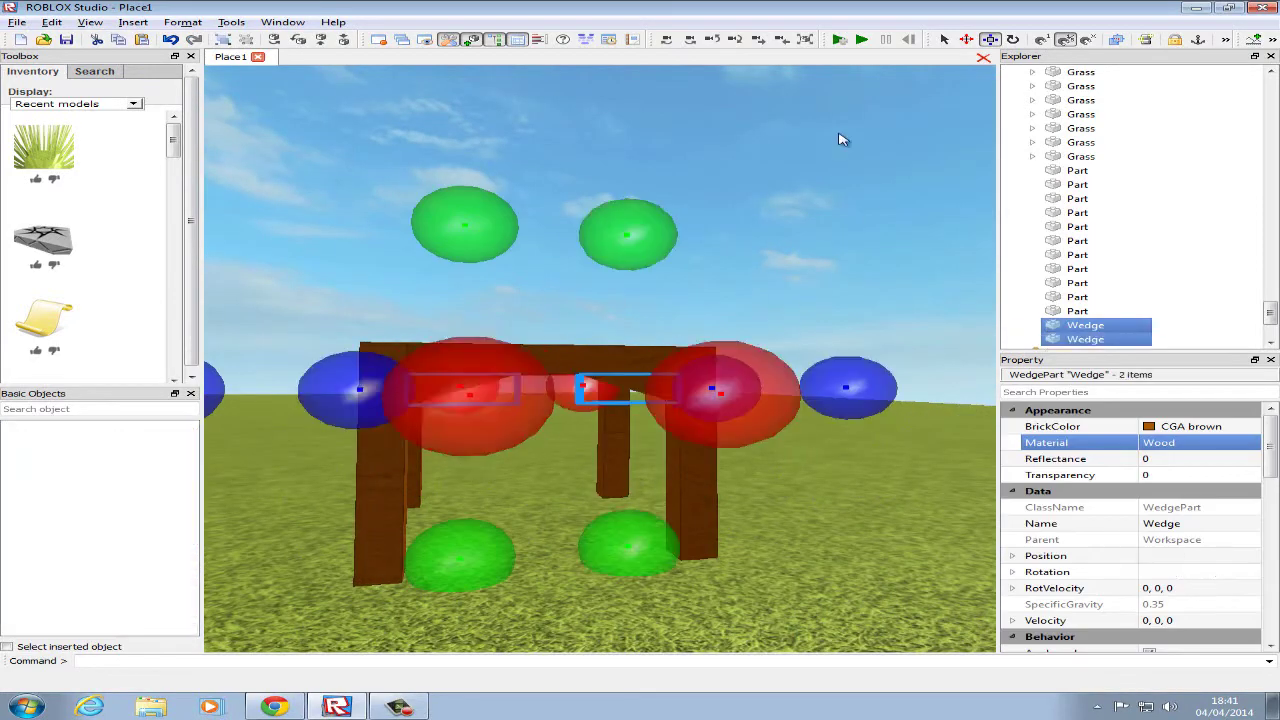
{"action": "left_click", "coordinate": [966, 39]}
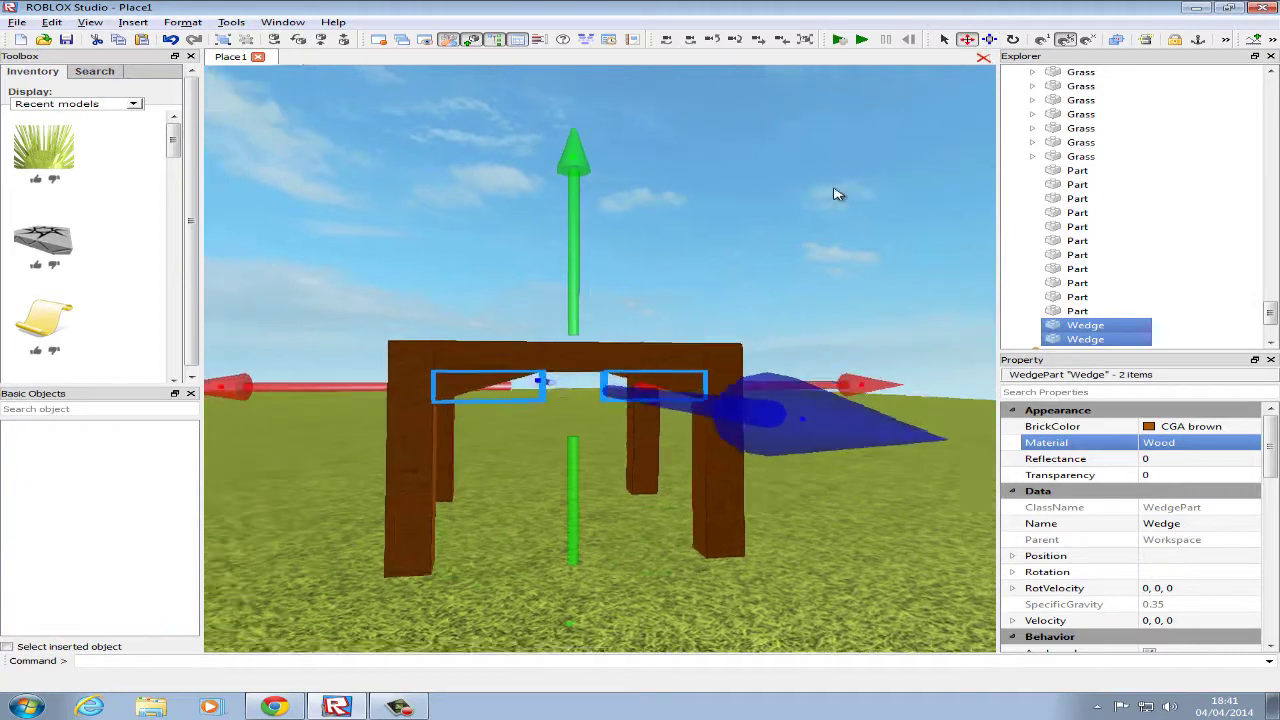
{"action": "left_click_drag", "start_coordinate": [514, 129], "coordinate": [553, 200]}
{"action": "left_click_drag", "start_coordinate": [813, 383], "coordinate": [896, 396]}
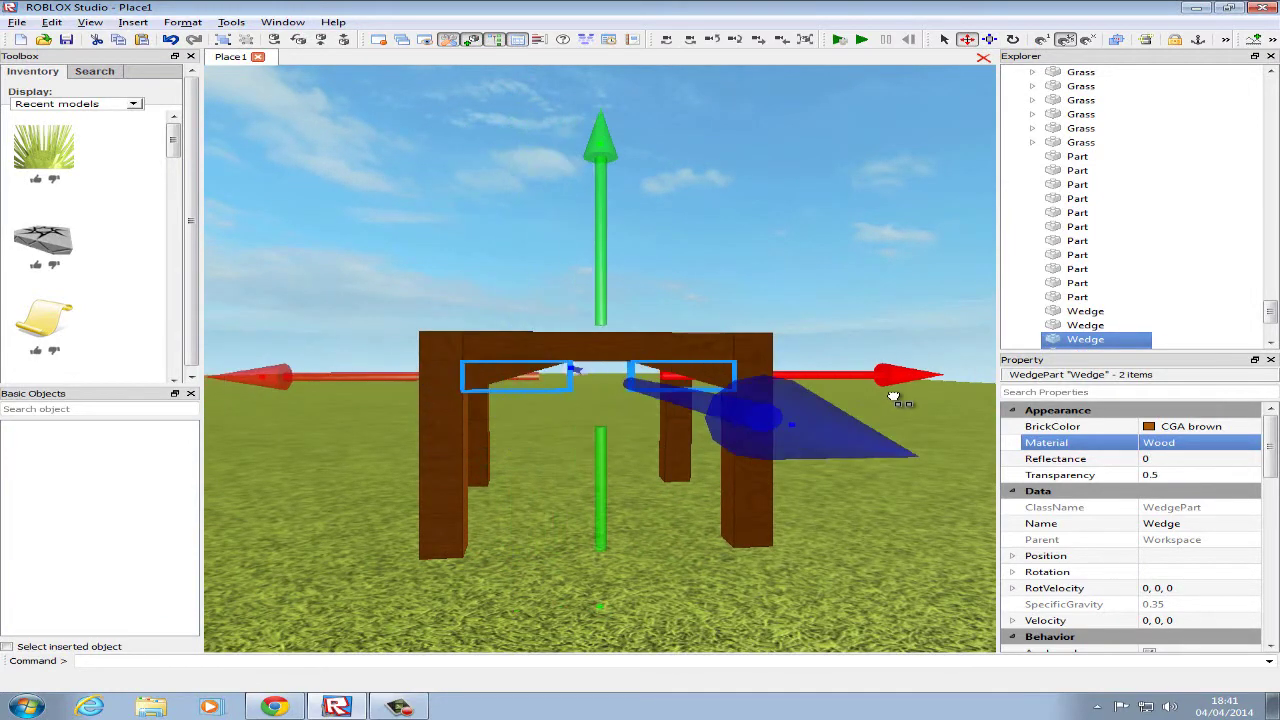
{"action": "right_click_drag", "start_coordinate": [772, 394], "coordinate": [768, 378]}
{"action": "right_click_drag", "start_coordinate": [816, 320], "coordinate": [520, 370]}
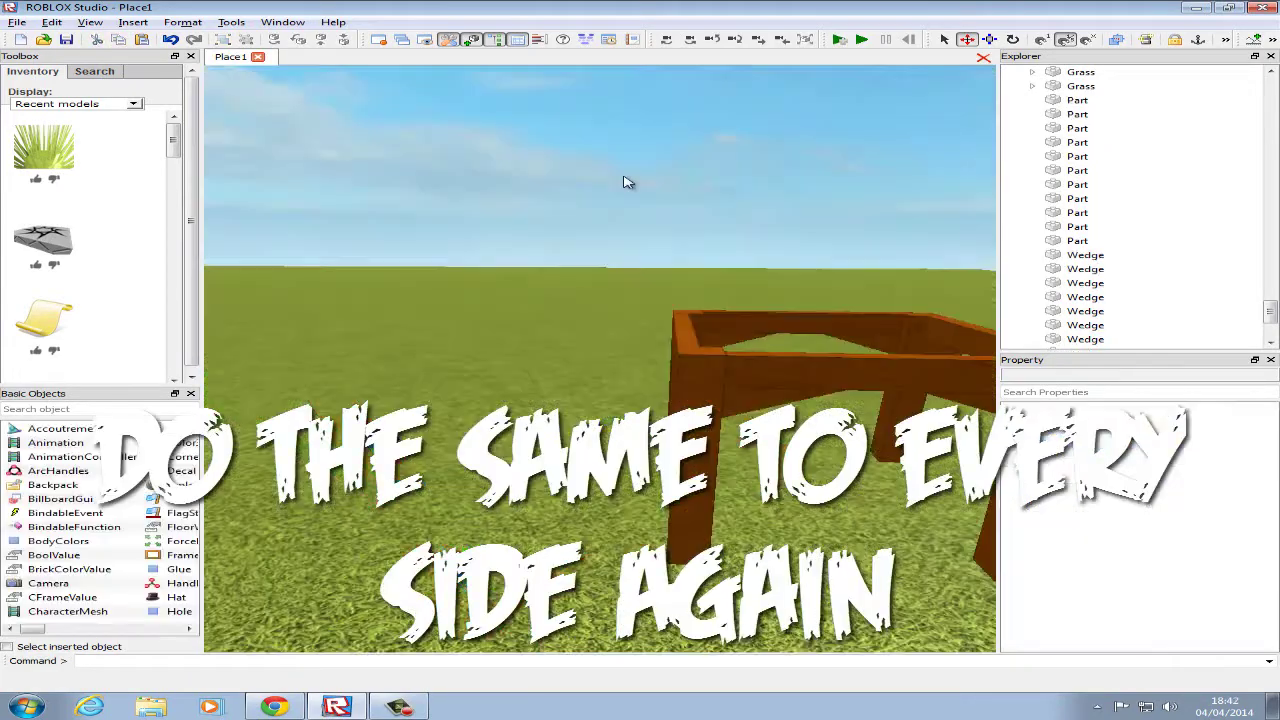
{"action": "right_click_drag", "start_coordinate": [624, 177], "coordinate": [622, 243]}
{"action": "scroll", "coordinate": [616, 244], "scroll_direction": "up", "scroll_amount": 3}
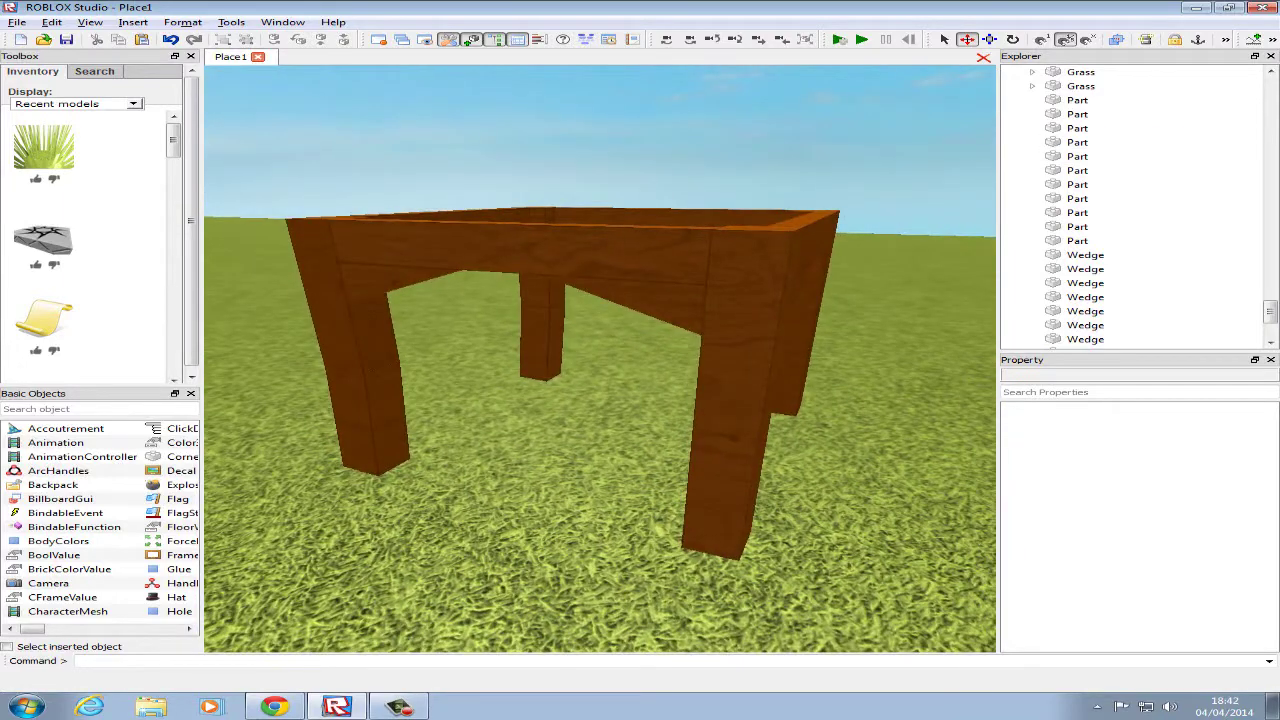
{"action": "left_click_drag", "start_coordinate": [1279, 36], "coordinate": [809, 52]}
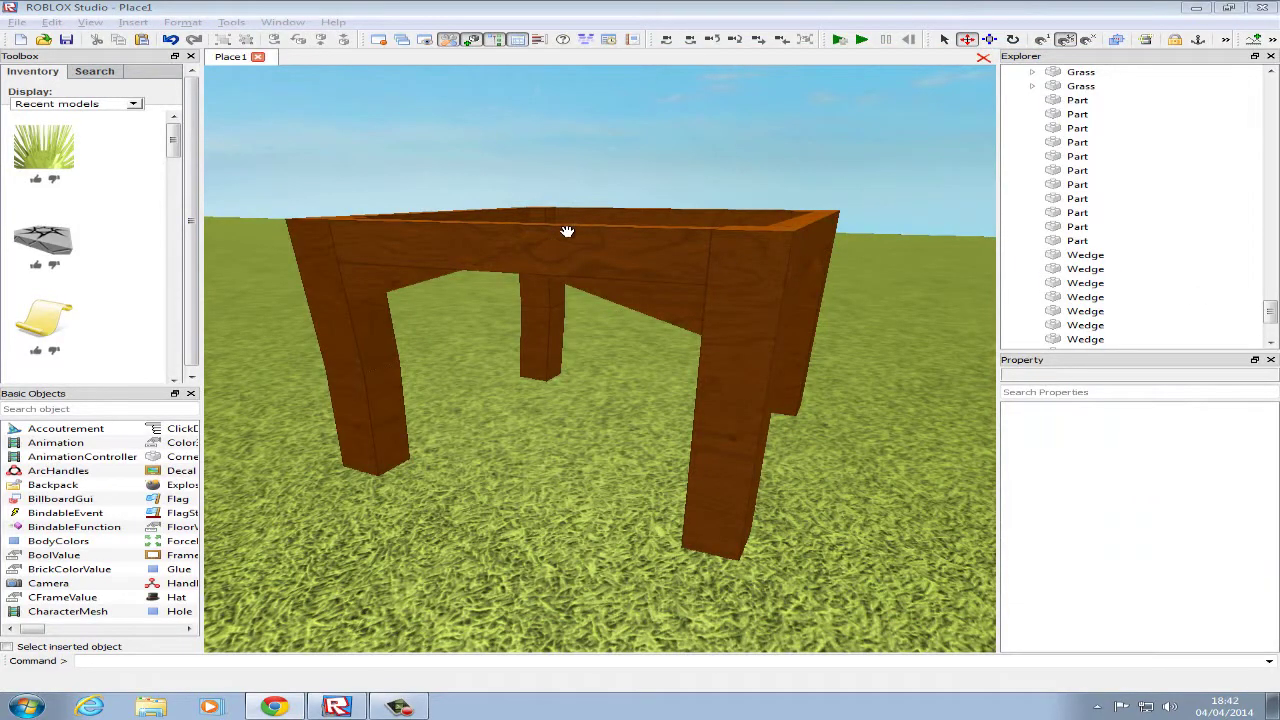
Select the lower parts of two neighbouring legs and set their back surface to Hinge.
{"action": "scroll", "coordinate": [546, 246], "scroll_direction": "down", "scroll_amount": 4}
{"action": "right_click_drag", "start_coordinate": [567, 231], "coordinate": [566, 397]}
{"action": "scroll", "coordinate": [688, 376], "scroll_direction": "up", "scroll_amount": 4}
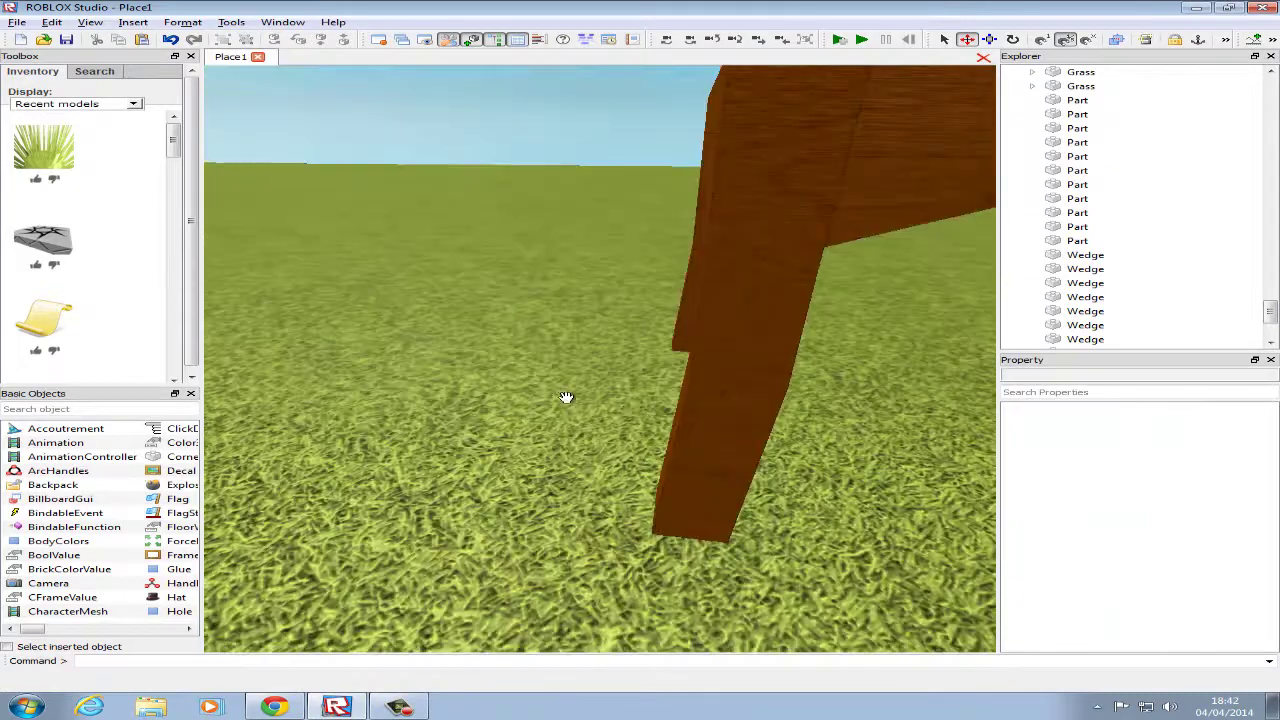
{"action": "left_click", "coordinate": [735, 410]}
{"action": "scroll", "coordinate": [688, 328], "scroll_direction": "down", "scroll_amount": 3}
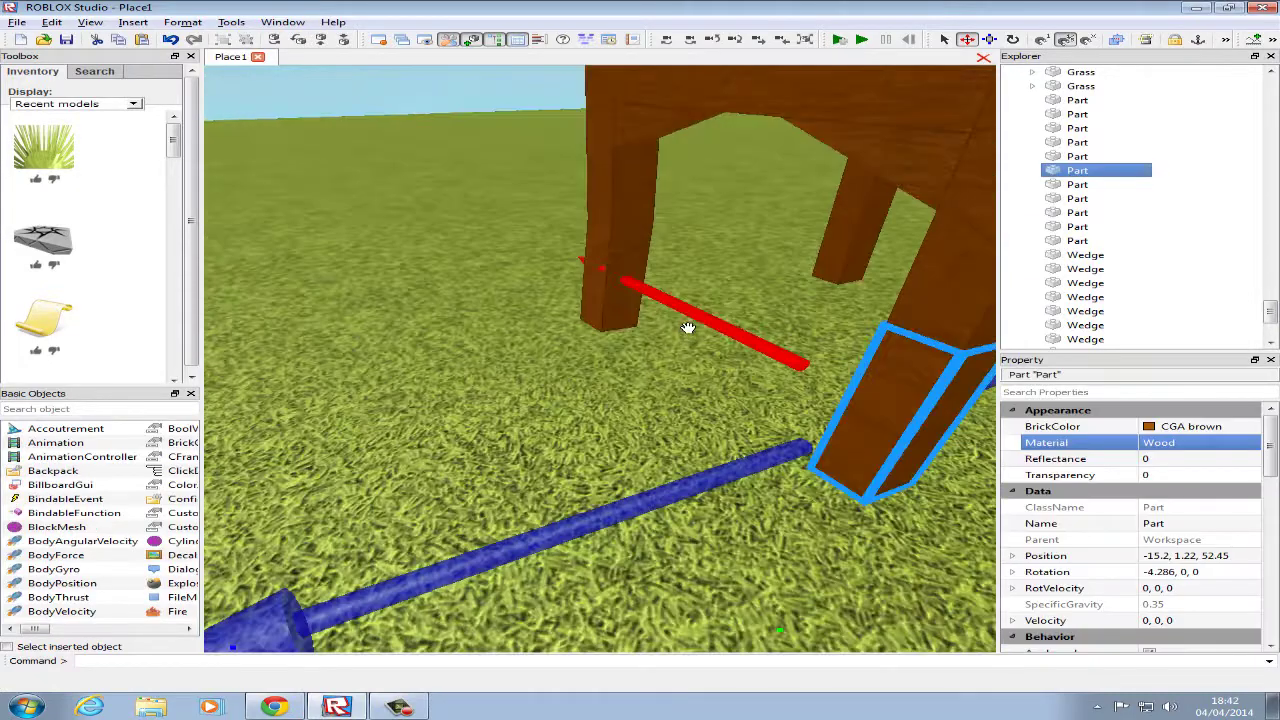
{"action": "left_click", "coordinate": [621, 318], "text": "ctrl"}
{"action": "scroll", "coordinate": [1232, 577], "scroll_direction": "down", "scroll_amount": 10}
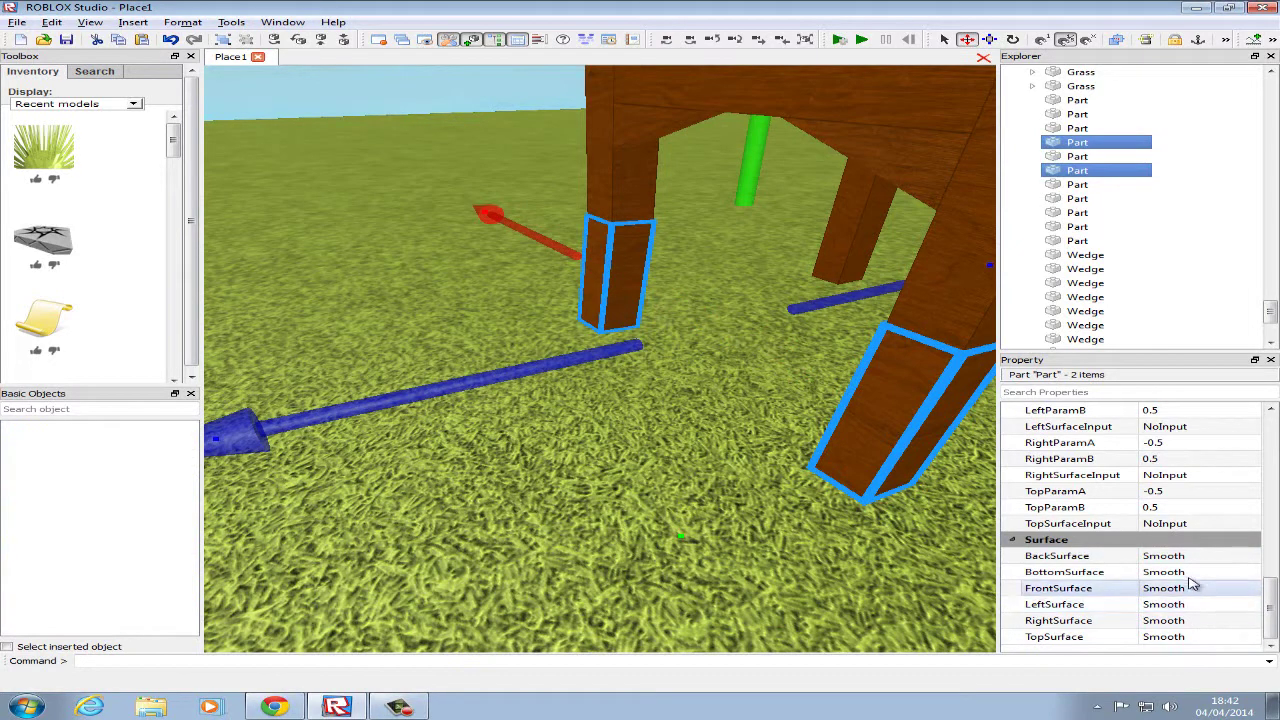
{"action": "left_click", "coordinate": [1219, 556]}
{"action": "left_click", "coordinate": [1219, 556]}
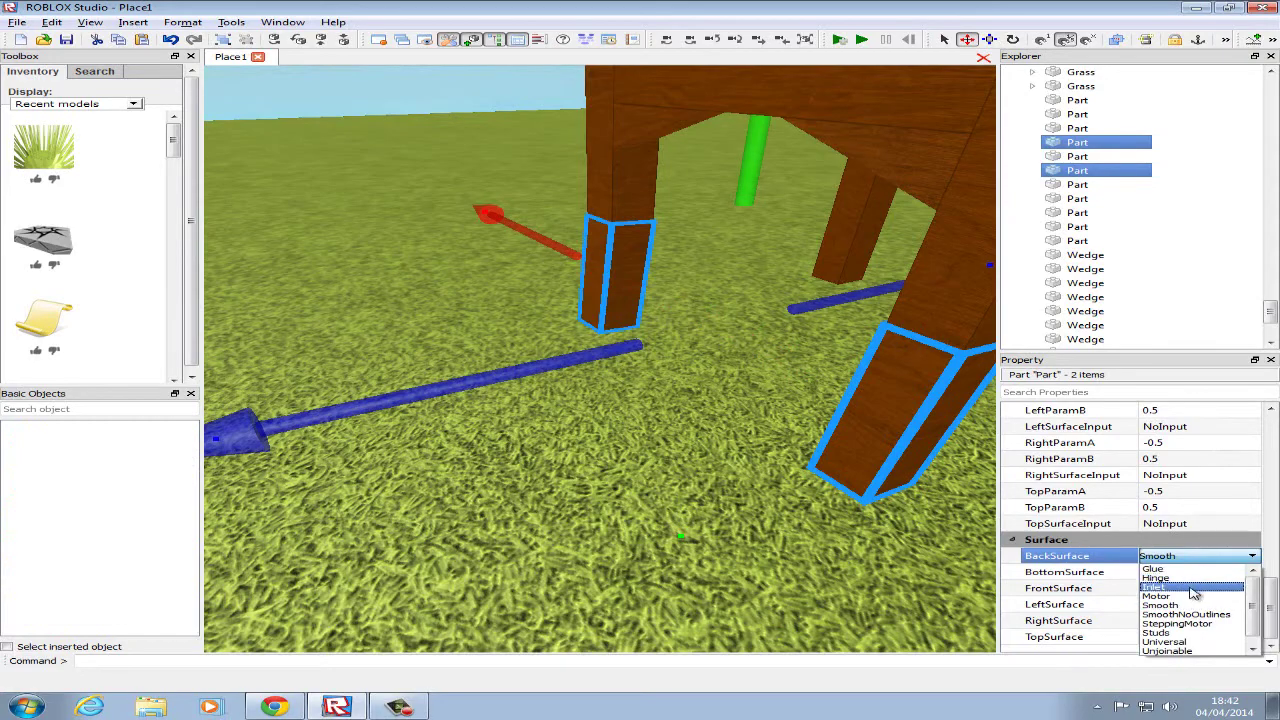
{"action": "left_click", "coordinate": [1180, 580]}
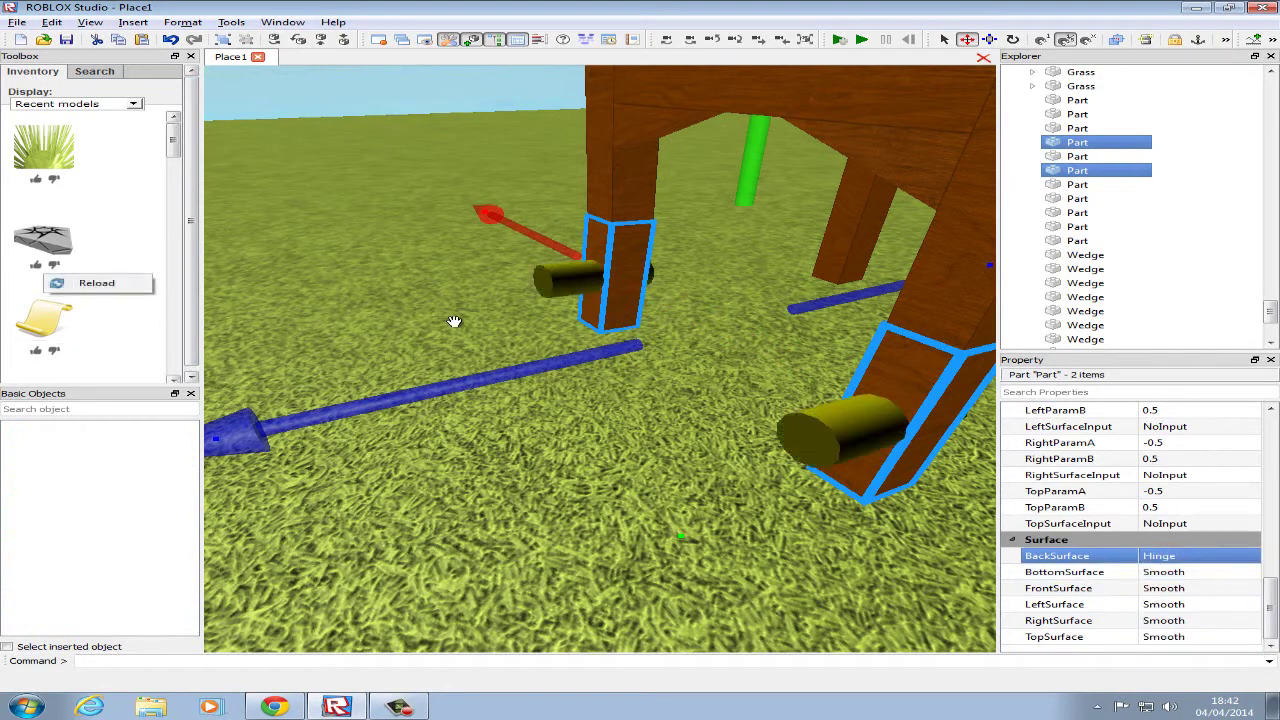
{"action": "scroll", "coordinate": [455, 300], "scroll_direction": "down", "scroll_amount": 5}
{"action": "left_click", "coordinate": [457, 241]}
Duplicate one rail of the frame and shorten the copy along its length.
{"action": "right_click_drag", "start_coordinate": [606, 268], "coordinate": [611, 268]}
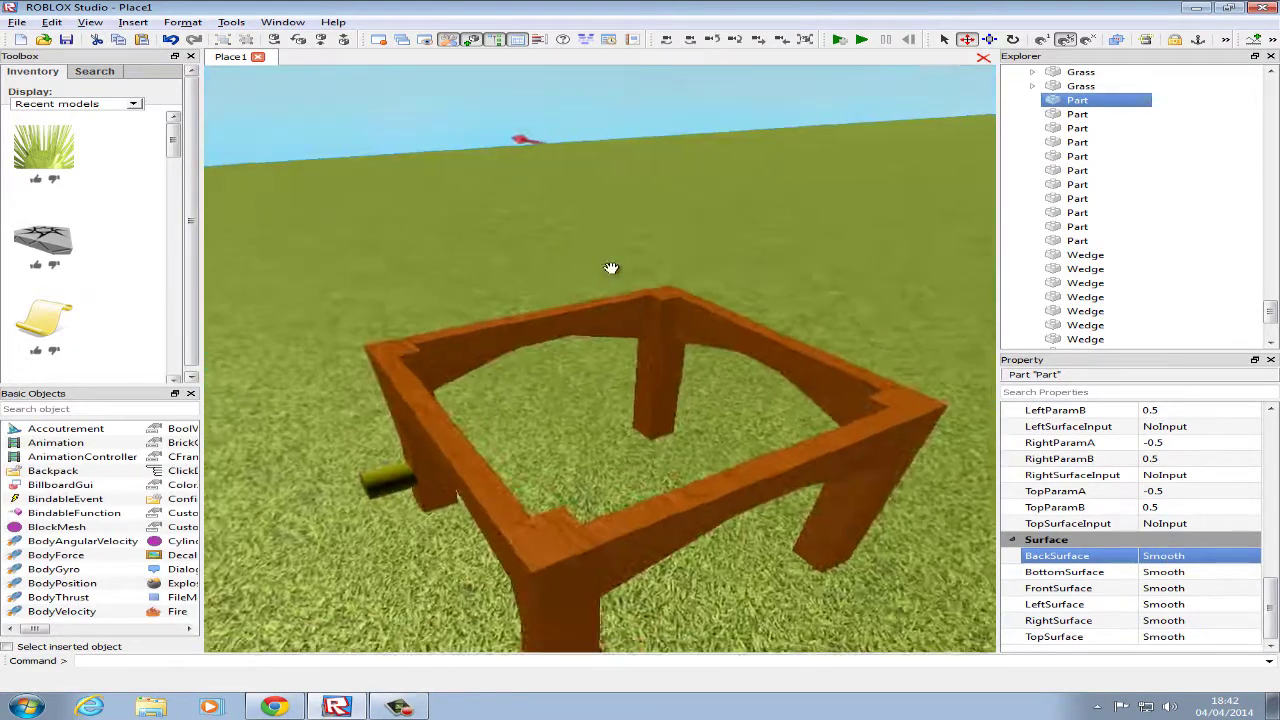
{"action": "scroll", "coordinate": [611, 268], "scroll_direction": "down", "scroll_amount": 2}
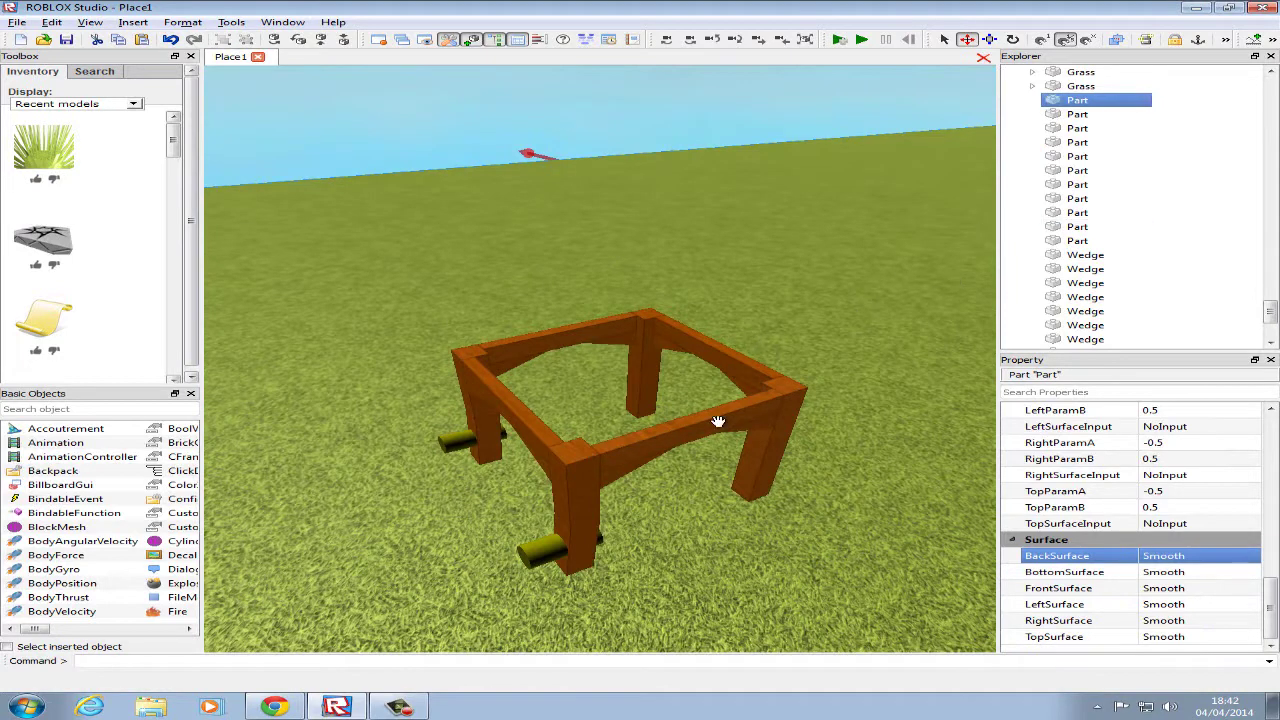
{"action": "left_click", "coordinate": [698, 416]}
{"action": "key", "text": "ctrl+d"}
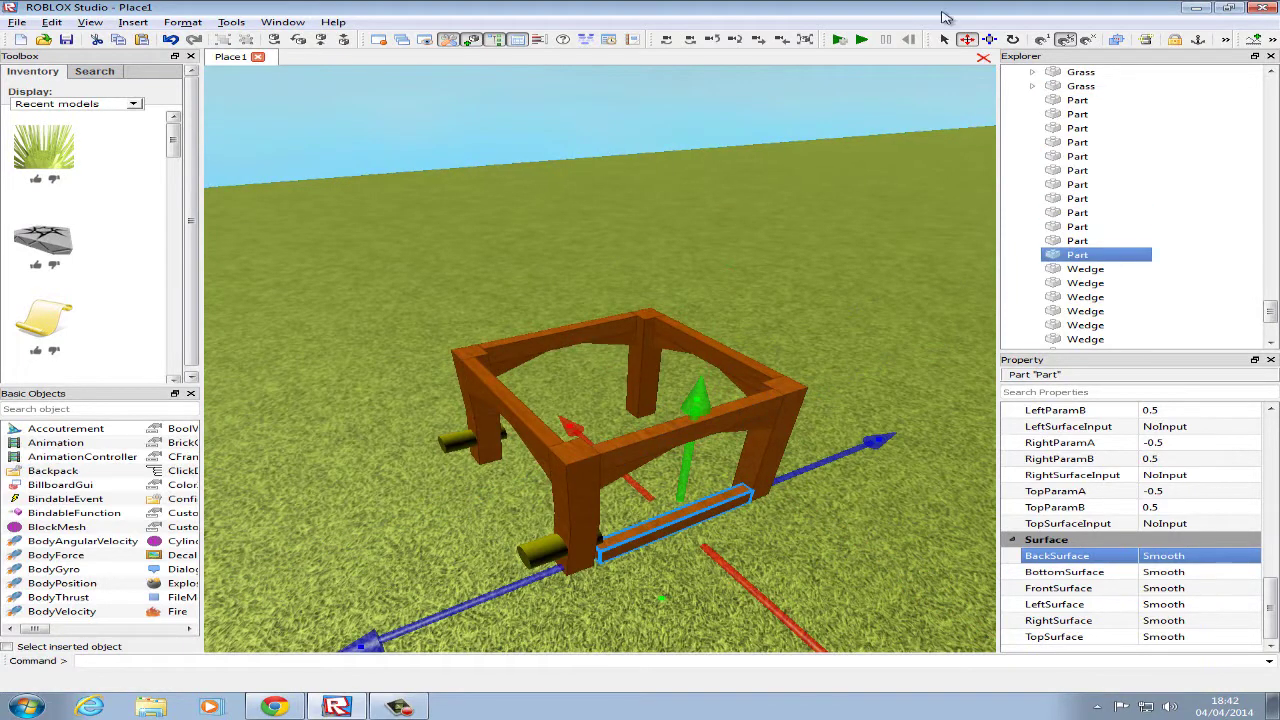
{"action": "left_click", "coordinate": [988, 40]}
{"action": "left_click_drag", "start_coordinate": [722, 452], "coordinate": [724, 464]}
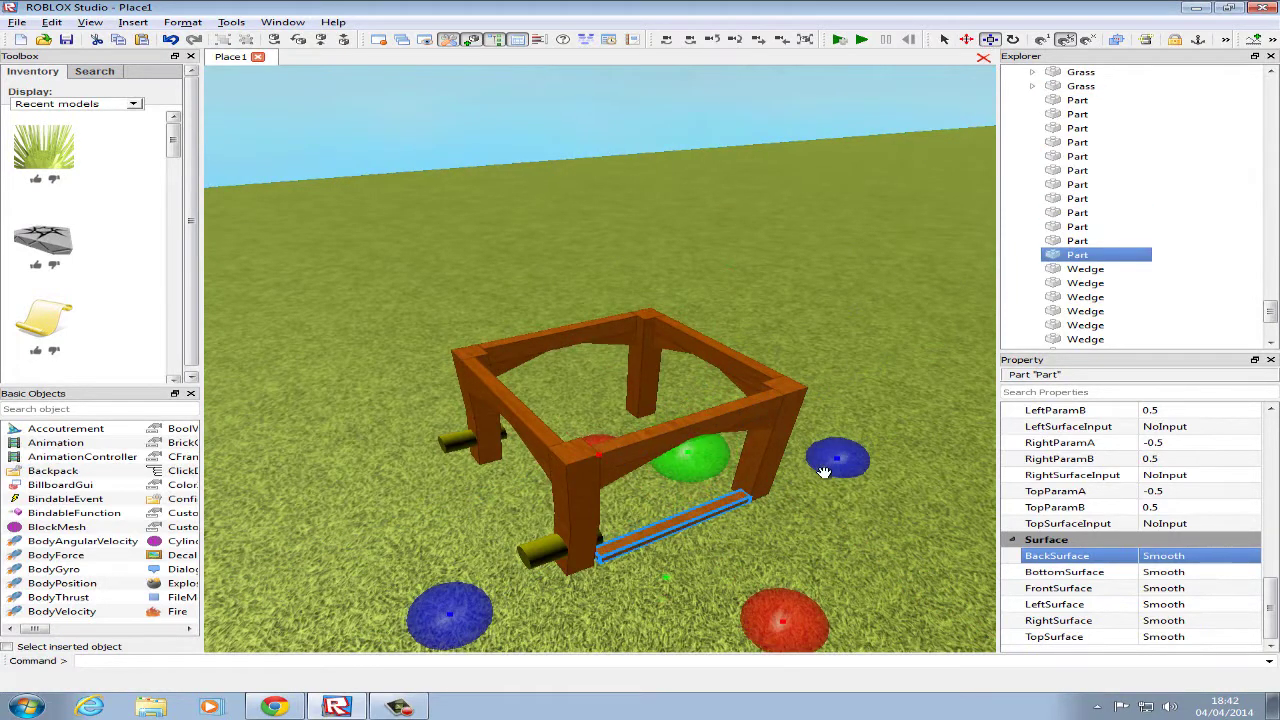
{"action": "left_click_drag", "start_coordinate": [826, 470], "coordinate": [746, 505]}
Move the shortened rail copy inside the frame, flush against a rail near the corner leg.
{"action": "left_click_drag", "start_coordinate": [656, 533], "coordinate": [650, 331]}
{"action": "scroll", "coordinate": [751, 409], "scroll_direction": "up", "scroll_amount": 2}
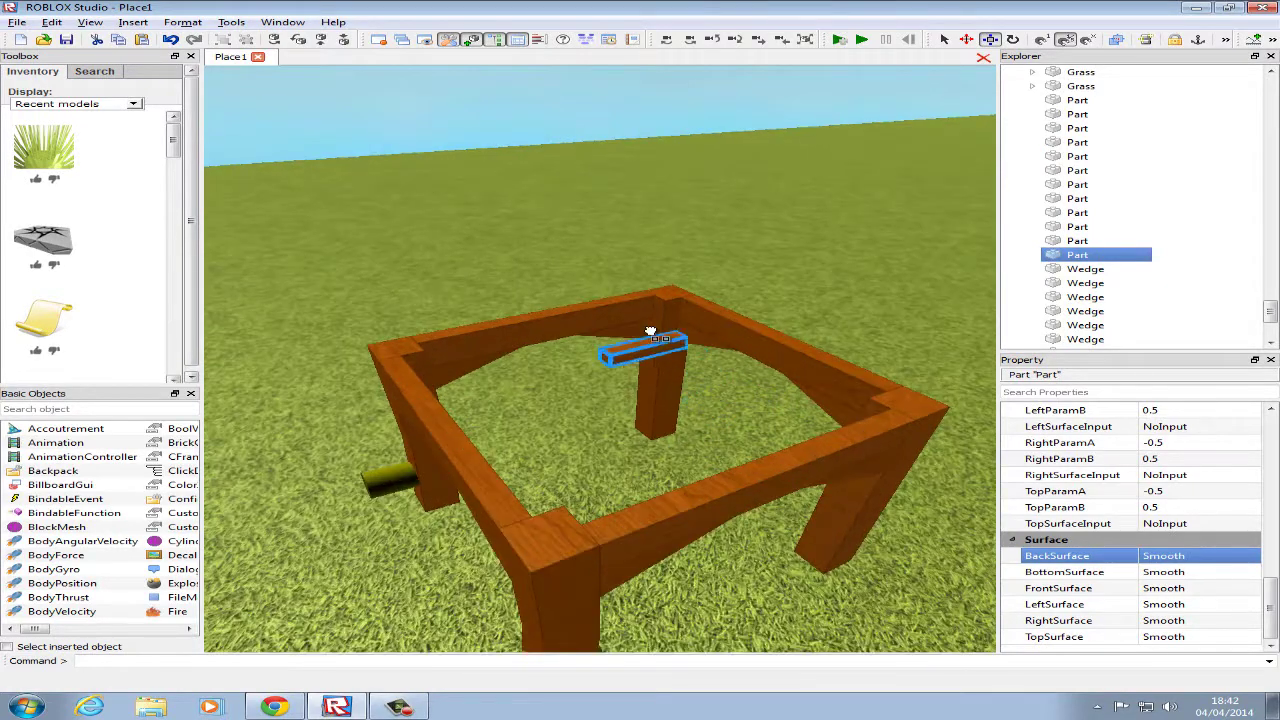
{"action": "left_click_drag", "start_coordinate": [641, 184], "coordinate": [637, 155]}
{"action": "scroll", "coordinate": [628, 167], "scroll_direction": "up", "scroll_amount": 4}
{"action": "right_click_drag", "start_coordinate": [629, 166], "coordinate": [622, 168]}
{"action": "left_click_drag", "start_coordinate": [564, 289], "coordinate": [727, 295]}
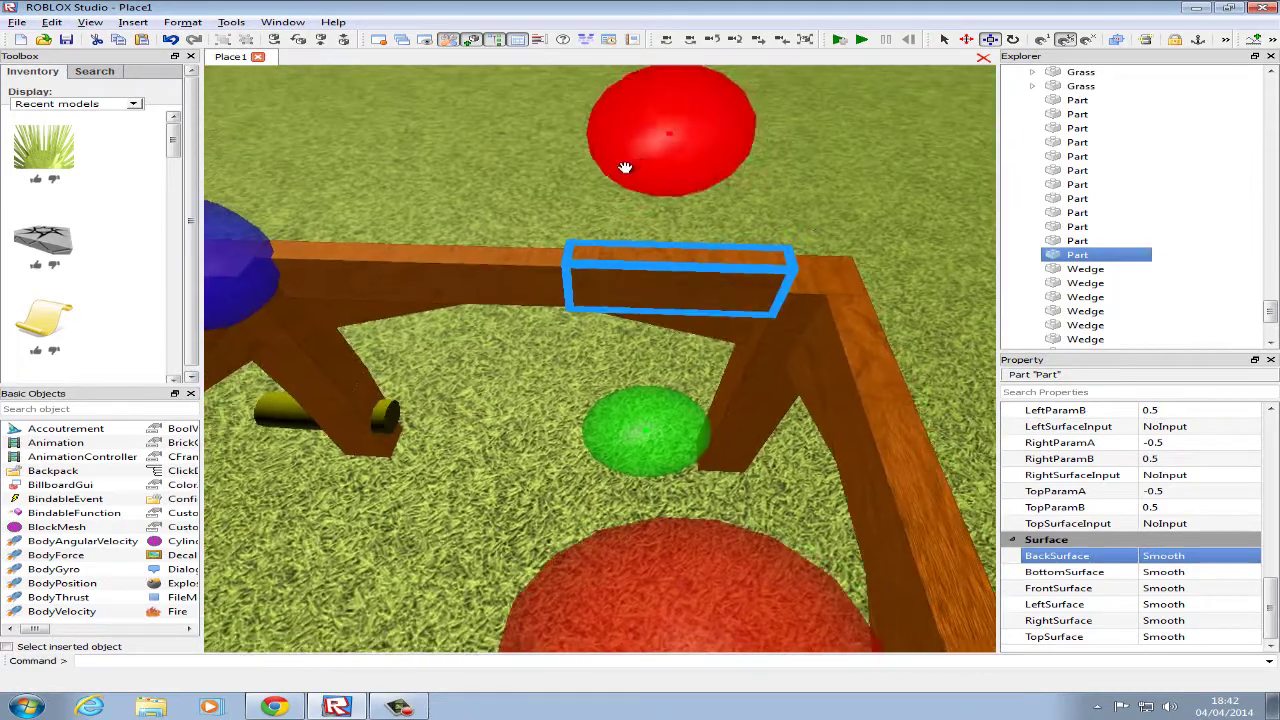
Stretch the short part along the rail and across the frame to fill the opening as a seat.
{"action": "scroll", "coordinate": [638, 307], "scroll_direction": "down", "scroll_amount": 4}
{"action": "right_click_drag", "start_coordinate": [727, 295], "coordinate": [689, 297]}
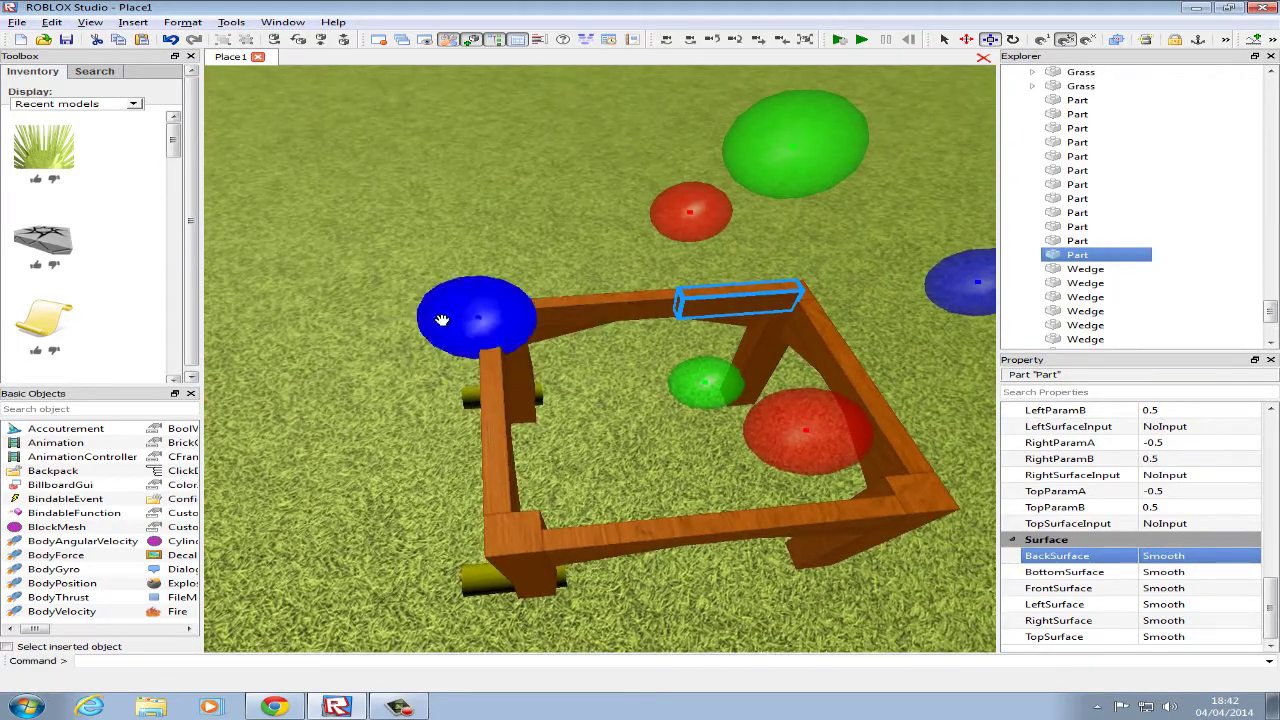
{"action": "left_click_drag", "start_coordinate": [443, 322], "coordinate": [291, 378]}
{"action": "right_click_drag", "start_coordinate": [291, 378], "coordinate": [499, 359]}
{"action": "scroll", "coordinate": [499, 359], "scroll_direction": "down", "scroll_amount": 3}
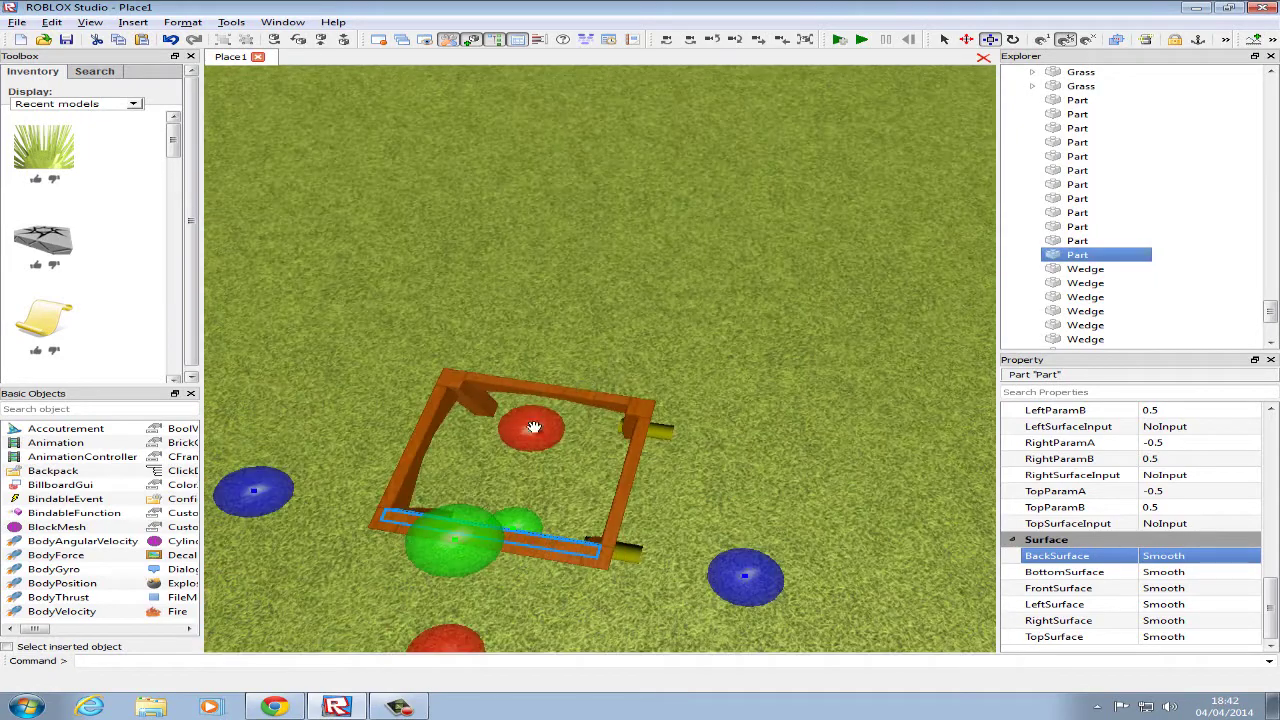
{"action": "left_click_drag", "start_coordinate": [533, 428], "coordinate": [583, 309]}
{"action": "scroll", "coordinate": [755, 284], "scroll_direction": "up", "scroll_amount": 4}
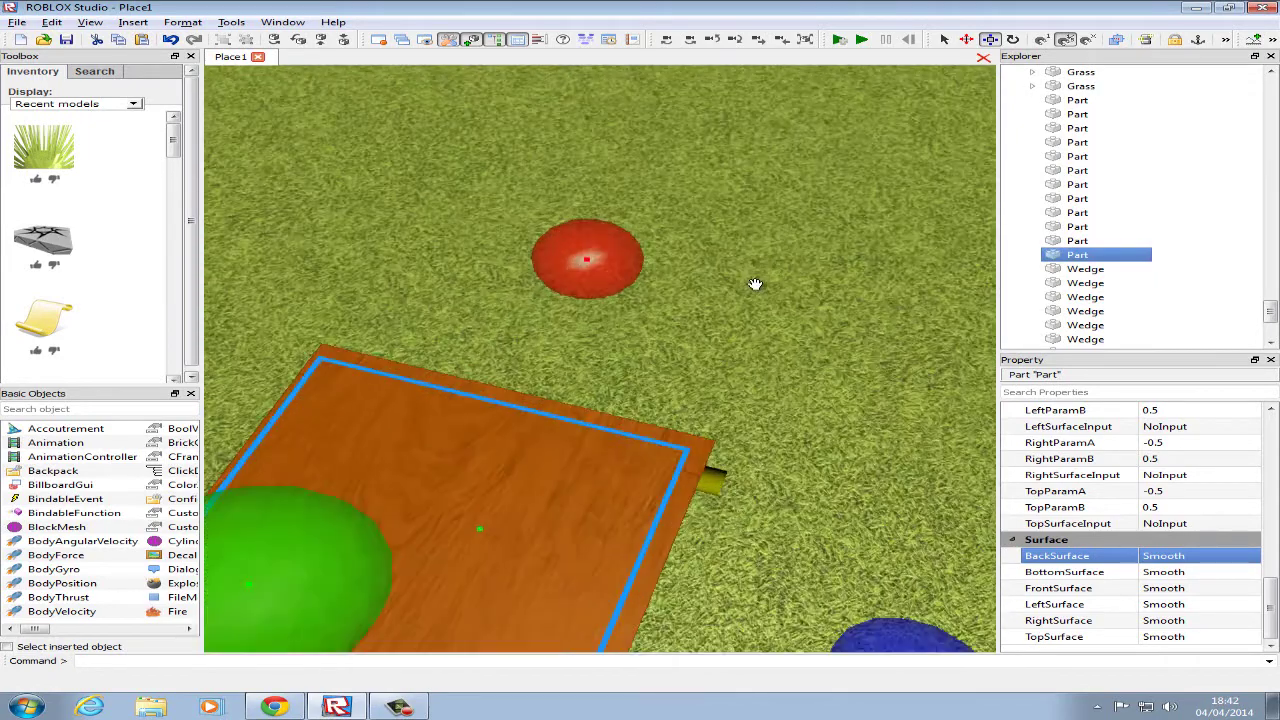
{"action": "right_click_drag", "start_coordinate": [755, 284], "coordinate": [820, 310]}
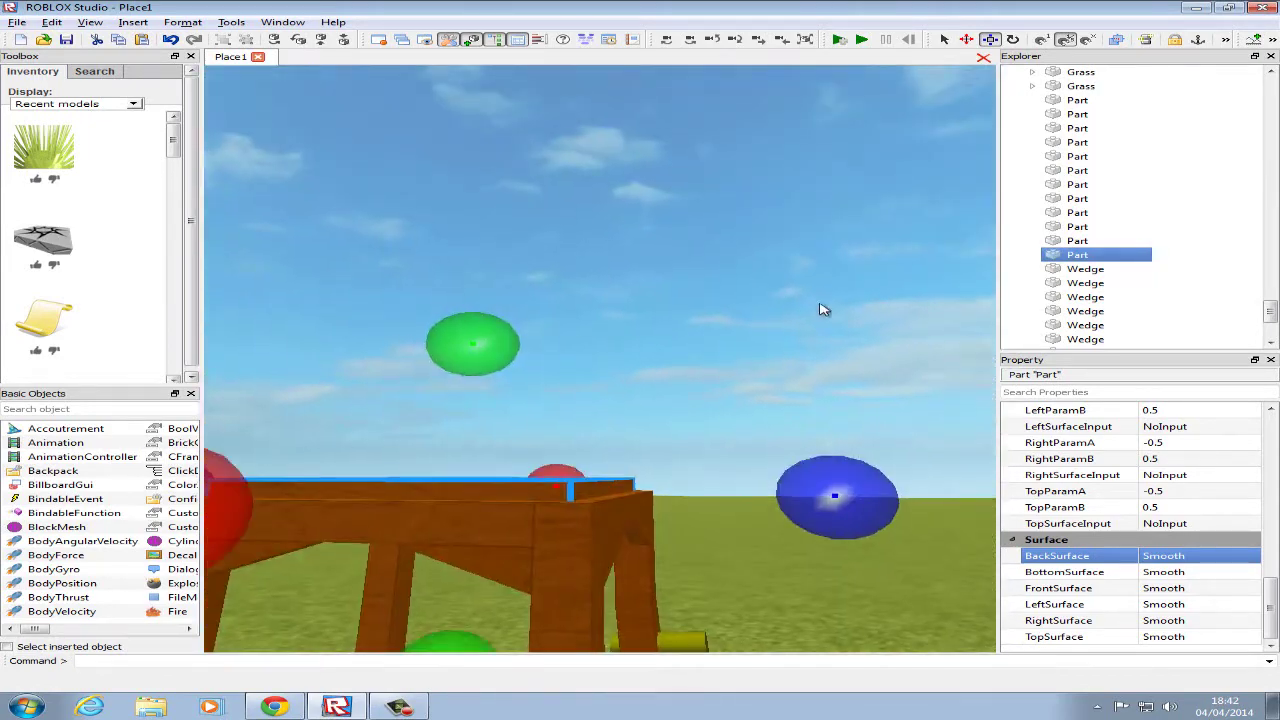
{"action": "scroll", "coordinate": [1259, 455], "scroll_direction": "up", "scroll_amount": 13}
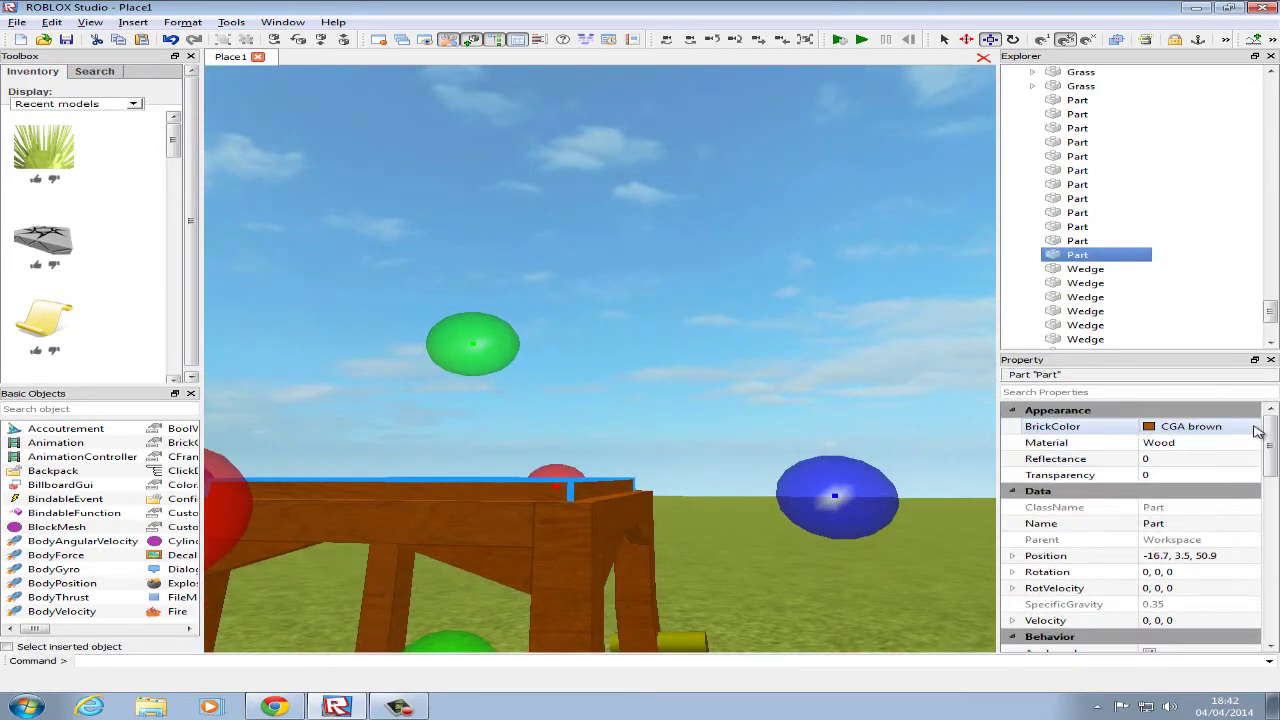
Set the seat part's colour to White.
{"action": "left_click", "coordinate": [1252, 427]}
{"action": "left_click", "coordinate": [1246, 427]}
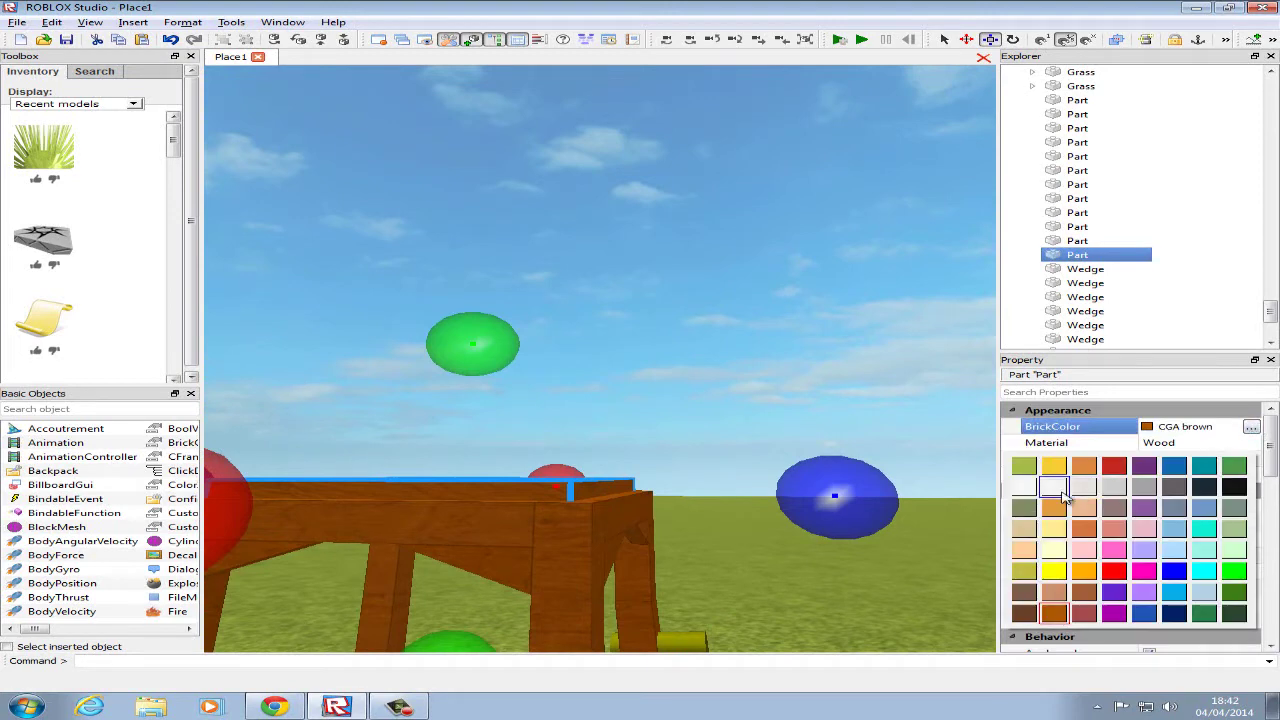
{"action": "left_click", "coordinate": [1062, 497]}
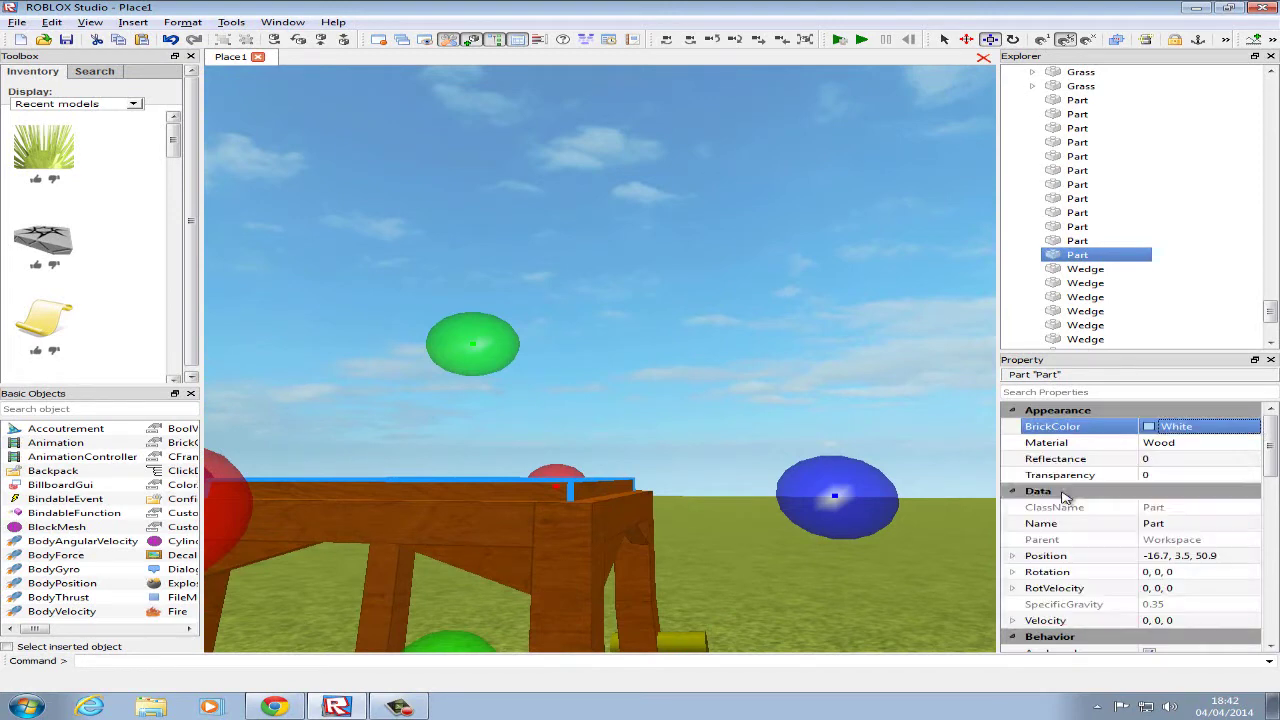
{"action": "right_click_drag", "start_coordinate": [566, 424], "coordinate": [612, 490]}
{"action": "scroll", "coordinate": [612, 490], "scroll_direction": "up", "scroll_amount": 3}
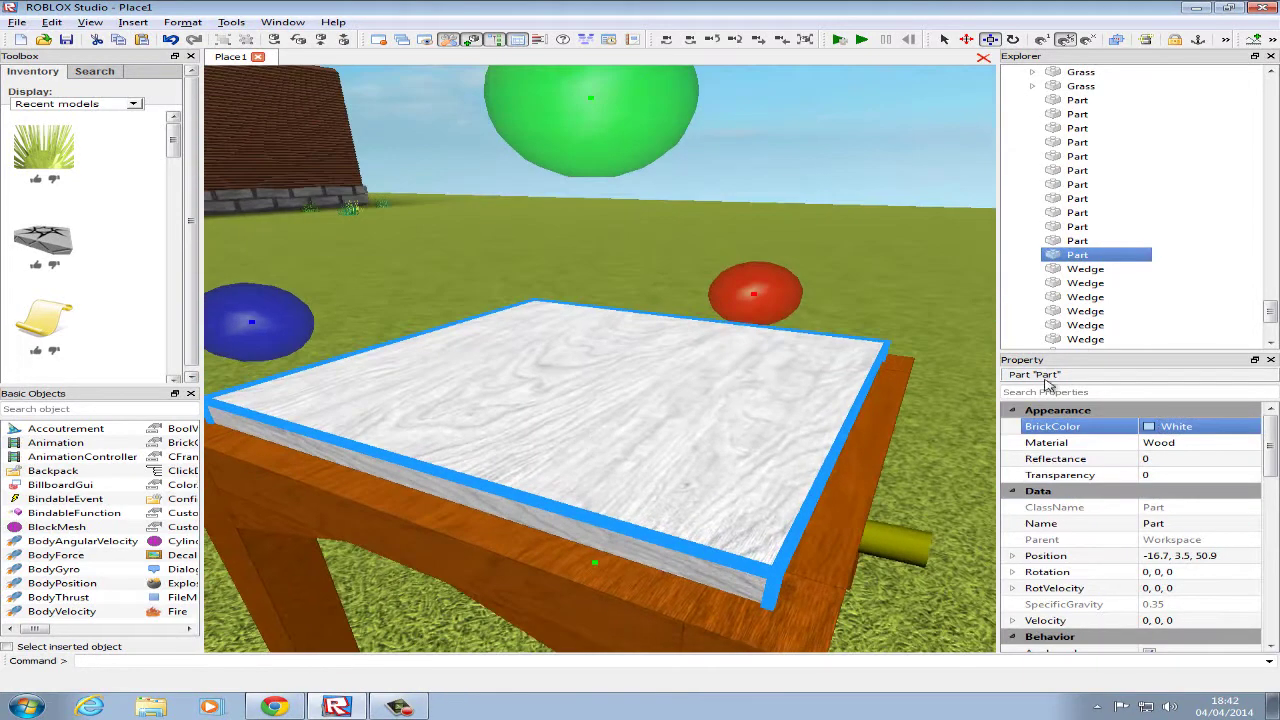
Set the seat part's material to Fabric.
{"action": "left_click", "coordinate": [1251, 427]}
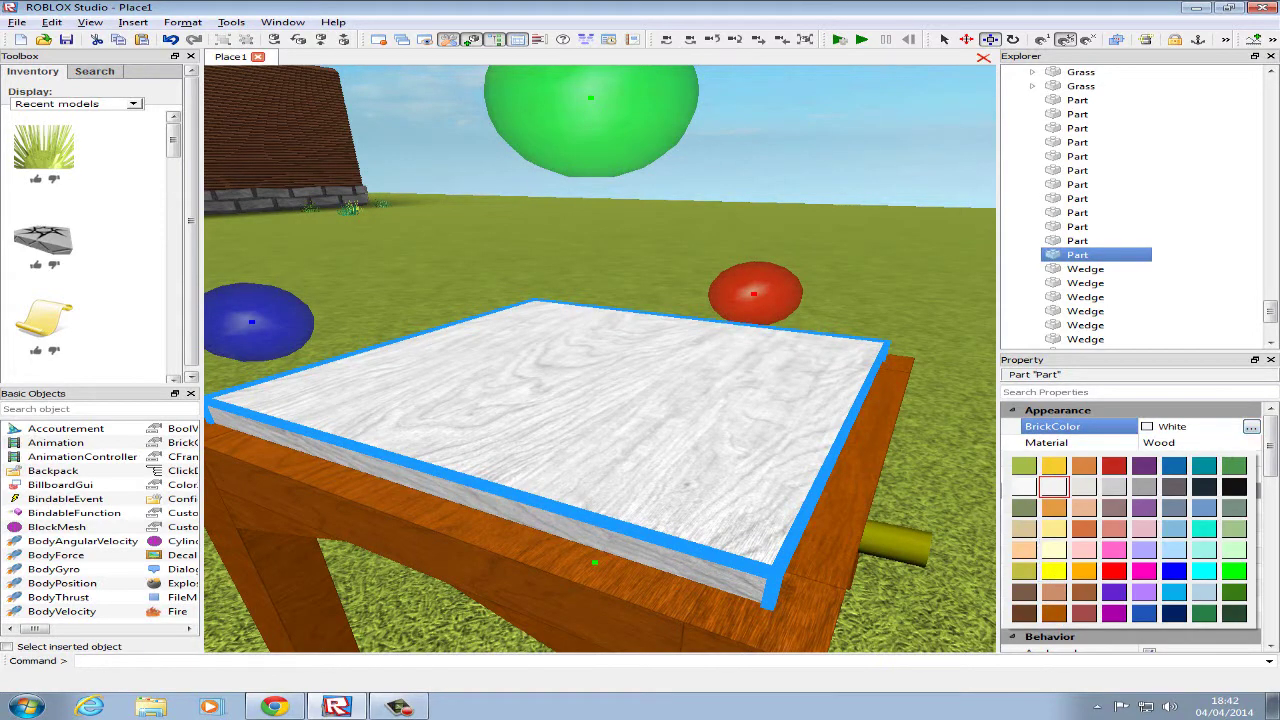
{"action": "left_click", "coordinate": [1229, 448]}
{"action": "left_click", "coordinate": [1229, 447]}
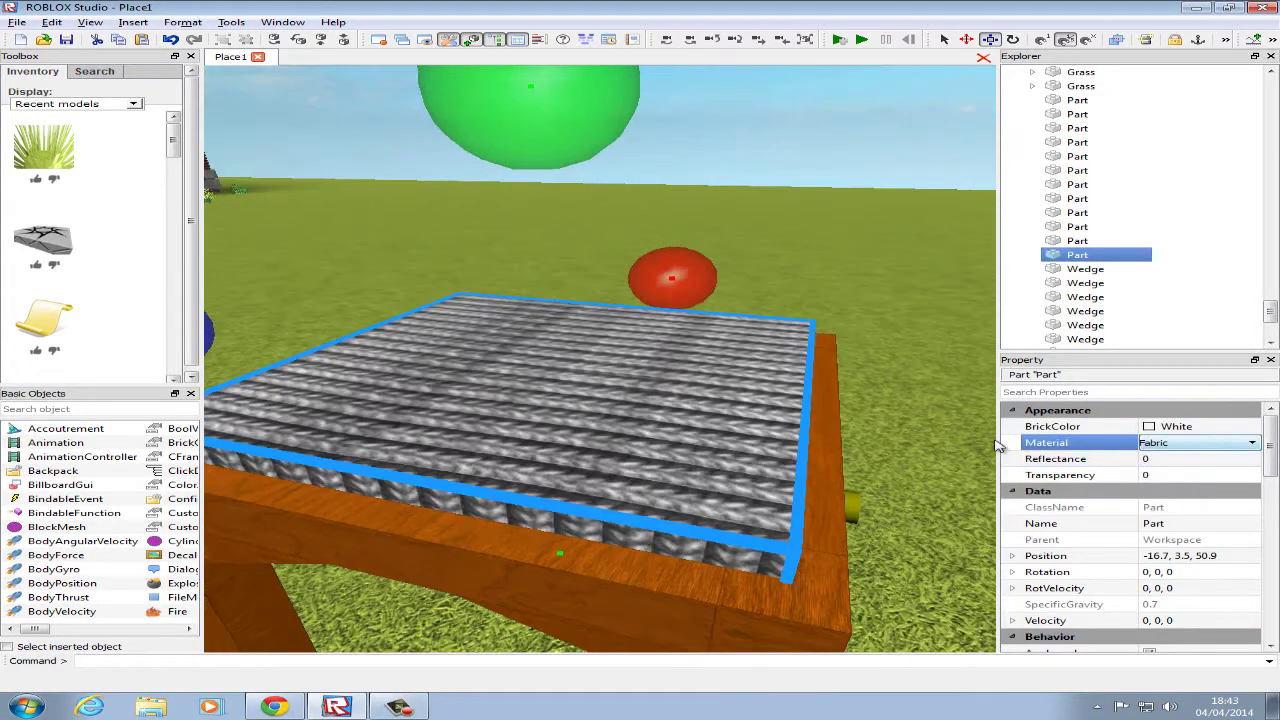
{"action": "scroll", "coordinate": [915, 427], "scroll_direction": "down", "scroll_amount": 5}
{"action": "left_click", "coordinate": [722, 78]}
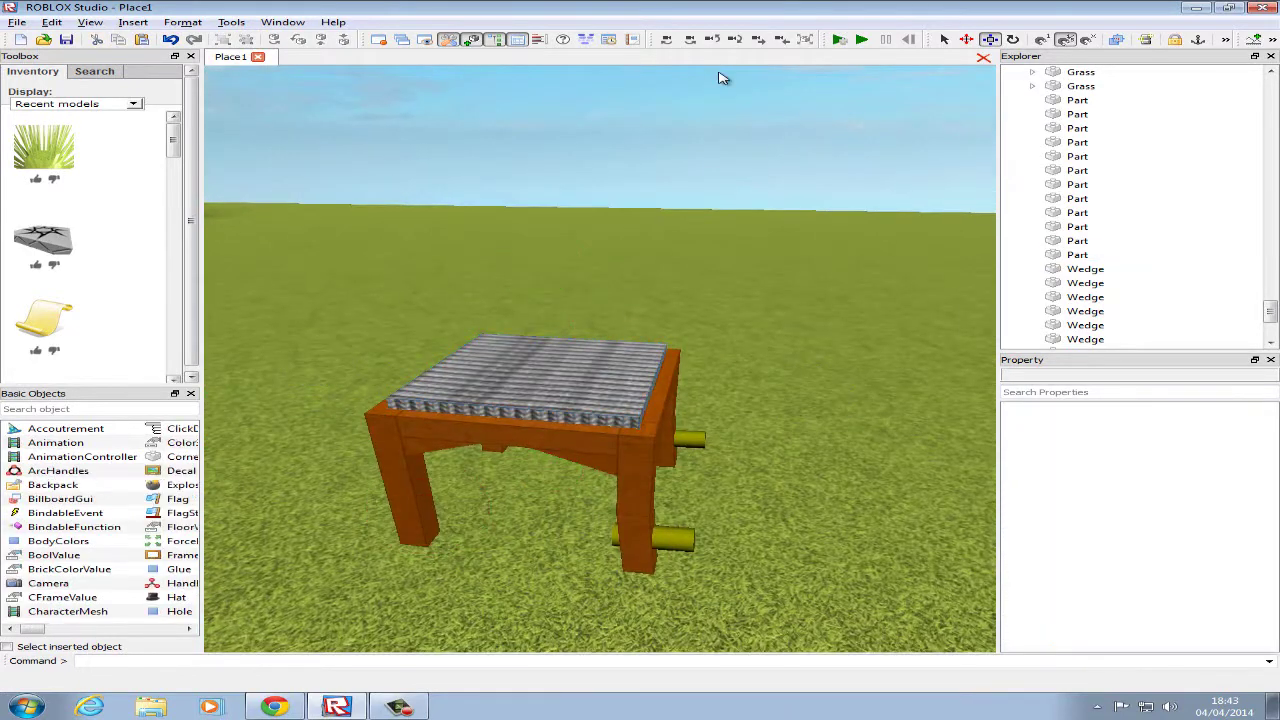
Try to thin the seat down to the level of the frame, and undo the resize.
{"action": "left_click", "coordinate": [612, 368]}
{"action": "scroll", "coordinate": [622, 312], "scroll_direction": "up", "scroll_amount": 5}
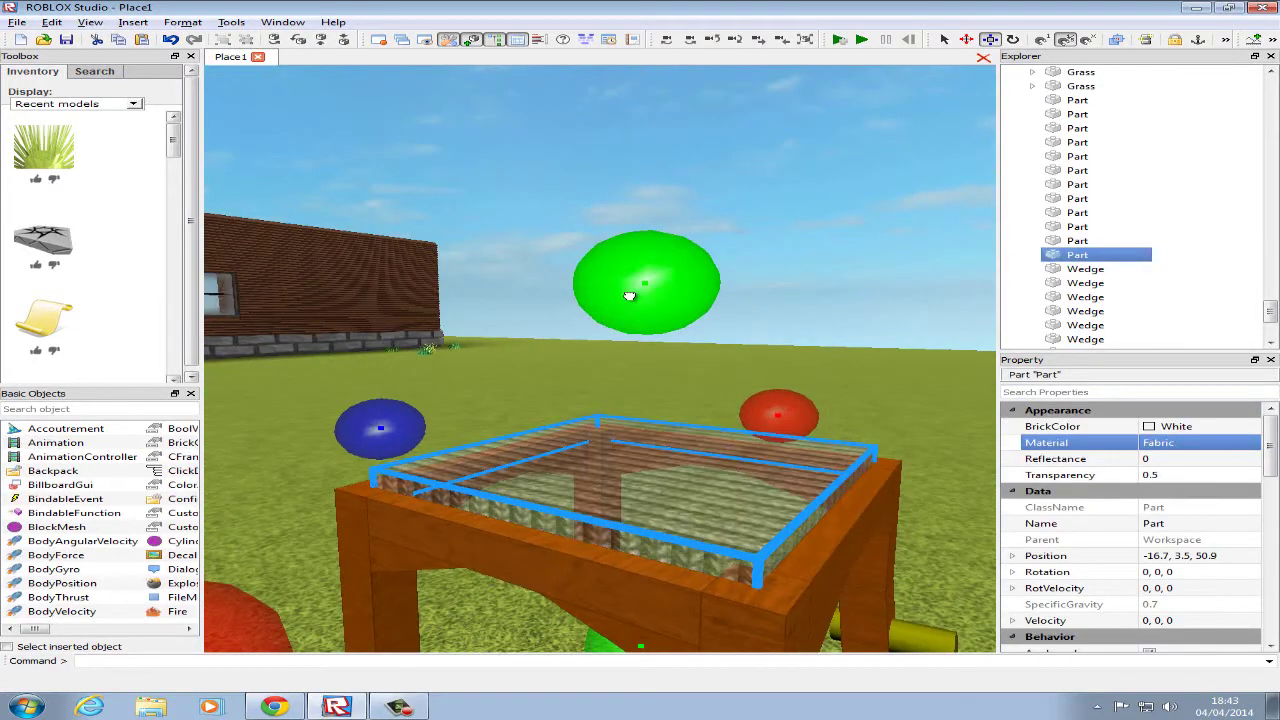
{"action": "left_click_drag", "start_coordinate": [622, 310], "coordinate": [622, 312]}
{"action": "left_click", "coordinate": [568, 261]}
{"action": "left_click", "coordinate": [642, 494]}
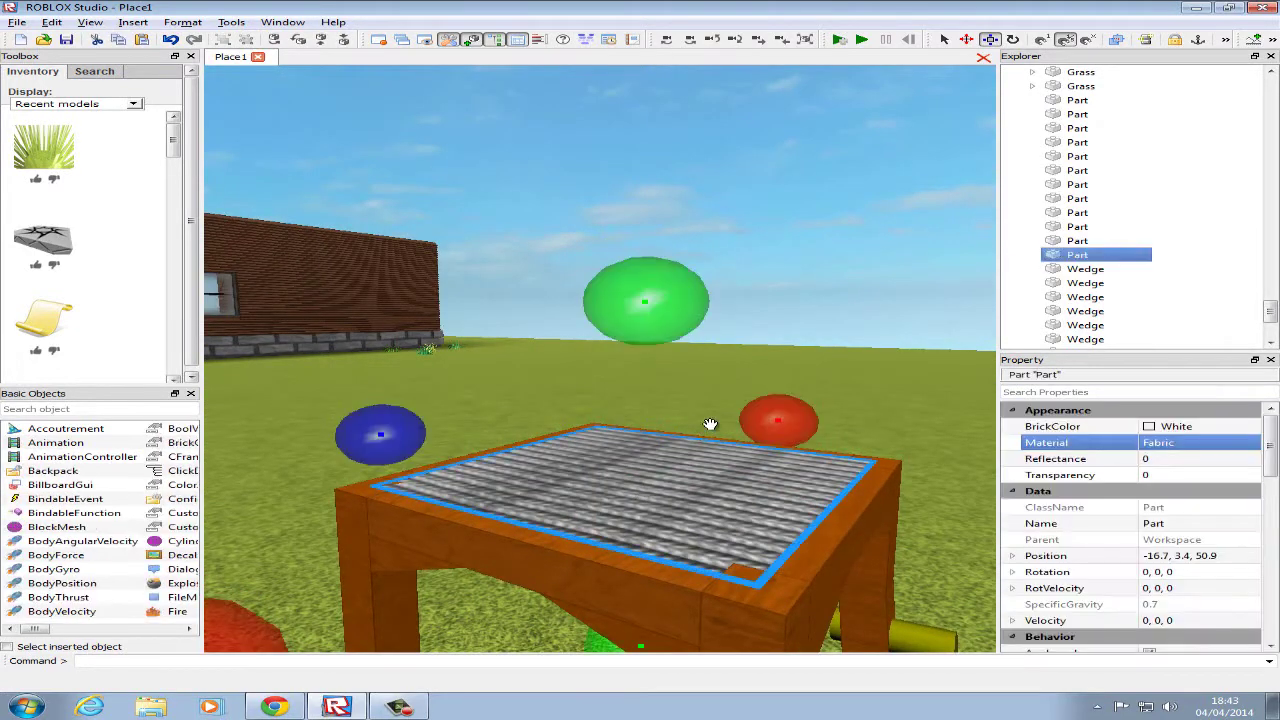
{"action": "key", "text": "ctrl+z"}
{"action": "left_click", "coordinate": [855, 255]}
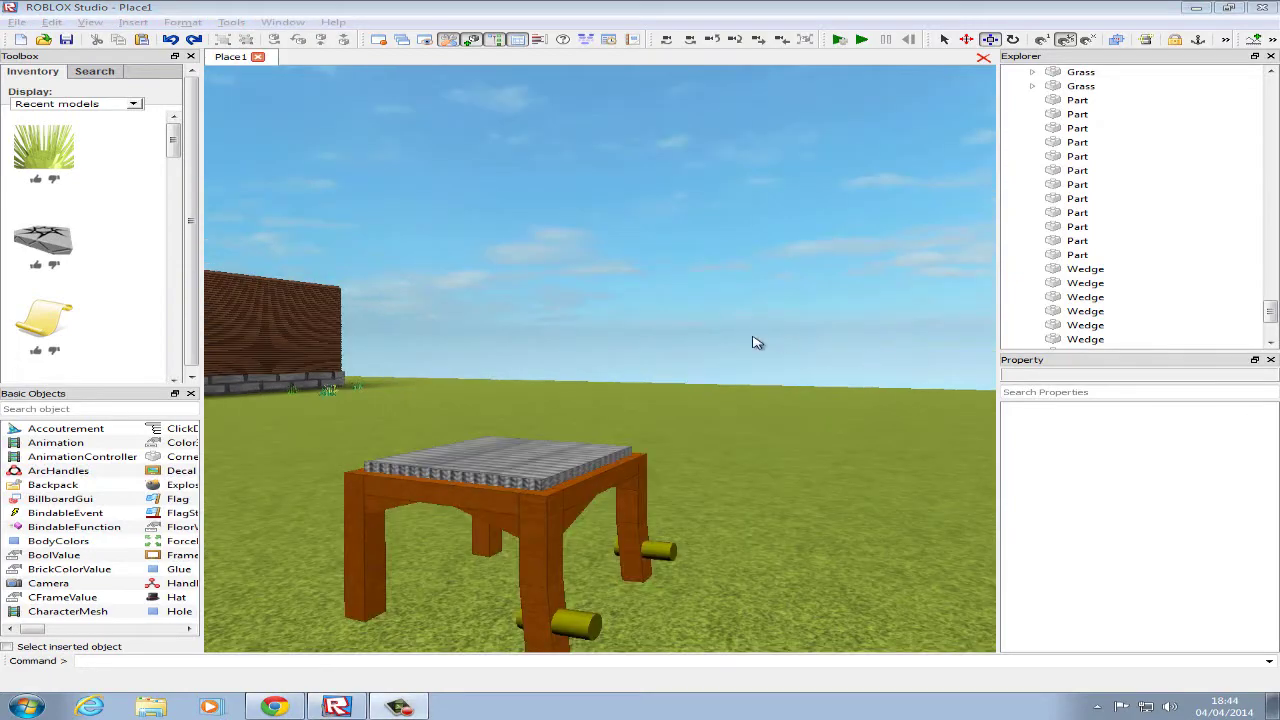
Duplicate the upper part of one hinged rear leg so the copy stands on top of it.
{"action": "mouse_move", "coordinate": [724, 381]}
{"action": "right_mouse_down"}
{"action": "mouse_move", "coordinate": [709, 381]}
{"action": "mouse_move", "coordinate": [723, 386]}
{"action": "right_mouse_up"}
{"action": "key", "text": "w"}
{"action": "key", "text": "a"}
{"action": "key", "text": "s"}
{"action": "key", "text": "w"}
{"action": "key", "text": "s"}
{"action": "key", "text": "d"}
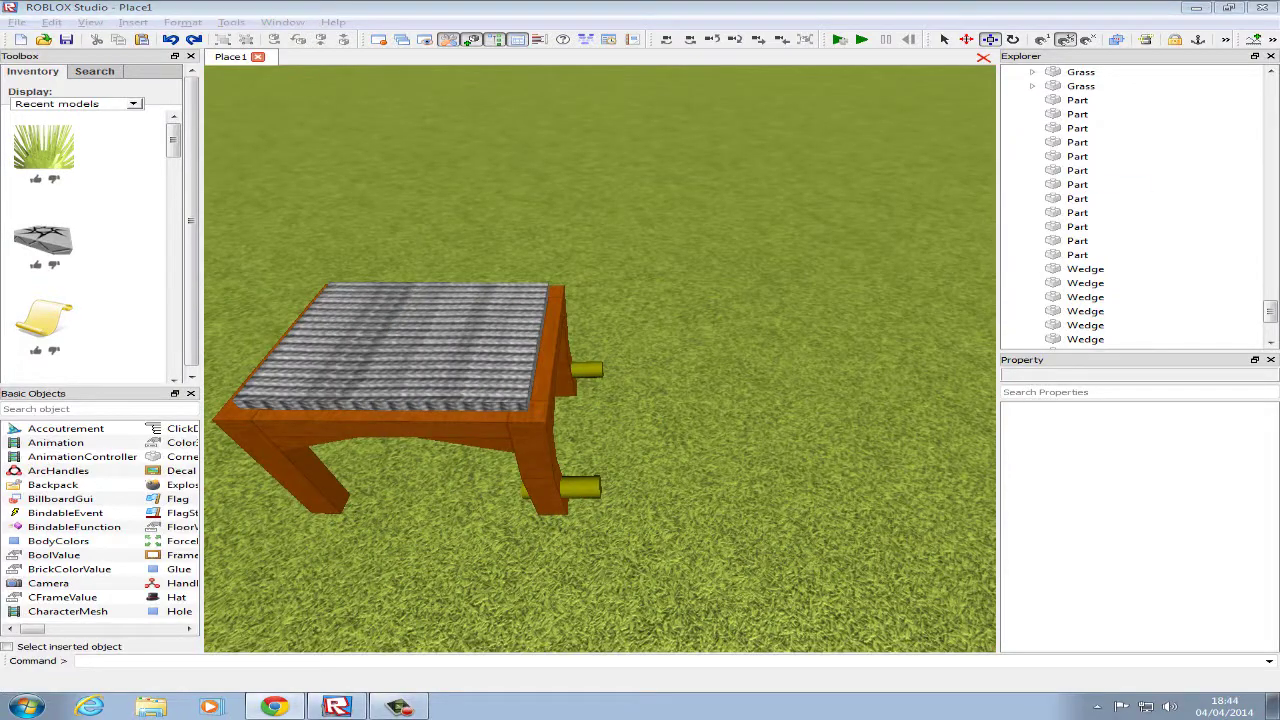
{"action": "left_click", "coordinate": [713, 303]}
{"action": "key", "text": "a"}
{"action": "left_click", "coordinate": [691, 452]}
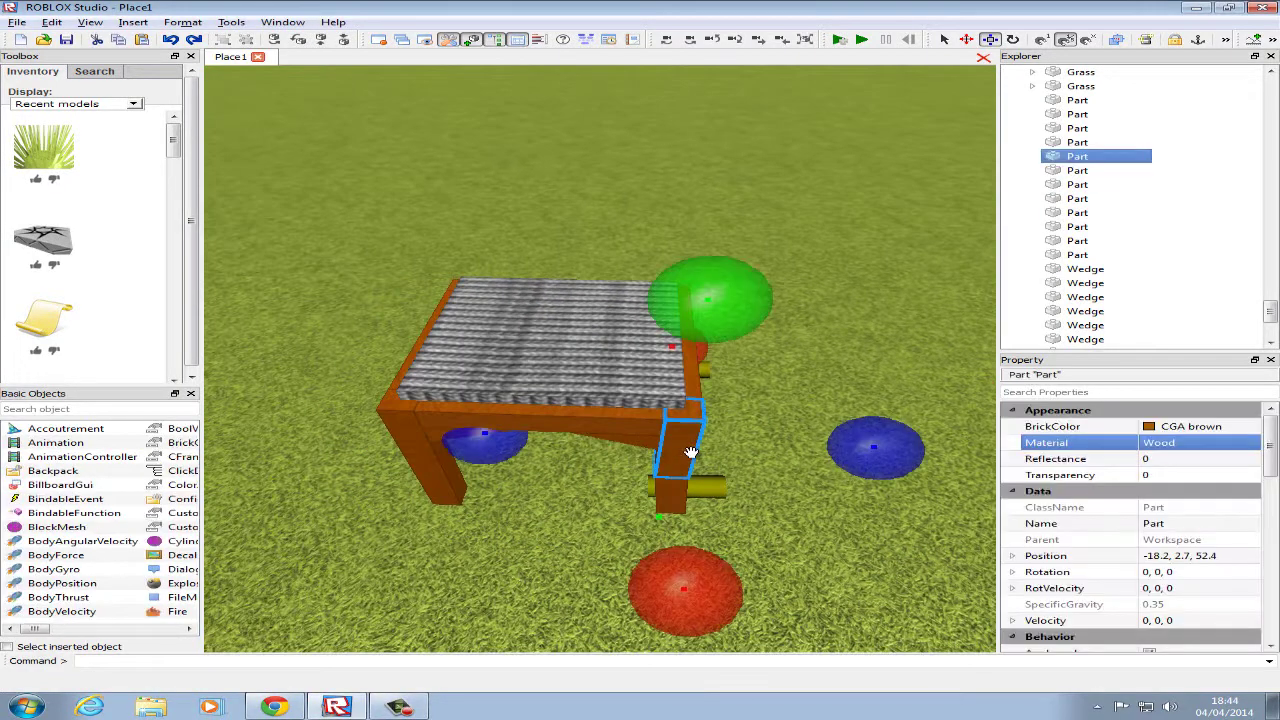
{"action": "key", "text": "ctrl+d"}
Duplicate the upper part of the other hinged leg to start the second back post.
{"action": "key", "text": "w"}
{"action": "right_click_drag", "start_coordinate": [903, 75], "coordinate": [748, 317]}
{"action": "left_click", "coordinate": [766, 309]}
{"action": "key", "text": "ctrl+d"}
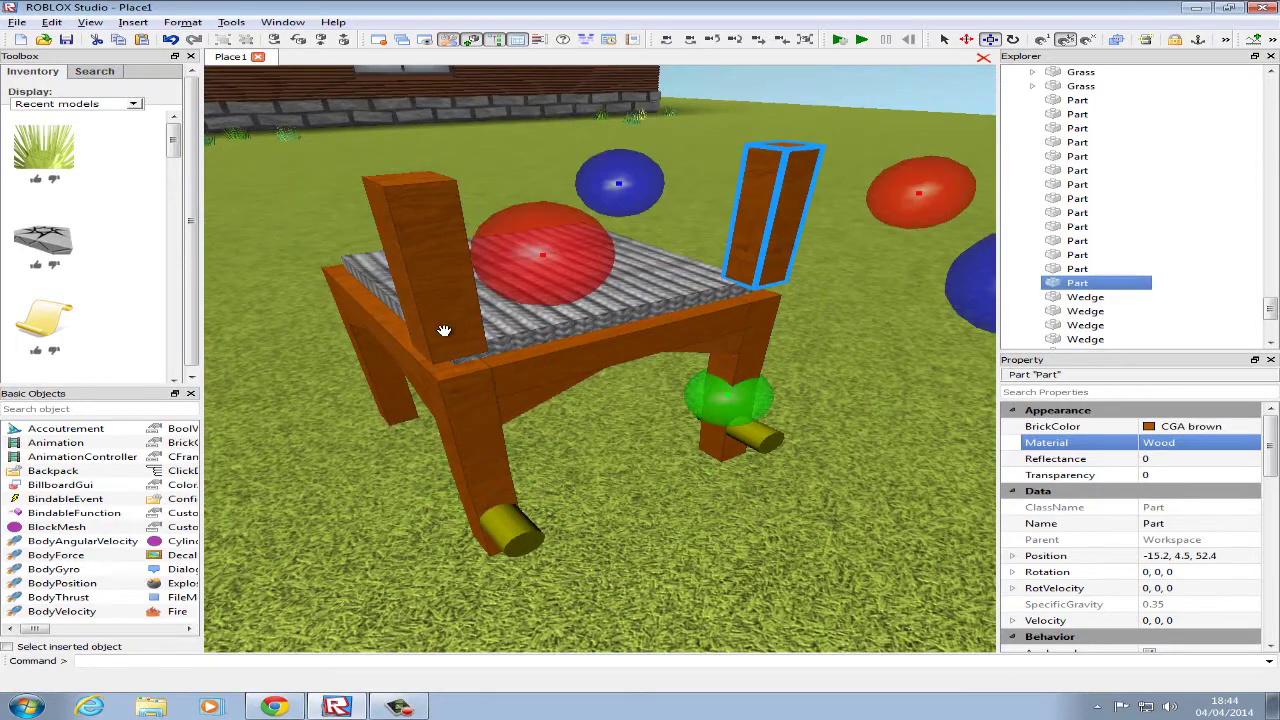
Select both post copies and move them down to sit flush on the rear legs.
{"action": "left_click", "coordinate": [444, 330], "text": "ctrl"}
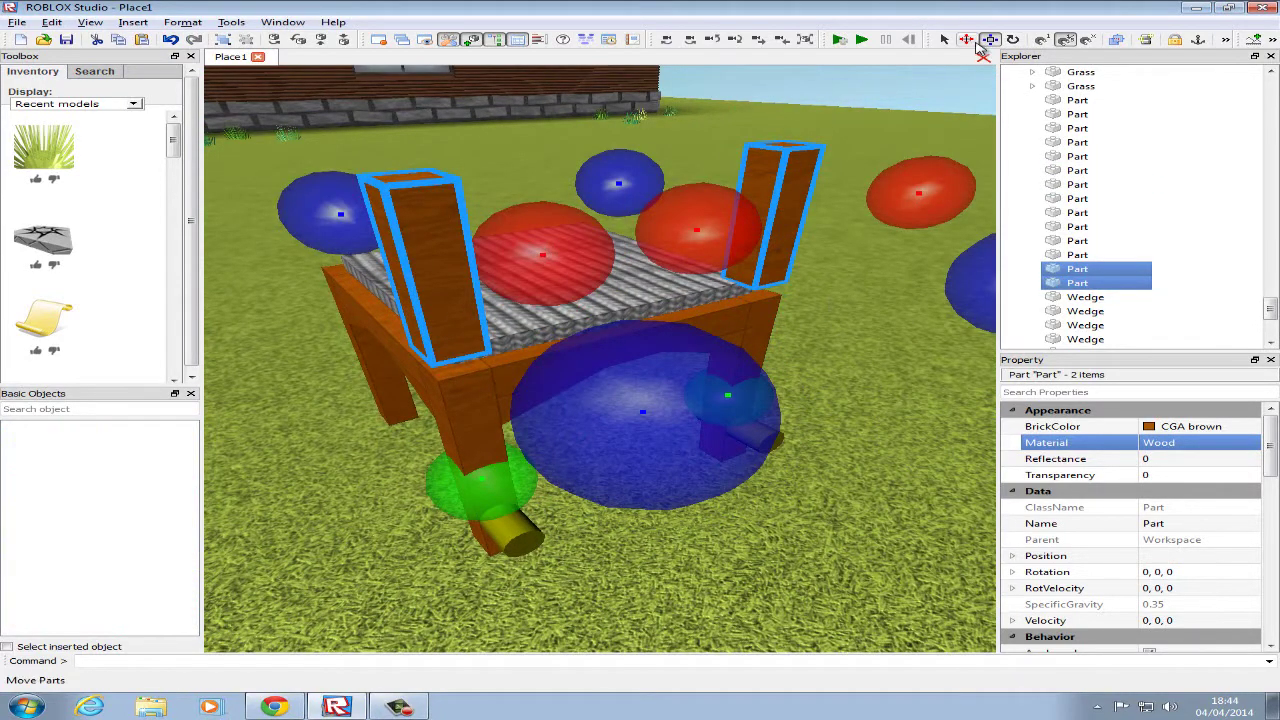
{"action": "left_click", "coordinate": [974, 43]}
{"action": "right_click_drag", "start_coordinate": [680, 137], "coordinate": [668, 118]}
{"action": "left_click_drag", "start_coordinate": [643, 119], "coordinate": [659, 139]}
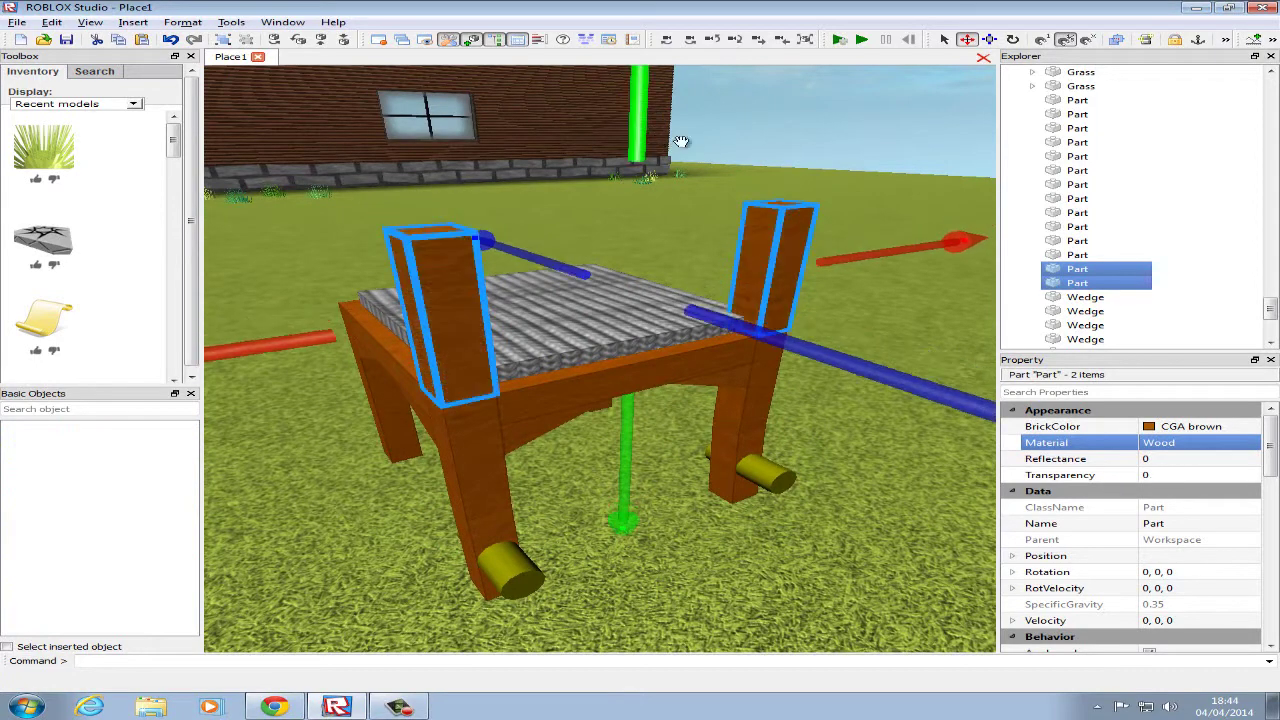
{"action": "right_click_drag", "start_coordinate": [680, 142], "coordinate": [677, 141]}
{"action": "left_click", "coordinate": [812, 246]}
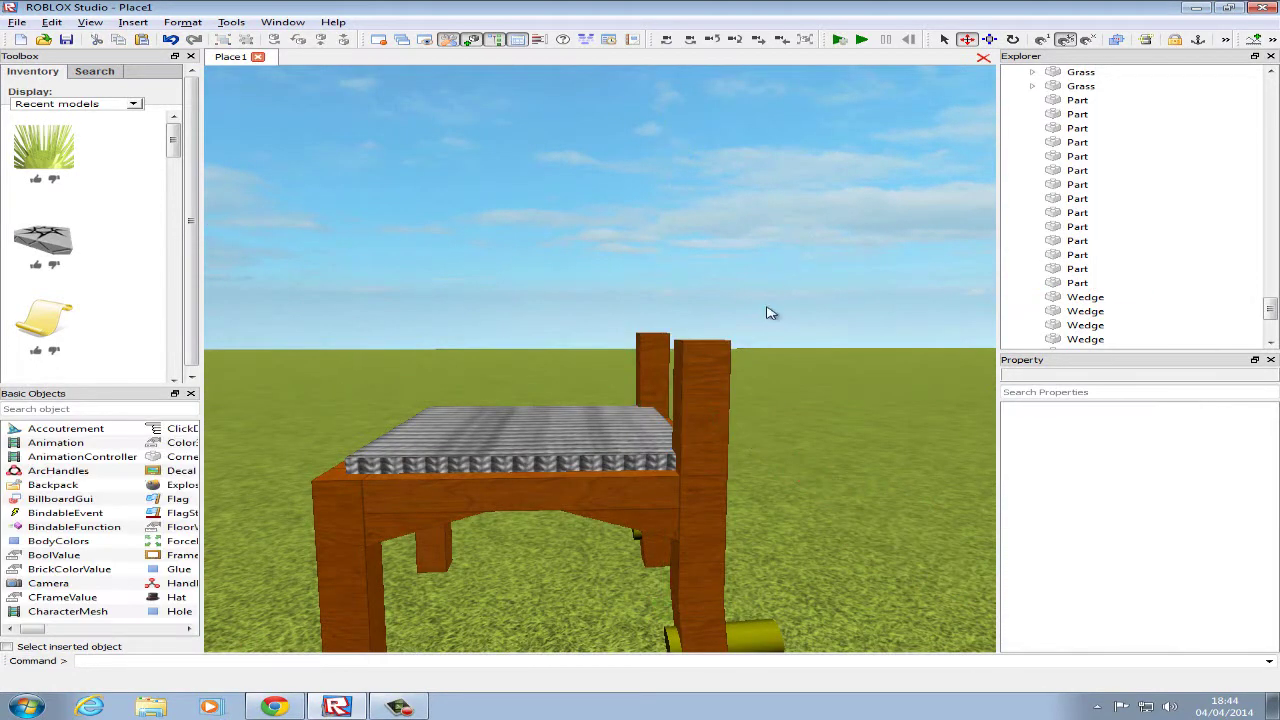
Duplicate the two back post parts together and line the copies up with the original posts.
{"action": "left_click", "coordinate": [712, 366]}
{"action": "left_click", "coordinate": [643, 340], "text": "ctrl"}
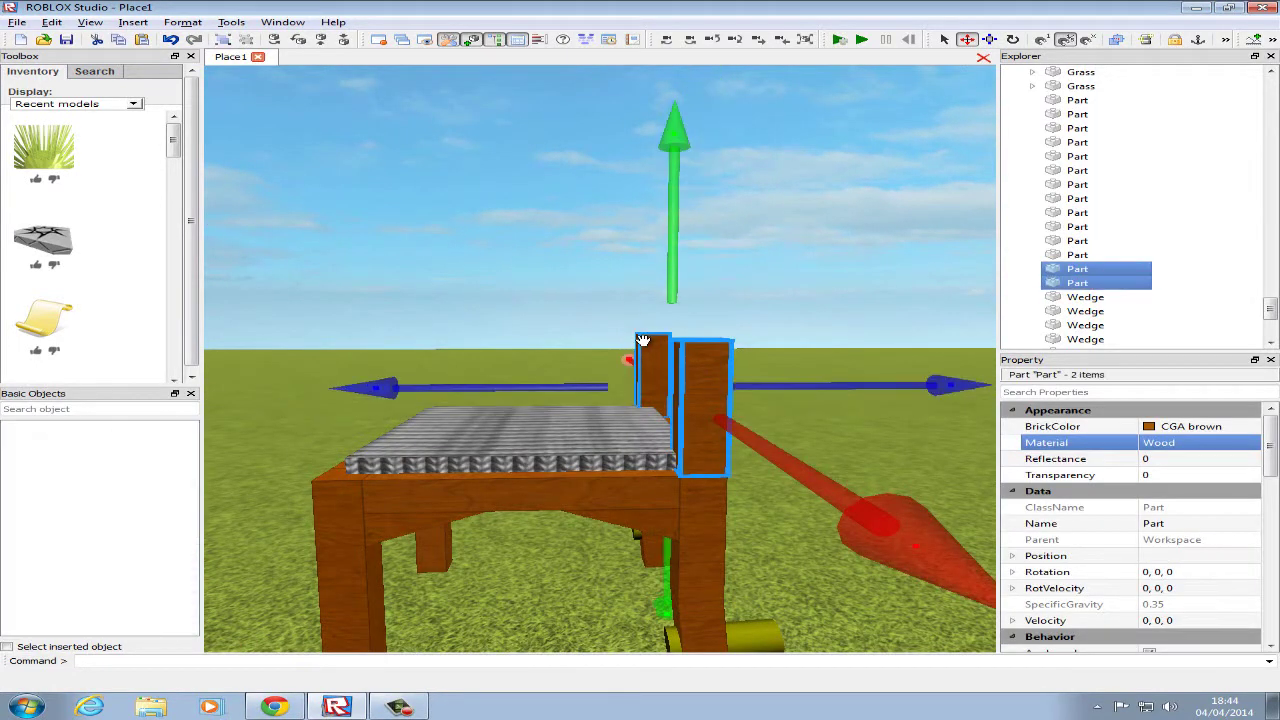
{"action": "key", "text": "ctrl+d"}
{"action": "right_click_drag", "start_coordinate": [685, 346], "coordinate": [759, 411]}
{"action": "left_click_drag", "start_coordinate": [774, 479], "coordinate": [748, 443]}
{"action": "scroll", "coordinate": [748, 443], "scroll_direction": "down", "scroll_amount": 3}
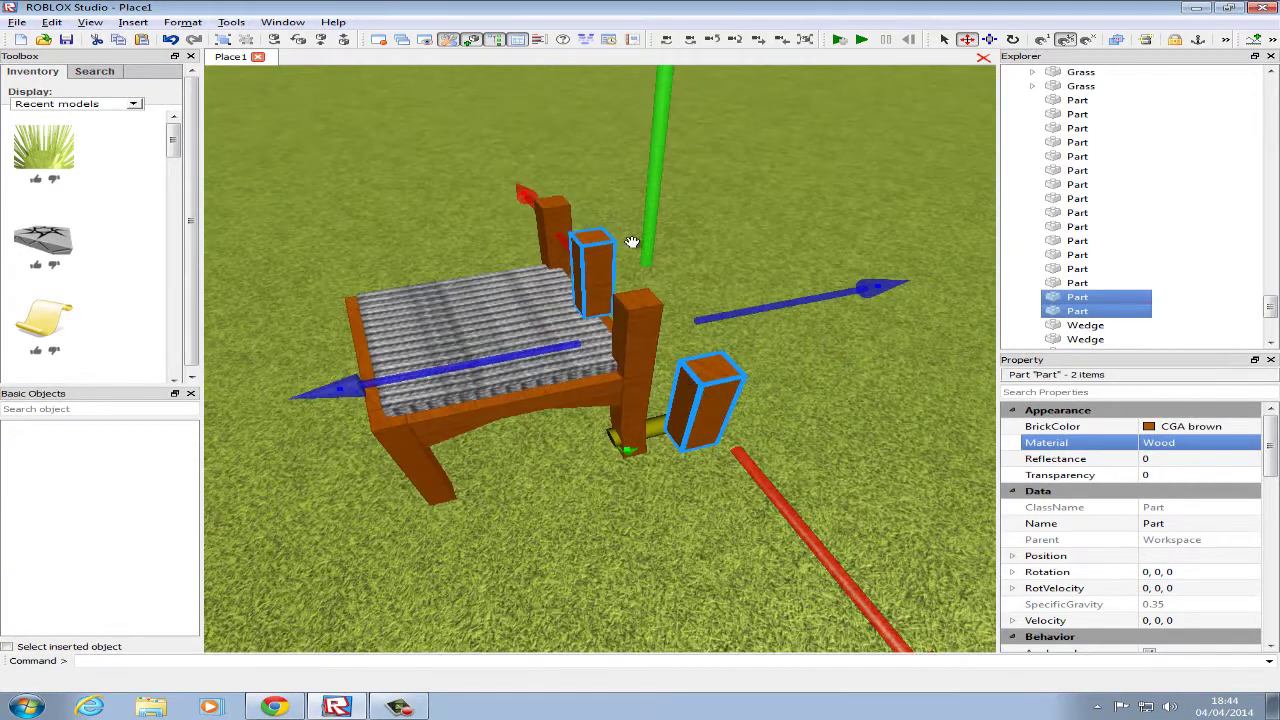
{"action": "left_click_drag", "start_coordinate": [800, 514], "coordinate": [683, 425]}
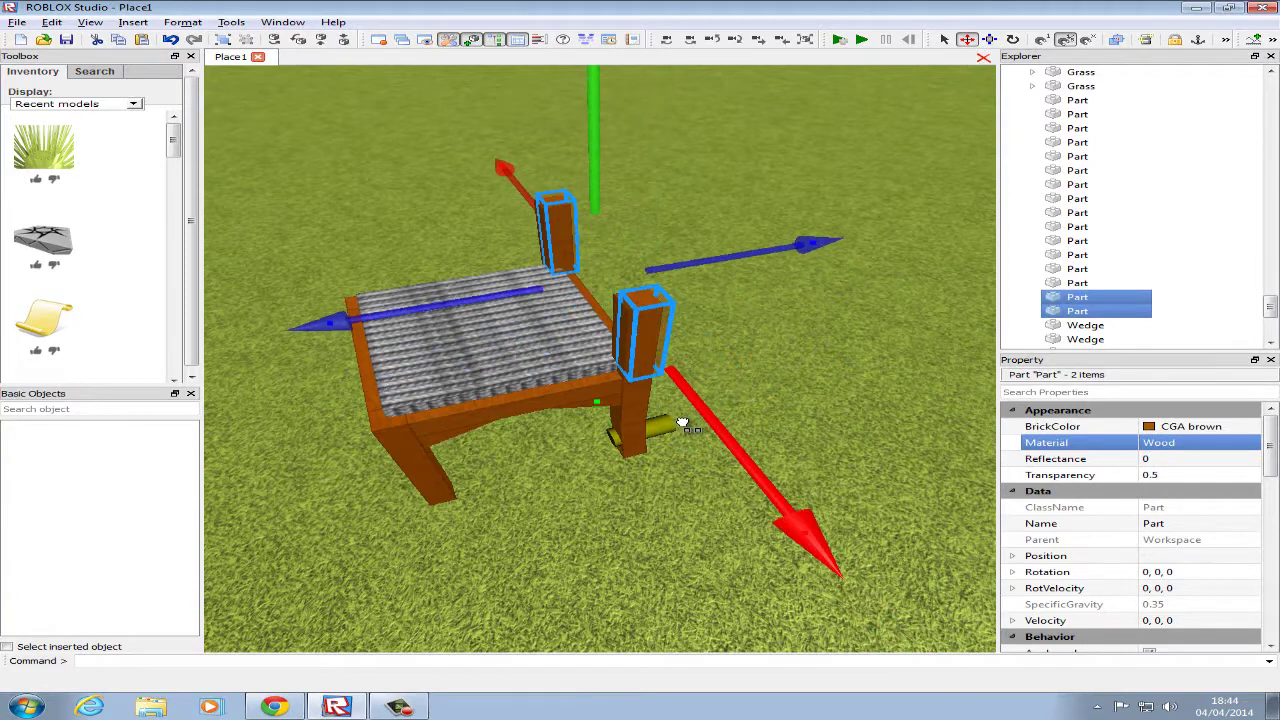
Raise the two aligned copies to stack them on top of the existing back posts.
{"action": "left_click_drag", "start_coordinate": [596, 178], "coordinate": [622, 75]}
{"action": "scroll", "coordinate": [646, 86], "scroll_direction": "up", "scroll_amount": 3}
{"action": "right_click_drag", "start_coordinate": [646, 86], "coordinate": [659, 142]}
{"action": "scroll", "coordinate": [659, 142], "scroll_direction": "down", "scroll_amount": 3}
{"action": "left_click", "coordinate": [658, 141]}
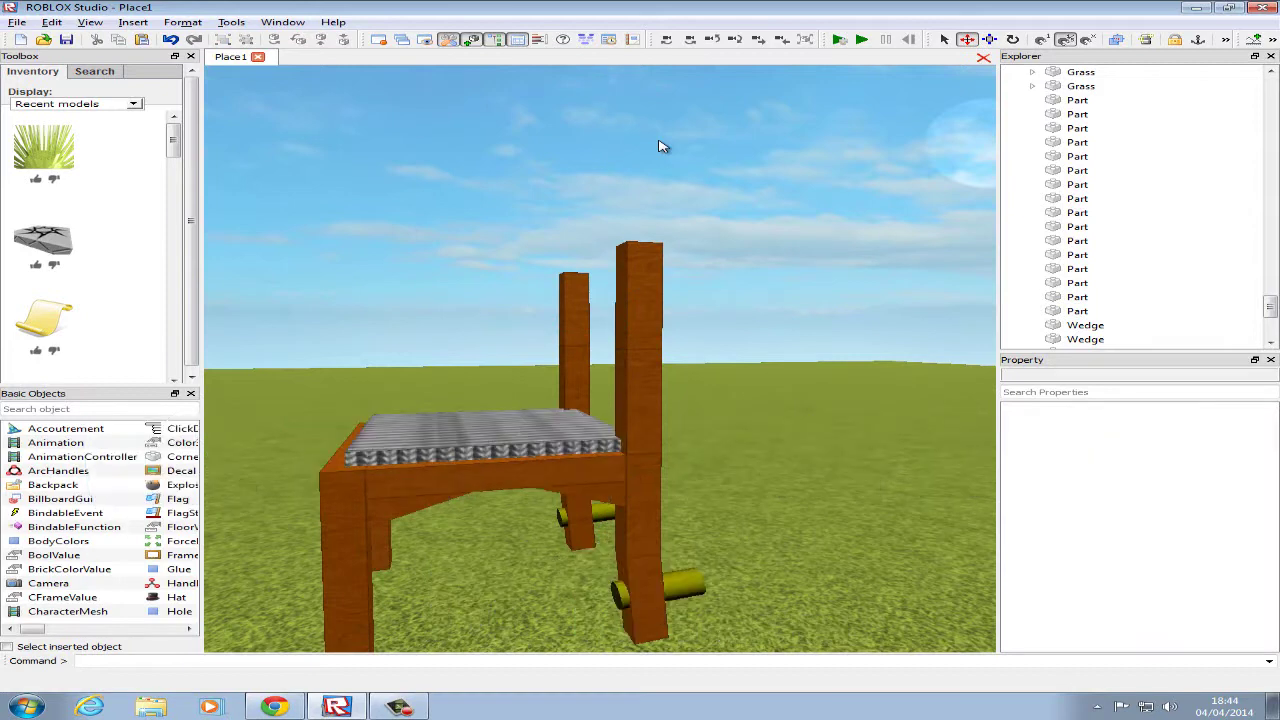
Duplicate the top parts of both back posts and stack the copies above them as a third section.
{"action": "left_click", "coordinate": [579, 287]}
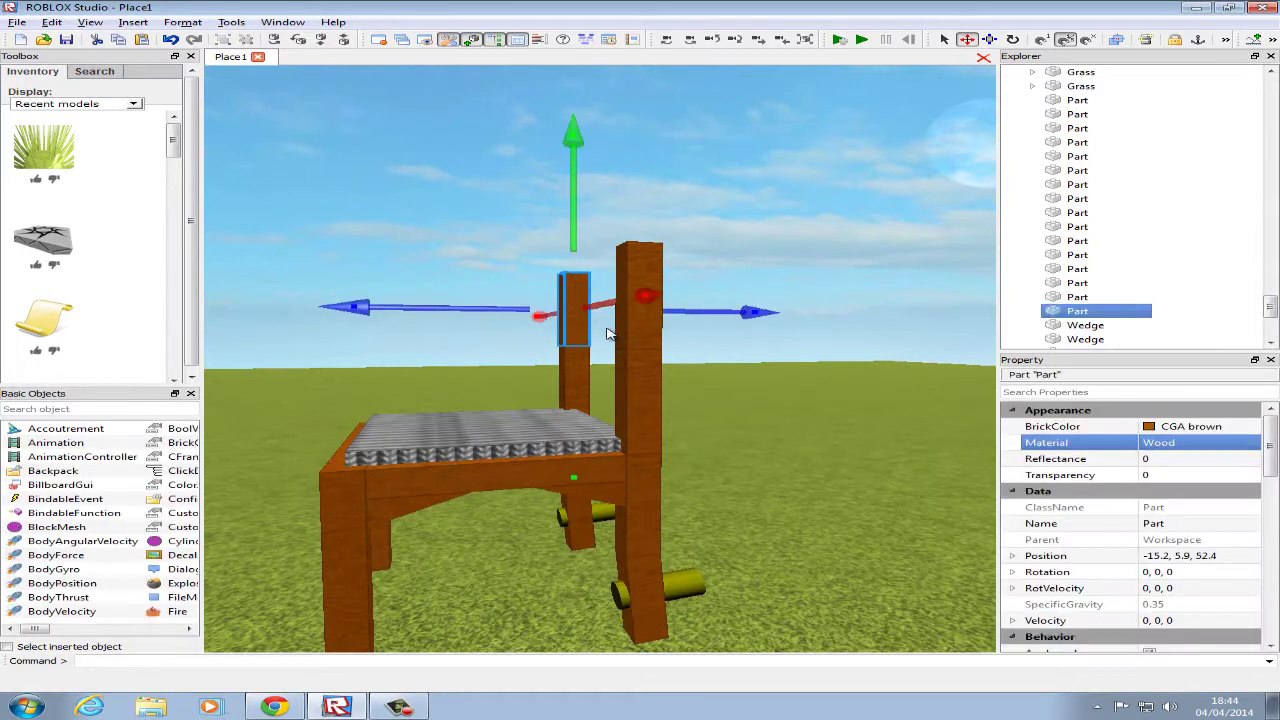
{"action": "left_click", "coordinate": [638, 336], "text": "ctrl"}
{"action": "key", "text": "ctrl+v"}
{"action": "right_click_drag", "start_coordinate": [638, 336], "coordinate": [722, 380]}
{"action": "left_click_drag", "start_coordinate": [463, 242], "coordinate": [588, 279]}
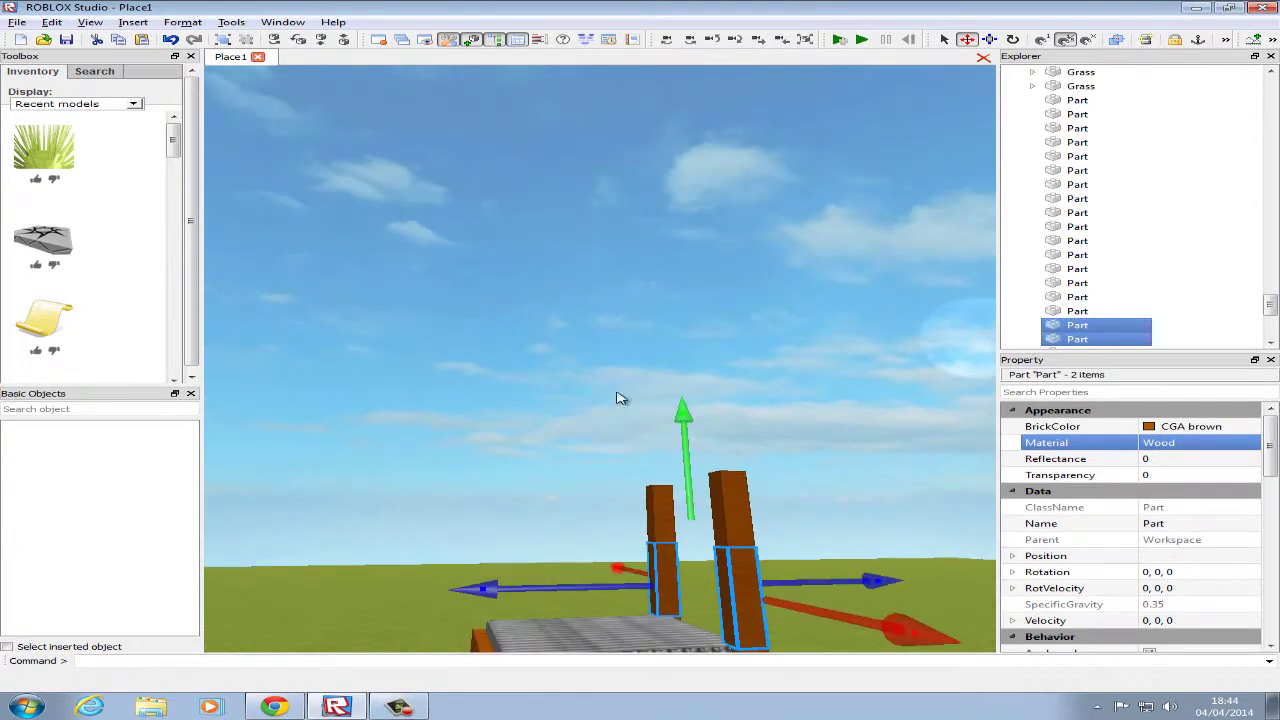
{"action": "left_click_drag", "start_coordinate": [678, 383], "coordinate": [677, 303]}
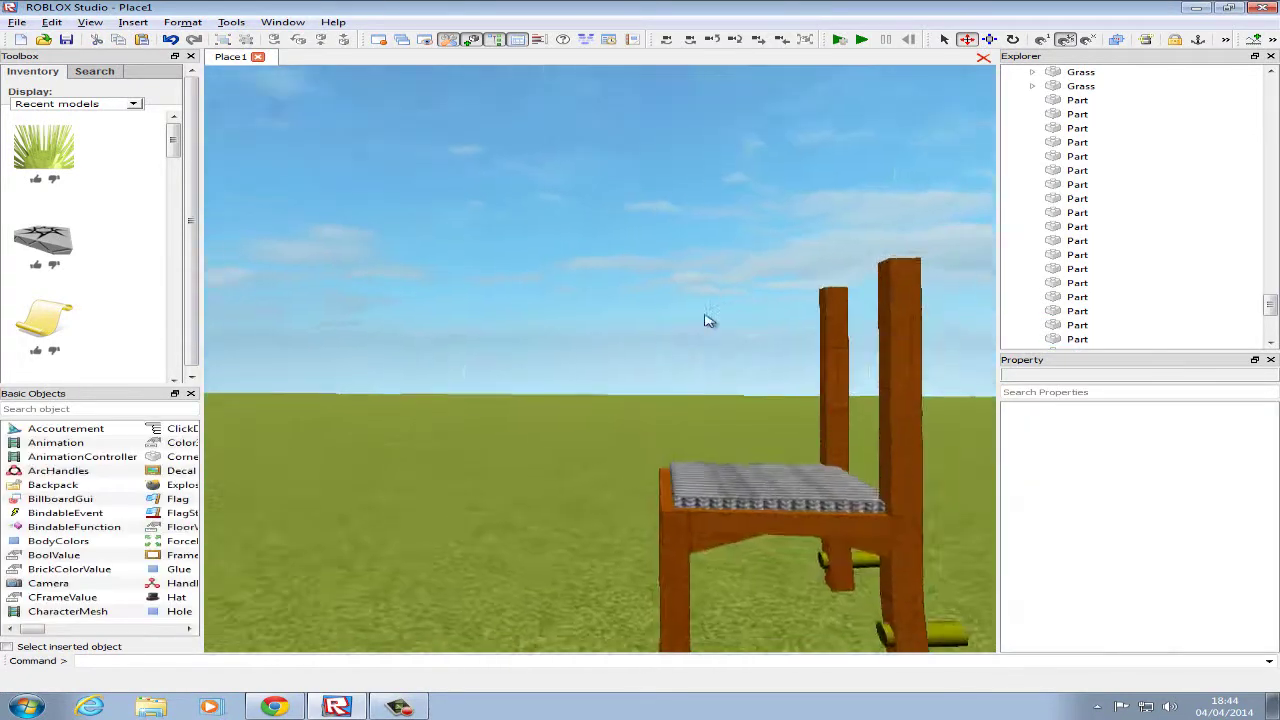
Select the three sections of one back post above the seat and duplicate them.
{"action": "mouse_move", "coordinate": [709, 320]}
{"action": "right_mouse_down"}
{"action": "mouse_move", "coordinate": [723, 313]}
{"action": "mouse_move", "coordinate": [708, 311]}
{"action": "right_mouse_up"}
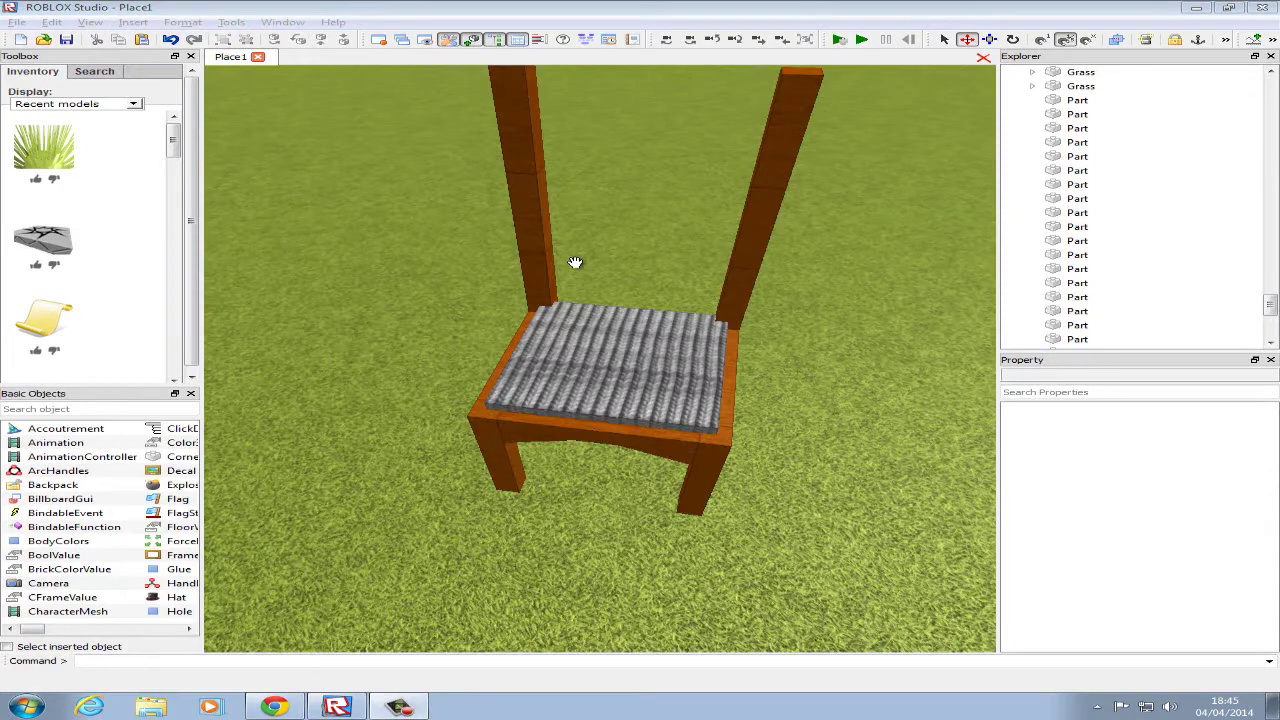
{"action": "right_click_drag", "start_coordinate": [710, 351], "coordinate": [567, 458]}
{"action": "scroll", "coordinate": [706, 337], "scroll_direction": "up", "scroll_amount": 3}
{"action": "left_click", "coordinate": [567, 458]}
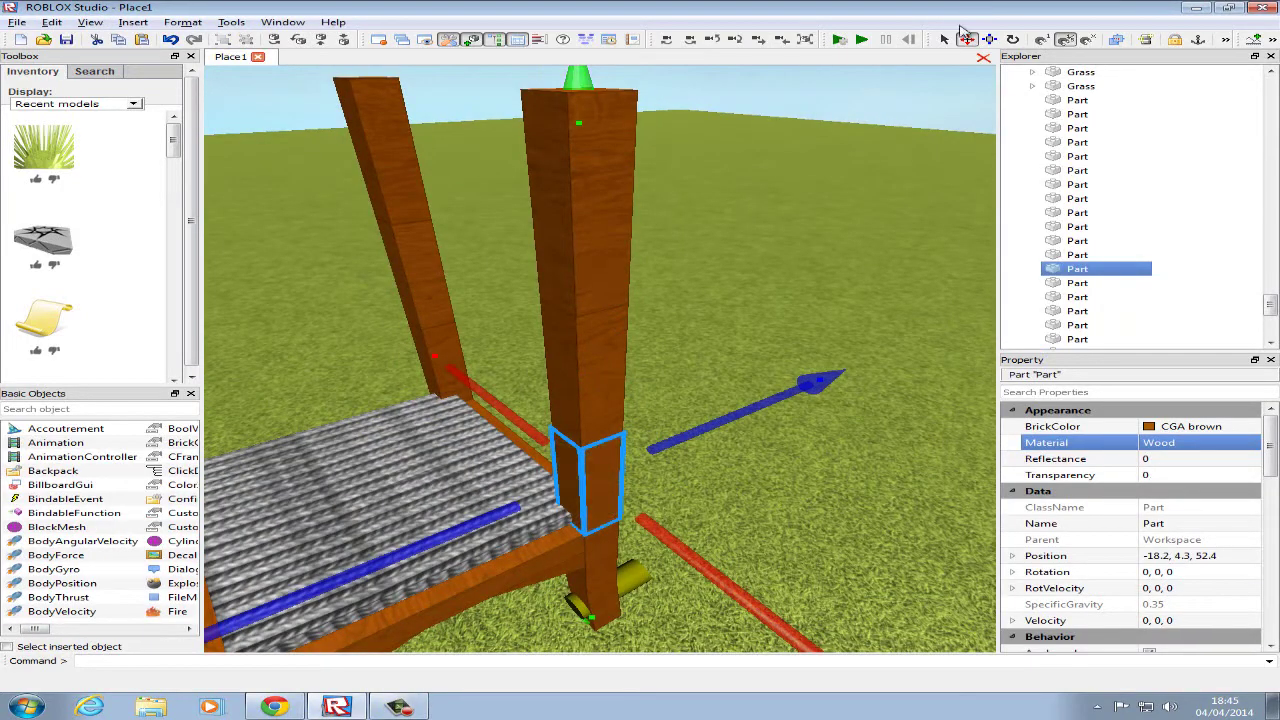
{"action": "left_click", "coordinate": [836, 223], "text": "ctrl"}
{"action": "left_click", "coordinate": [598, 233], "text": "ctrl"}
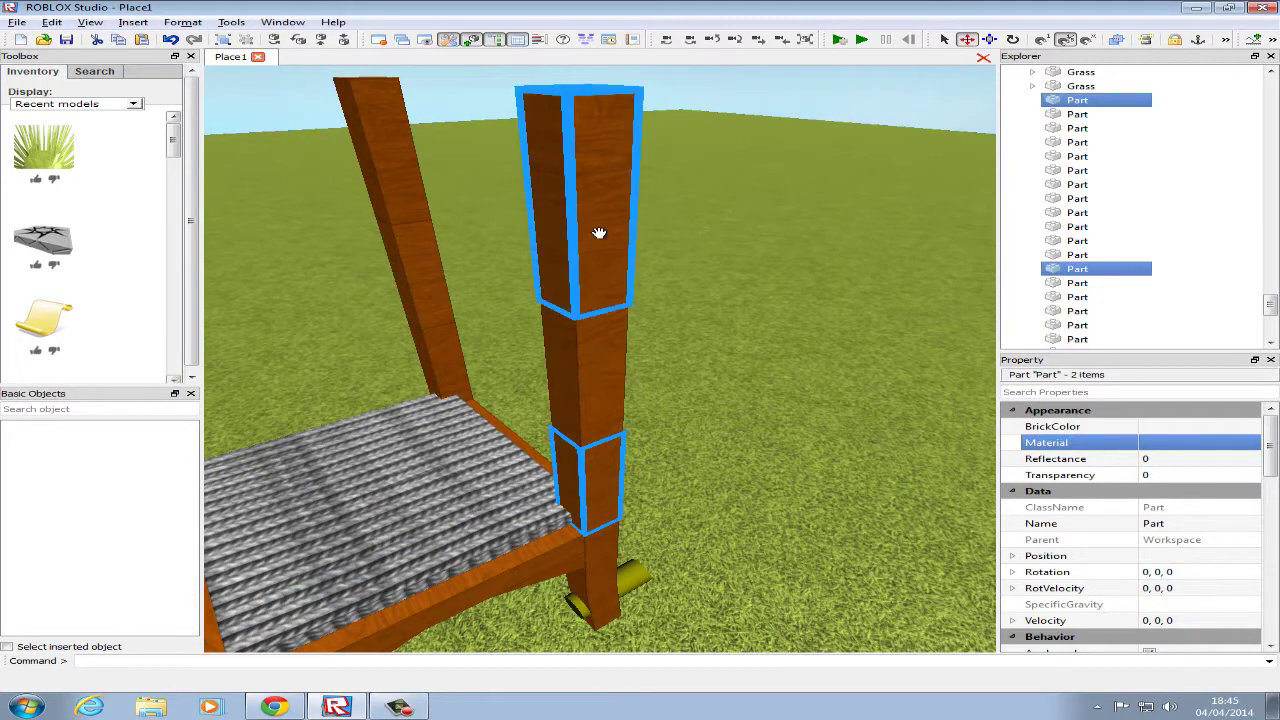
{"action": "left_click", "coordinate": [601, 365], "text": "ctrl"}
{"action": "left_click", "coordinate": [757, 215], "text": "ctrl"}
{"action": "key", "text": "ctrl+d"}
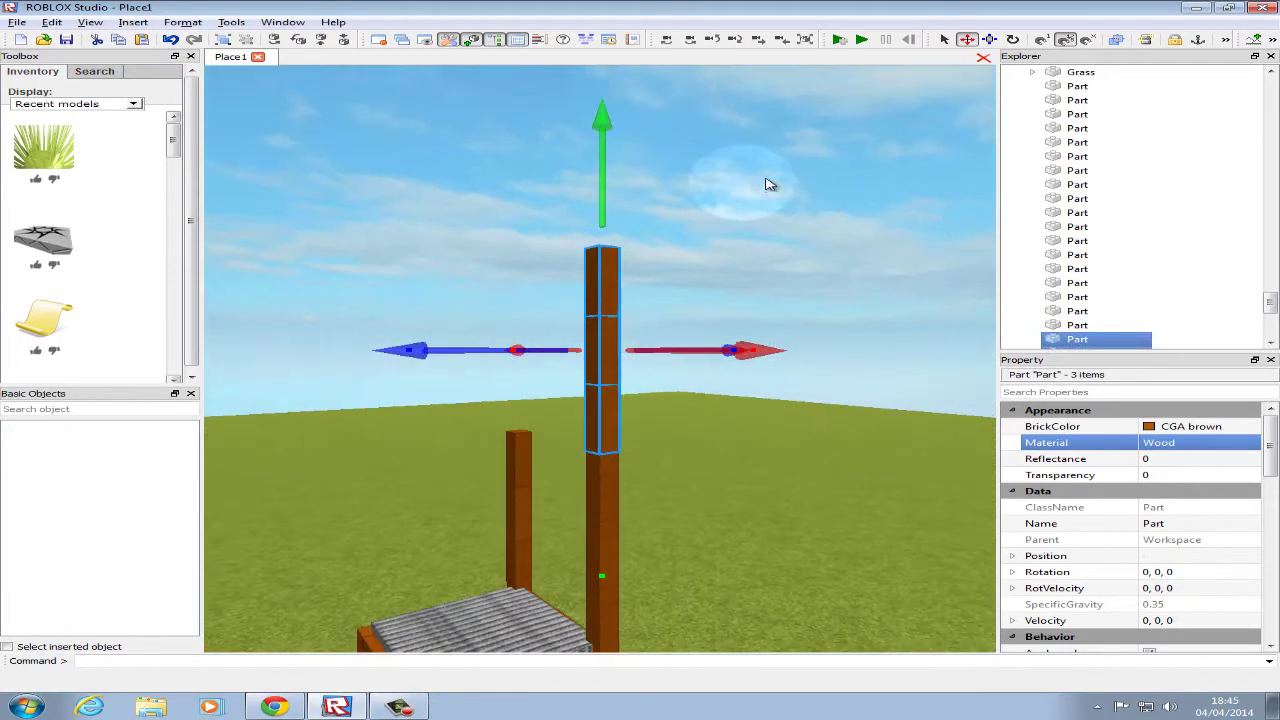
Lower the duplicated post to seat level and move it inward to serve as a backrest slat.
{"action": "left_click_drag", "start_coordinate": [613, 212], "coordinate": [648, 500]}
{"action": "right_click_drag", "start_coordinate": [680, 558], "coordinate": [714, 466]}
{"action": "mouse_move", "coordinate": [703, 450]}
{"action": "left_mouse_down"}
{"action": "mouse_move", "coordinate": [672, 453]}
{"action": "mouse_move", "coordinate": [683, 454]}
{"action": "left_mouse_up"}
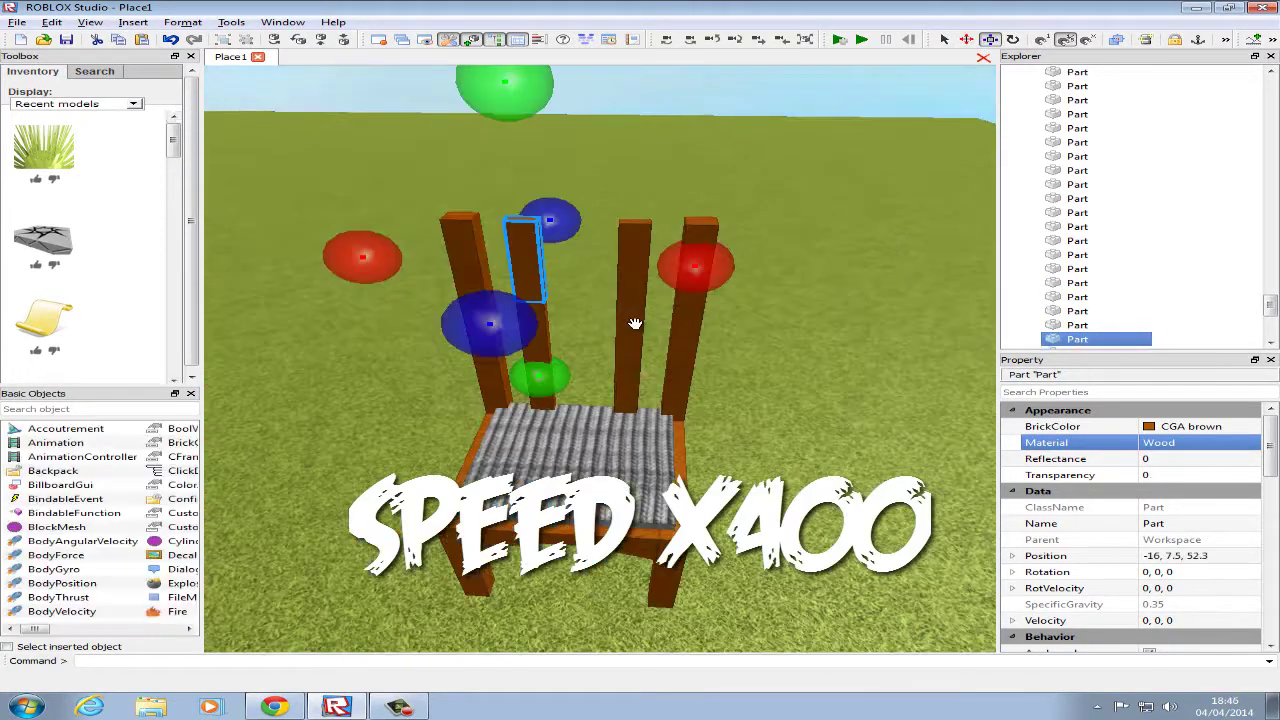
Duplicate the three sections of one inner backrest slat and lower the copy to seat level.
{"action": "left_click", "coordinate": [967, 39]}
{"action": "left_click", "coordinate": [629, 337]}
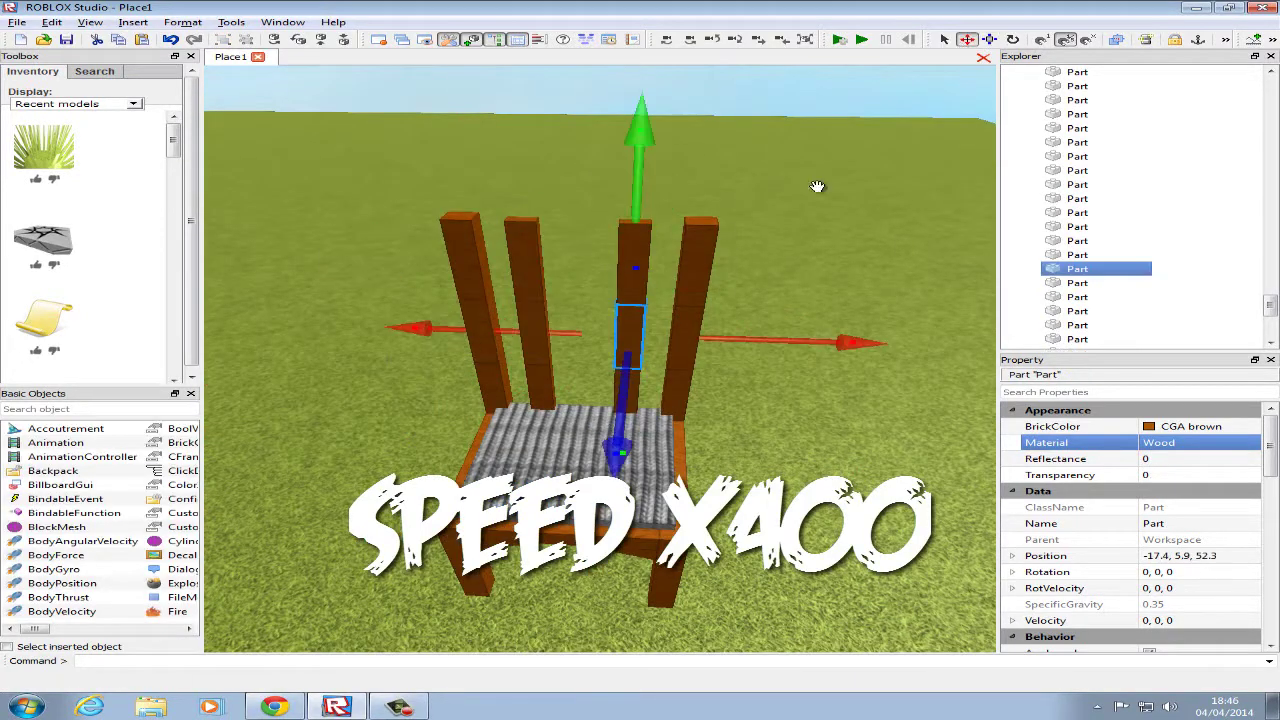
{"action": "left_click", "coordinate": [633, 264], "text": "ctrl"}
{"action": "left_click", "coordinate": [627, 390], "text": "ctrl"}
{"action": "left_click", "coordinate": [871, 274], "text": "ctrl"}
{"action": "left_click", "coordinate": [871, 274], "text": "ctrl"}
{"action": "key", "text": "ctrl+v"}
{"action": "right_click_drag", "start_coordinate": [871, 274], "coordinate": [868, 240]}
{"action": "left_click_drag", "start_coordinate": [608, 186], "coordinate": [604, 390]}
Paste another three-section slat and move it beside the inner slat near the opposite post.
{"action": "key", "text": "ctrl+v"}
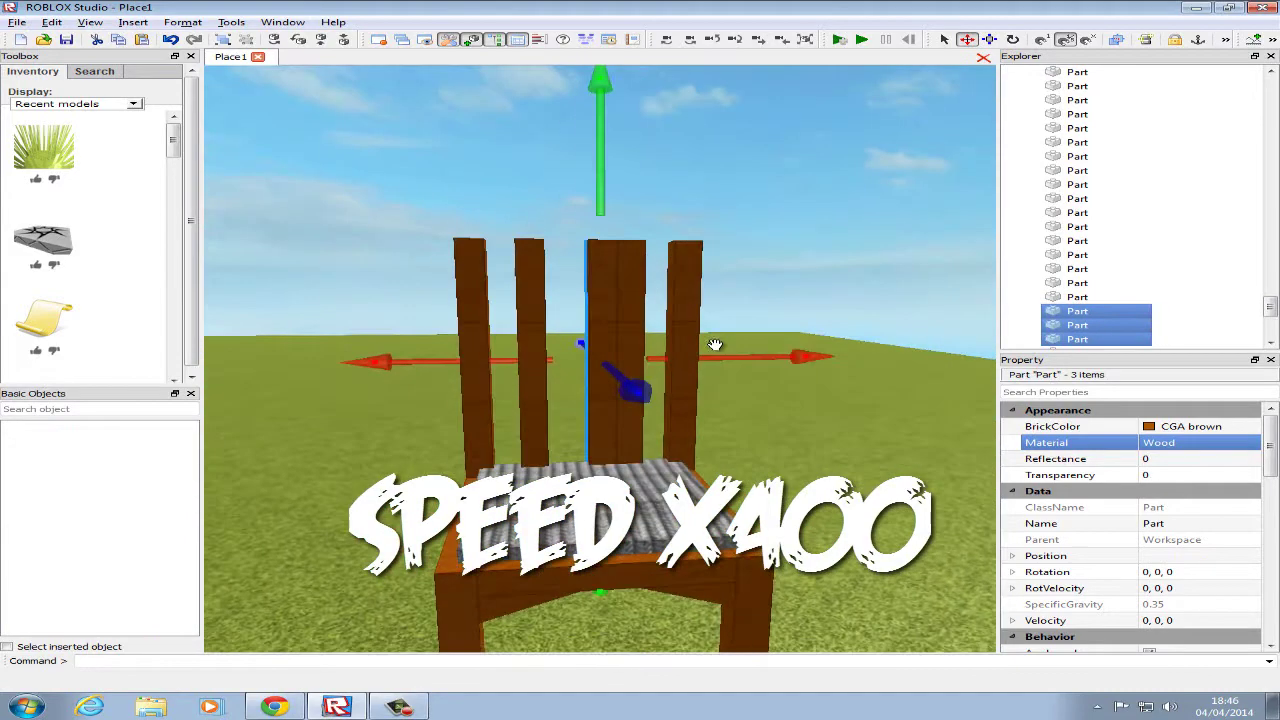
{"action": "left_click_drag", "start_coordinate": [714, 346], "coordinate": [684, 367]}
{"action": "right_click_drag", "start_coordinate": [684, 367], "coordinate": [820, 310]}
{"action": "left_click_drag", "start_coordinate": [820, 310], "coordinate": [837, 320]}
{"action": "right_click_drag", "start_coordinate": [837, 320], "coordinate": [813, 306]}
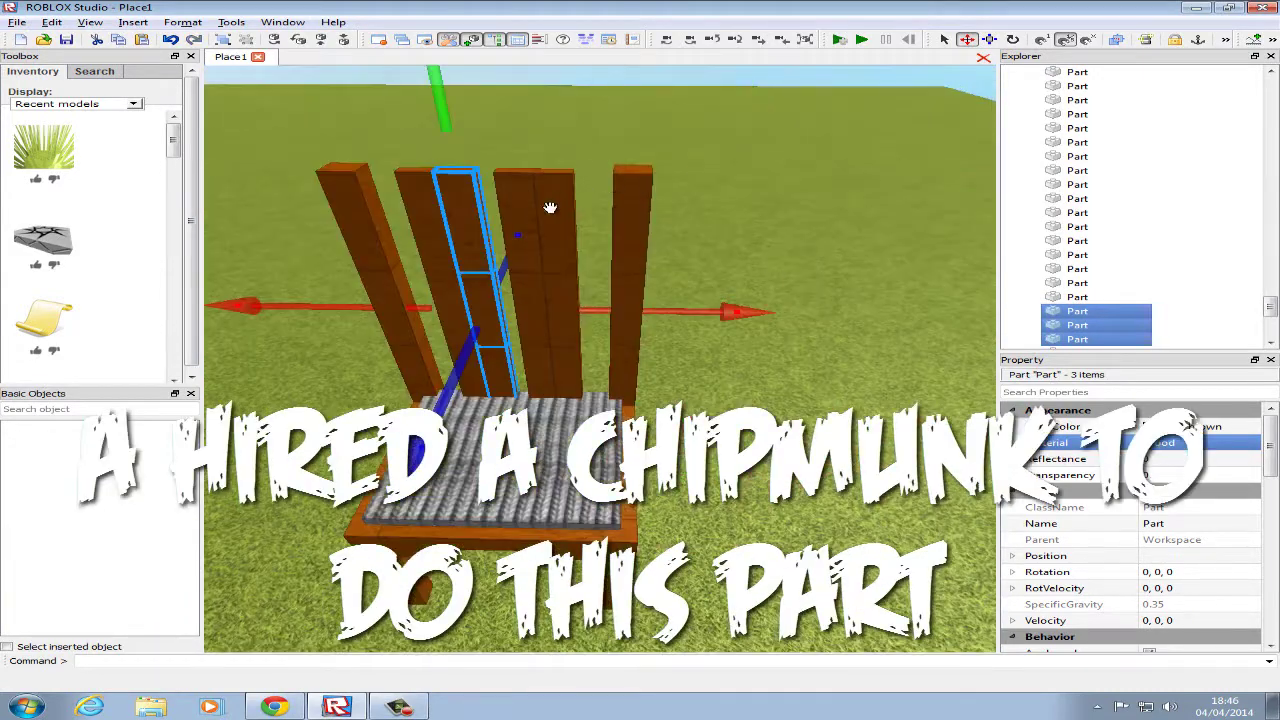
Select the three sections of one outer slat and move it toward its post, leaving a gap between slats.
{"action": "left_click", "coordinate": [551, 207]}
{"action": "left_click", "coordinate": [443, 264], "text": "ctrl"}
{"action": "left_click", "coordinate": [562, 312], "text": "ctrl"}
{"action": "left_click", "coordinate": [443, 264], "text": "ctrl"}
{"action": "left_click", "coordinate": [564, 368], "text": "ctrl"}
{"action": "left_click_drag", "start_coordinate": [628, 320], "coordinate": [646, 320]}
Select the three sections of the outer slat on the opposite side and space it away from its neighbour.
{"action": "left_click", "coordinate": [470, 370]}
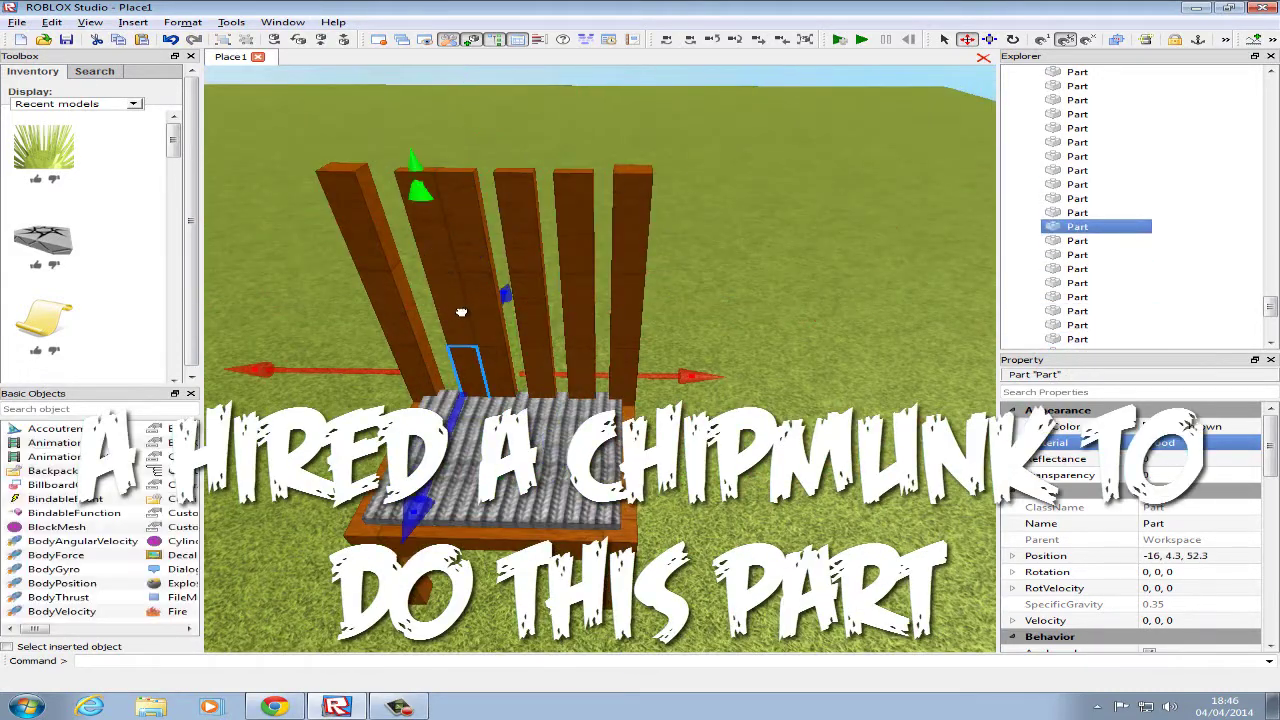
{"action": "left_click", "coordinate": [461, 311], "text": "ctrl"}
{"action": "left_click", "coordinate": [430, 235], "text": "ctrl"}
{"action": "right_click_drag", "start_coordinate": [793, 264], "coordinate": [675, 409]}
{"action": "left_click", "coordinate": [791, 389]}
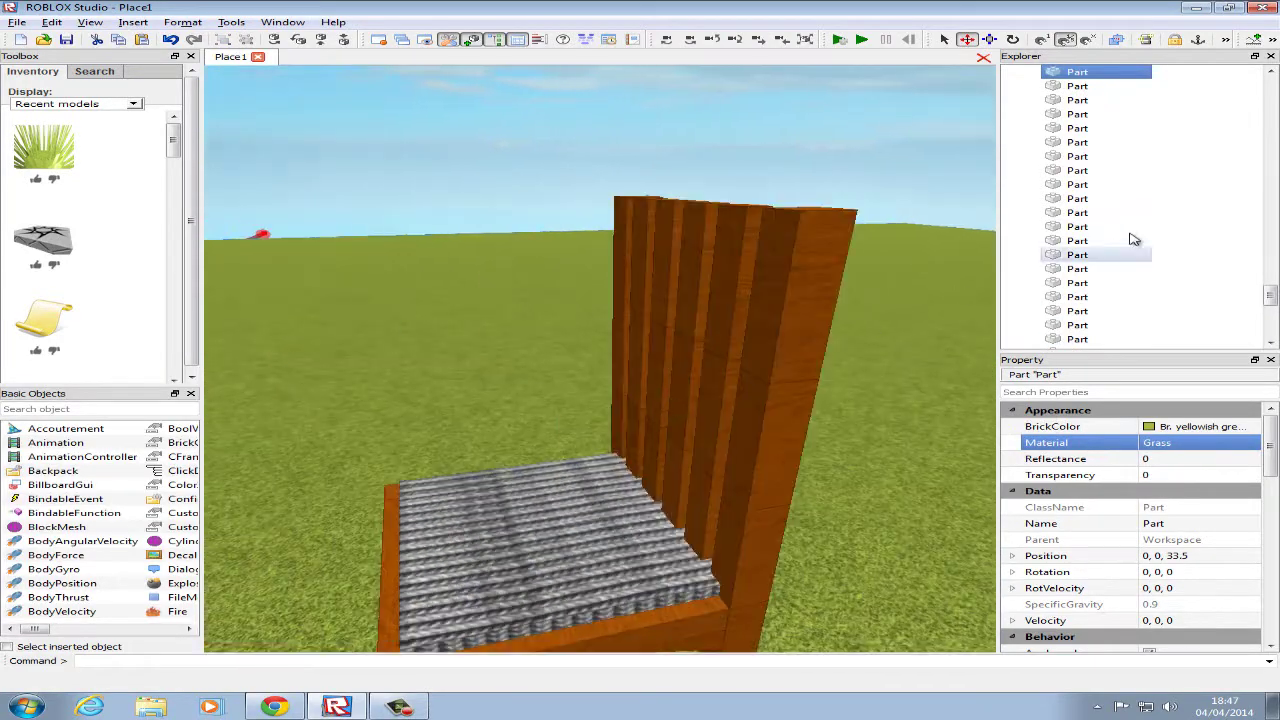
{"action": "left_click", "coordinate": [275, 706]}
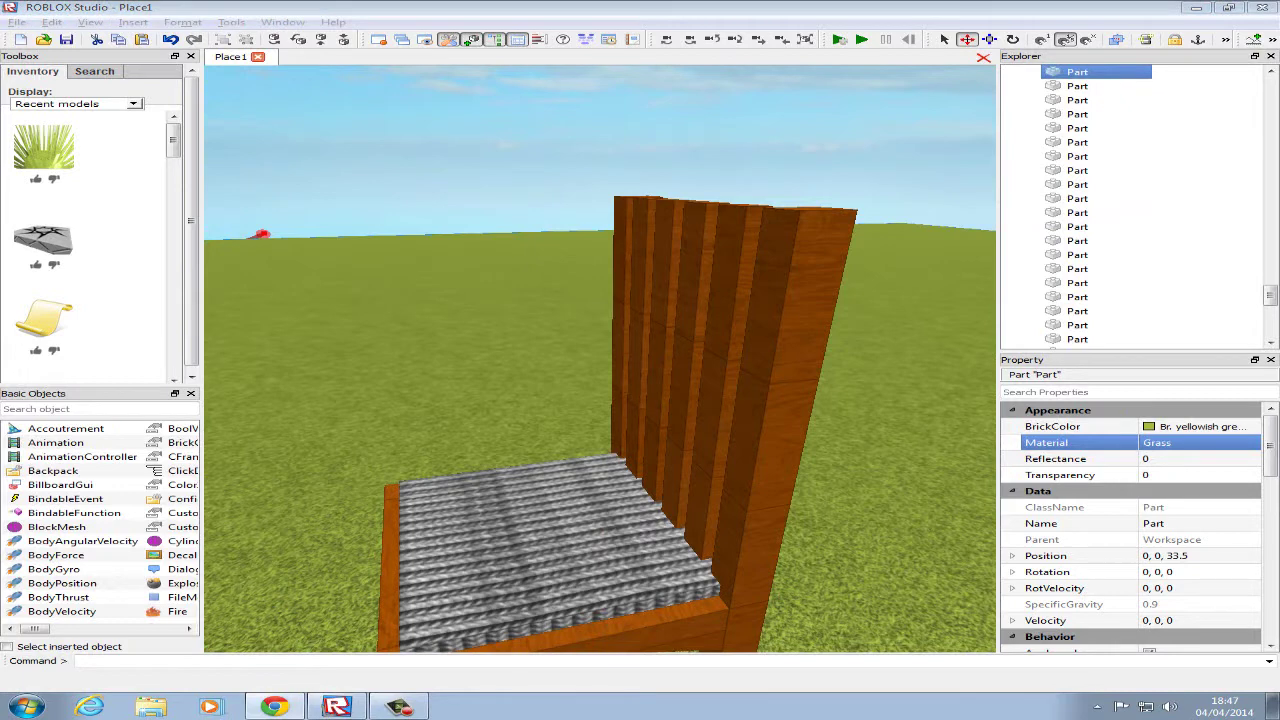
{"action": "right_click_drag", "start_coordinate": [284, 382], "coordinate": [520, 444]}
{"action": "left_click", "coordinate": [572, 428]}
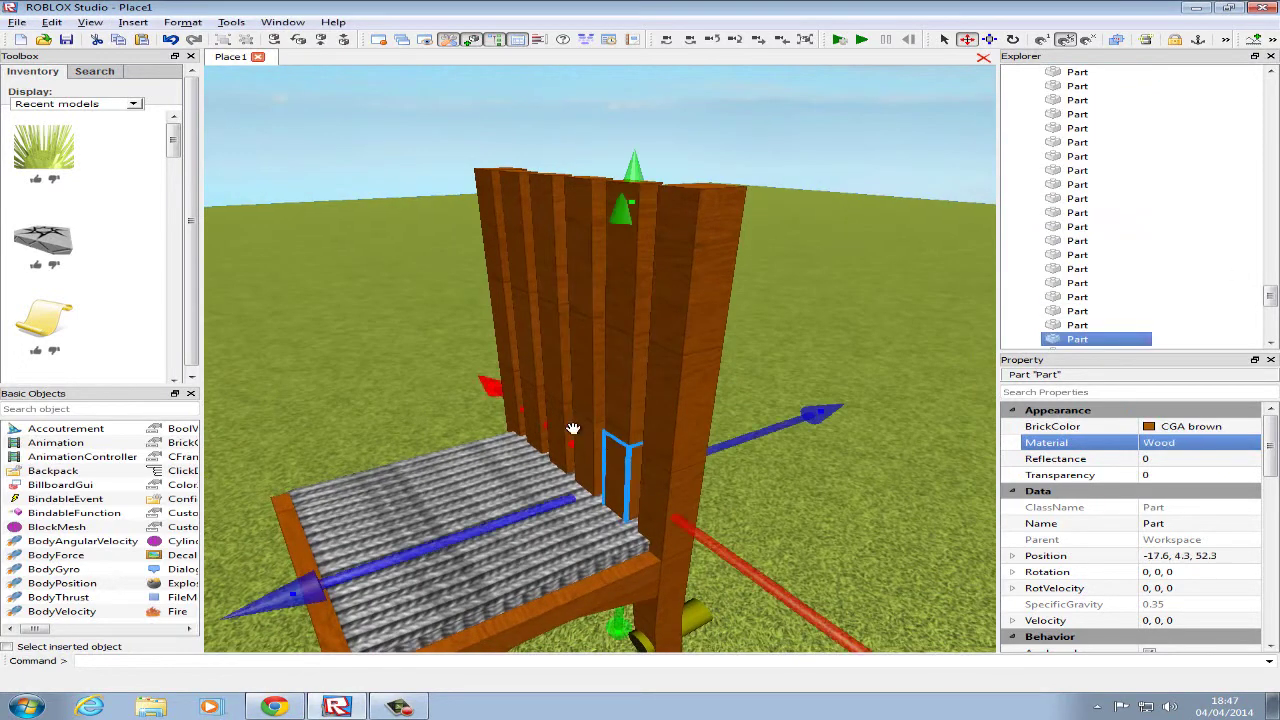
{"action": "left_click", "coordinate": [526, 267], "text": "ctrl"}
{"action": "left_click", "coordinate": [559, 280], "text": "ctrl"}
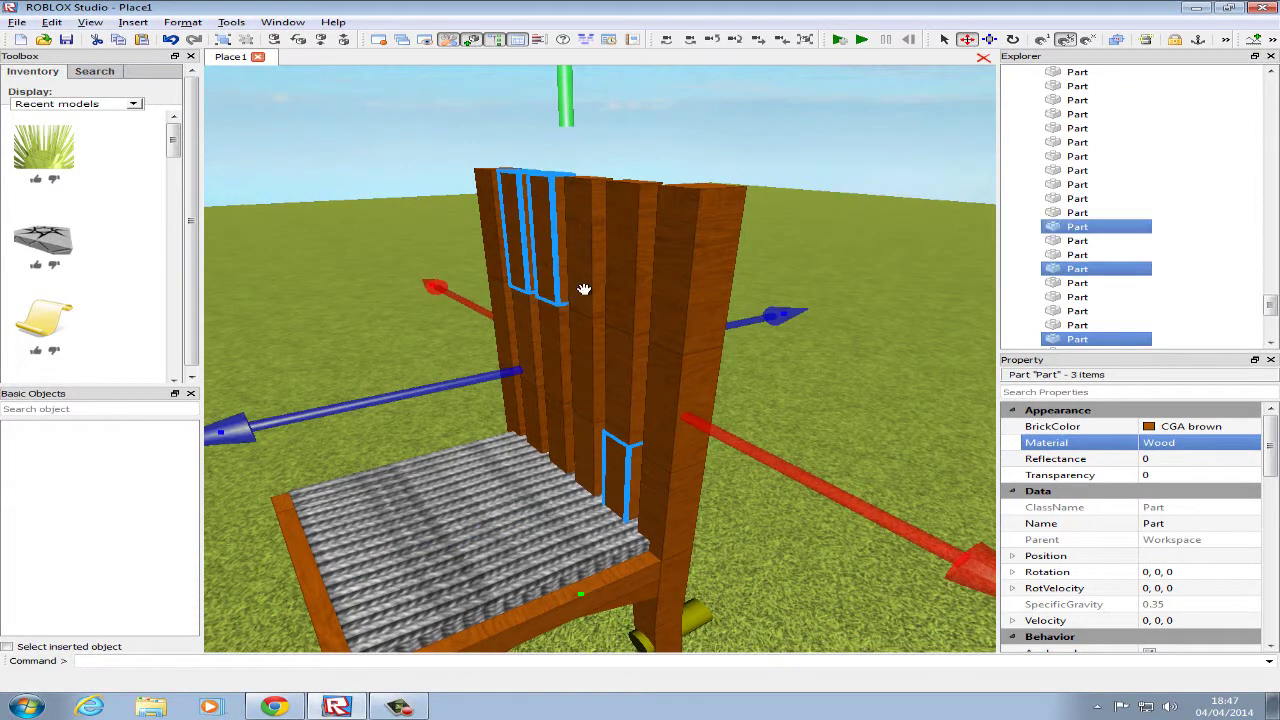
{"action": "left_click", "coordinate": [601, 297], "text": "ctrl"}
{"action": "left_click", "coordinate": [629, 311], "text": "ctrl"}
{"action": "left_click", "coordinate": [611, 376], "text": "ctrl"}
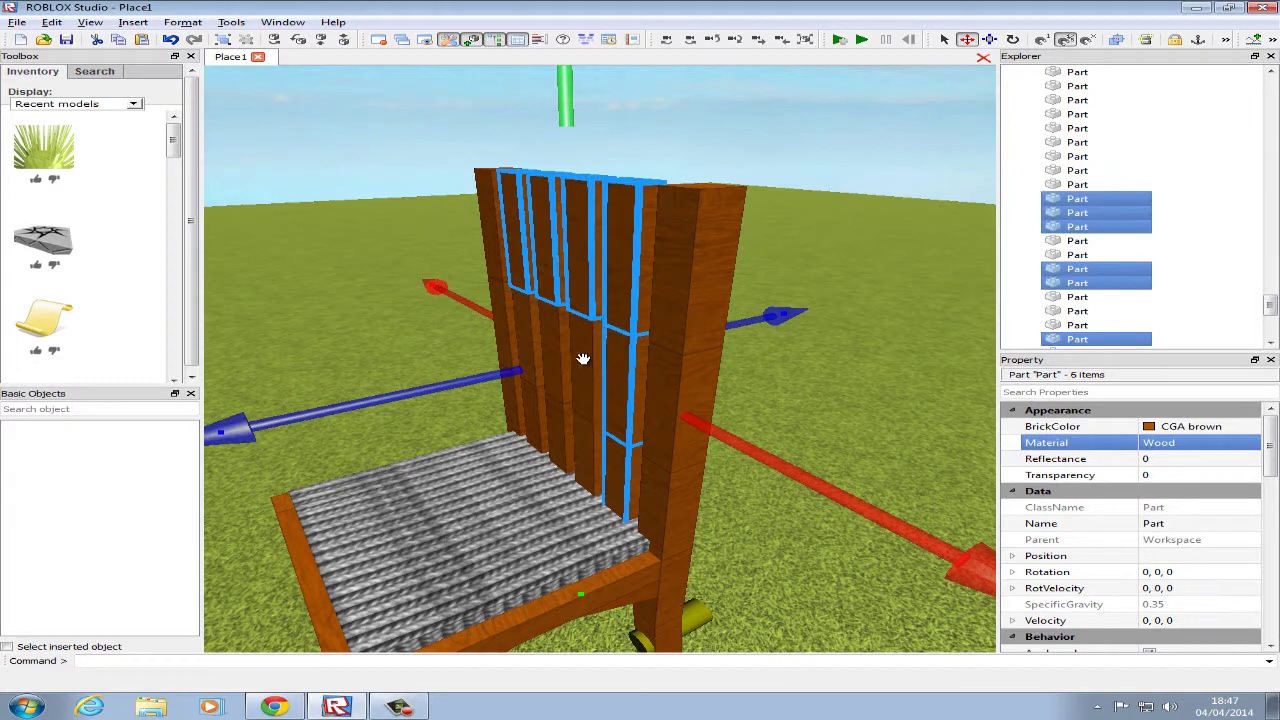
{"action": "left_click", "coordinate": [838, 167]}
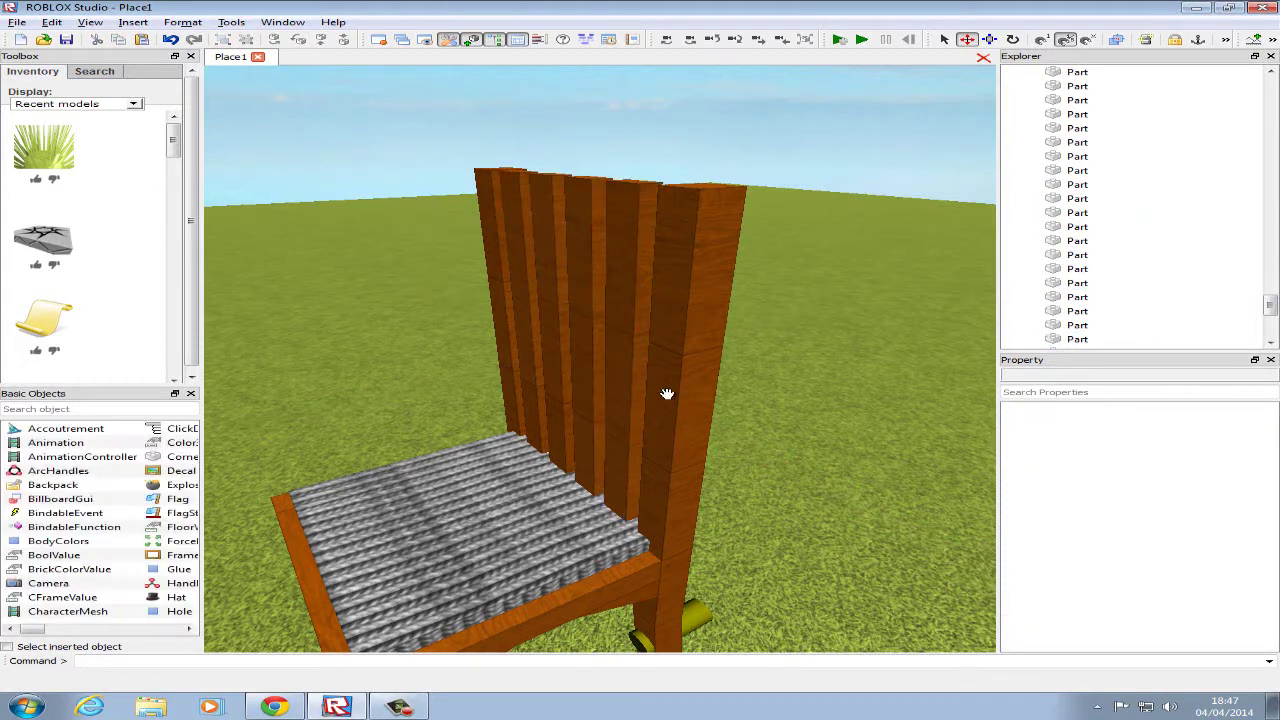
Select all 18 post and slat sections of the backrest and tilt them backward to about 2.6 degrees.
{"action": "left_click", "coordinate": [667, 394]}
{"action": "right_click_drag", "start_coordinate": [735, 443], "coordinate": [719, 444]}
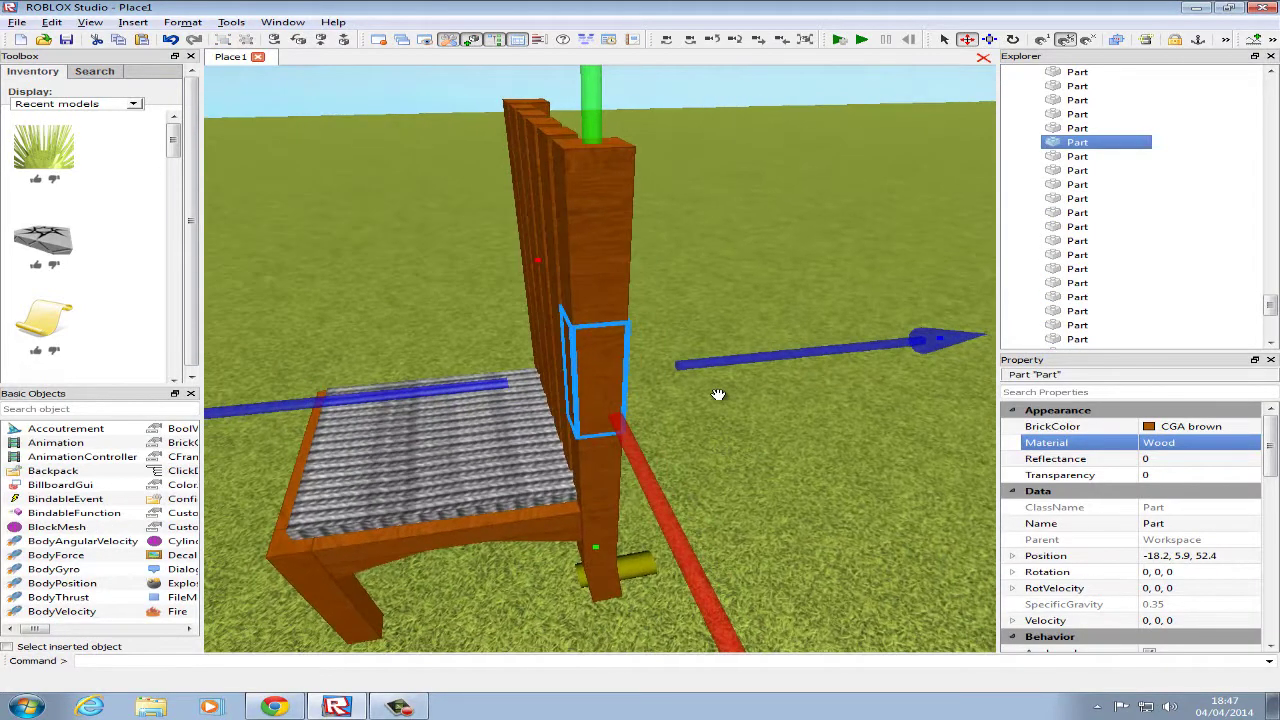
{"action": "right_click_drag", "start_coordinate": [708, 393], "coordinate": [698, 398]}
{"action": "scroll", "coordinate": [698, 399], "scroll_direction": "down", "scroll_amount": 3}
{"action": "scroll", "coordinate": [698, 398], "scroll_direction": "down", "scroll_amount": 1}
{"action": "left_click_drag", "start_coordinate": [574, 141], "coordinate": [708, 383]}
{"action": "scroll", "coordinate": [708, 383], "scroll_direction": "up", "scroll_amount": 3}
{"action": "right_click_drag", "start_coordinate": [709, 383], "coordinate": [709, 386]}
{"action": "scroll", "coordinate": [751, 194], "scroll_direction": "down", "scroll_amount": 1}
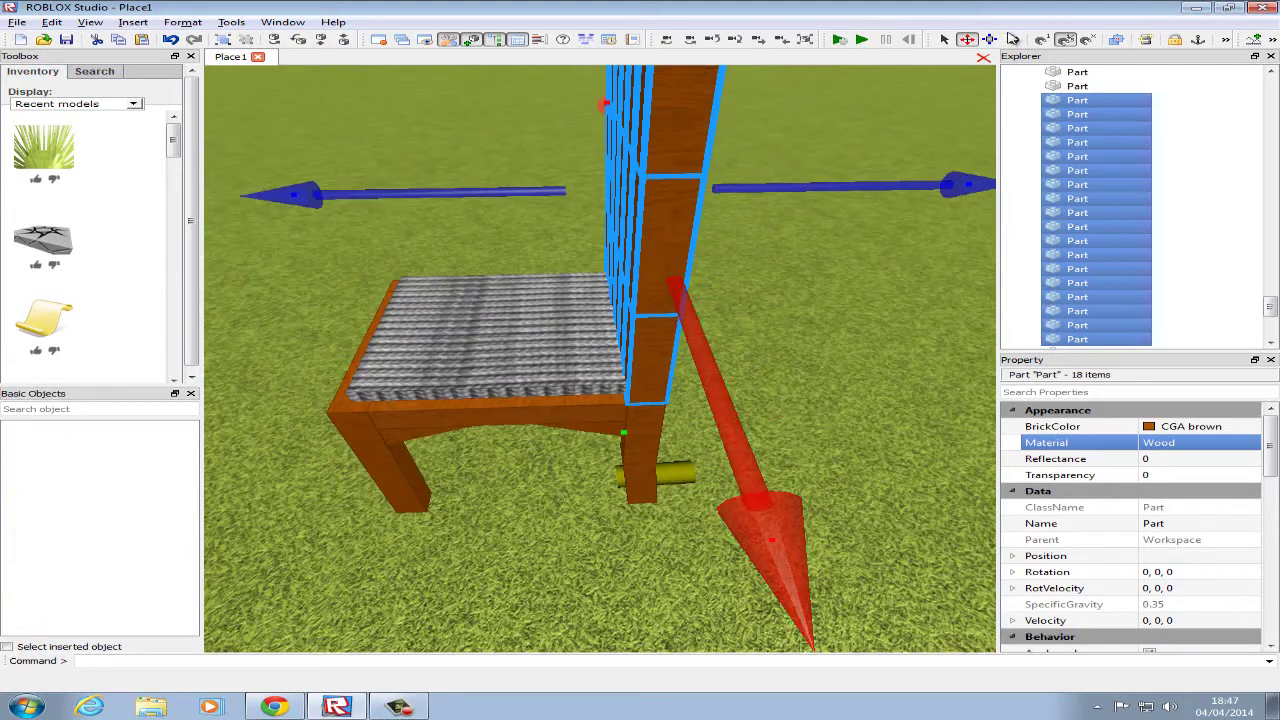
{"action": "left_click", "coordinate": [1013, 41]}
{"action": "right_click_drag", "start_coordinate": [638, 362], "coordinate": [634, 351]}
{"action": "scroll", "coordinate": [634, 351], "scroll_direction": "down", "scroll_amount": 2}
{"action": "left_click_drag", "start_coordinate": [906, 374], "coordinate": [924, 393]}
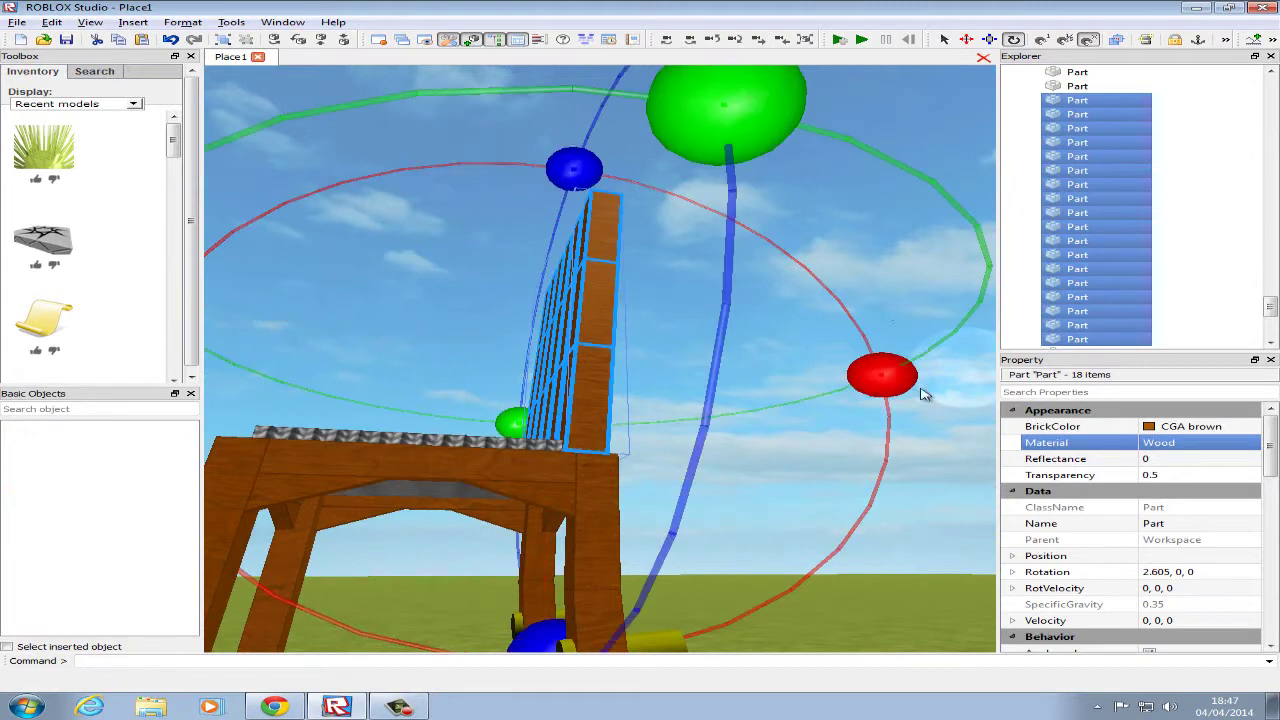
Move the tilted backrest slightly backward to line it up with the tops of the rear legs.
{"action": "left_click", "coordinate": [966, 41]}
{"action": "right_click_drag", "start_coordinate": [834, 243], "coordinate": [817, 277]}
{"action": "scroll", "coordinate": [816, 276], "scroll_direction": "up", "scroll_amount": 2}
{"action": "left_click_drag", "start_coordinate": [803, 173], "coordinate": [810, 172]}
{"action": "left_click", "coordinate": [806, 234]}
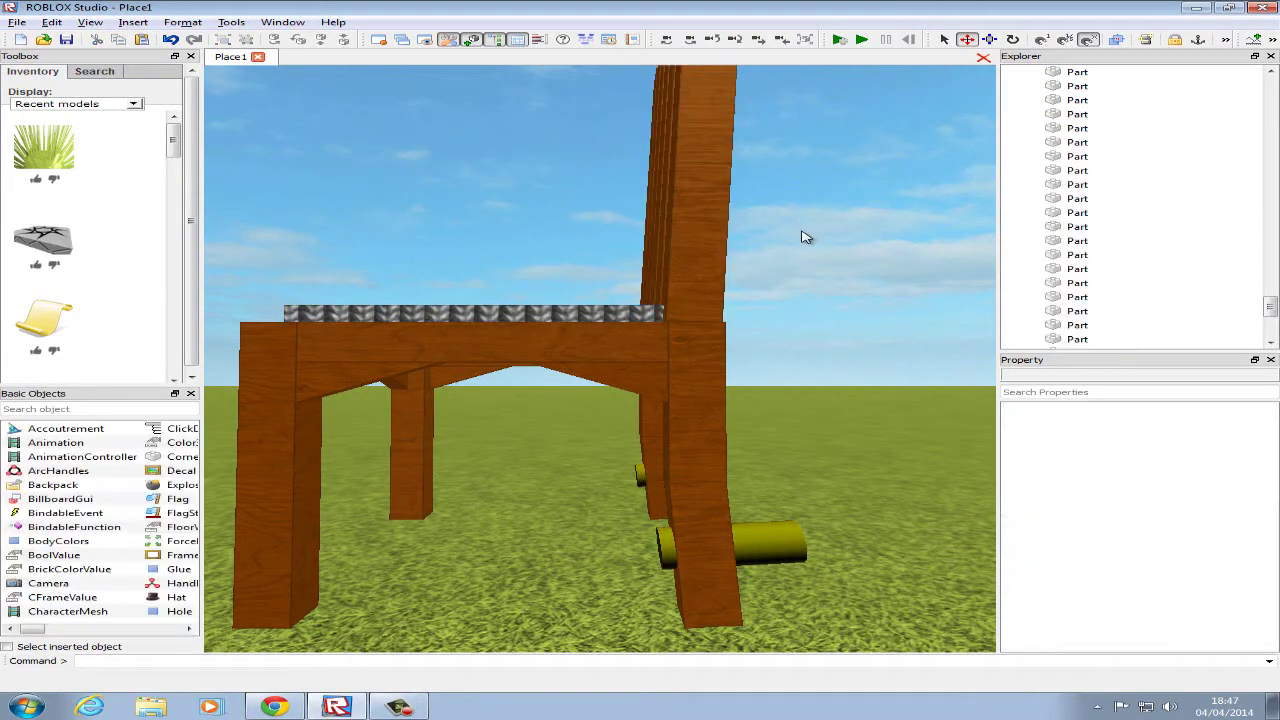
Reselect all 18 backrest sections and fine-tune their position so they sit flush on the rear legs.
{"action": "right_click_drag", "start_coordinate": [806, 234], "coordinate": [802, 233]}
{"action": "scroll", "coordinate": [806, 234], "scroll_direction": "up", "scroll_amount": 2}
{"action": "scroll", "coordinate": [802, 233], "scroll_direction": "down", "scroll_amount": 4}
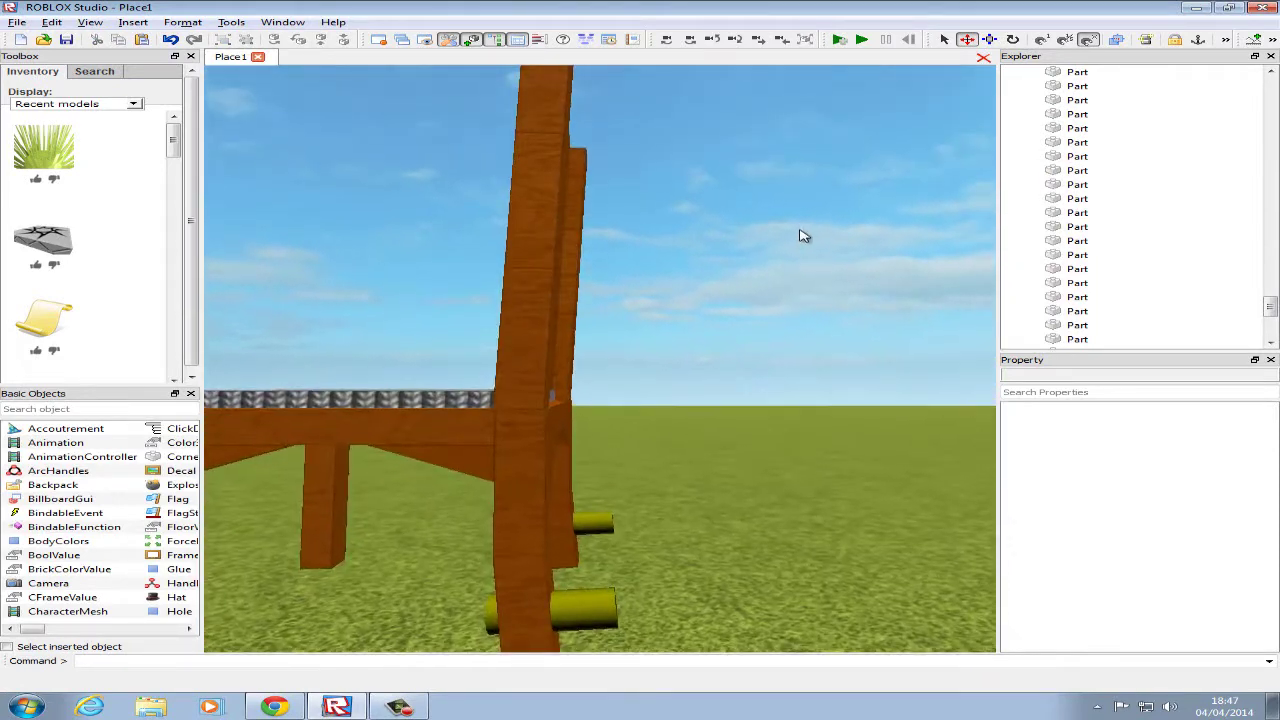
{"action": "left_click_drag", "start_coordinate": [500, 124], "coordinate": [722, 368]}
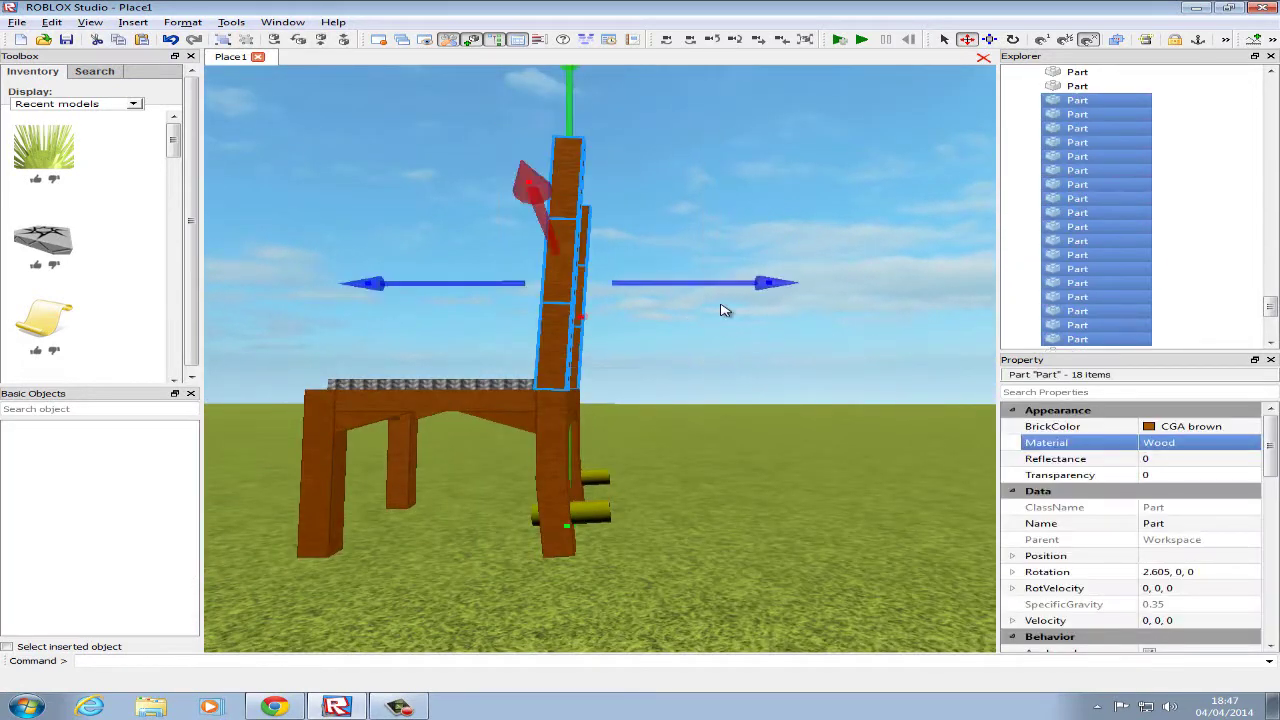
{"action": "left_click_drag", "start_coordinate": [721, 287], "coordinate": [722, 284]}
{"action": "left_click_drag", "start_coordinate": [572, 430], "coordinate": [590, 434]}
{"action": "left_click", "coordinate": [666, 406]}
{"action": "left_click", "coordinate": [660, 380]}
Select the 12 middle and top backrest sections and tilt them further backward to about 4.7 degrees.
{"action": "scroll", "coordinate": [660, 378], "scroll_direction": "up", "scroll_amount": 5}
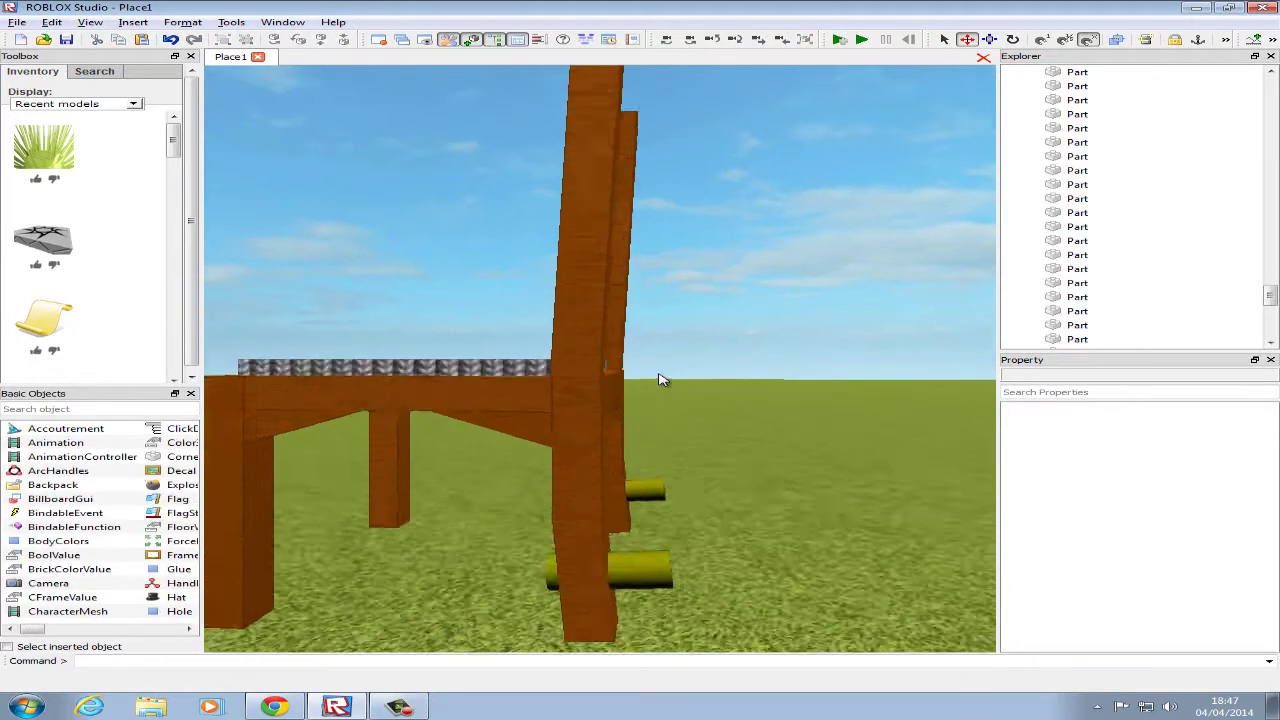
{"action": "right_click_drag", "start_coordinate": [660, 378], "coordinate": [660, 378]}
{"action": "scroll", "coordinate": [660, 378], "scroll_direction": "down", "scroll_amount": 5}
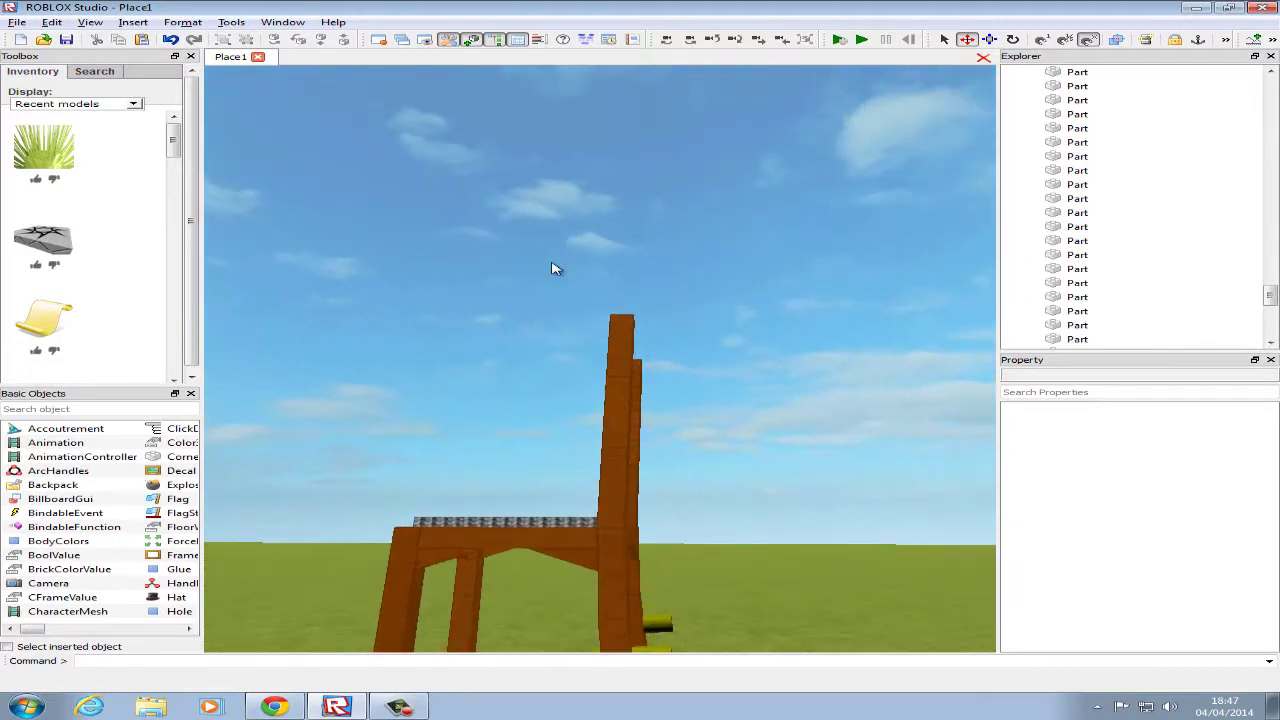
{"action": "left_click_drag", "start_coordinate": [551, 263], "coordinate": [754, 449]}
{"action": "scroll", "coordinate": [754, 449], "scroll_direction": "up", "scroll_amount": 3}
{"action": "right_click_drag", "start_coordinate": [754, 449], "coordinate": [753, 447]}
{"action": "scroll", "coordinate": [753, 447], "scroll_direction": "down", "scroll_amount": 3}
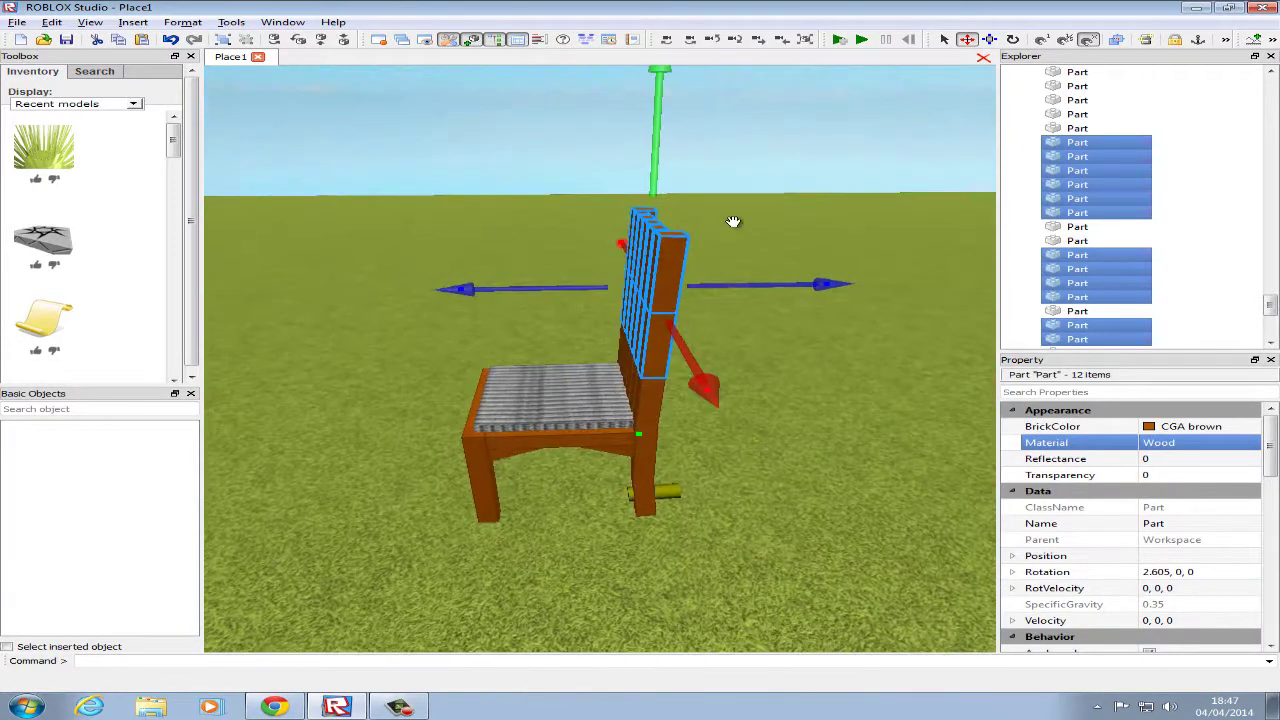
{"action": "left_click", "coordinate": [1018, 43]}
{"action": "scroll", "coordinate": [889, 188], "scroll_direction": "up", "scroll_amount": 3}
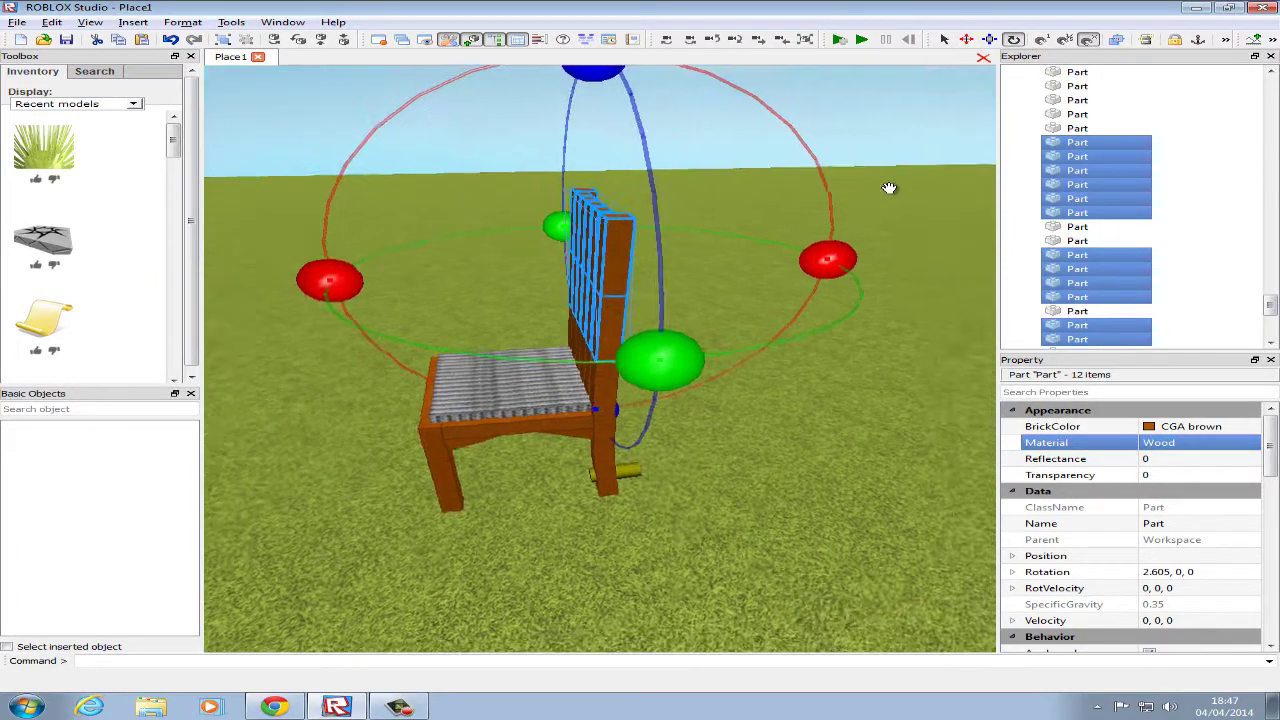
{"action": "right_click_drag", "start_coordinate": [889, 188], "coordinate": [888, 188]}
{"action": "scroll", "coordinate": [888, 188], "scroll_direction": "down", "scroll_amount": 4}
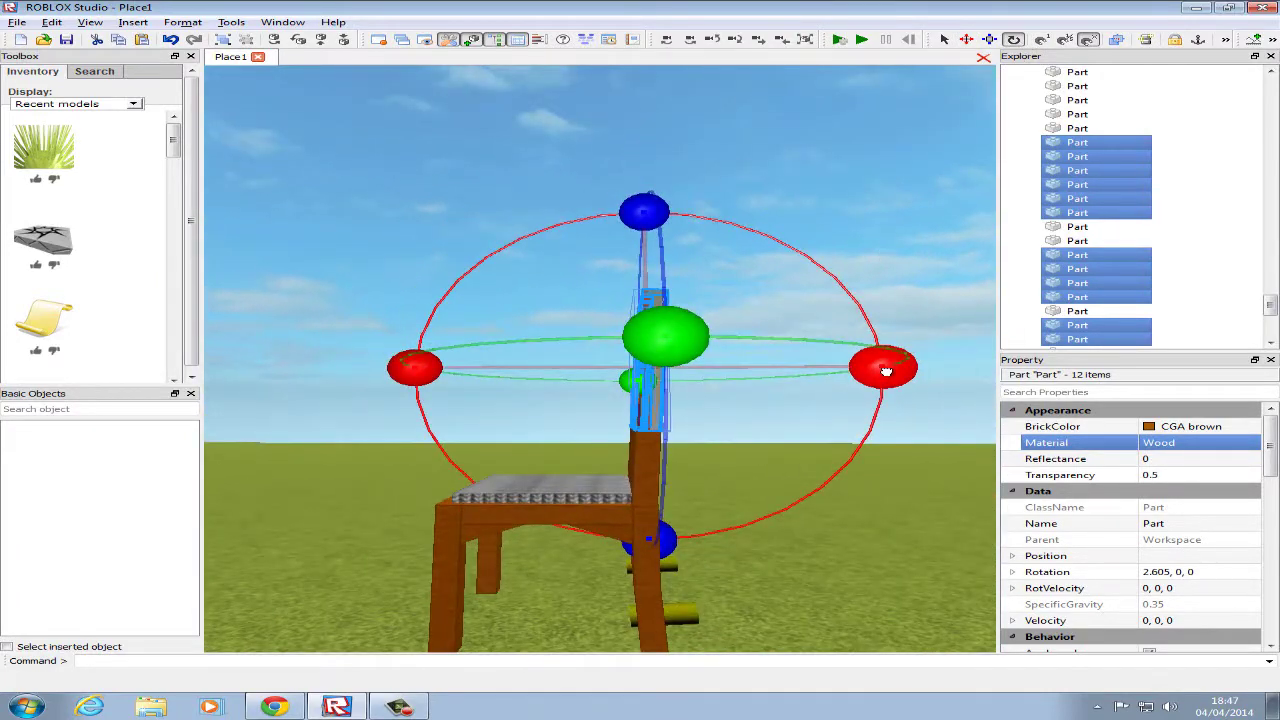
{"action": "left_click_drag", "start_coordinate": [883, 368], "coordinate": [891, 374]}
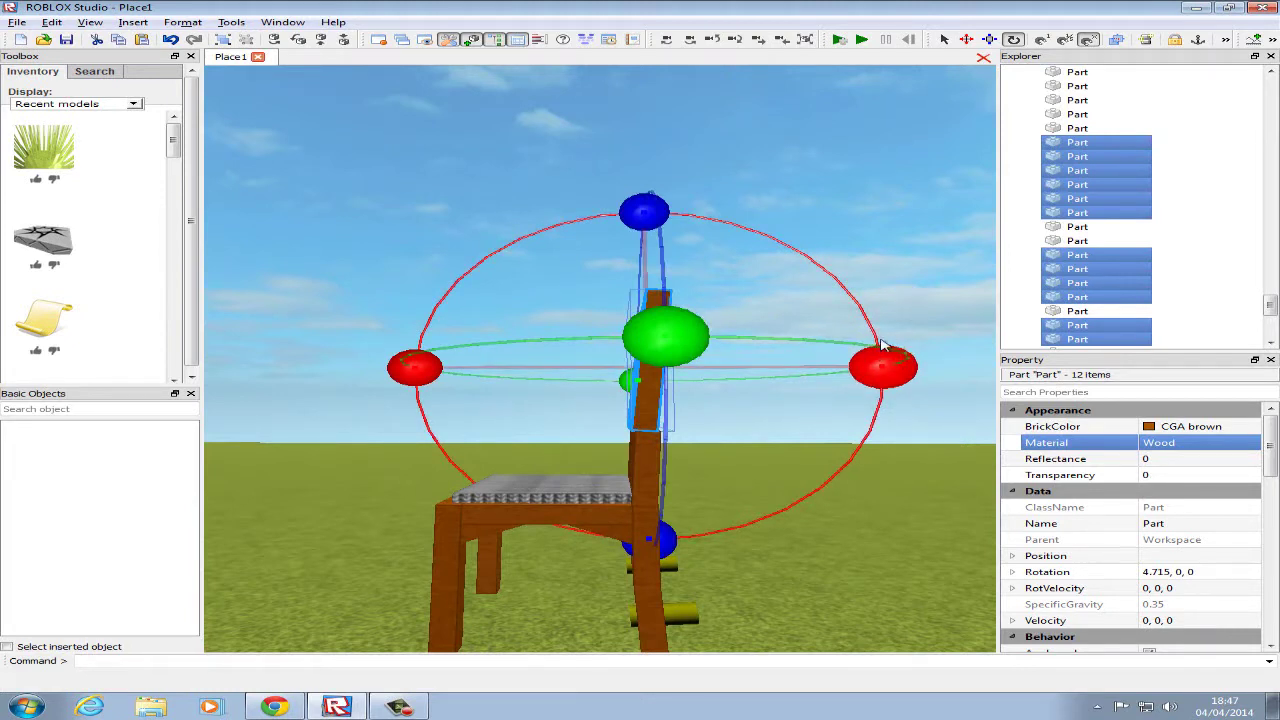
Shift the 12 upper backrest sections to close up with the ends of the lowest sections.
{"action": "left_click", "coordinate": [966, 39]}
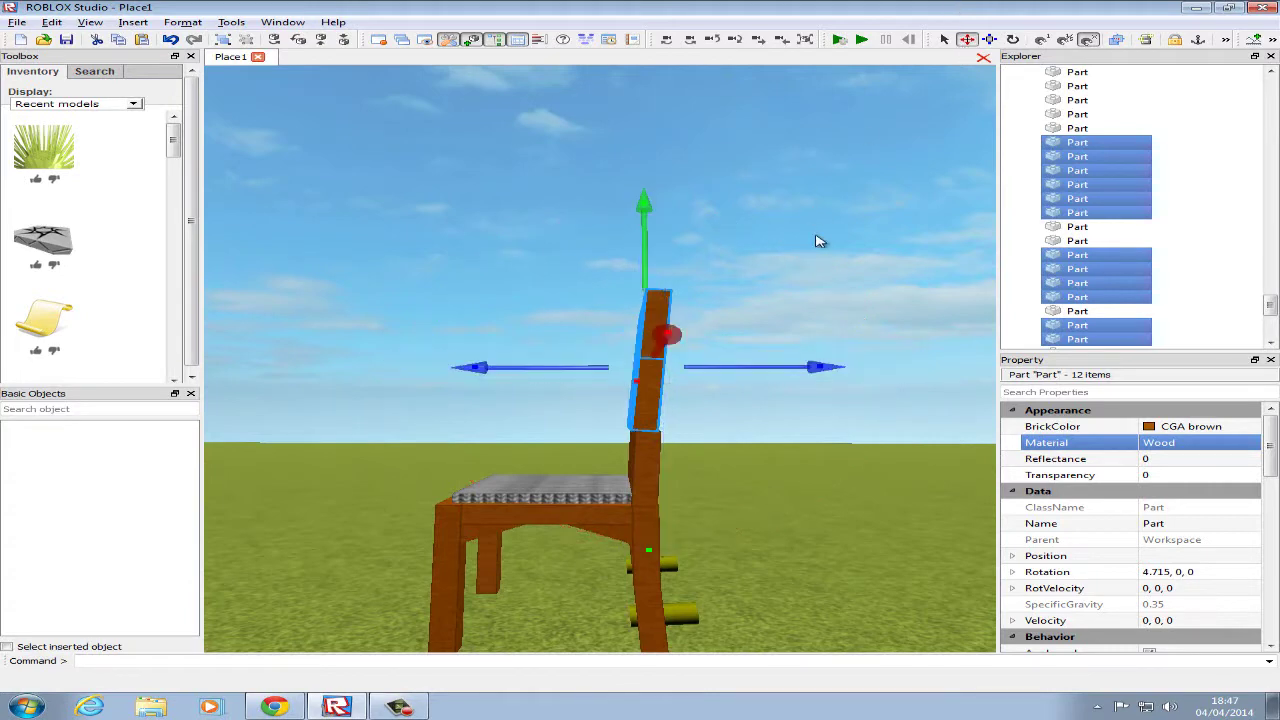
{"action": "scroll", "coordinate": [820, 237], "scroll_direction": "up", "scroll_amount": 5}
{"action": "left_click_drag", "start_coordinate": [737, 342], "coordinate": [745, 344]}
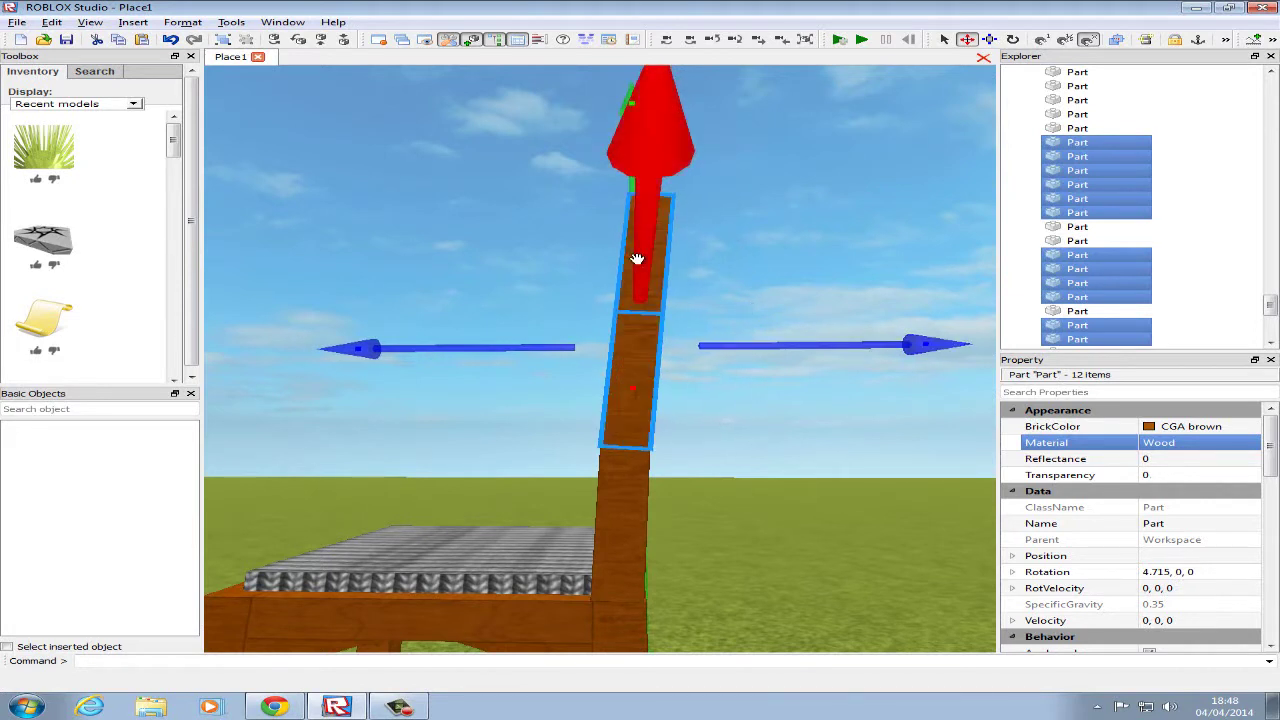
{"action": "right_click_drag", "start_coordinate": [637, 260], "coordinate": [591, 229]}
{"action": "left_click_drag", "start_coordinate": [572, 211], "coordinate": [583, 215]}
{"action": "left_click", "coordinate": [701, 262]}
{"action": "right_click_drag", "start_coordinate": [701, 262], "coordinate": [605, 219]}
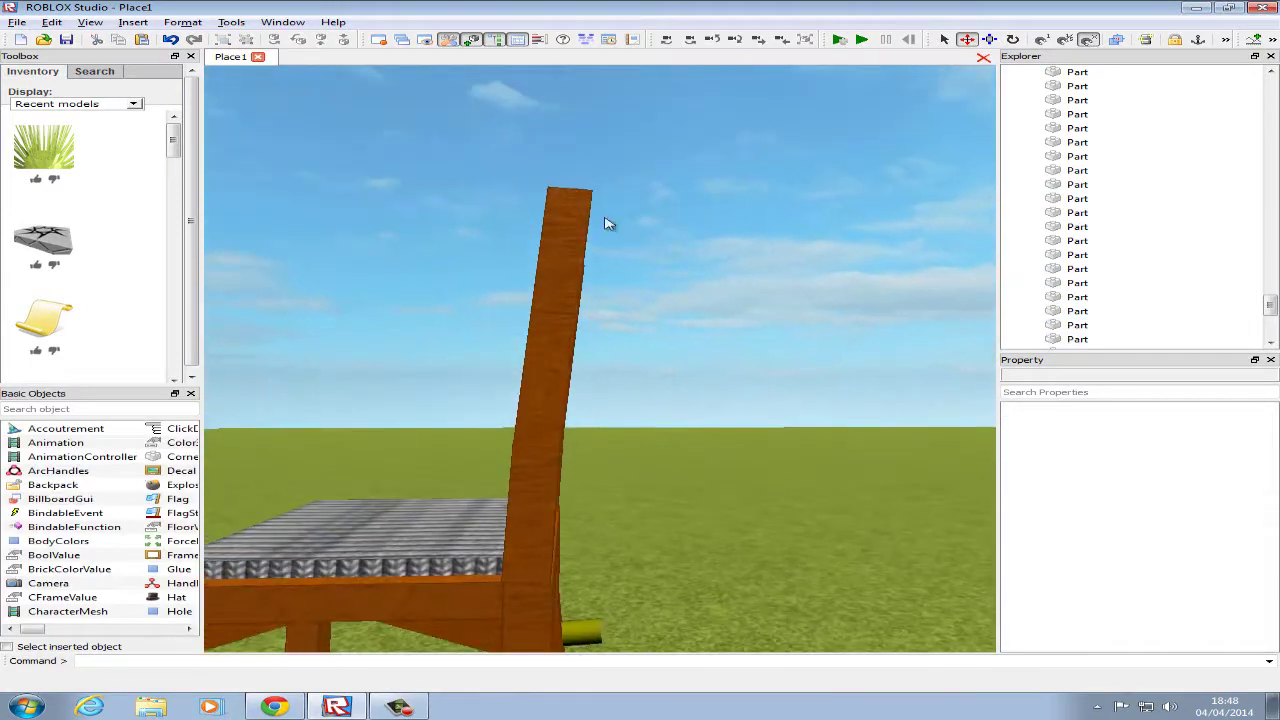
Select the six top backrest sections and rotate them forward to a tilt of about 1.8 degrees.
{"action": "left_click_drag", "start_coordinate": [490, 157], "coordinate": [734, 318]}
{"action": "right_click_drag", "start_coordinate": [734, 318], "coordinate": [841, 87]}
{"action": "left_click", "coordinate": [1013, 40]}
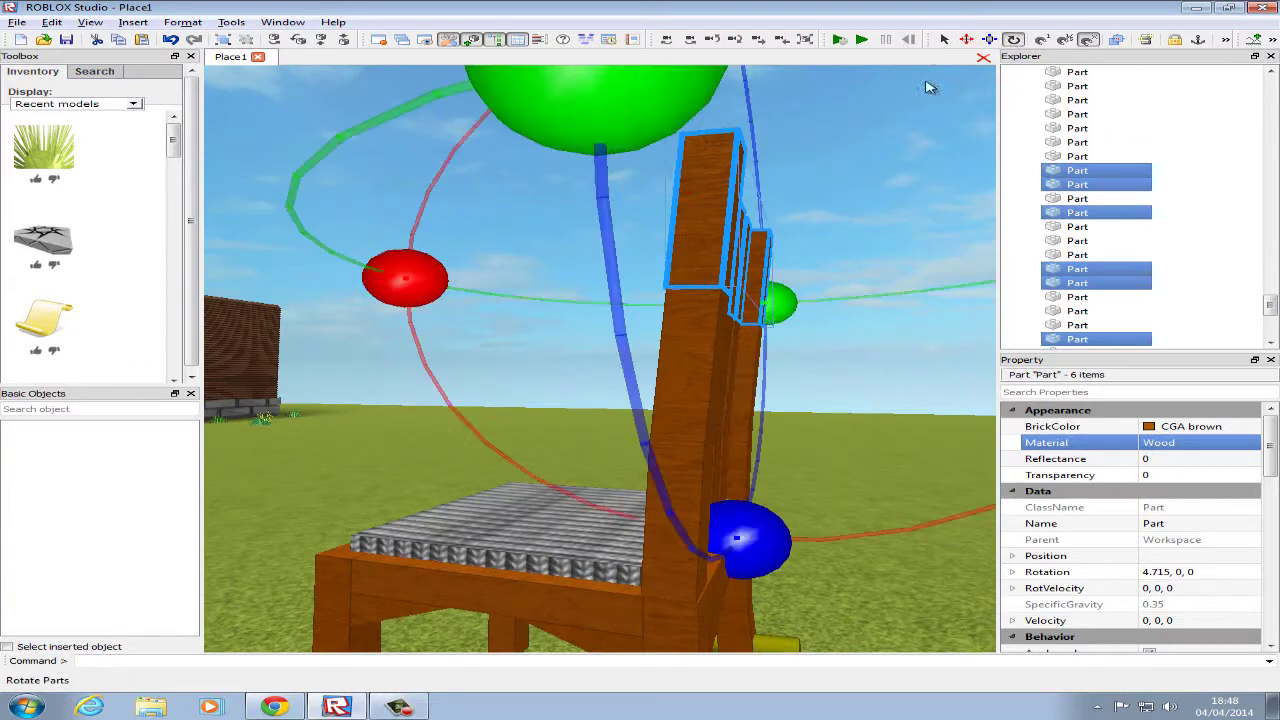
{"action": "right_click_drag", "start_coordinate": [926, 88], "coordinate": [797, 206]}
{"action": "left_click_drag", "start_coordinate": [901, 257], "coordinate": [911, 241]}
Nudge the six top sections into line with the middle sections below them.
{"action": "left_click", "coordinate": [966, 40]}
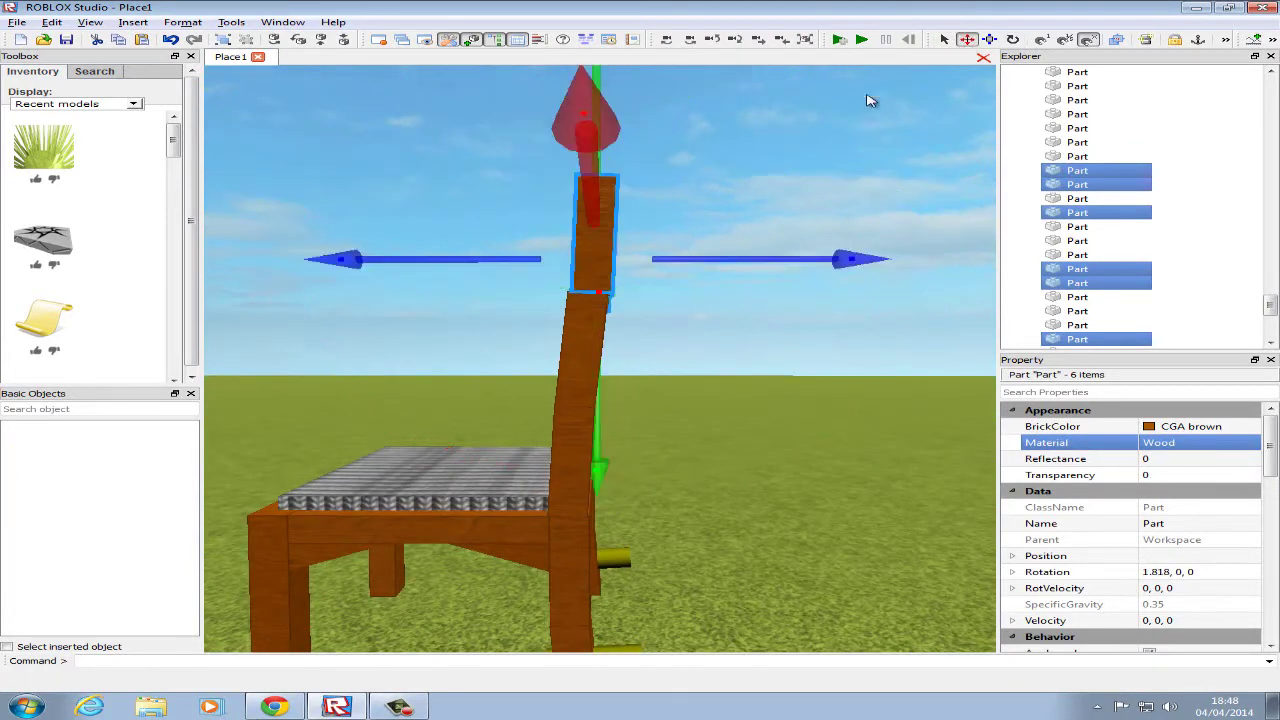
{"action": "left_click_drag", "start_coordinate": [745, 262], "coordinate": [742, 264]}
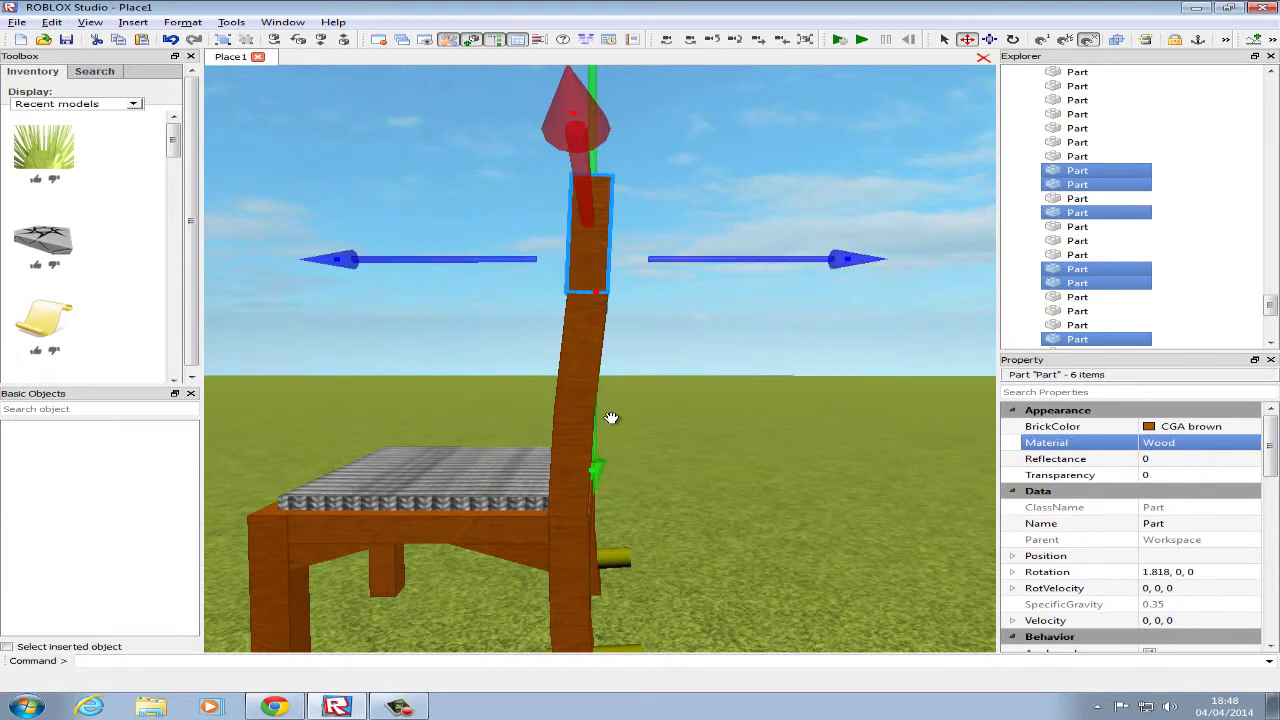
{"action": "left_click_drag", "start_coordinate": [604, 425], "coordinate": [606, 428]}
{"action": "left_click", "coordinate": [668, 354]}
Stretch a brown wood rail across the top of the backrest between both posts and reduce its thickness.
{"action": "right_click_drag", "start_coordinate": [670, 355], "coordinate": [664, 349]}
{"action": "scroll", "coordinate": [664, 349], "scroll_direction": "down", "scroll_amount": 3}
{"action": "scroll", "coordinate": [664, 349], "scroll_direction": "up", "scroll_amount": 3}
{"action": "scroll", "coordinate": [662, 347], "scroll_direction": "down", "scroll_amount": 4}
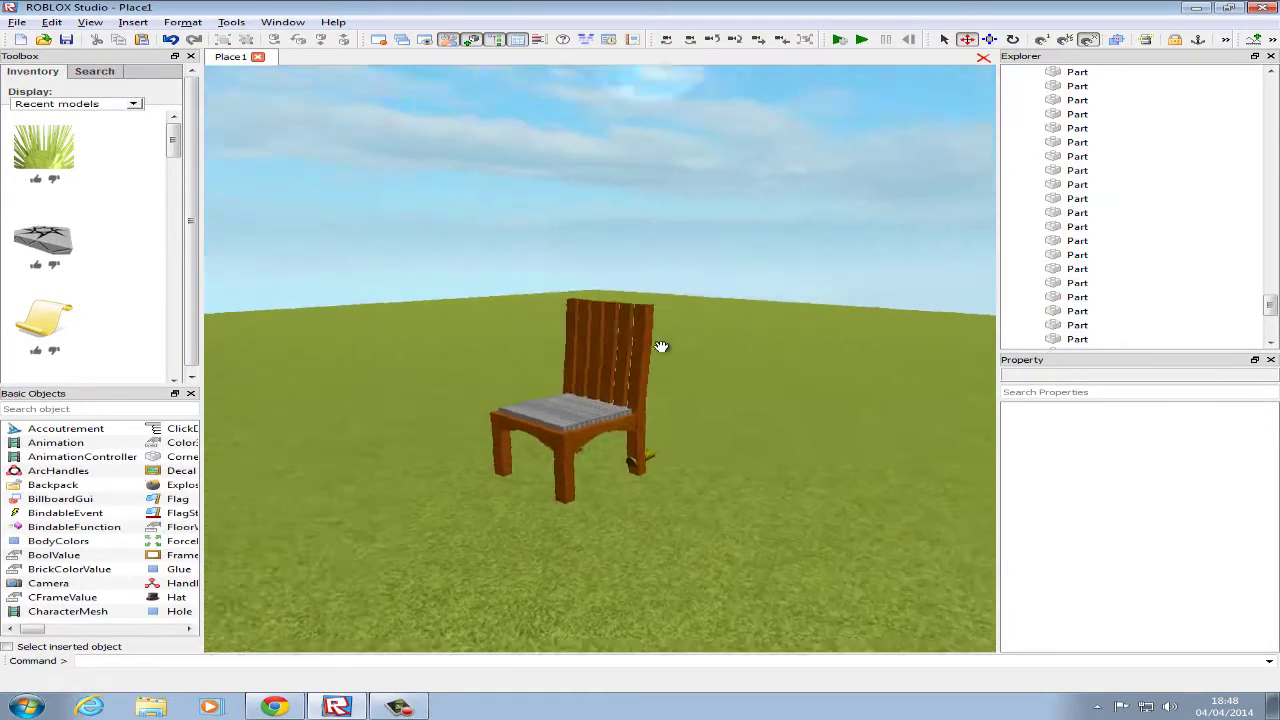
{"action": "scroll", "coordinate": [662, 347], "scroll_direction": "up", "scroll_amount": 4}
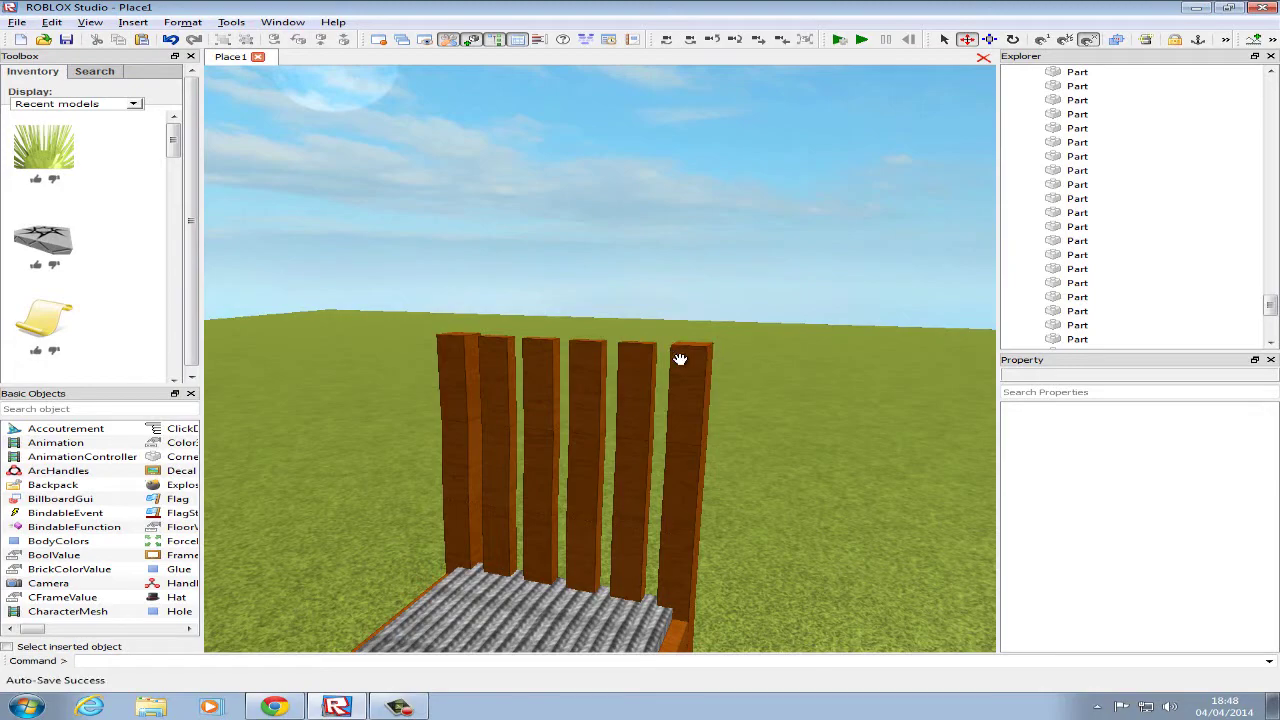
{"action": "left_click", "coordinate": [680, 359]}
{"action": "left_click", "coordinate": [992, 40]}
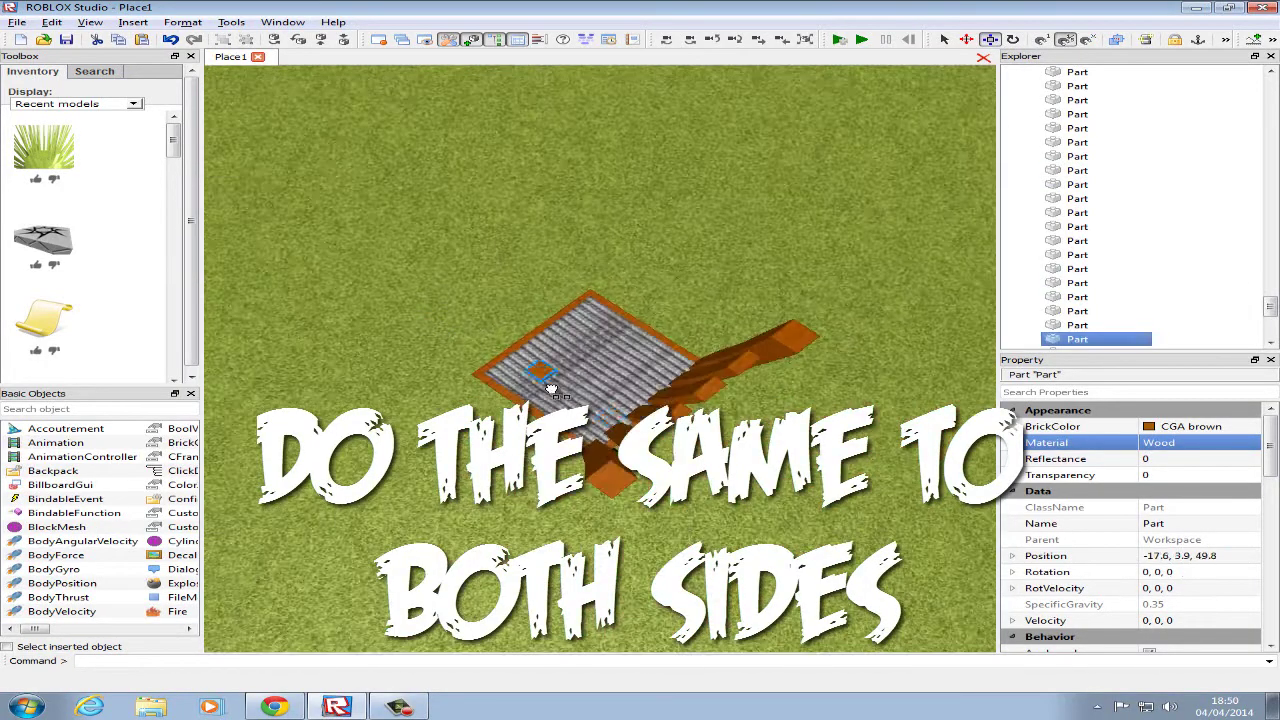
{"action": "left_click_drag", "start_coordinate": [739, 372], "coordinate": [734, 367]}
{"action": "right_click_drag", "start_coordinate": [734, 367], "coordinate": [734, 367]}
{"action": "scroll", "coordinate": [734, 367], "scroll_direction": "down", "scroll_amount": 2}
{"action": "left_click_drag", "start_coordinate": [293, 354], "coordinate": [243, 367]}
{"action": "key", "text": "d"}
{"action": "left_click_drag", "start_coordinate": [436, 327], "coordinate": [611, 334]}
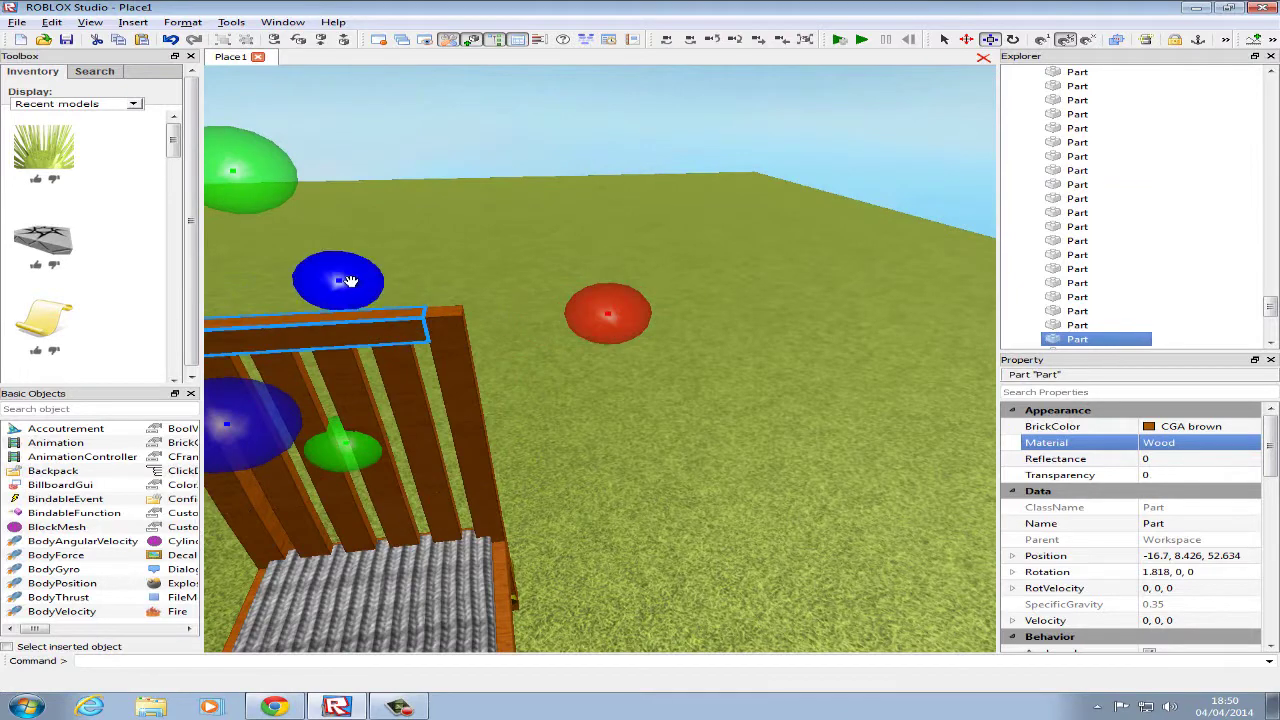
{"action": "left_click_drag", "start_coordinate": [349, 281], "coordinate": [346, 302]}
{"action": "left_click", "coordinate": [580, 106]}
Check the backrest against the reference picture, then duplicate the top rail and place the copy on top of it.
{"action": "right_click_drag", "start_coordinate": [580, 106], "coordinate": [794, 191]}
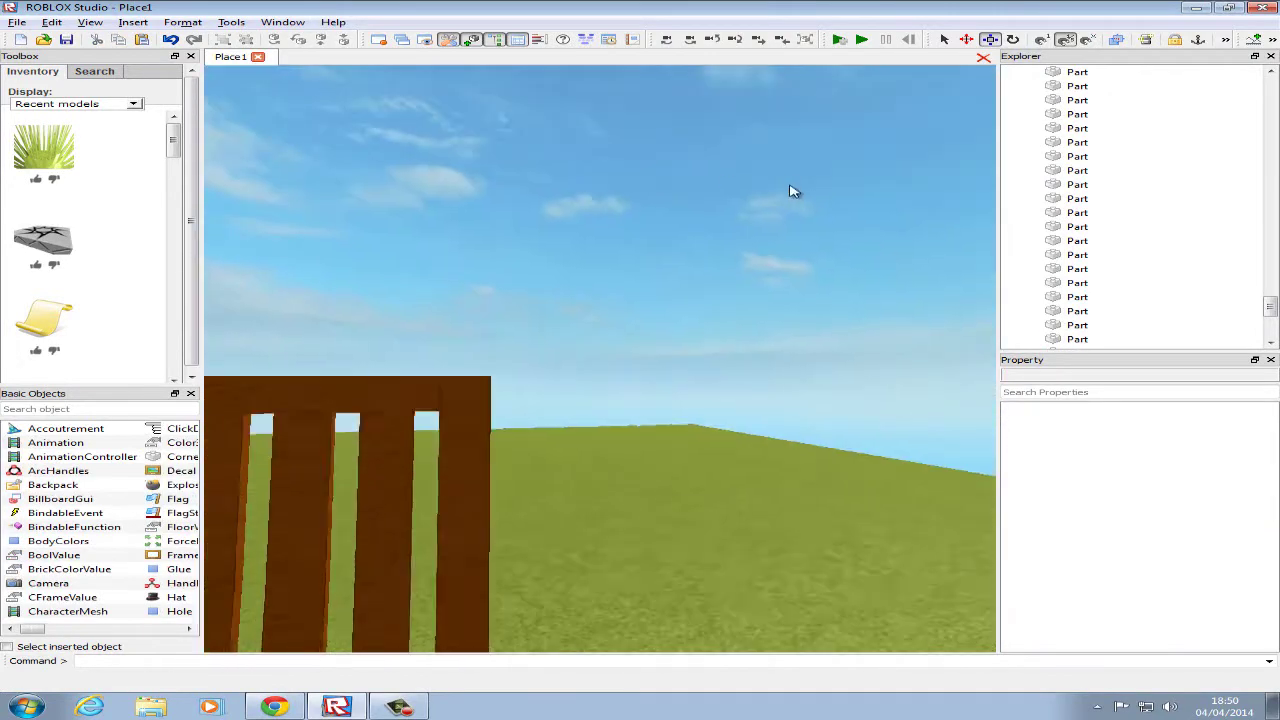
{"action": "scroll", "coordinate": [812, 236], "scroll_direction": "down", "scroll_amount": 2}
{"action": "left_click", "coordinate": [275, 706]}
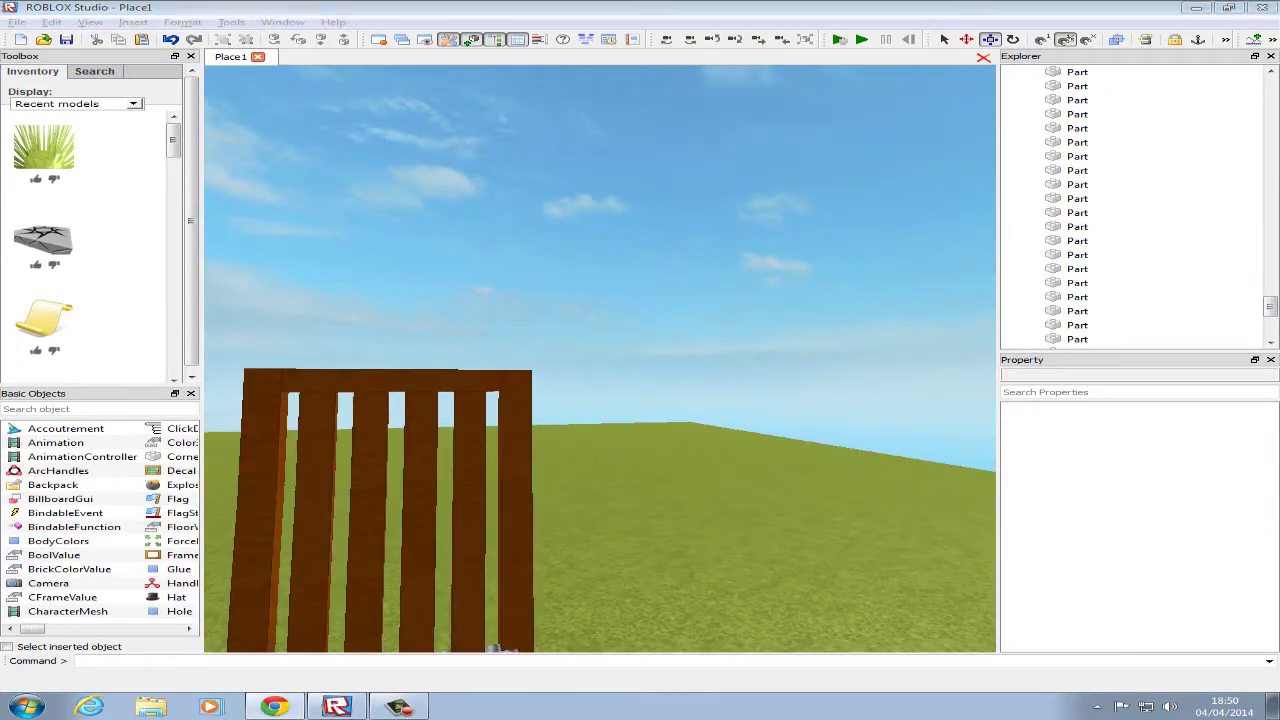
{"action": "right_click_drag", "start_coordinate": [767, 362], "coordinate": [600, 340]}
{"action": "scroll", "coordinate": [600, 340], "scroll_direction": "down", "scroll_amount": 2}
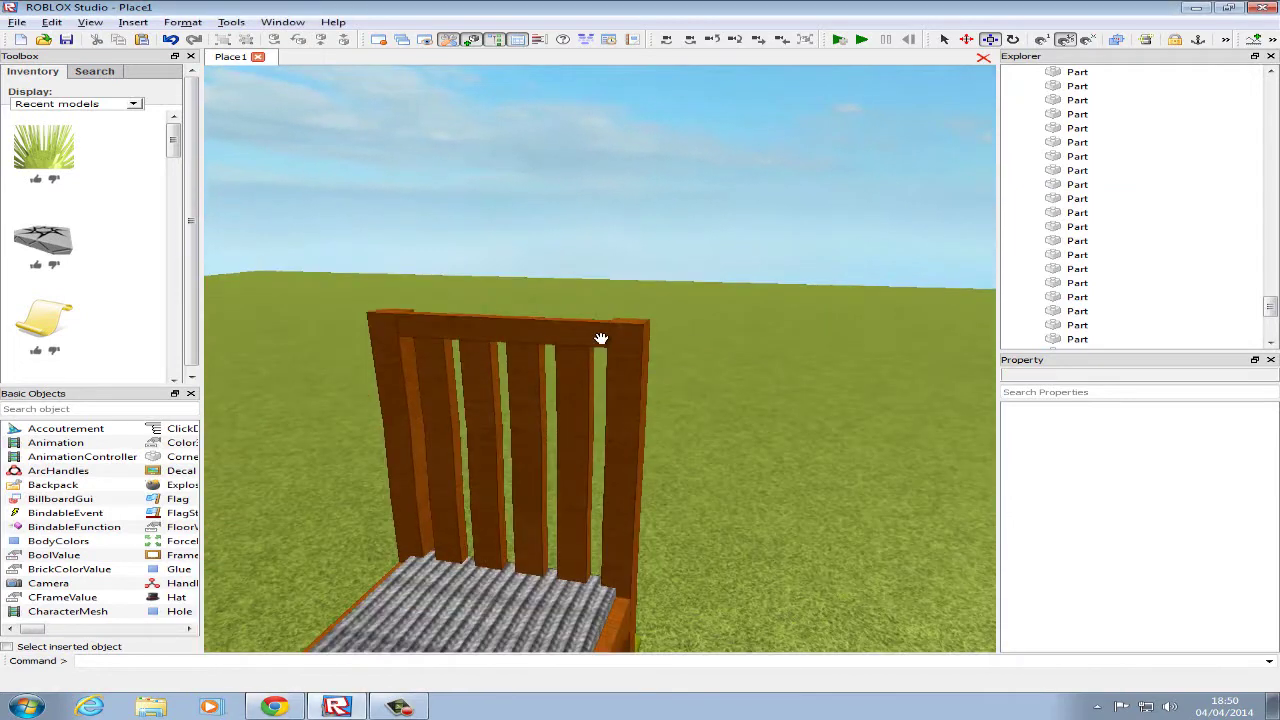
{"action": "left_click", "coordinate": [578, 336]}
{"action": "key", "text": "w"}
{"action": "right_click_drag", "start_coordinate": [646, 313], "coordinate": [414, 428]}
{"action": "key", "text": "d"}
{"action": "key", "text": "s"}
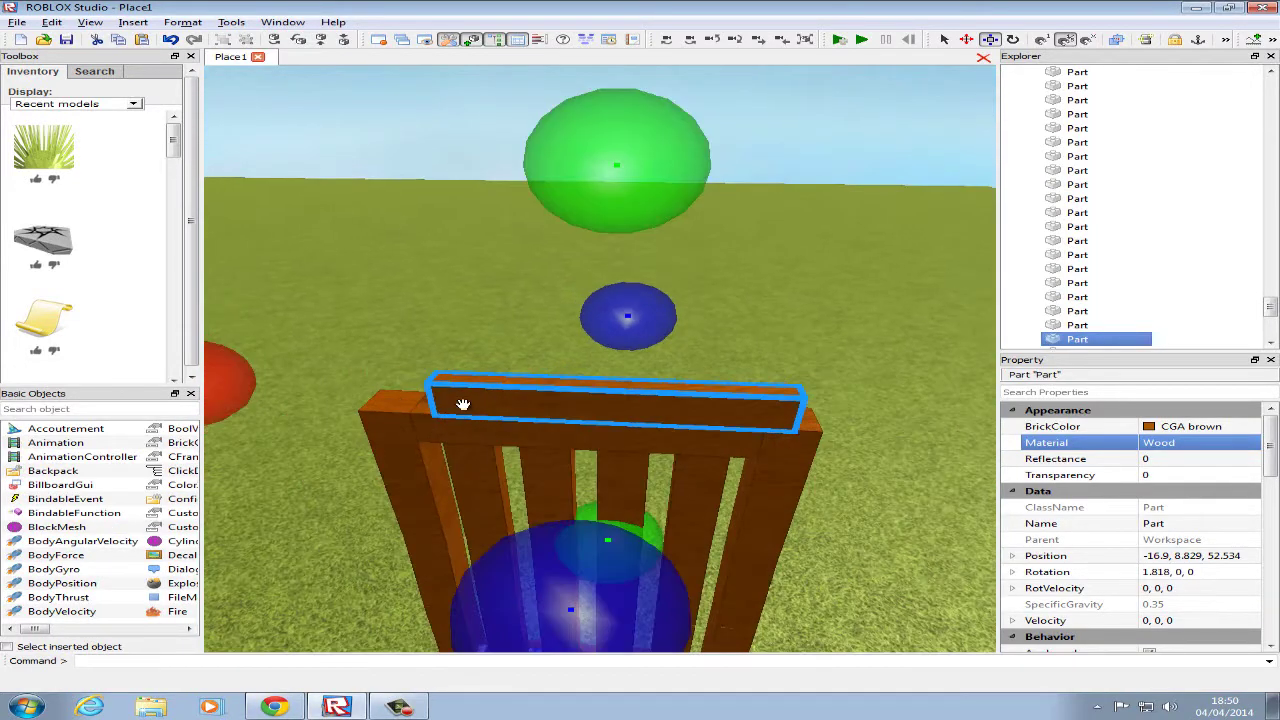
{"action": "left_click_drag", "start_coordinate": [463, 404], "coordinate": [500, 383]}
Shrink the copied rail to a small centred block sized 1, 0.2, 0.2 on top of the backrest.
{"action": "scroll", "coordinate": [425, 422], "scroll_direction": "down", "scroll_amount": 1}
{"action": "left_click_drag", "start_coordinate": [892, 393], "coordinate": [800, 390]}
{"action": "left_click_drag", "start_coordinate": [567, 282], "coordinate": [568, 297]}
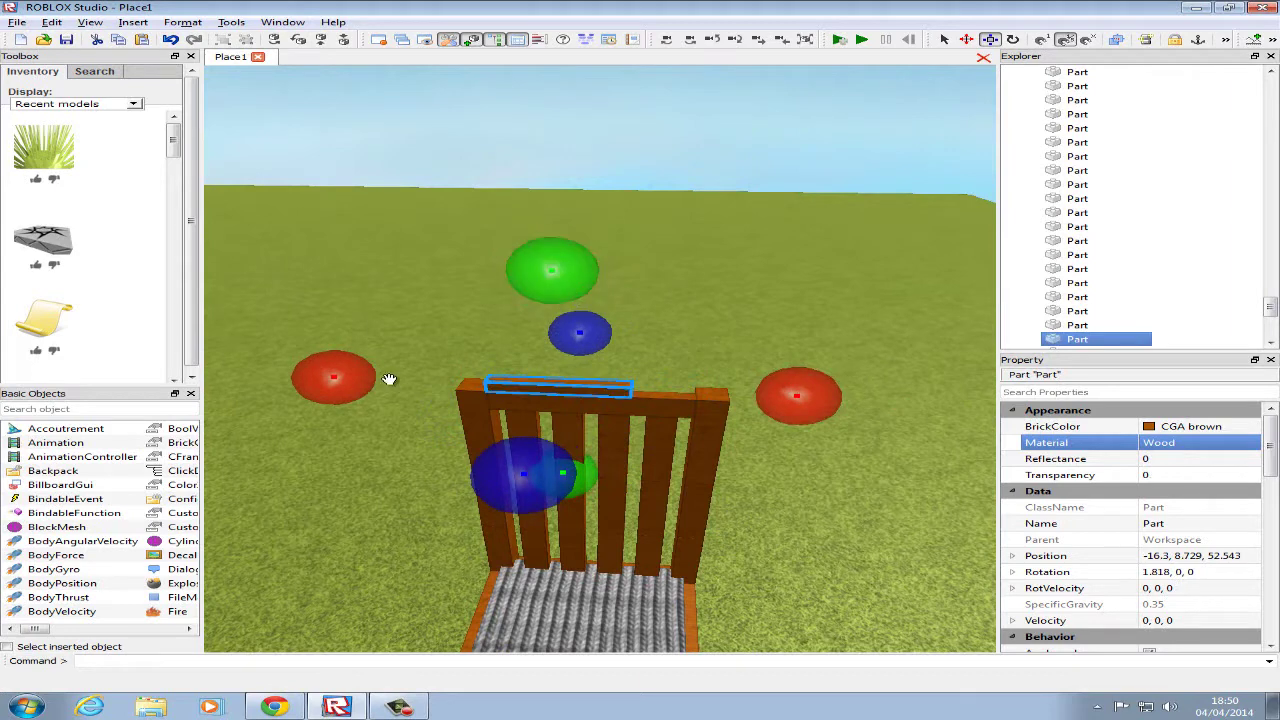
{"action": "left_click_drag", "start_coordinate": [308, 370], "coordinate": [404, 398]}
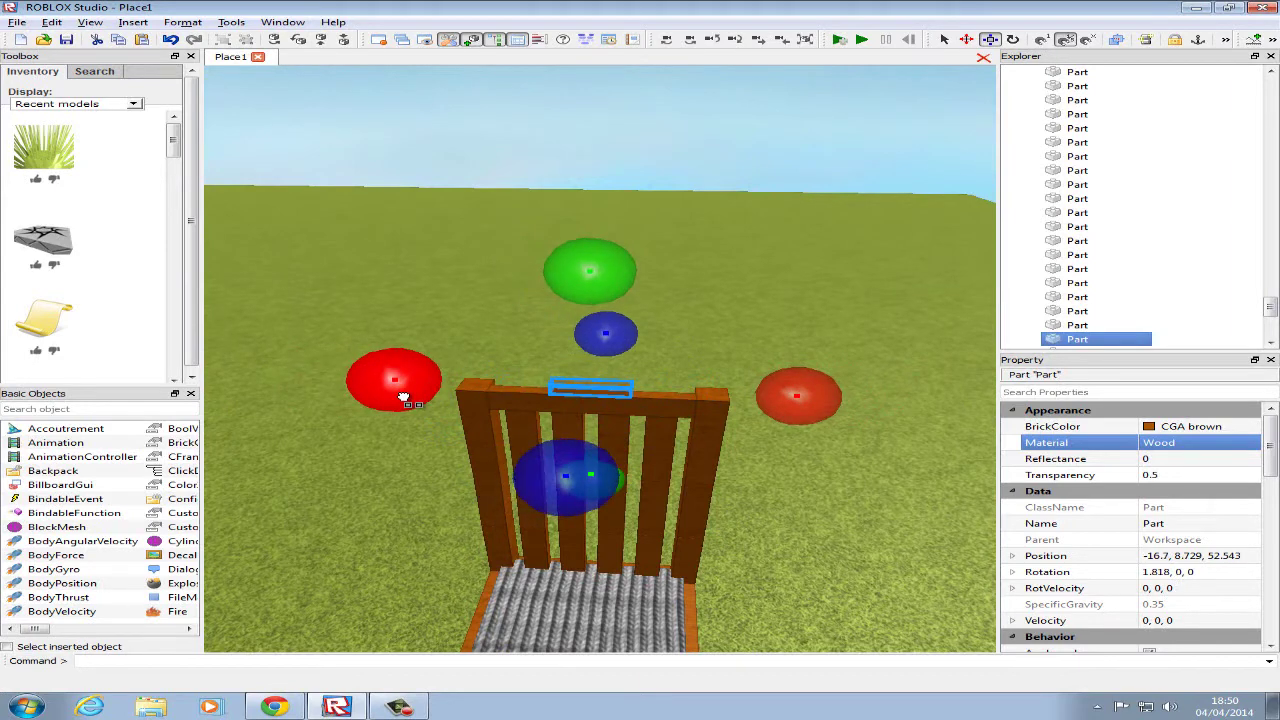
{"action": "scroll", "coordinate": [1018, 467], "scroll_direction": "down", "scroll_amount": 5}
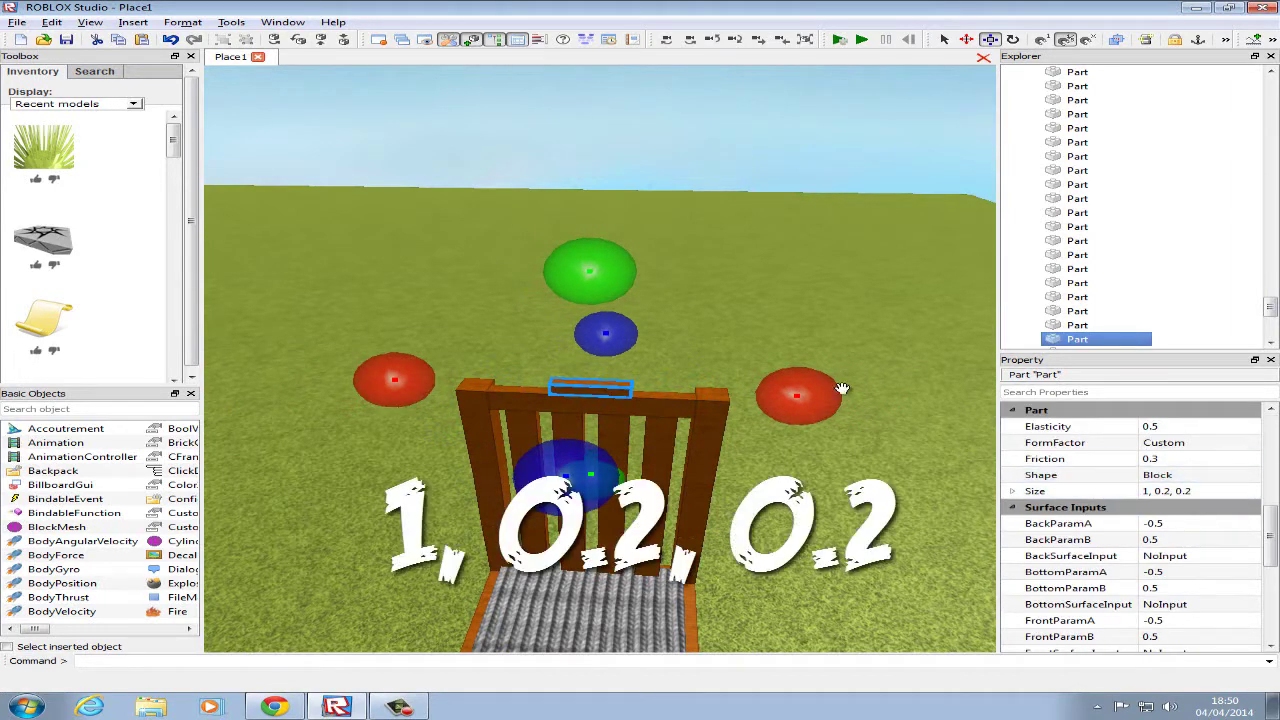
Duplicate the wedge beneath the seat's front rail and move the copy clear of the chair.
{"action": "right_click_drag", "start_coordinate": [745, 328], "coordinate": [712, 206]}
{"action": "scroll", "coordinate": [720, 380], "scroll_direction": "up", "scroll_amount": 3}
{"action": "scroll", "coordinate": [713, 212], "scroll_direction": "down", "scroll_amount": 4}
{"action": "left_click", "coordinate": [666, 233], "text": "shift"}
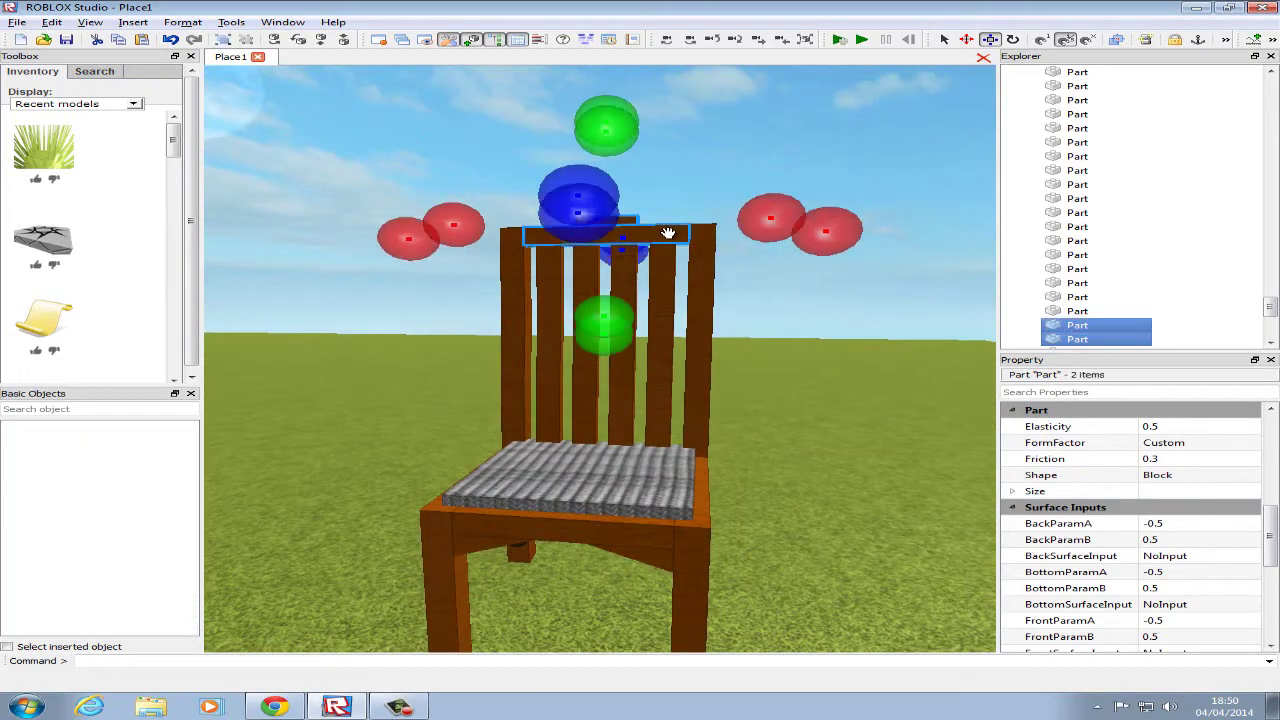
{"action": "left_click", "coordinate": [668, 233], "text": "shift"}
{"action": "left_click", "coordinate": [631, 553]}
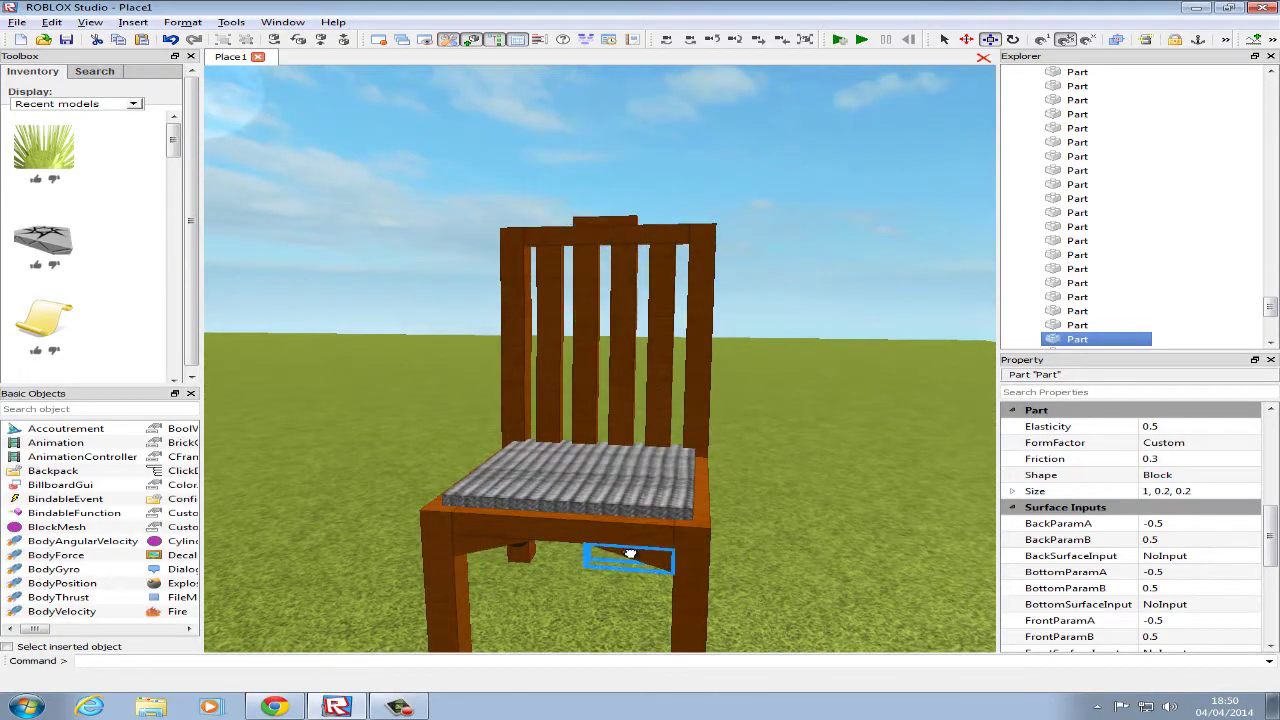
{"action": "key", "text": "ctrl+d"}
{"action": "scroll", "coordinate": [781, 543], "scroll_direction": "down", "scroll_amount": 2}
{"action": "left_click_drag", "start_coordinate": [673, 506], "coordinate": [783, 526]}
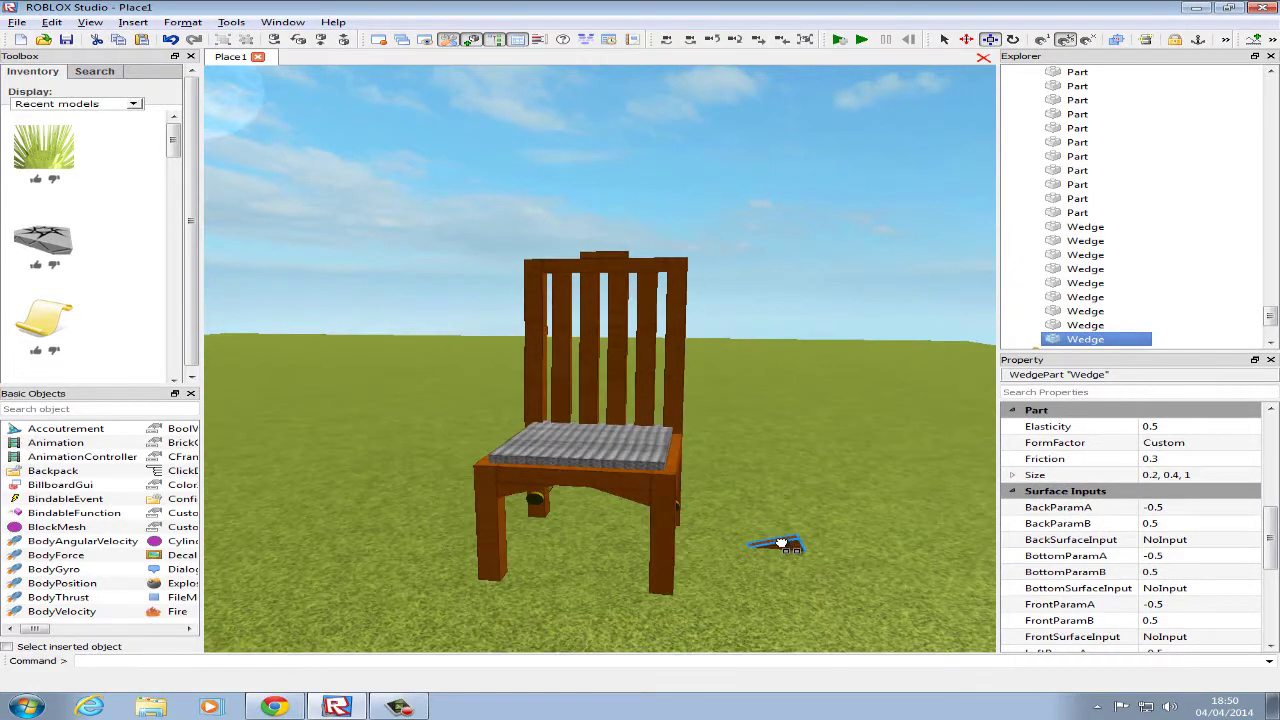
Place the copied wedge on top of the backrest's top rail, beside the small centre block.
{"action": "right_click_drag", "start_coordinate": [781, 543], "coordinate": [783, 526]}
{"action": "left_click_drag", "start_coordinate": [783, 526], "coordinate": [783, 523]}
{"action": "right_click_drag", "start_coordinate": [783, 526], "coordinate": [783, 523]}
{"action": "left_click_drag", "start_coordinate": [783, 523], "coordinate": [783, 523]}
{"action": "right_click_drag", "start_coordinate": [783, 523], "coordinate": [783, 523]}
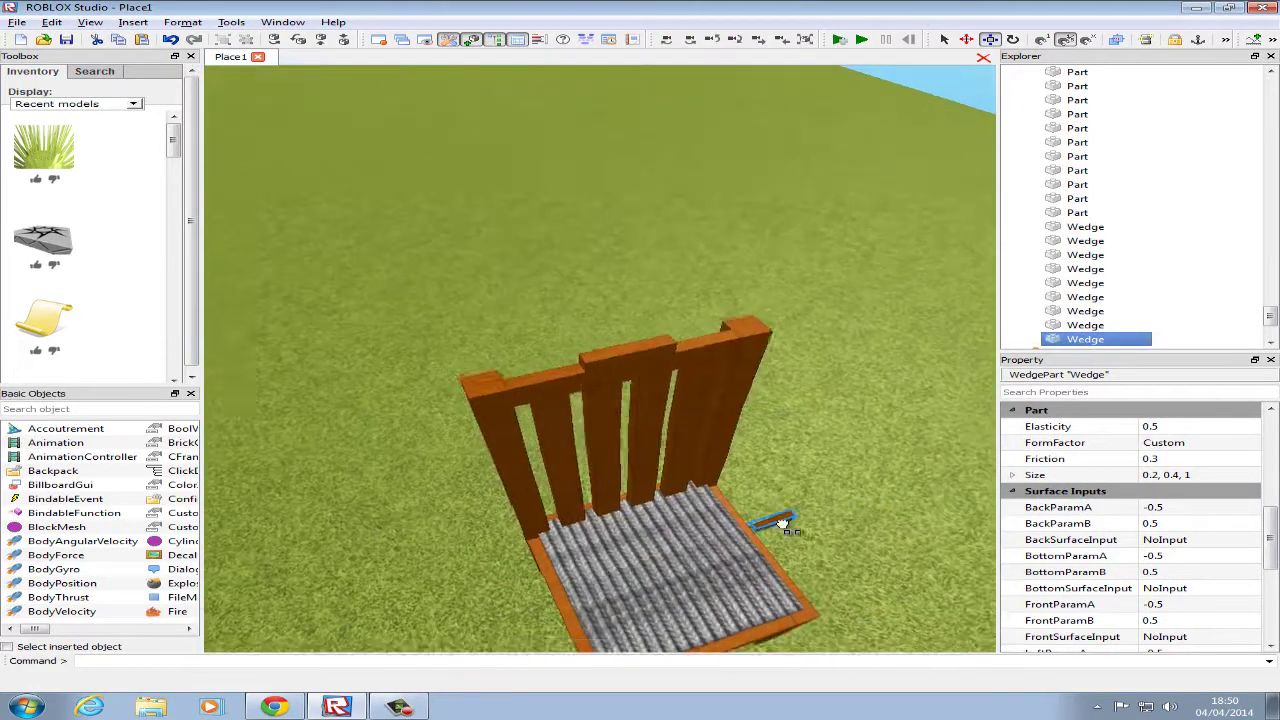
{"action": "left_click_drag", "start_coordinate": [783, 523], "coordinate": [559, 362]}
Resize the wedge on the top rail to 0.2, 0.2, 0.8 so it slopes up to the centre block.
{"action": "right_click_drag", "start_coordinate": [565, 391], "coordinate": [548, 394]}
{"action": "left_click_drag", "start_coordinate": [425, 406], "coordinate": [400, 410]}
{"action": "scroll", "coordinate": [549, 417], "scroll_direction": "up", "scroll_amount": 2}
{"action": "right_click_drag", "start_coordinate": [549, 417], "coordinate": [547, 406]}
{"action": "scroll", "coordinate": [547, 406], "scroll_direction": "down", "scroll_amount": 1}
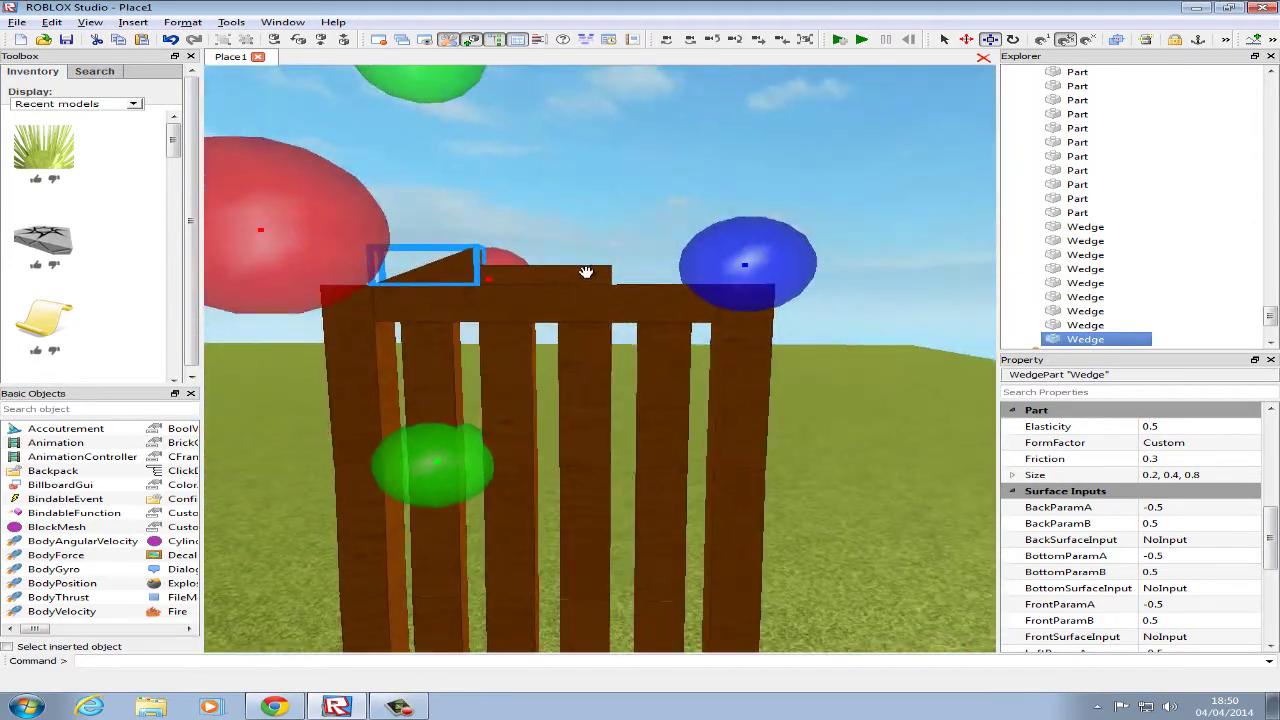
{"action": "left_click_drag", "start_coordinate": [434, 76], "coordinate": [451, 123]}
{"action": "right_click_drag", "start_coordinate": [571, 203], "coordinate": [577, 214]}
Duplicate the resized wedge and fit the copy as a mirrored slope on the other side of the centre block.
{"action": "key", "text": "ctrl+d"}
{"action": "left_click_drag", "start_coordinate": [482, 338], "coordinate": [667, 316]}
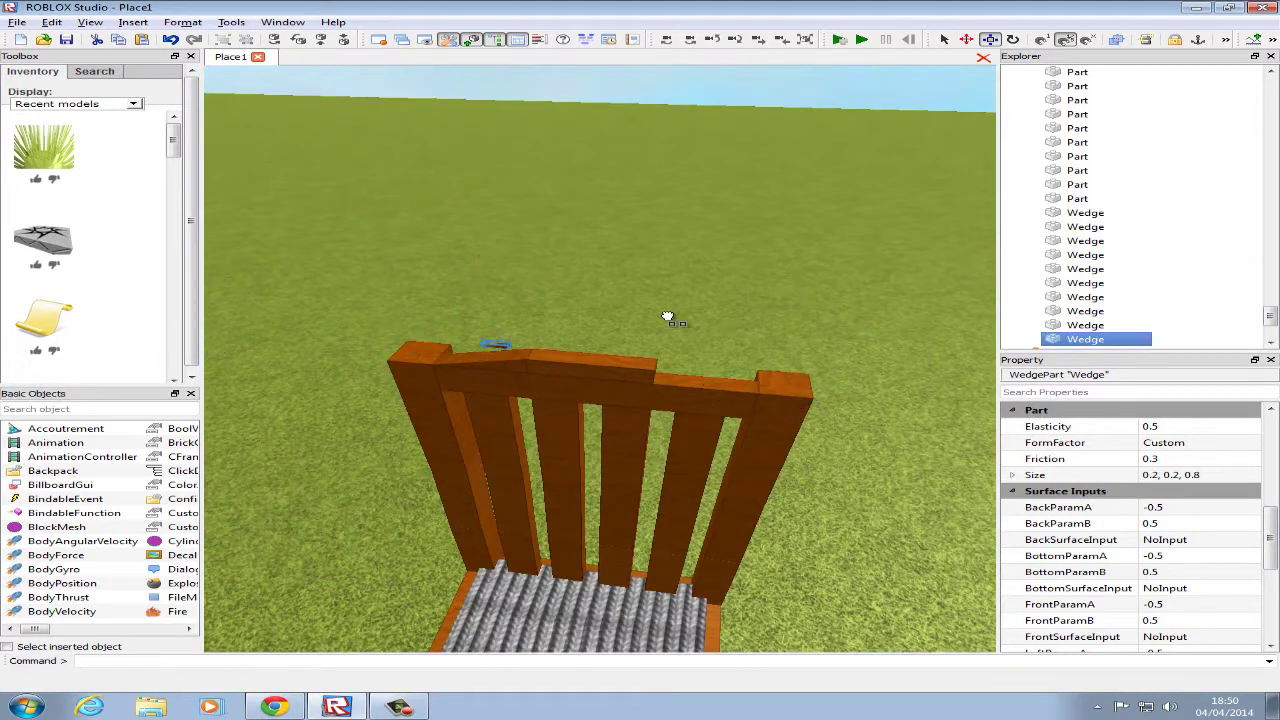
{"action": "scroll", "coordinate": [678, 400], "scroll_direction": "down", "scroll_amount": 2}
{"action": "left_click_drag", "start_coordinate": [680, 400], "coordinate": [640, 362]}
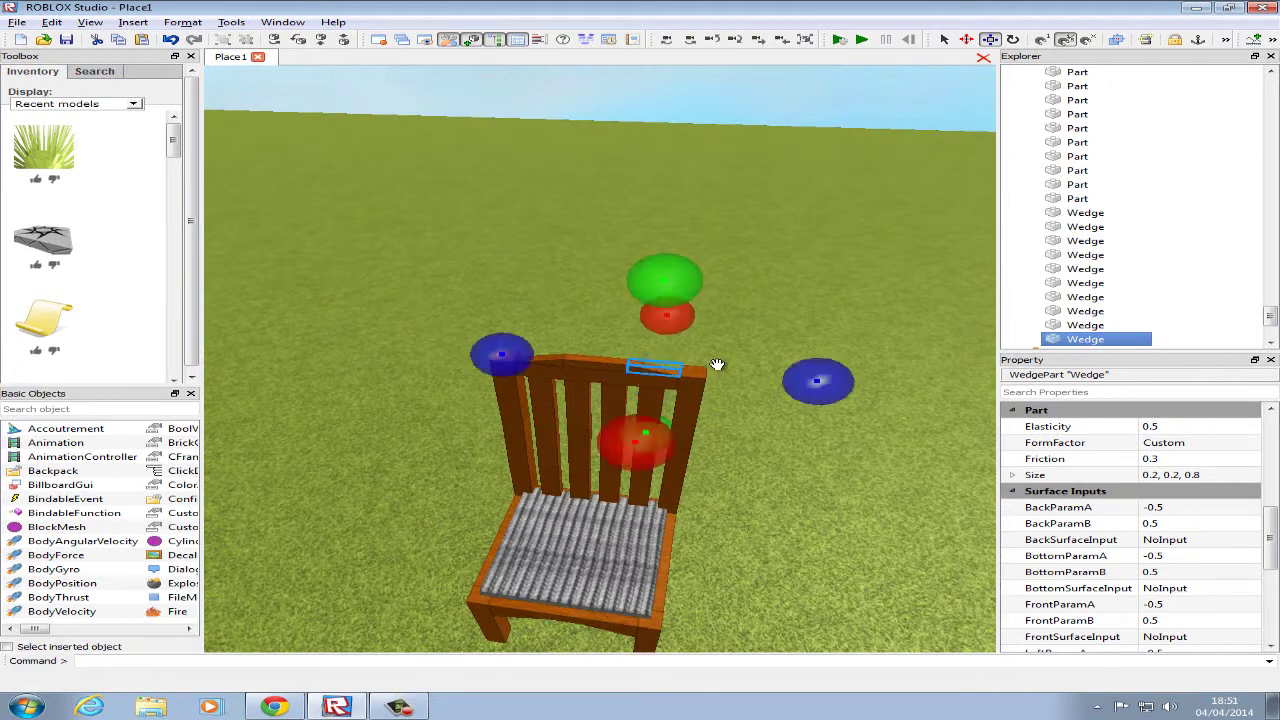
{"action": "left_click", "coordinate": [730, 278]}
{"action": "scroll", "coordinate": [730, 278], "scroll_direction": "up", "scroll_amount": 4}
{"action": "right_click_drag", "start_coordinate": [731, 278], "coordinate": [732, 283]}
{"action": "scroll", "coordinate": [733, 283], "scroll_direction": "down", "scroll_amount": 2}
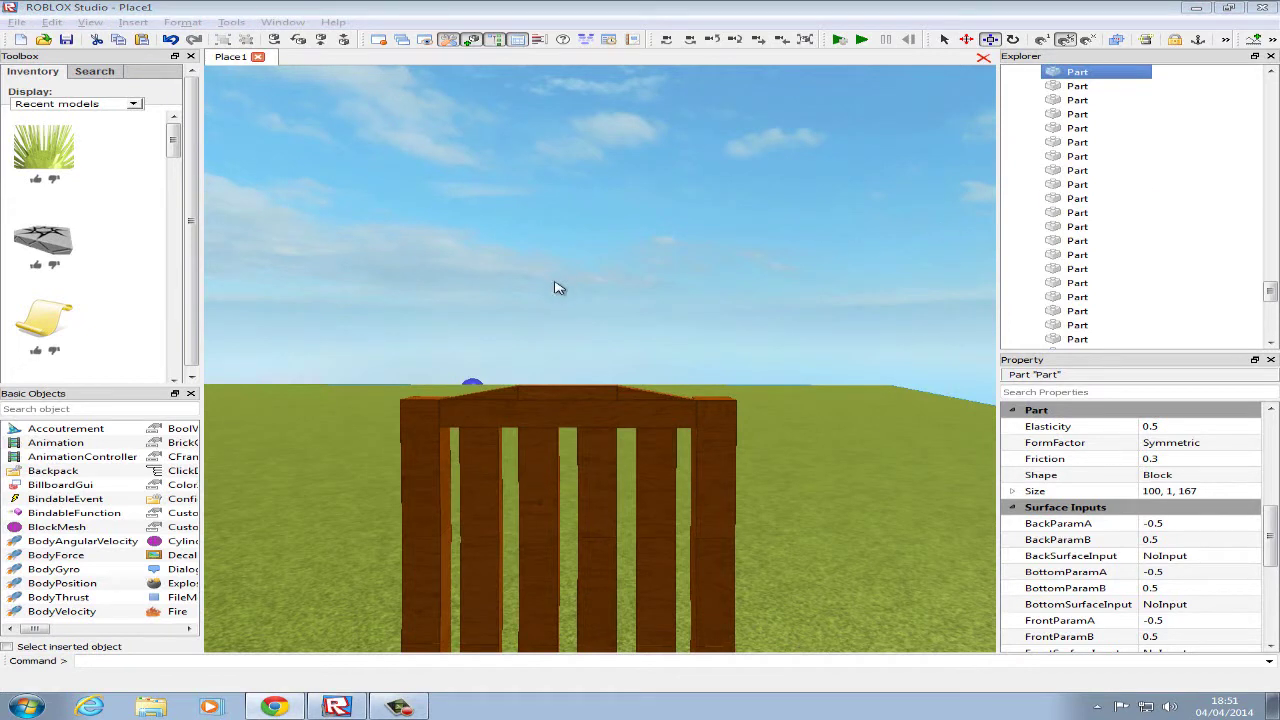
{"action": "right_click_drag", "start_coordinate": [537, 371], "coordinate": [535, 379]}
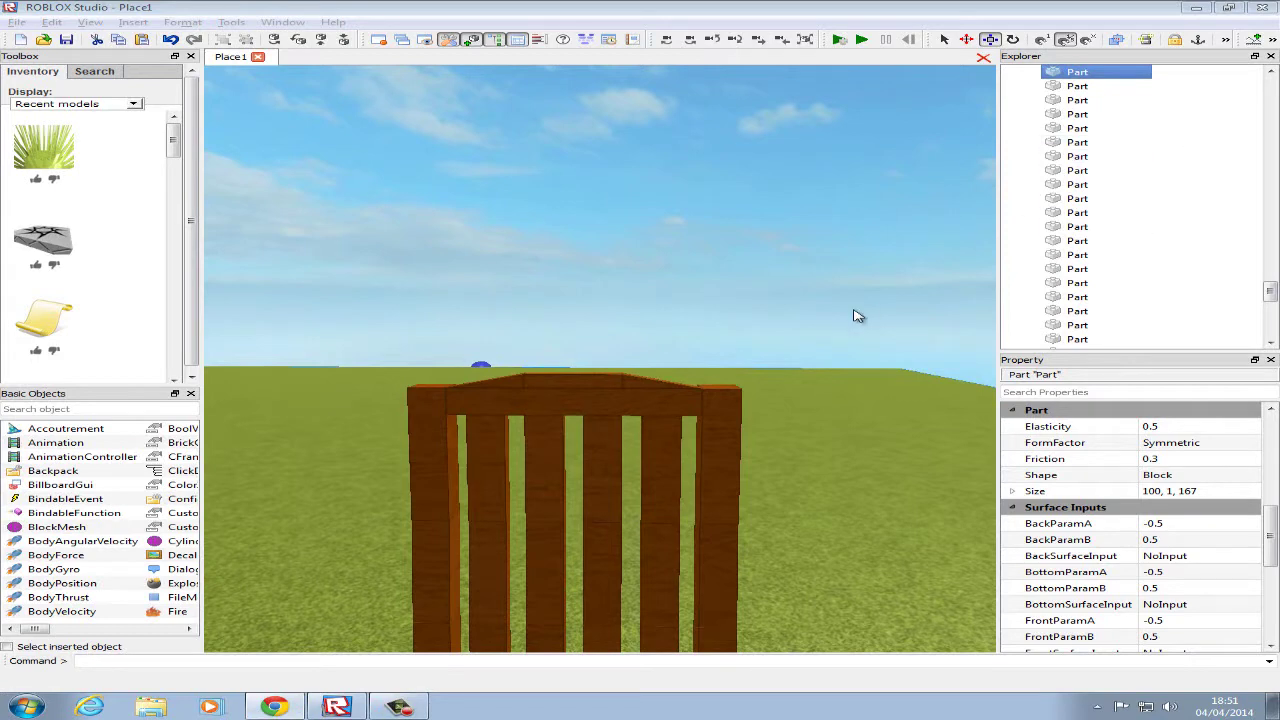
Lower the upper face of the backrest's top rail, giving it a size of 2.6, 0.2, 0.2.
{"action": "right_click_drag", "start_coordinate": [858, 316], "coordinate": [705, 377]}
{"action": "left_click", "coordinate": [698, 374]}
{"action": "left_click_drag", "start_coordinate": [625, 213], "coordinate": [622, 238]}
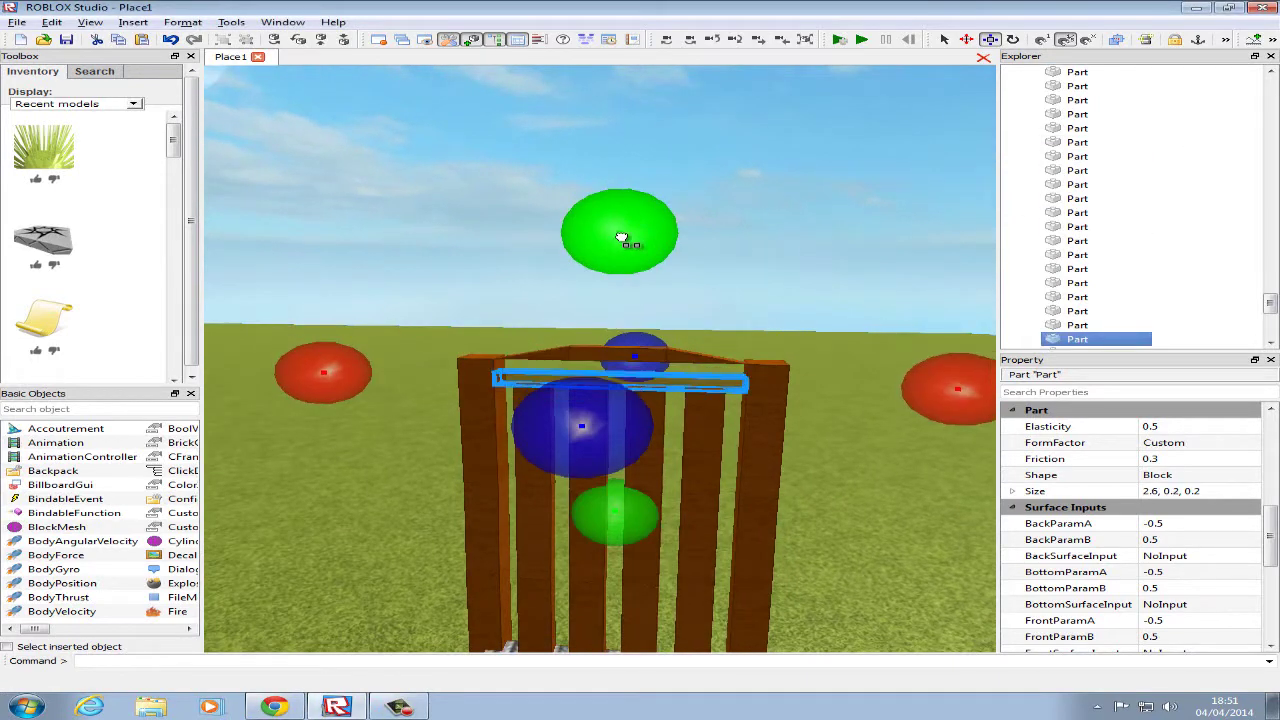
Bring both wedges and the centre block down onto the thinned rail, keeping each 0.2 high.
{"action": "left_click", "coordinate": [538, 357]}
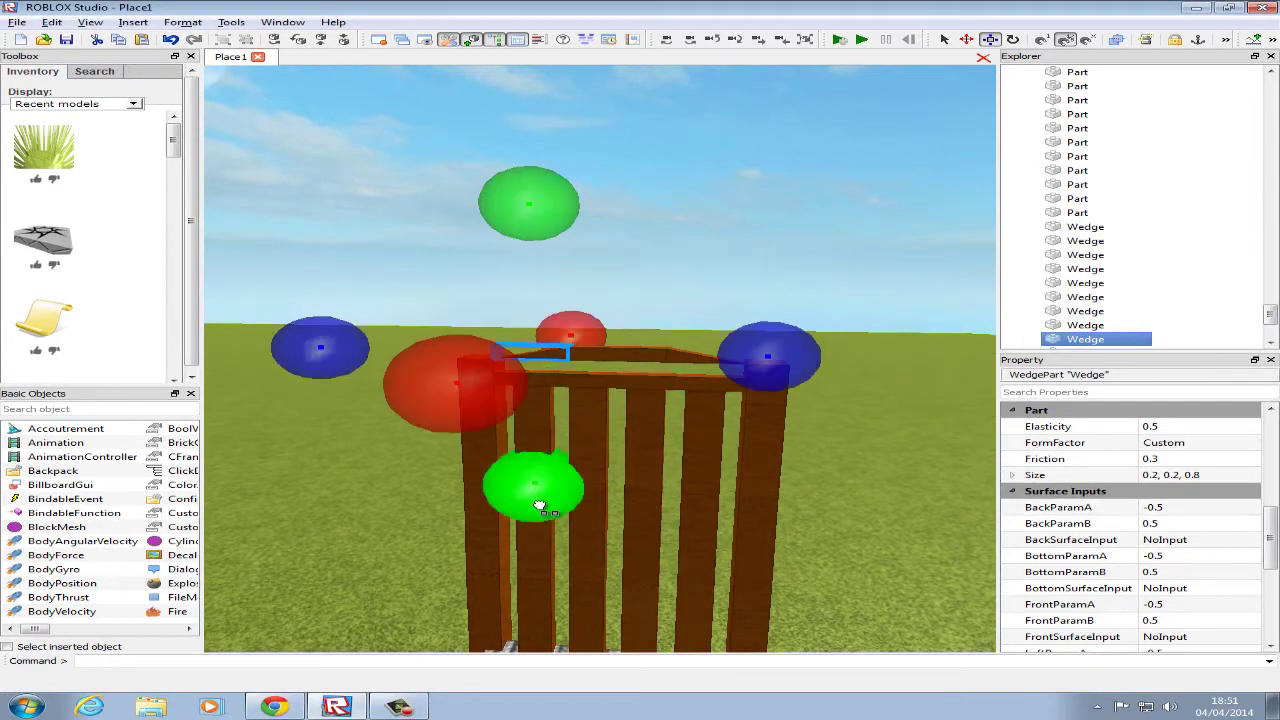
{"action": "left_click_drag", "start_coordinate": [540, 506], "coordinate": [539, 496]}
{"action": "left_click_drag", "start_coordinate": [533, 228], "coordinate": [537, 241]}
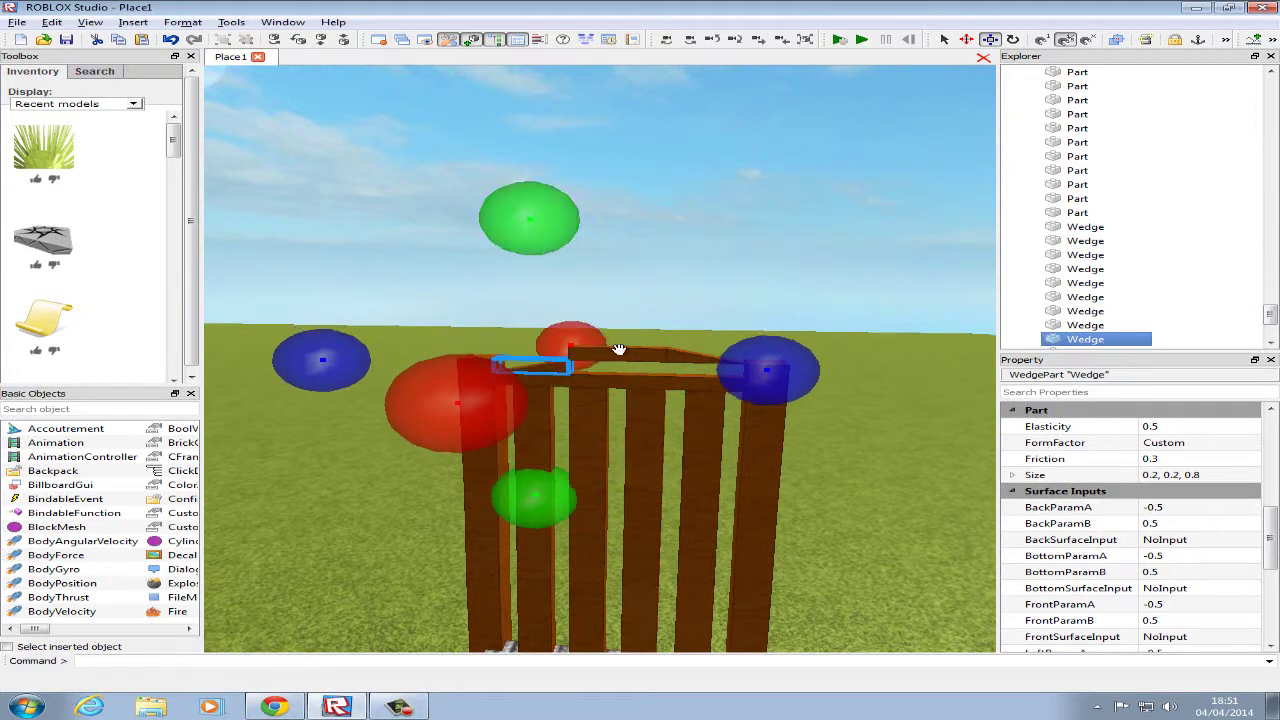
{"action": "left_click", "coordinate": [619, 349]}
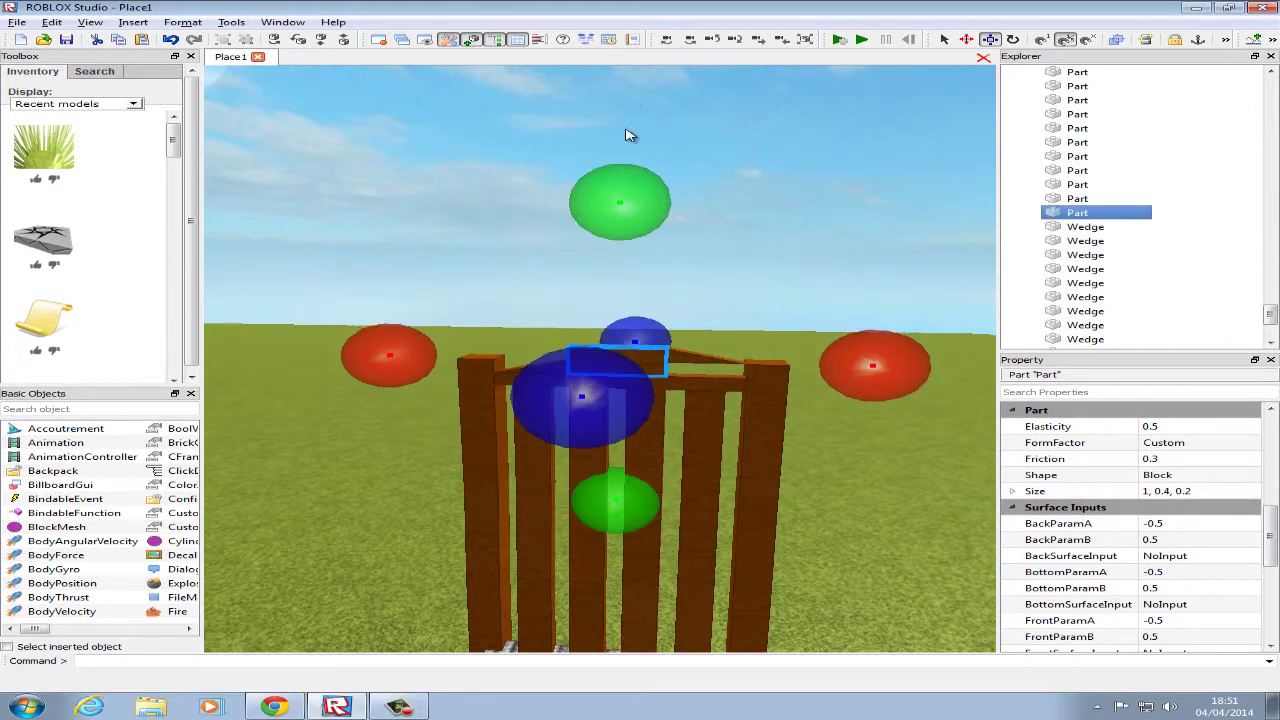
{"action": "left_click_drag", "start_coordinate": [620, 203], "coordinate": [641, 247]}
{"action": "left_click", "coordinate": [697, 367]}
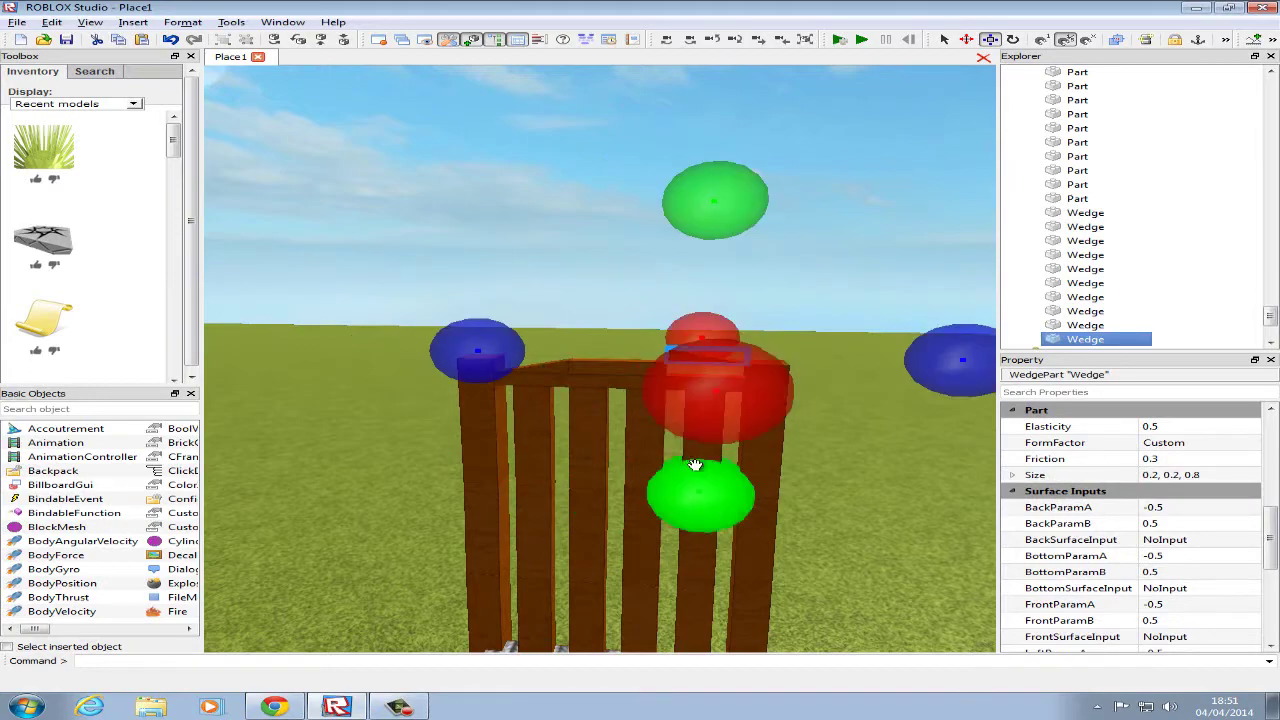
{"action": "left_click", "coordinate": [819, 244]}
Set the back surface of both lower rear leg parts from Hinge to Smooth.
{"action": "scroll", "coordinate": [819, 242], "scroll_direction": "down", "scroll_amount": 3}
{"action": "right_click_drag", "start_coordinate": [817, 237], "coordinate": [815, 237]}
{"action": "scroll", "coordinate": [810, 246], "scroll_direction": "down", "scroll_amount": 2}
{"action": "scroll", "coordinate": [812, 342], "scroll_direction": "up", "scroll_amount": 3}
{"action": "right_click_drag", "start_coordinate": [808, 348], "coordinate": [804, 353]}
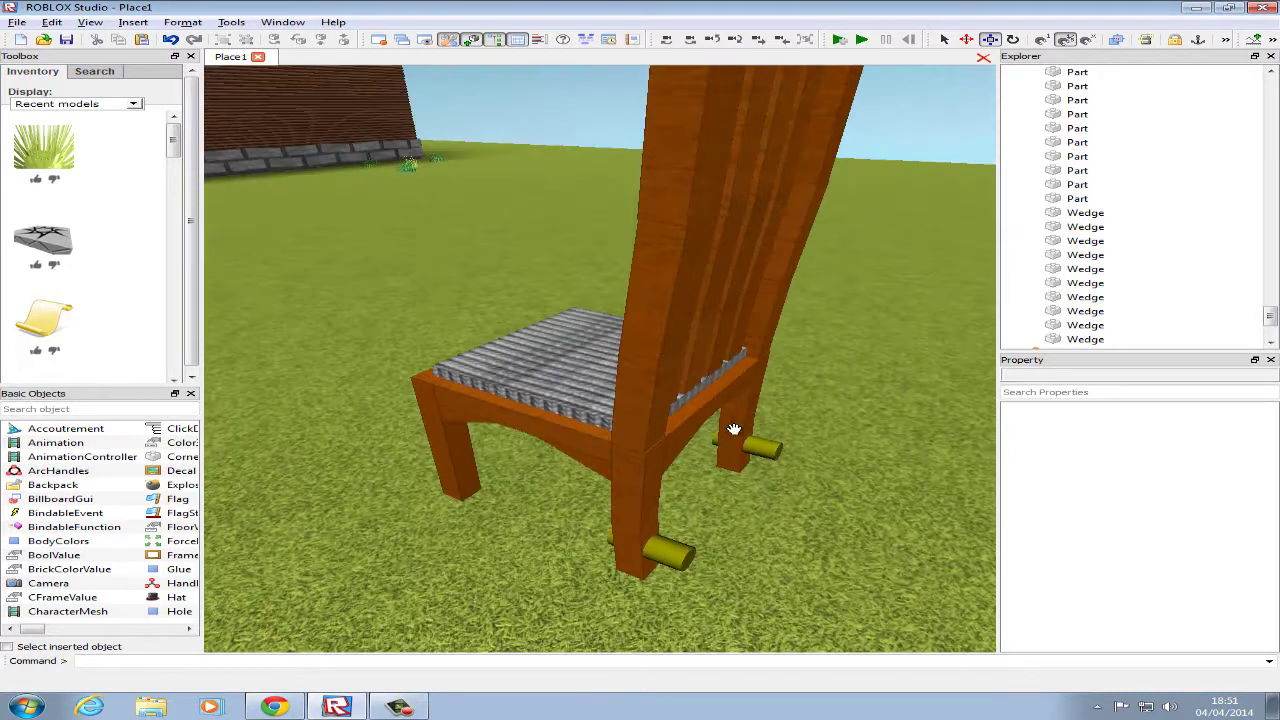
{"action": "left_click", "coordinate": [731, 427]}
{"action": "left_click", "coordinate": [624, 545], "text": "ctrl"}
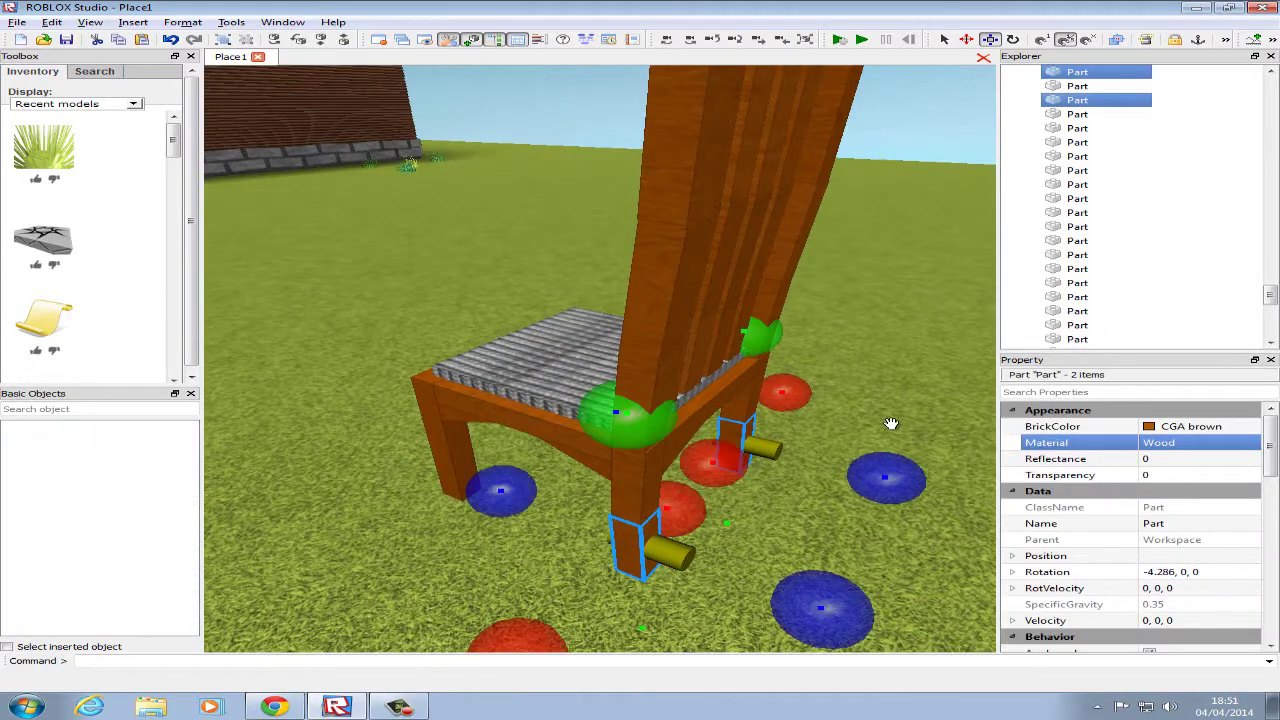
{"action": "scroll", "coordinate": [1114, 556], "scroll_direction": "down", "scroll_amount": 10}
{"action": "left_click", "coordinate": [1196, 556]}
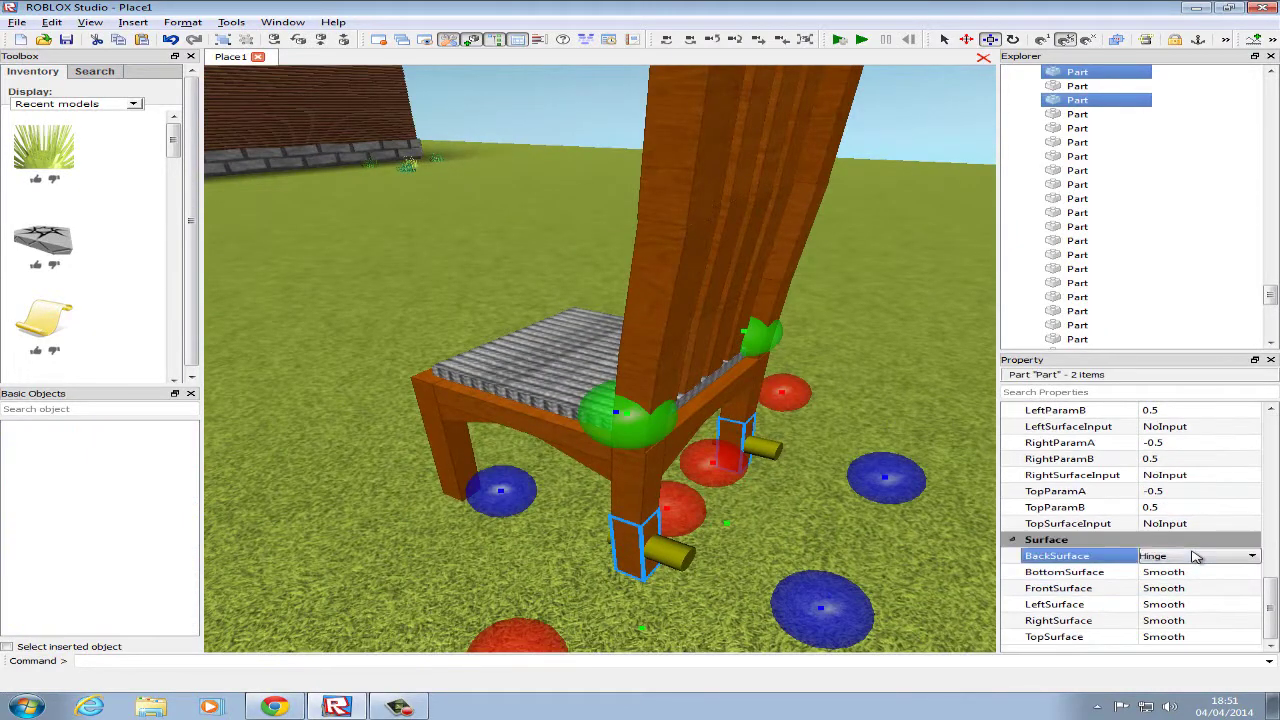
{"action": "left_click", "coordinate": [1189, 607]}
Clear the selection and examine the finished chair's backrest, seat and legs from several angles.
{"action": "right_click_drag", "start_coordinate": [787, 358], "coordinate": [783, 357]}
{"action": "scroll", "coordinate": [783, 357], "scroll_direction": "down", "scroll_amount": 3}
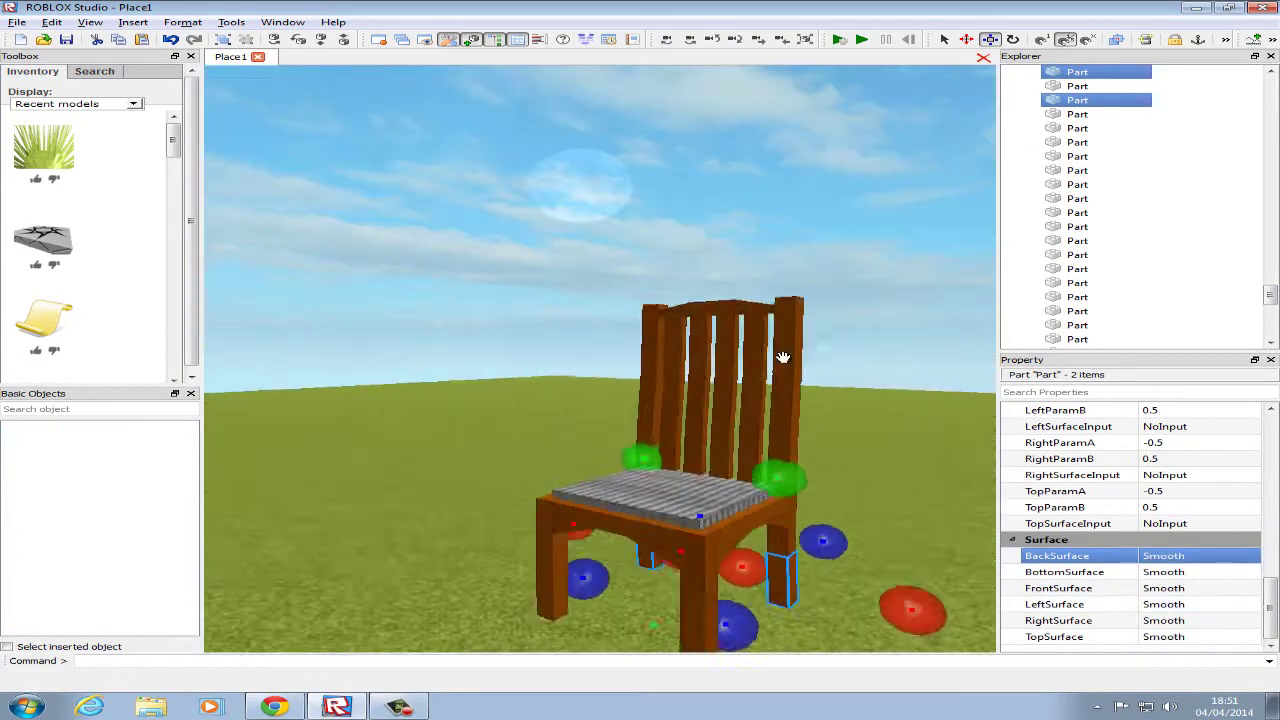
{"action": "left_click", "coordinate": [790, 308]}
{"action": "right_click_drag", "start_coordinate": [791, 305], "coordinate": [786, 303]}
{"action": "scroll", "coordinate": [788, 298], "scroll_direction": "up", "scroll_amount": 5}
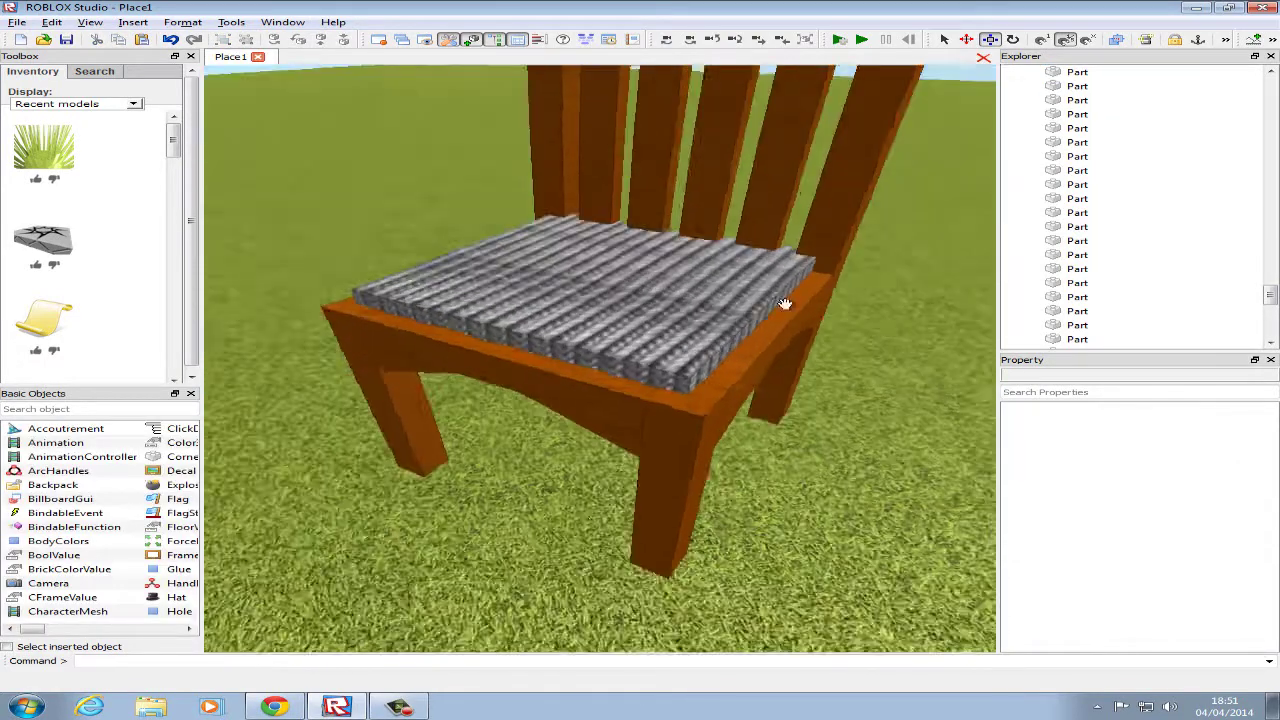
{"action": "scroll", "coordinate": [787, 300], "scroll_direction": "down", "scroll_amount": 4}
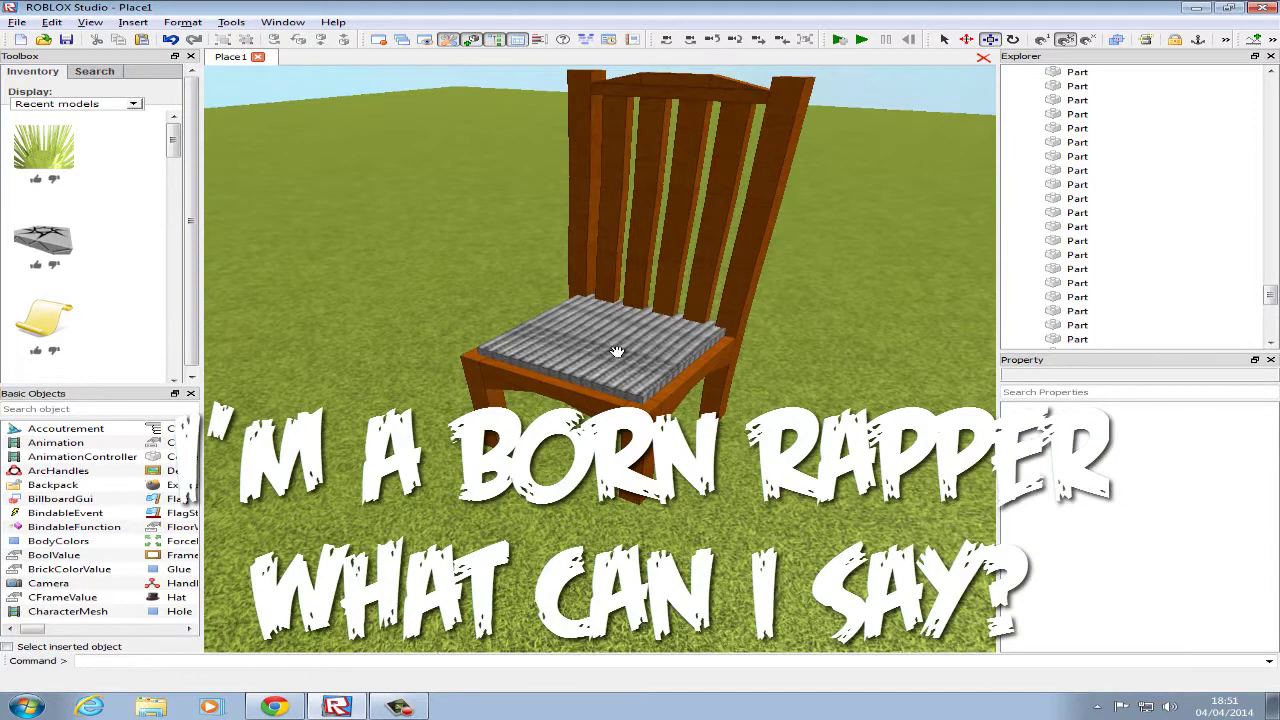
{"action": "left_click", "coordinate": [617, 352]}
{"action": "left_click", "coordinate": [952, 113]}
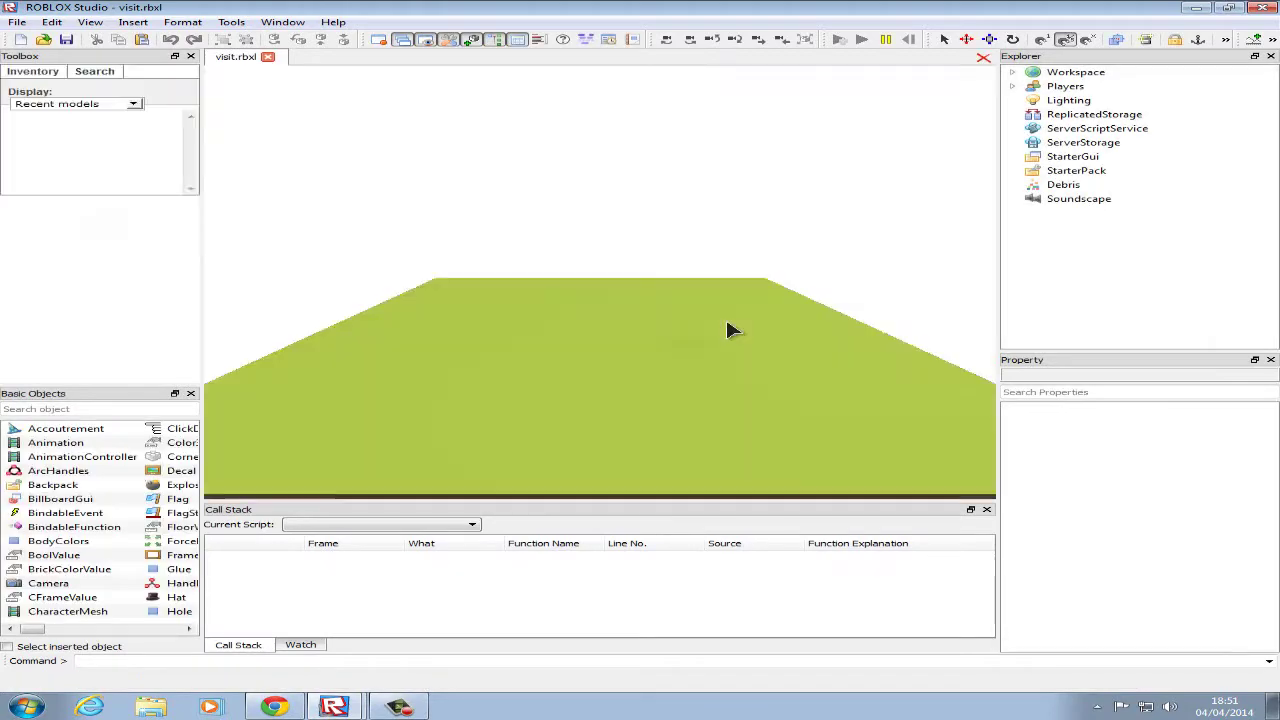
Walk the test avatar out of the house and across the grass to the chair.
{"action": "key", "text": "w"}
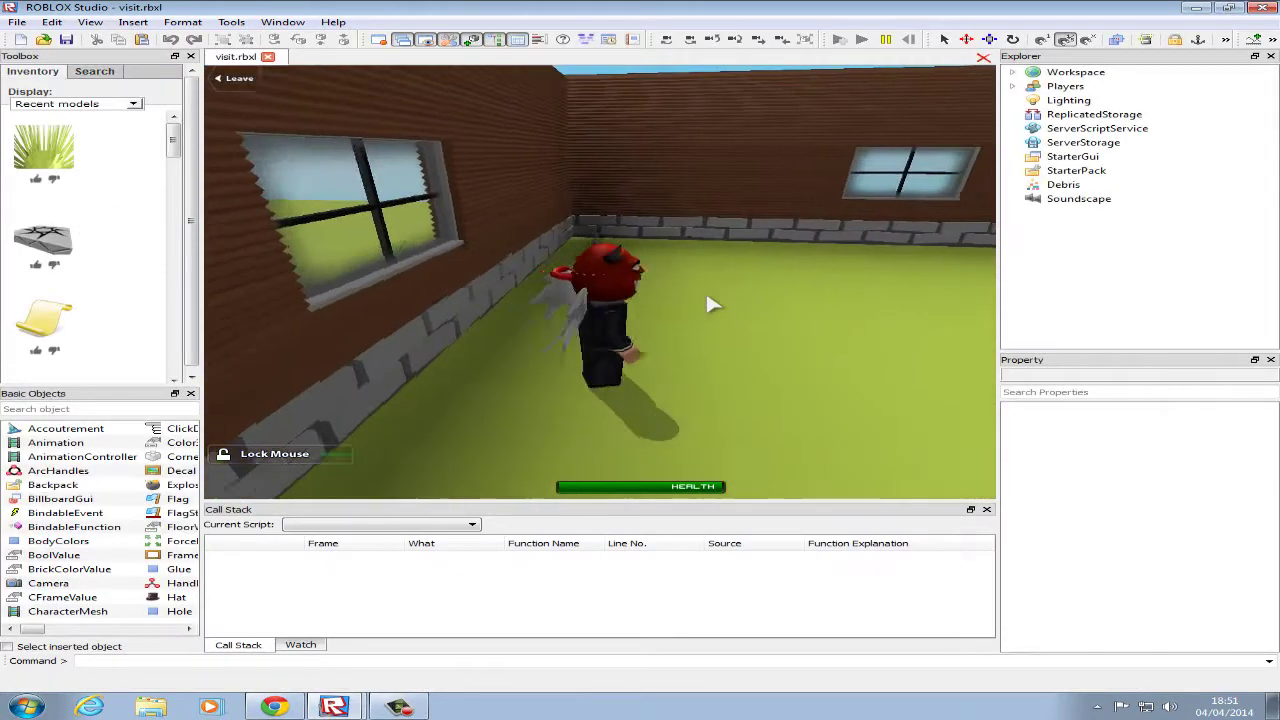
{"action": "key", "text": "w"}
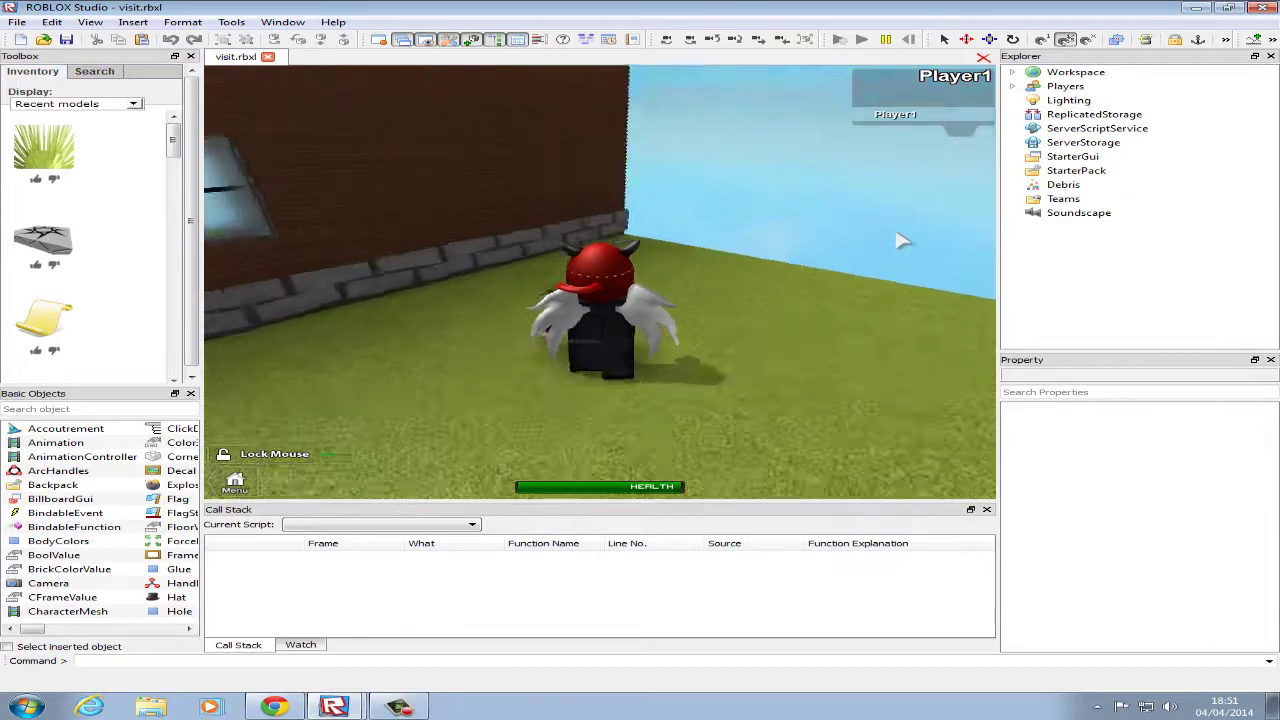
{"action": "key", "text": "w"}
{"action": "key", "text": "a"}
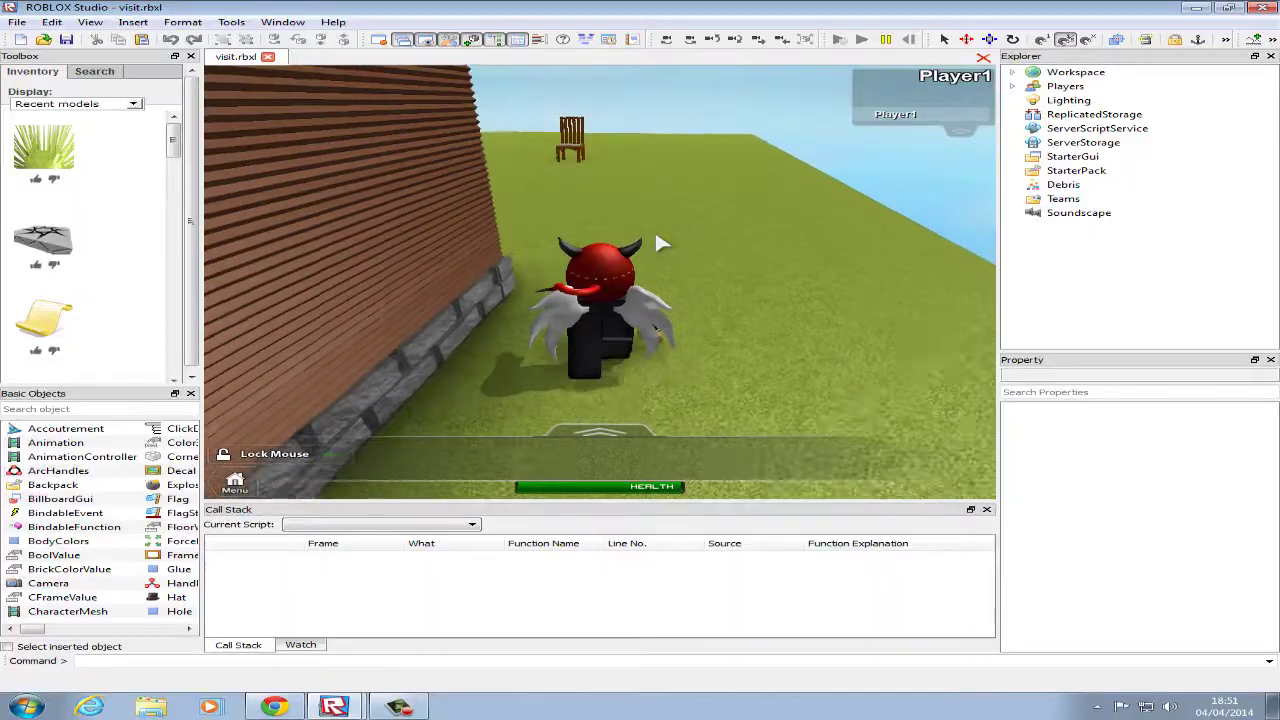
{"action": "key", "text": "d"}
{"action": "key", "text": "w"}
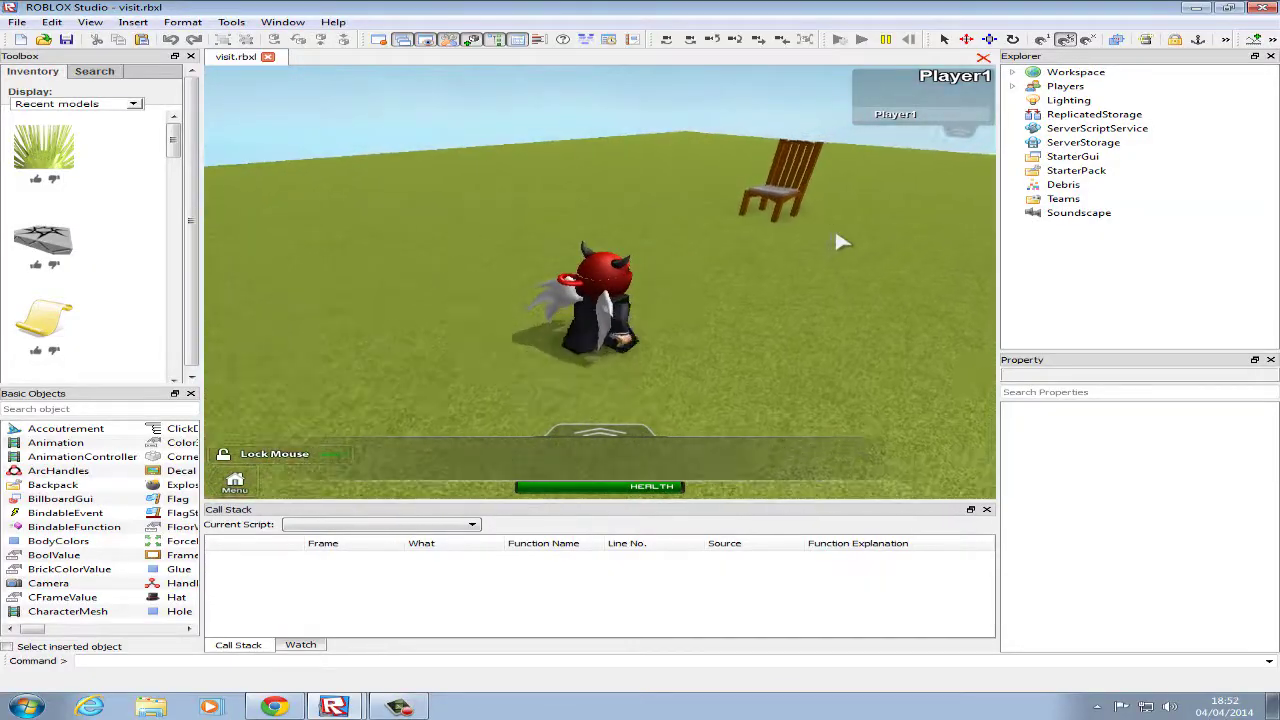
{"action": "scroll", "coordinate": [841, 242], "scroll_direction": "up", "scroll_amount": 2}
{"action": "key", "text": "d"}
{"action": "right_click_drag", "start_coordinate": [841, 242], "coordinate": [841, 242]}
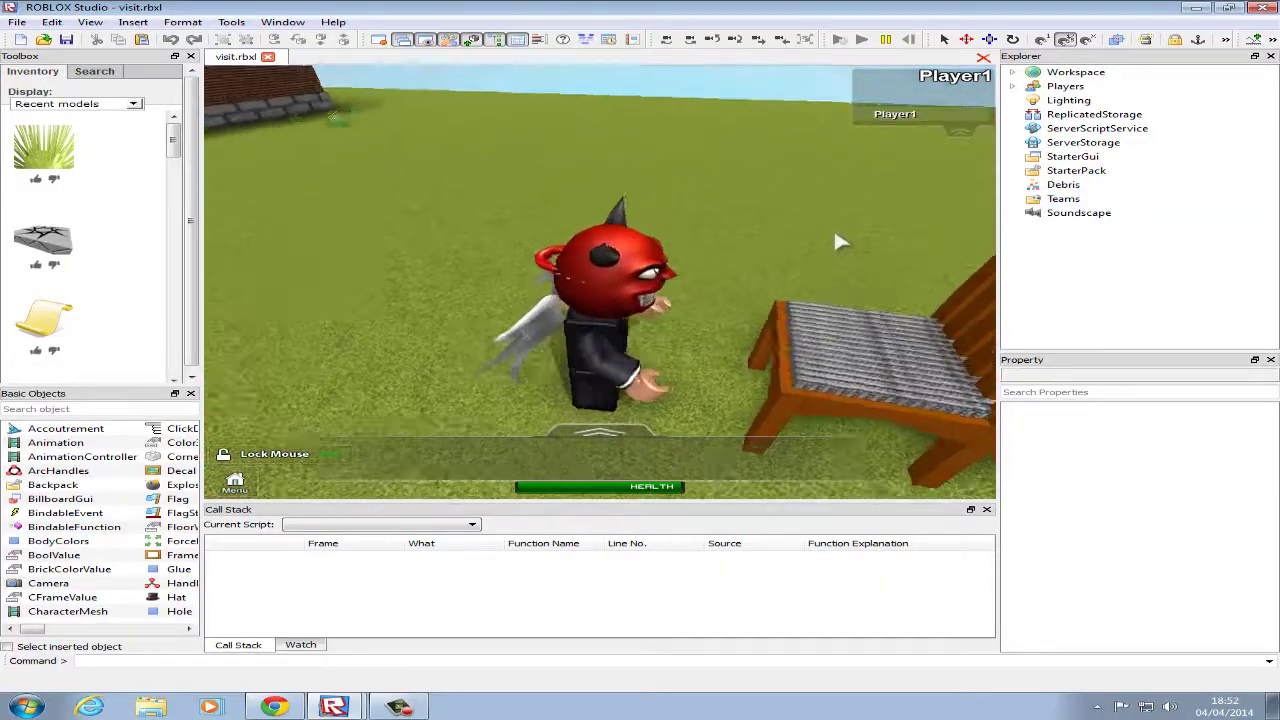
Lock the mouse view and jump the avatar onto the chair's seat.
{"action": "key", "text": "shift"}
{"action": "key", "text": "space"}
{"action": "key", "text": "s"}
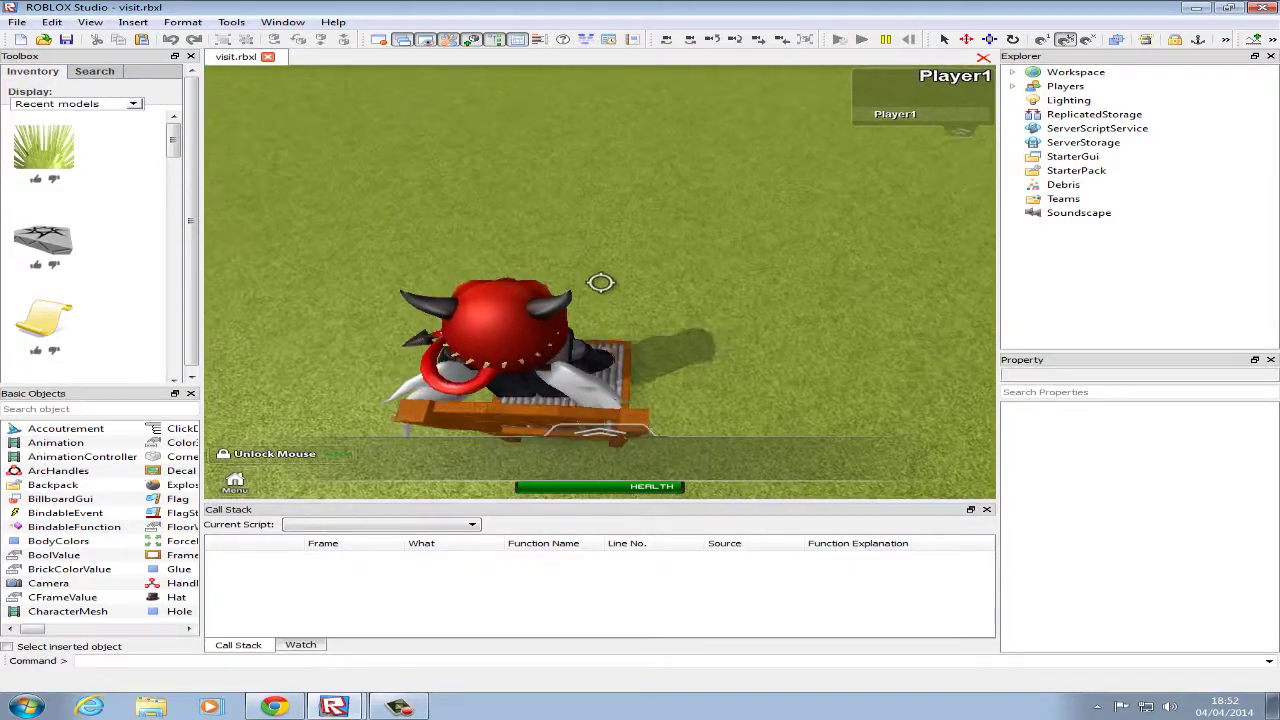
{"action": "key", "text": "d"}
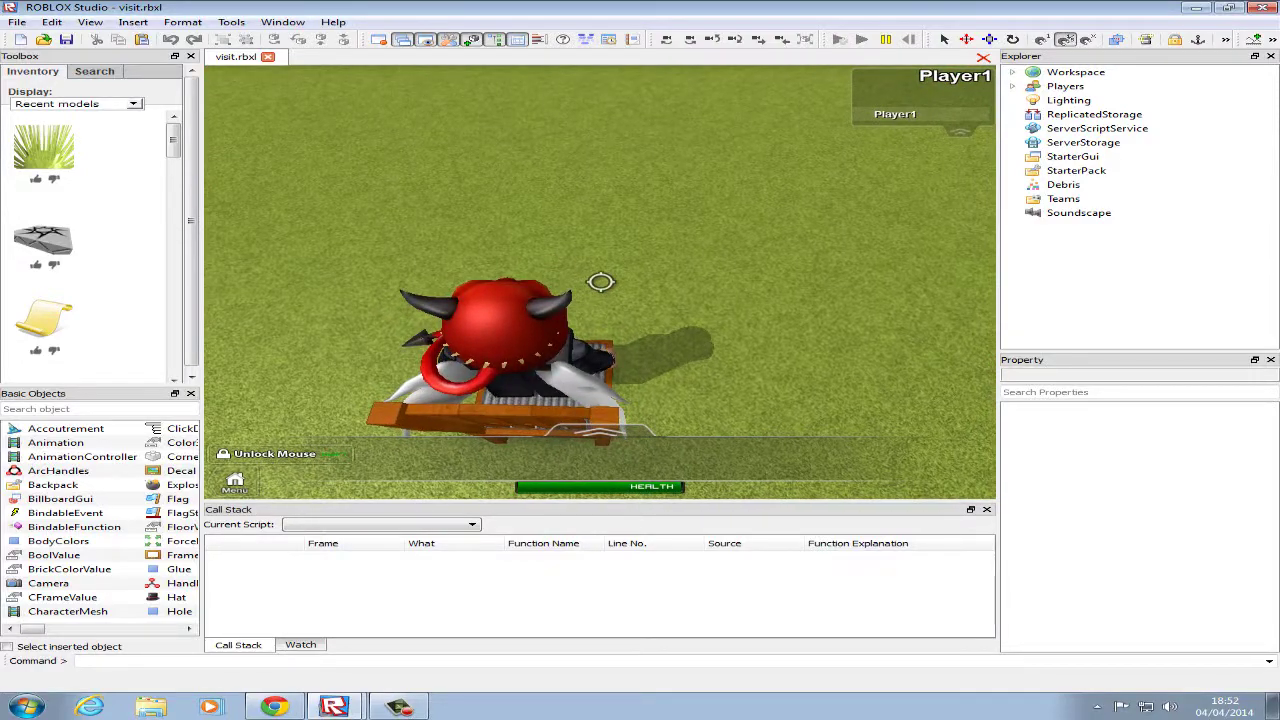
Unlock the mouse view and examine the chair up close in first person from the front, side and back.
{"action": "key", "text": "shift"}
{"action": "right_click_drag", "start_coordinate": [600, 282], "coordinate": [614, 280]}
{"action": "key", "text": "s"}
{"action": "scroll", "coordinate": [614, 280], "scroll_direction": "up", "scroll_amount": 5}
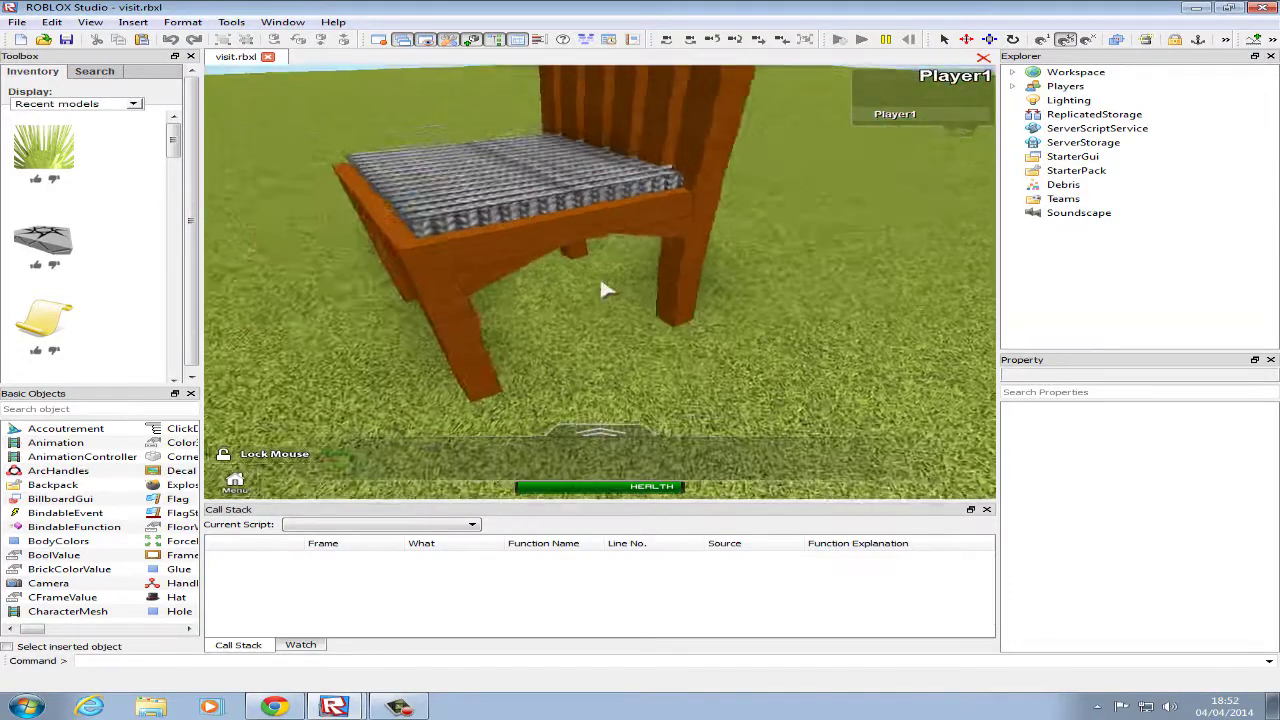
{"action": "key", "text": "s"}
{"action": "key", "text": "a"}
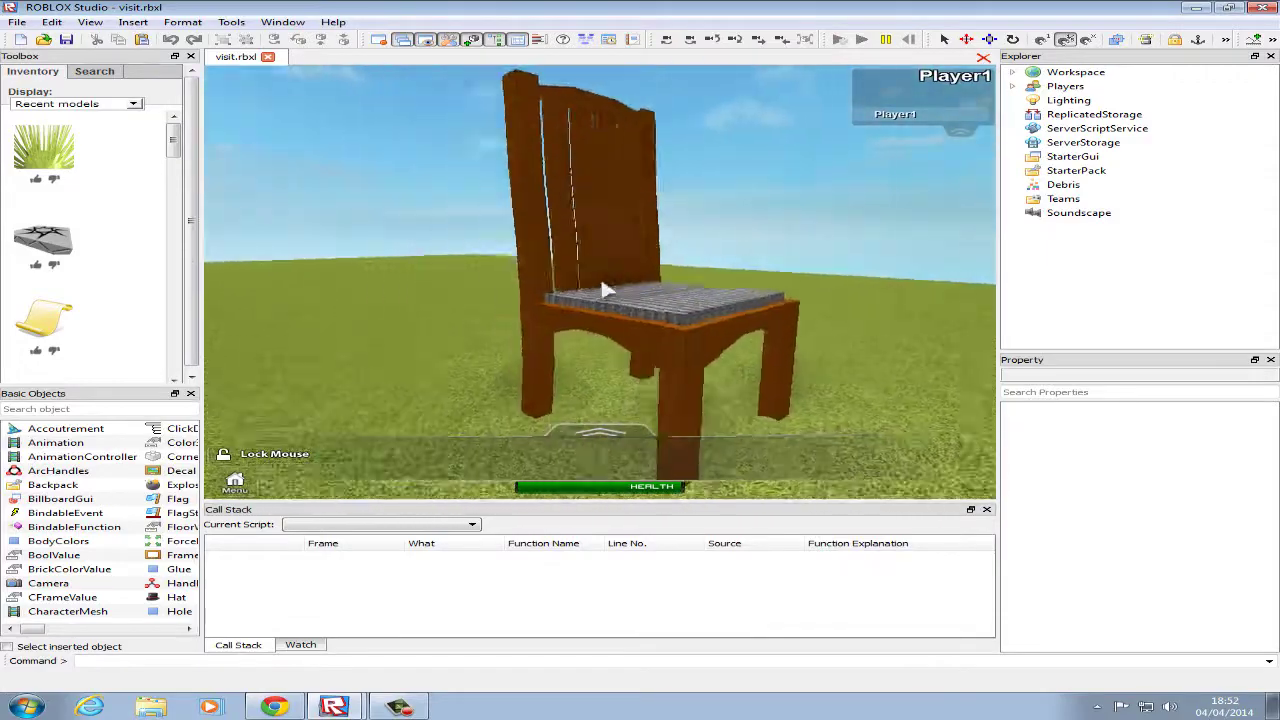
{"action": "key", "text": "w"}
{"action": "key", "text": "a"}
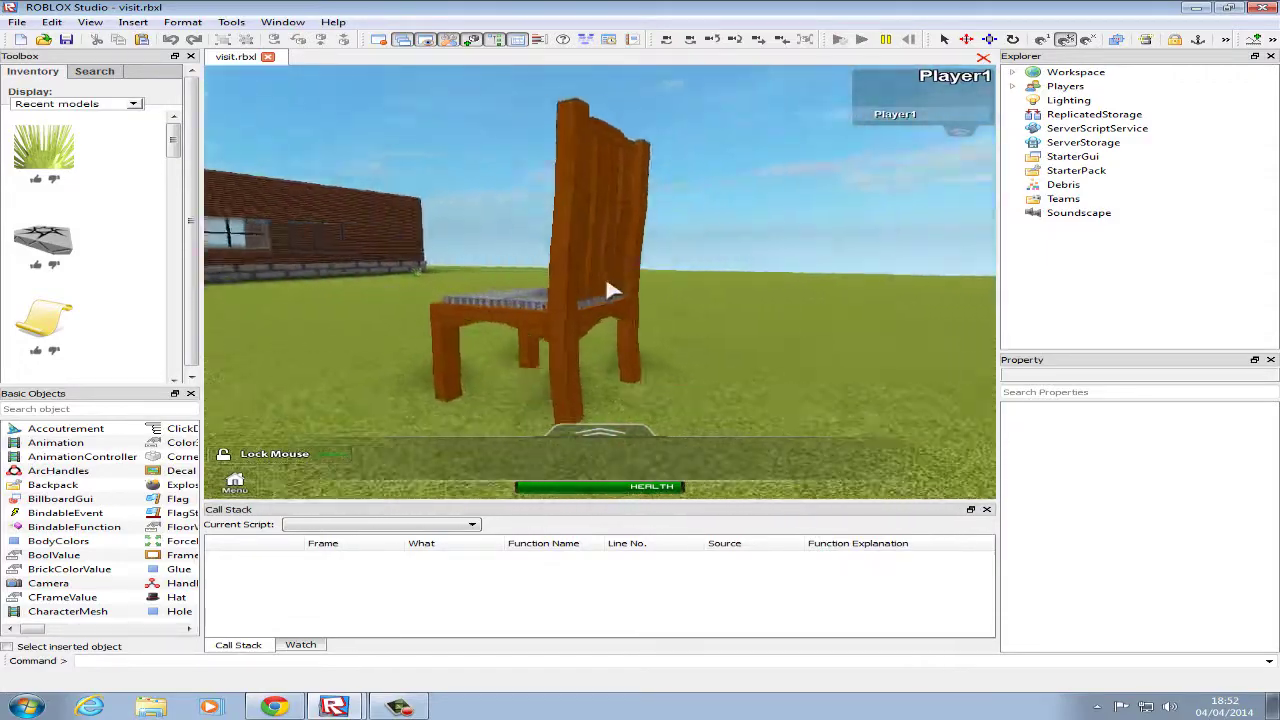
{"action": "key", "text": "a"}
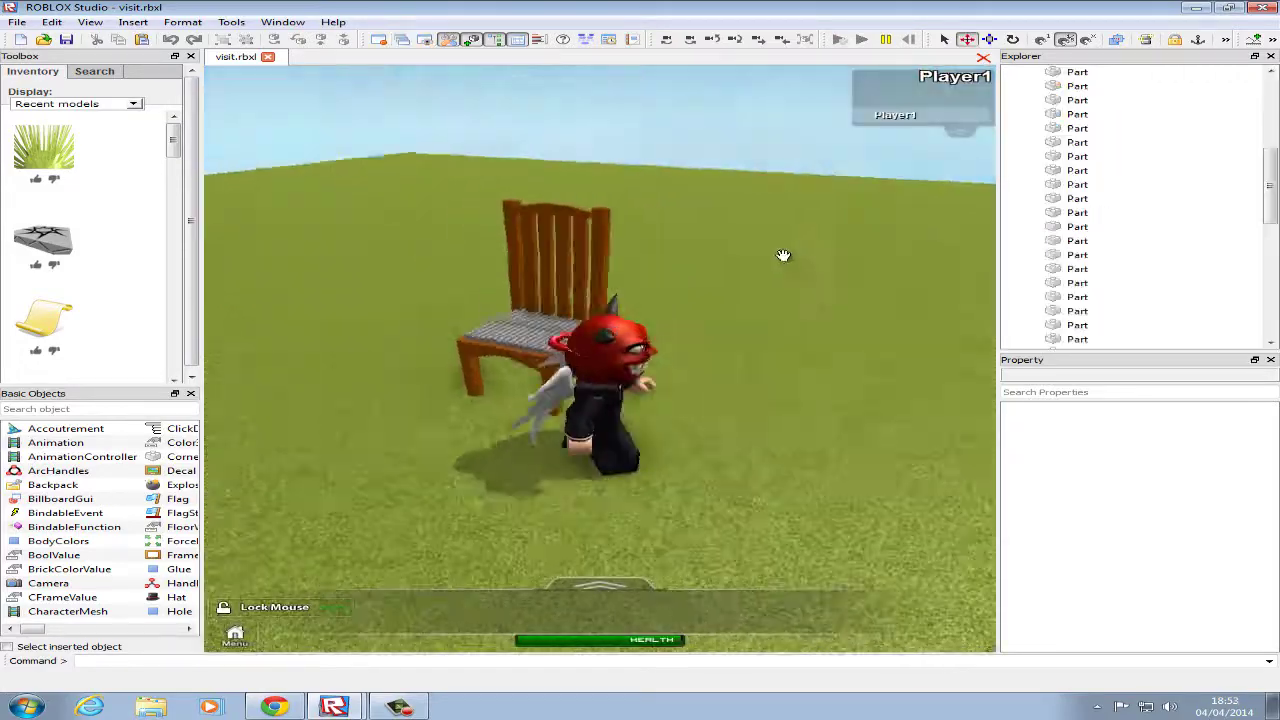
Walk the avatar around the chair in third person with the mouse view locked.
{"action": "key", "text": "d"}
{"action": "right_click_drag", "start_coordinate": [783, 257], "coordinate": [781, 257]}
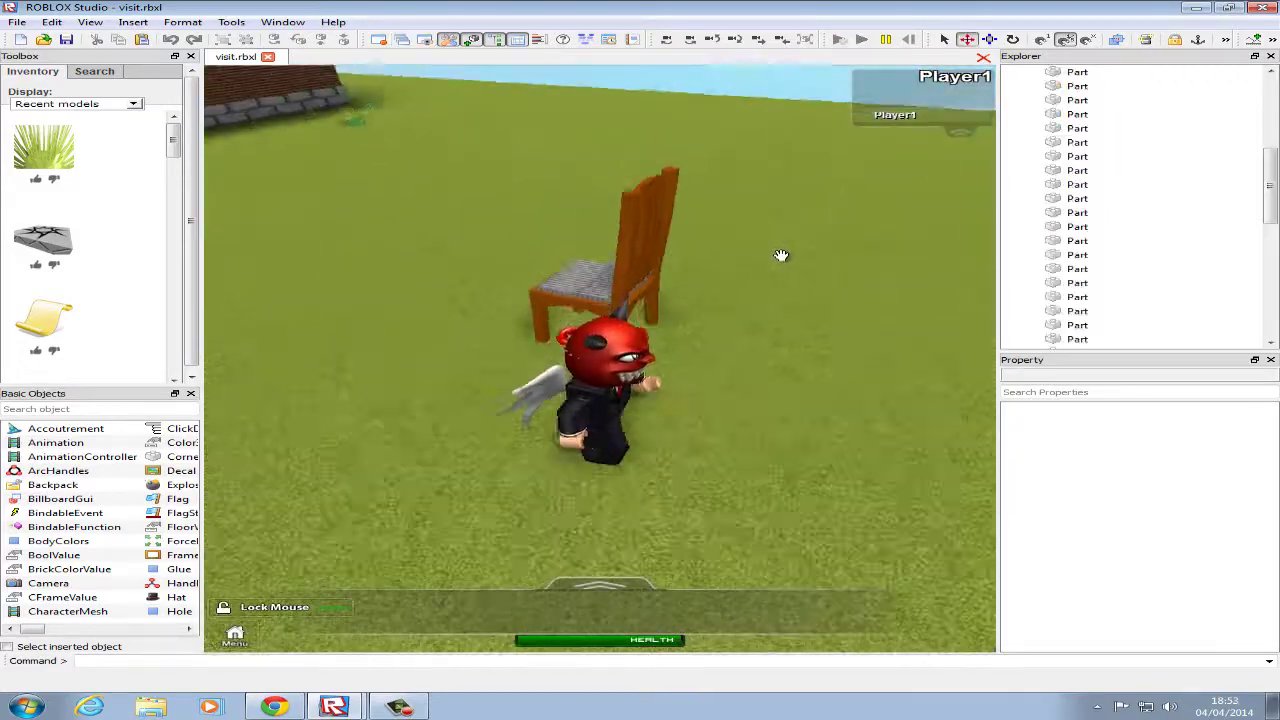
{"action": "key", "text": "shift"}
{"action": "key", "text": "d"}
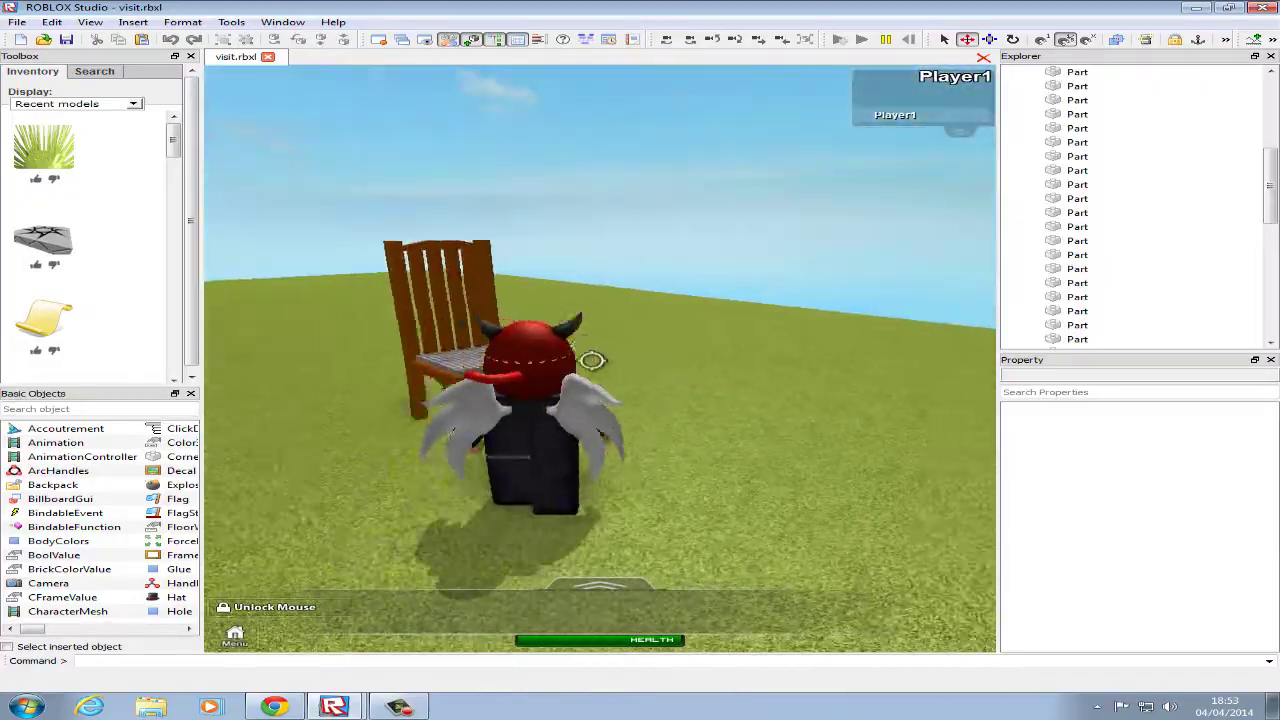
{"action": "key", "text": "d"}
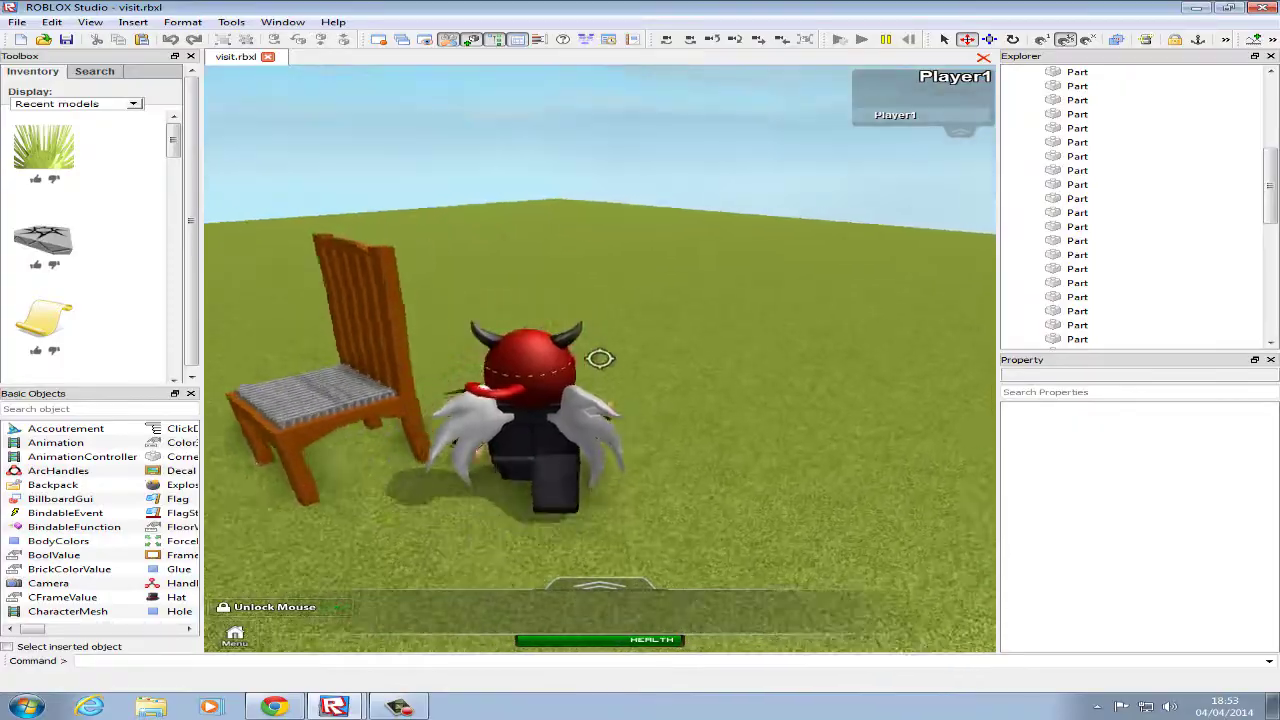
Walk the avatar around to the front of the chair and unlock the mouse view.
{"action": "key", "text": "w"}
{"action": "right_click_drag", "start_coordinate": [611, 358], "coordinate": [594, 359]}
{"action": "key", "text": "d"}
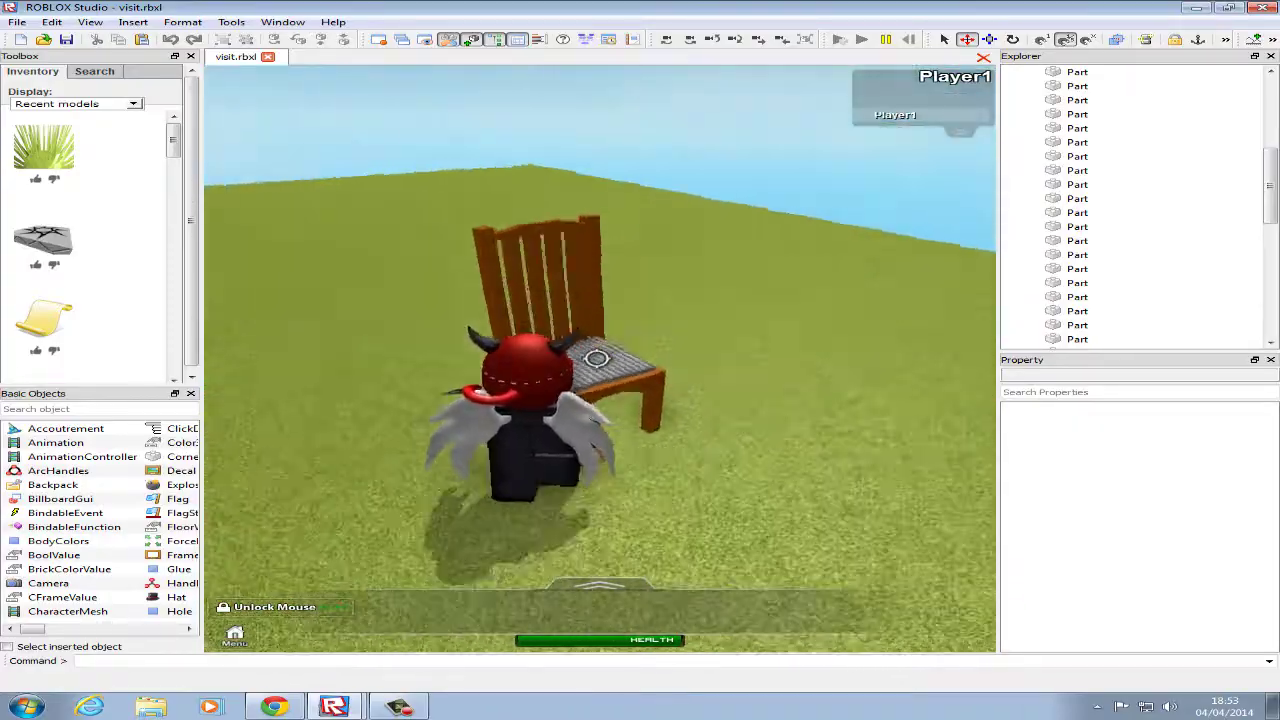
{"action": "key", "text": "shift"}
{"action": "key", "text": "d"}
{"action": "key", "text": "a"}
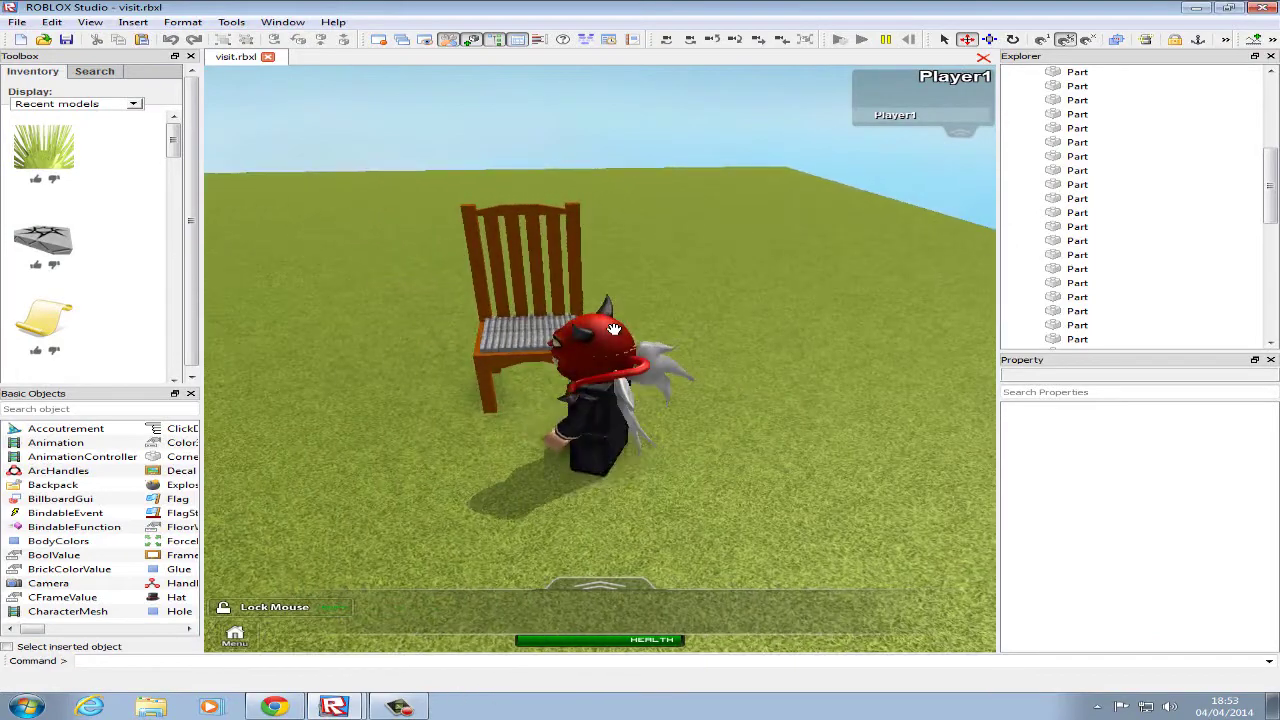
Jump the avatar over the backrest and onto the chair's seat, and view it standing there from an angle.
{"action": "key", "text": "shift"}
{"action": "key", "text": "w"}
{"action": "key", "text": "space"}
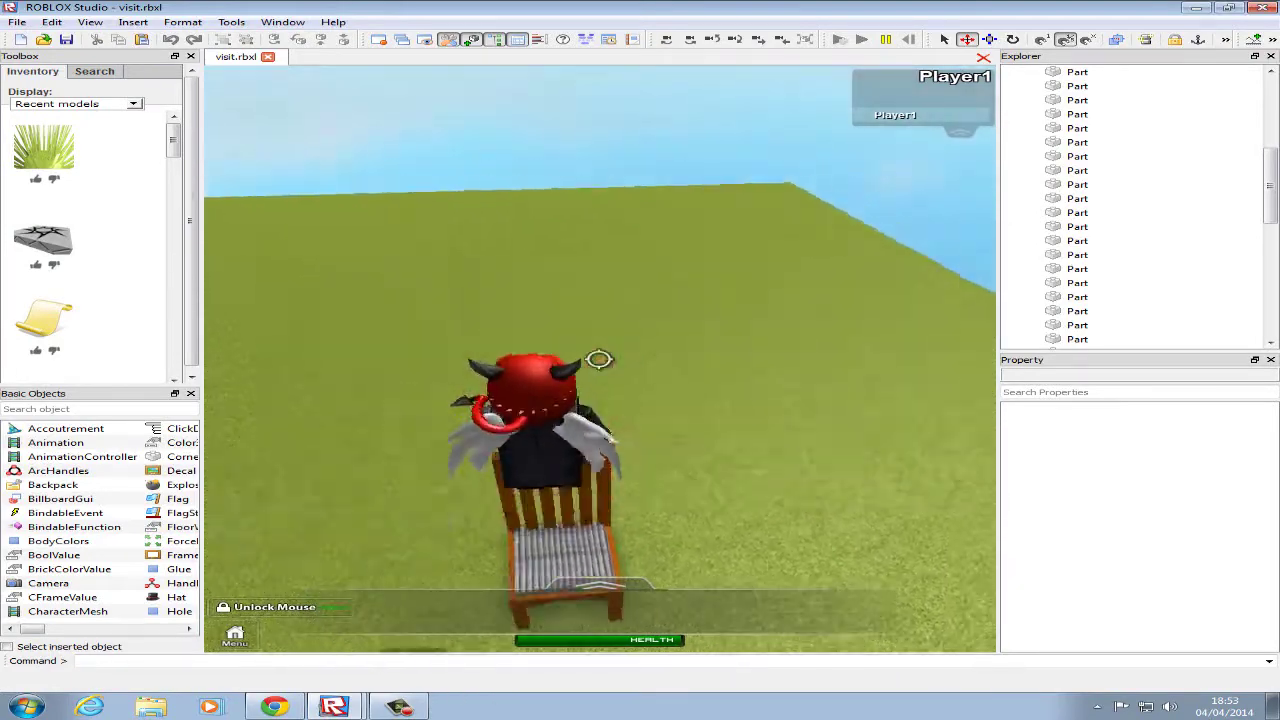
{"action": "key", "text": "d"}
{"action": "key", "text": "space"}
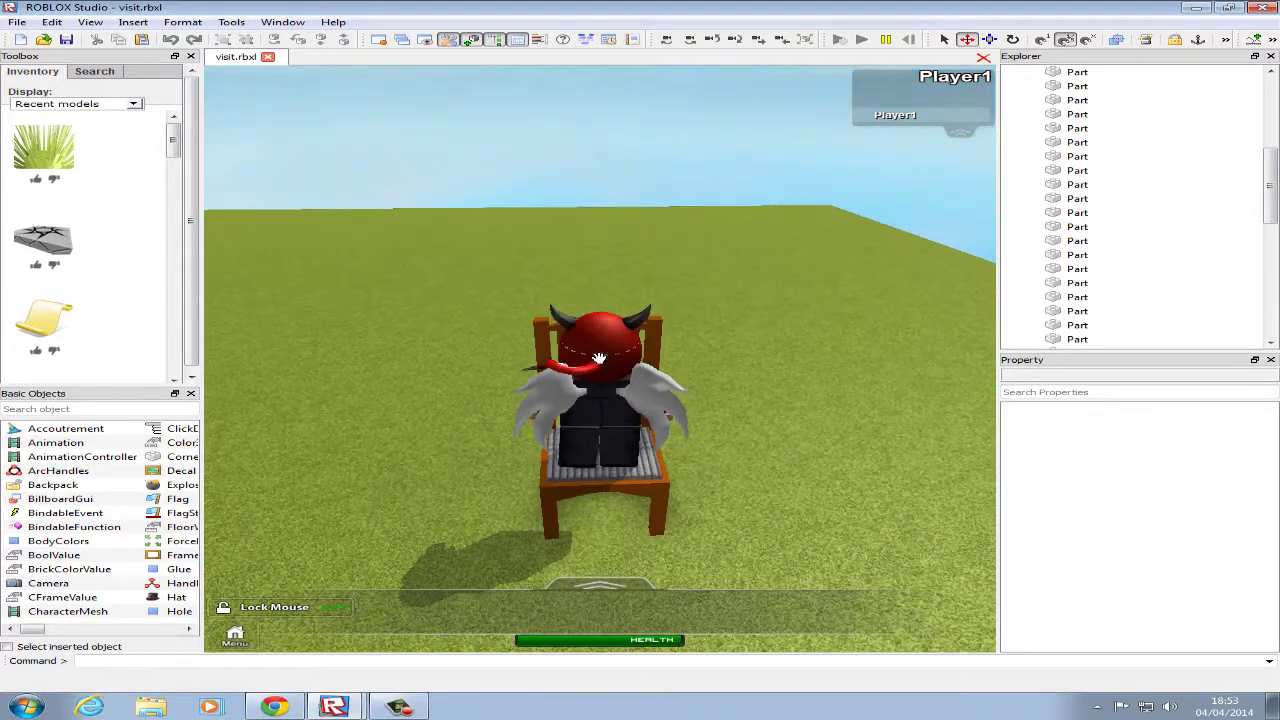
{"action": "right_click_drag", "start_coordinate": [797, 218], "coordinate": [1065, 95]}
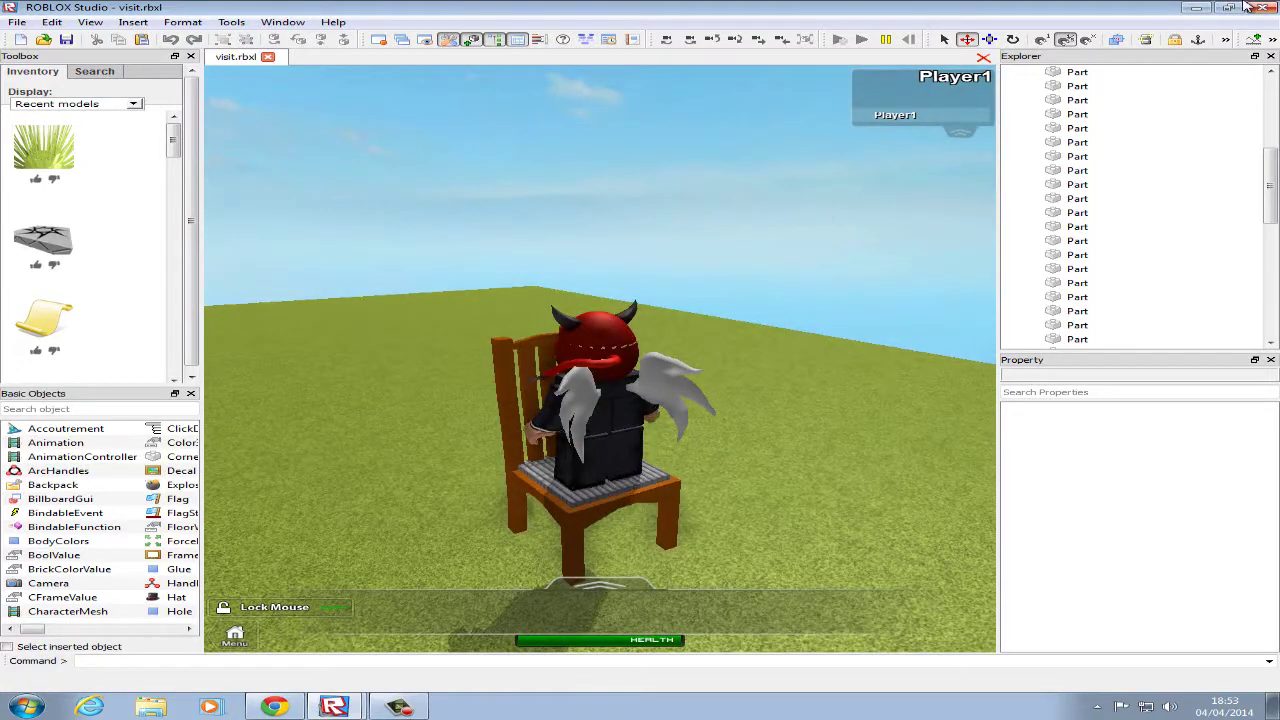
Hop the avatar around on the chair's seat and examine the fit up close from behind.
{"action": "key", "text": "space"}
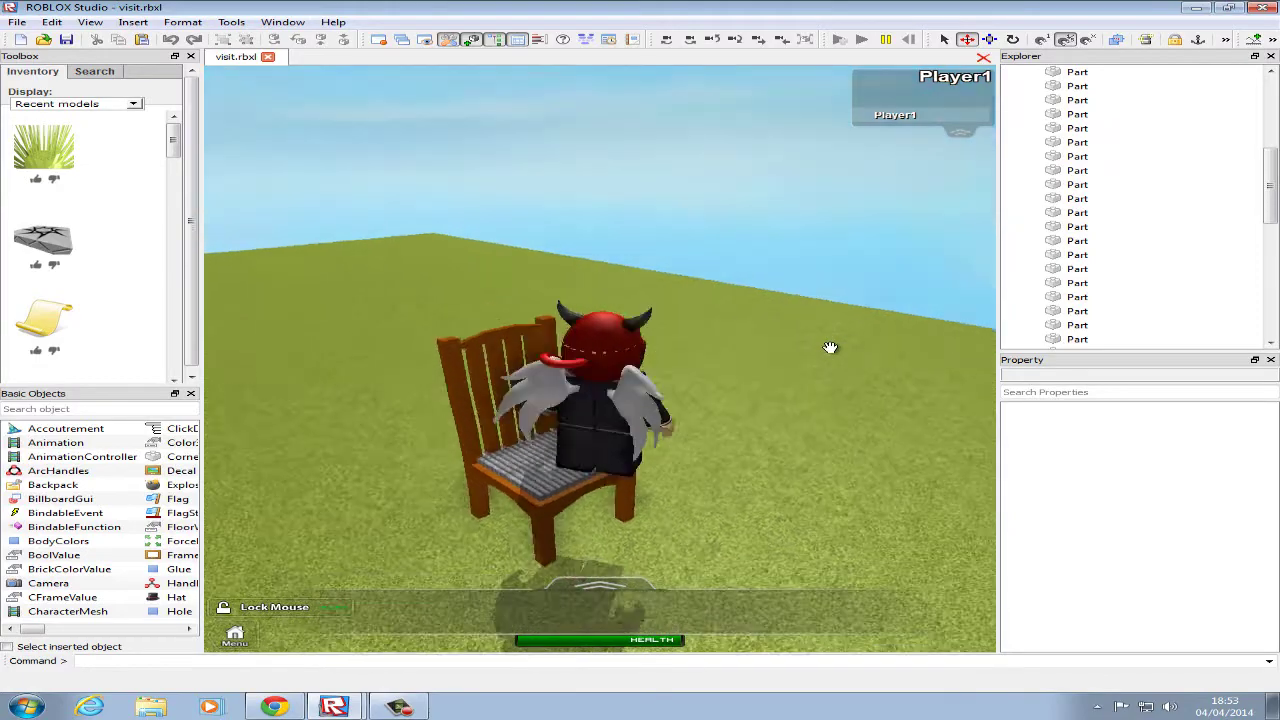
{"action": "key", "text": "s"}
{"action": "key", "text": "a"}
{"action": "key", "text": "w"}
{"action": "key", "text": "space"}
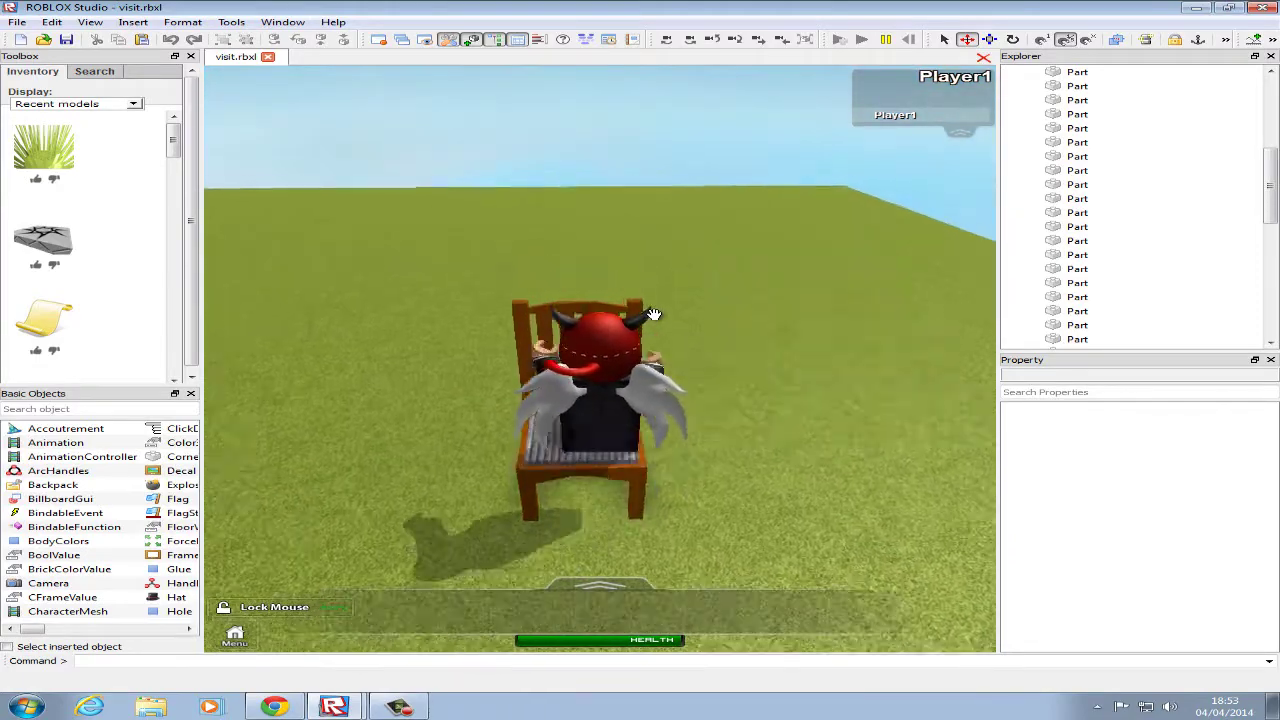
{"action": "scroll", "coordinate": [652, 280], "scroll_direction": "up", "scroll_amount": 5}
{"action": "scroll", "coordinate": [600, 361], "scroll_direction": "down", "scroll_amount": 5}
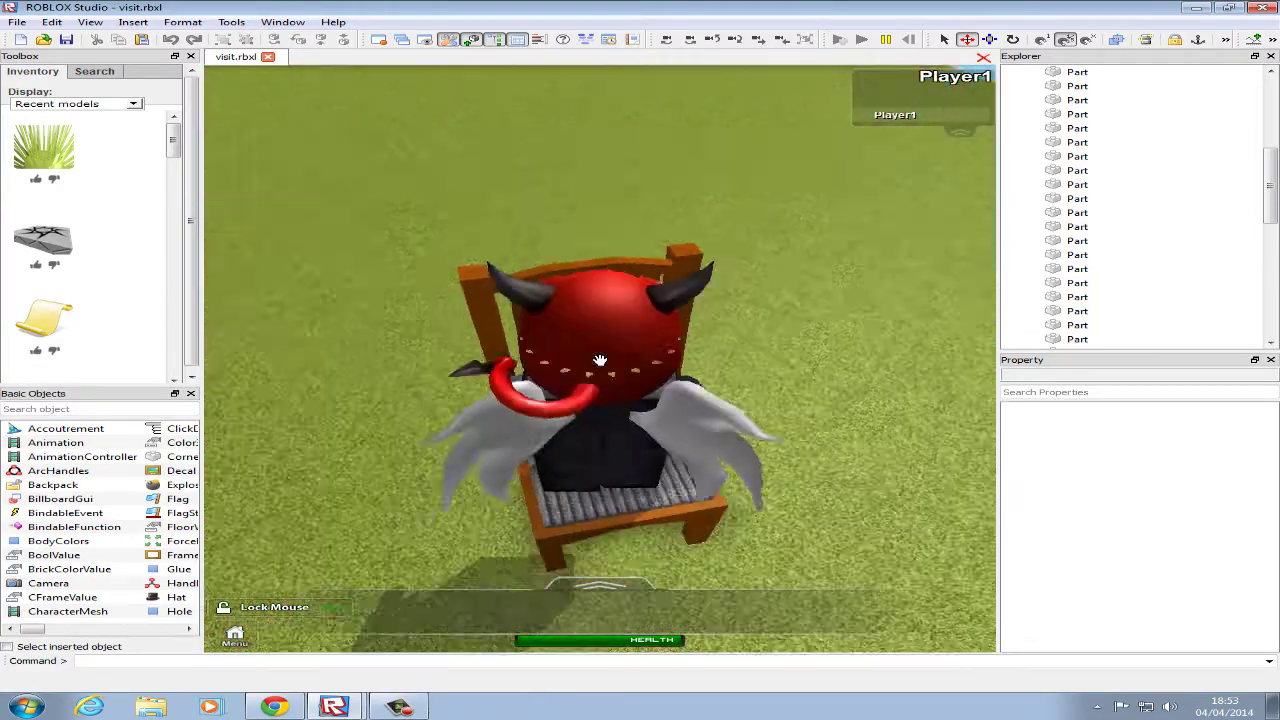
Walk the avatar off the chair and close the play test to return to Place1.
{"action": "key", "text": "d"}
{"action": "key", "text": "s"}
{"action": "key", "text": "a"}
{"action": "key", "text": "w"}
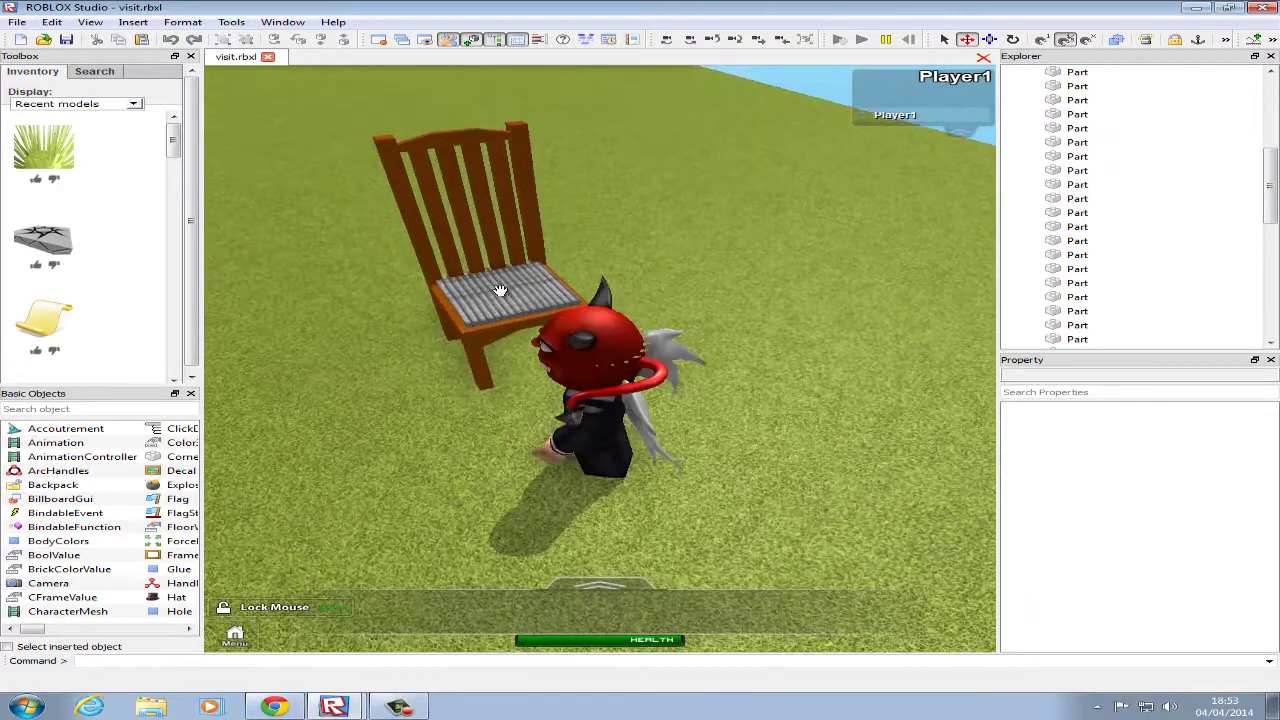
{"action": "left_click", "coordinate": [1260, 7]}
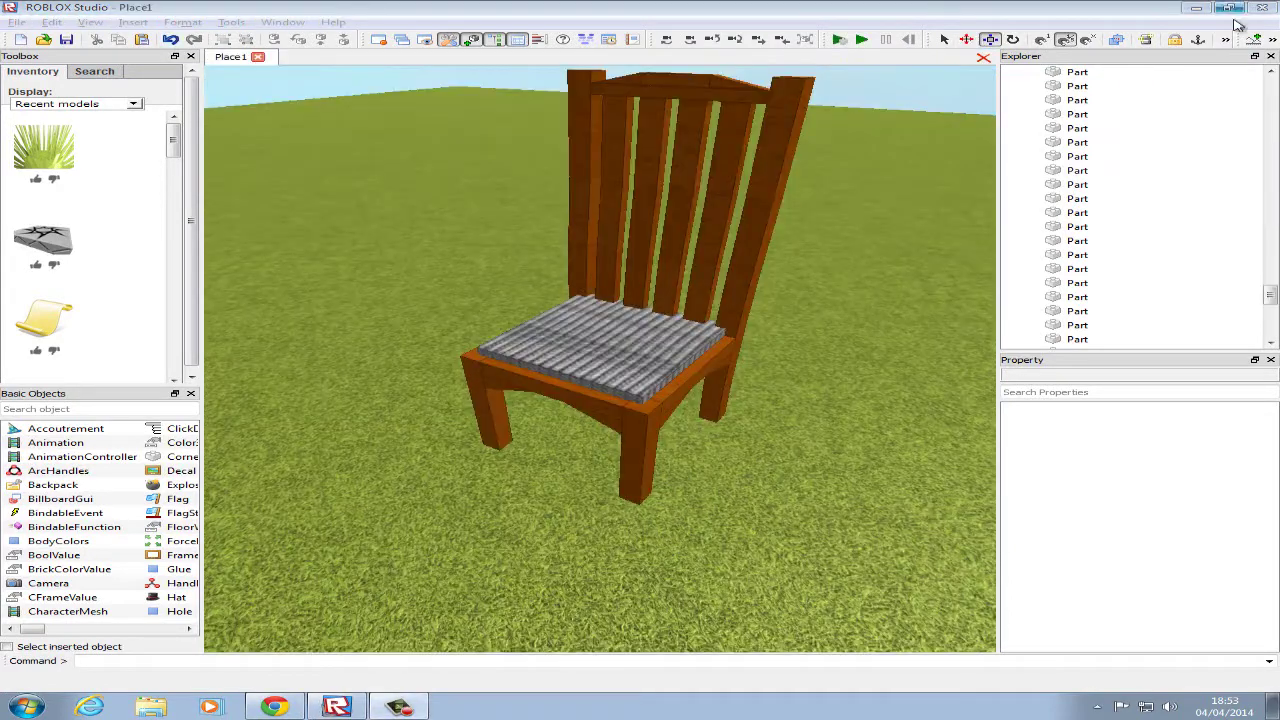
Insert a Seat object into the place near the chair.
{"action": "left_click", "coordinate": [652, 336]}
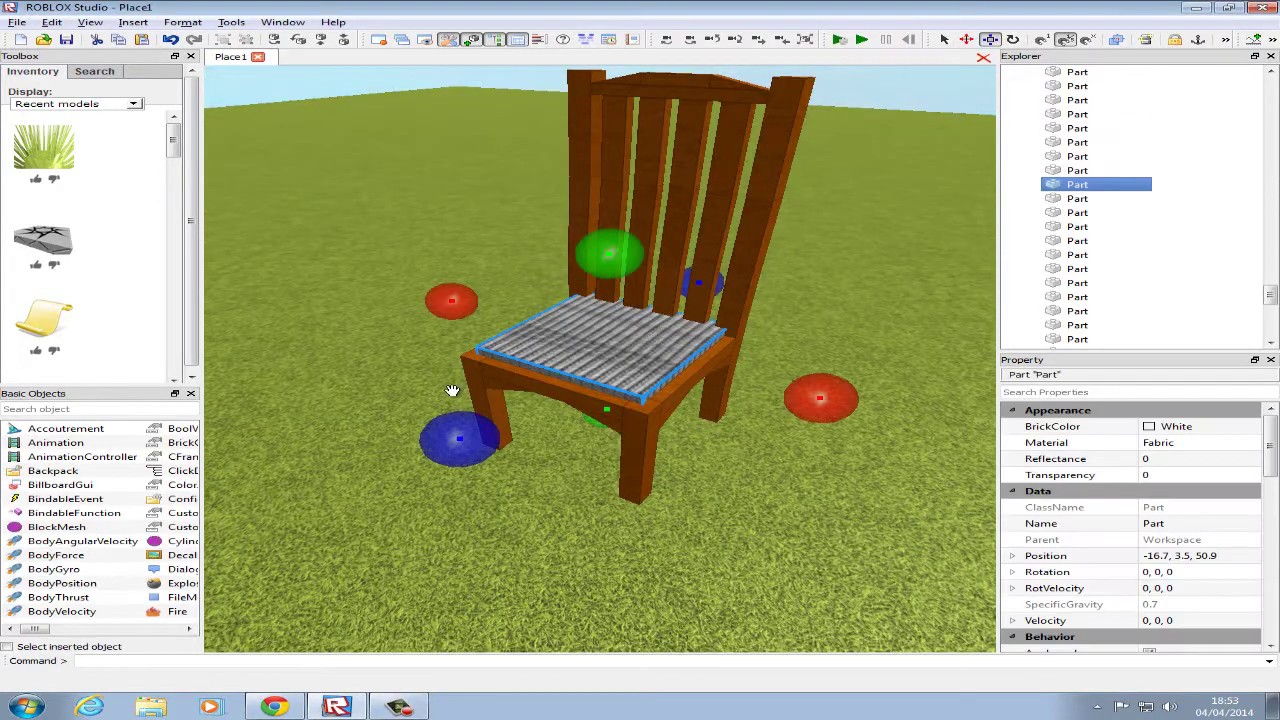
{"action": "left_click", "coordinate": [172, 630]}
{"action": "left_click", "coordinate": [172, 630]}
{"action": "left_click", "coordinate": [172, 630]}
{"action": "right_click_drag", "start_coordinate": [366, 460], "coordinate": [443, 286]}
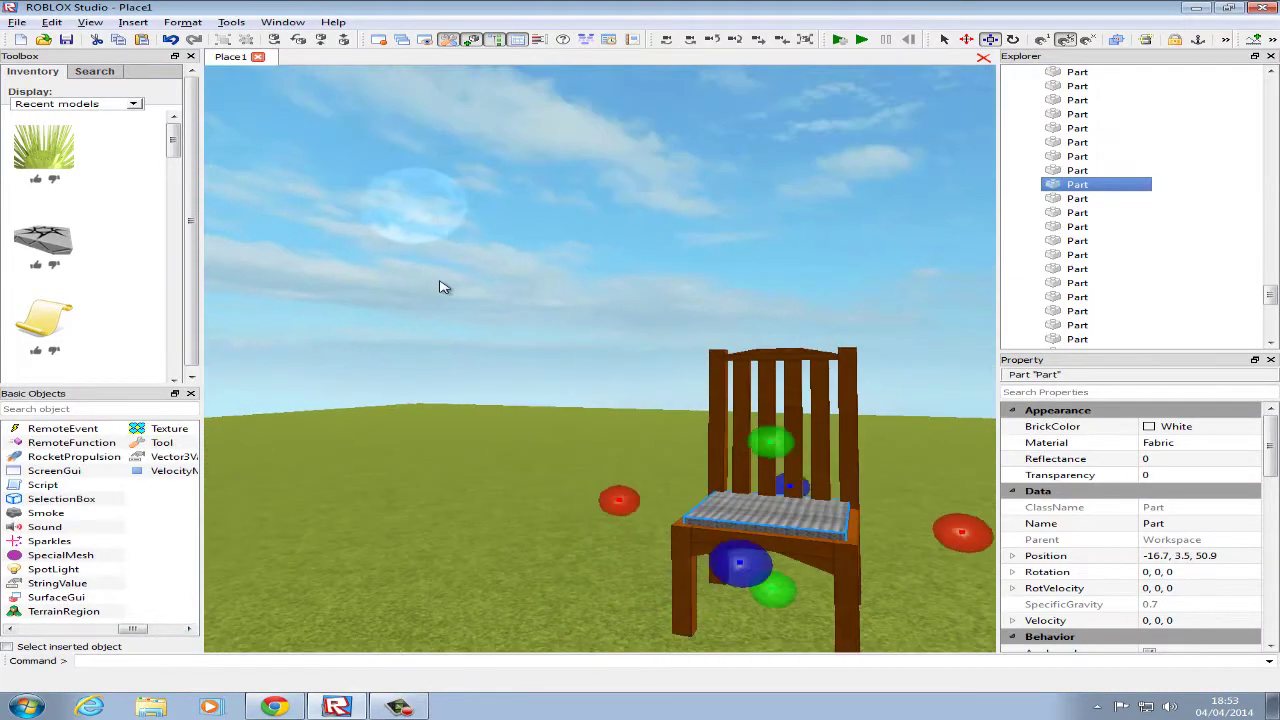
{"action": "left_click", "coordinate": [443, 286]}
{"action": "left_click", "coordinate": [46, 541]}
{"action": "scroll", "coordinate": [726, 366], "scroll_direction": "down", "scroll_amount": 2}
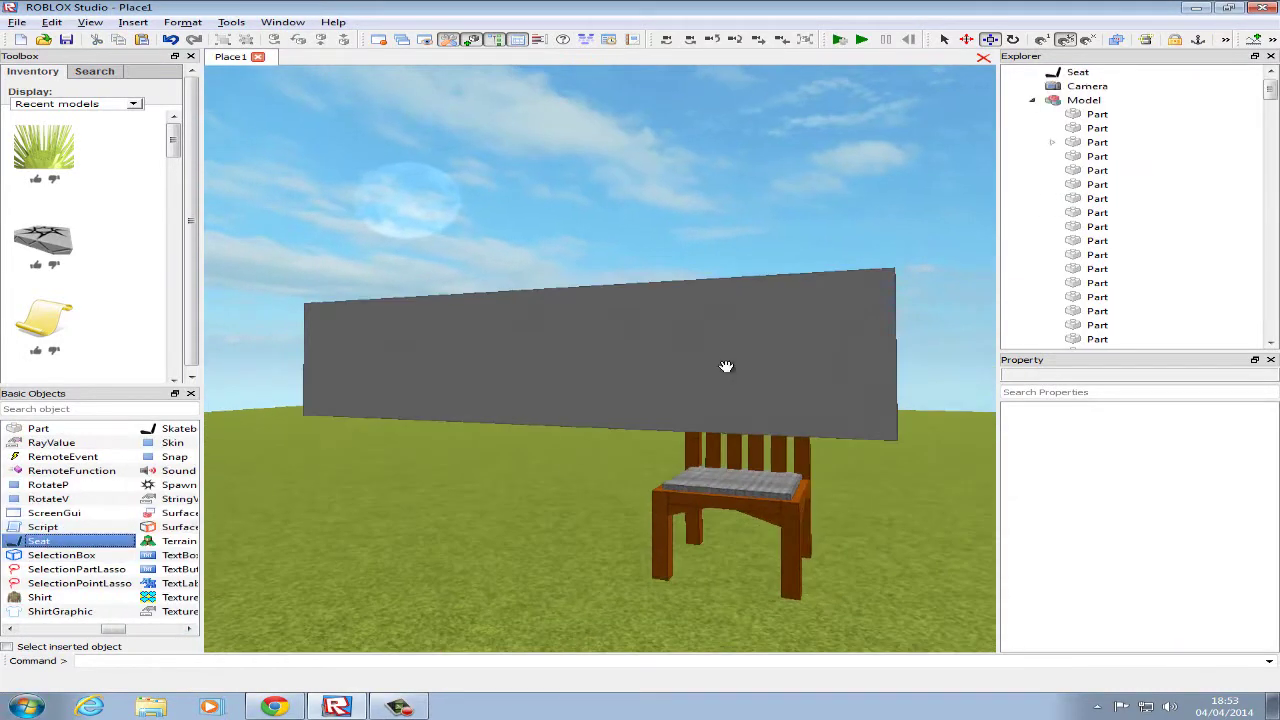
Select the new seat block in front of the chair and anchor it.
{"action": "right_click_drag", "start_coordinate": [726, 366], "coordinate": [863, 289]}
{"action": "scroll", "coordinate": [863, 289], "scroll_direction": "down", "scroll_amount": 2}
{"action": "left_click", "coordinate": [634, 420]}
{"action": "scroll", "coordinate": [634, 420], "scroll_direction": "down", "scroll_amount": 3}
{"action": "scroll", "coordinate": [1110, 480], "scroll_direction": "down", "scroll_amount": 5}
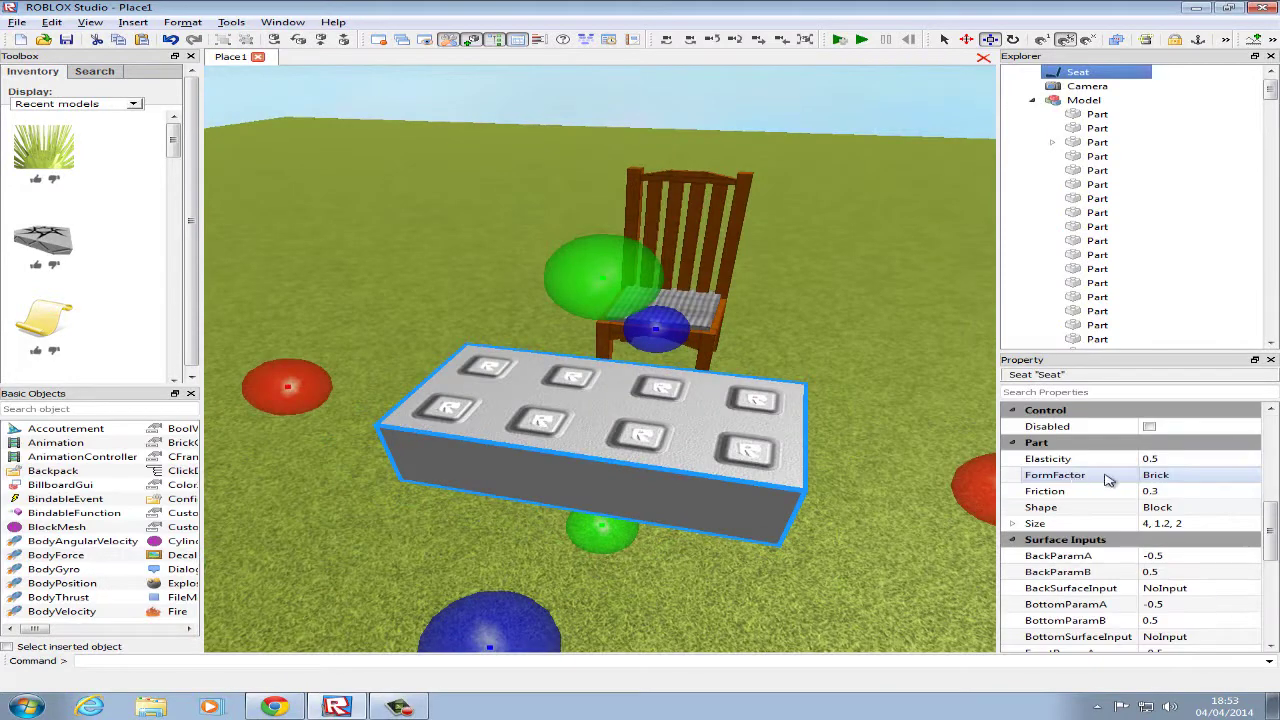
{"action": "scroll", "coordinate": [1156, 488], "scroll_direction": "up", "scroll_amount": 3}
{"action": "left_click", "coordinate": [1149, 459]}
Set the seat's top surface to Smooth and its back, bottom, front, left and right surfaces to SmoothNoOutlines.
{"action": "scroll", "coordinate": [1165, 520], "scroll_direction": "down", "scroll_amount": 10}
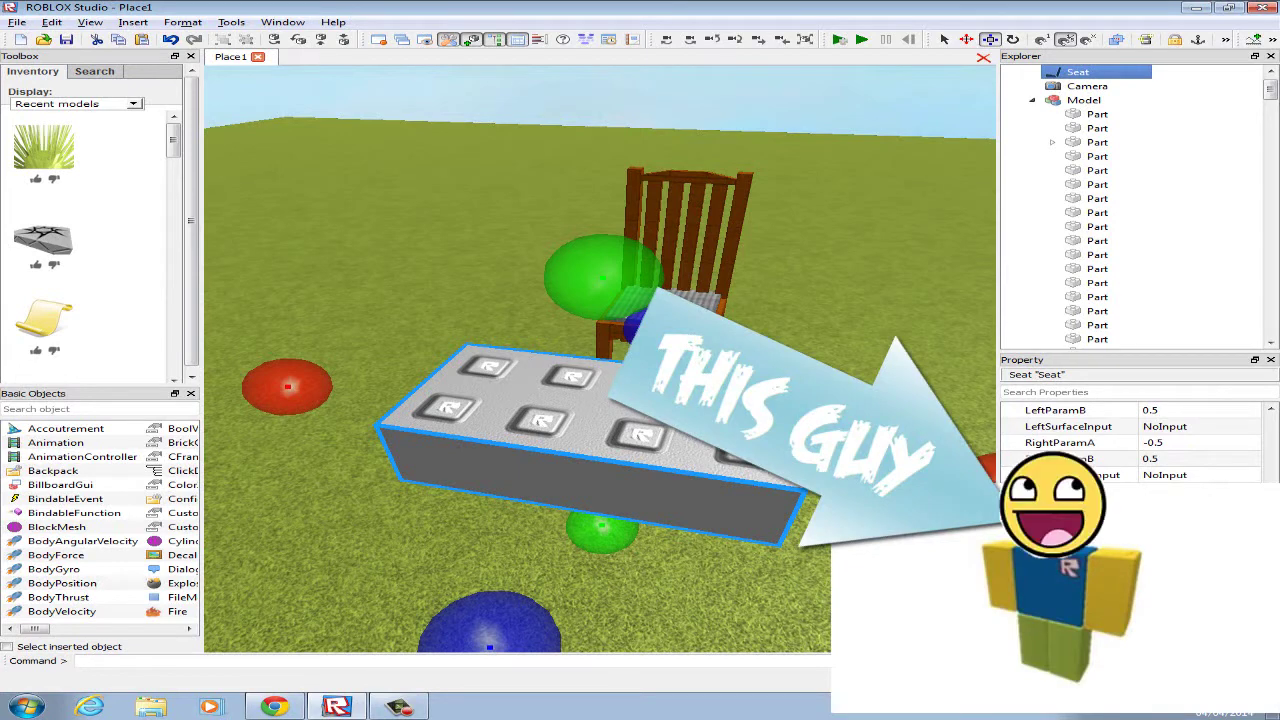
{"action": "left_click", "coordinate": [1199, 582]}
{"action": "scroll", "coordinate": [1202, 562], "scroll_direction": "up", "scroll_amount": 10}
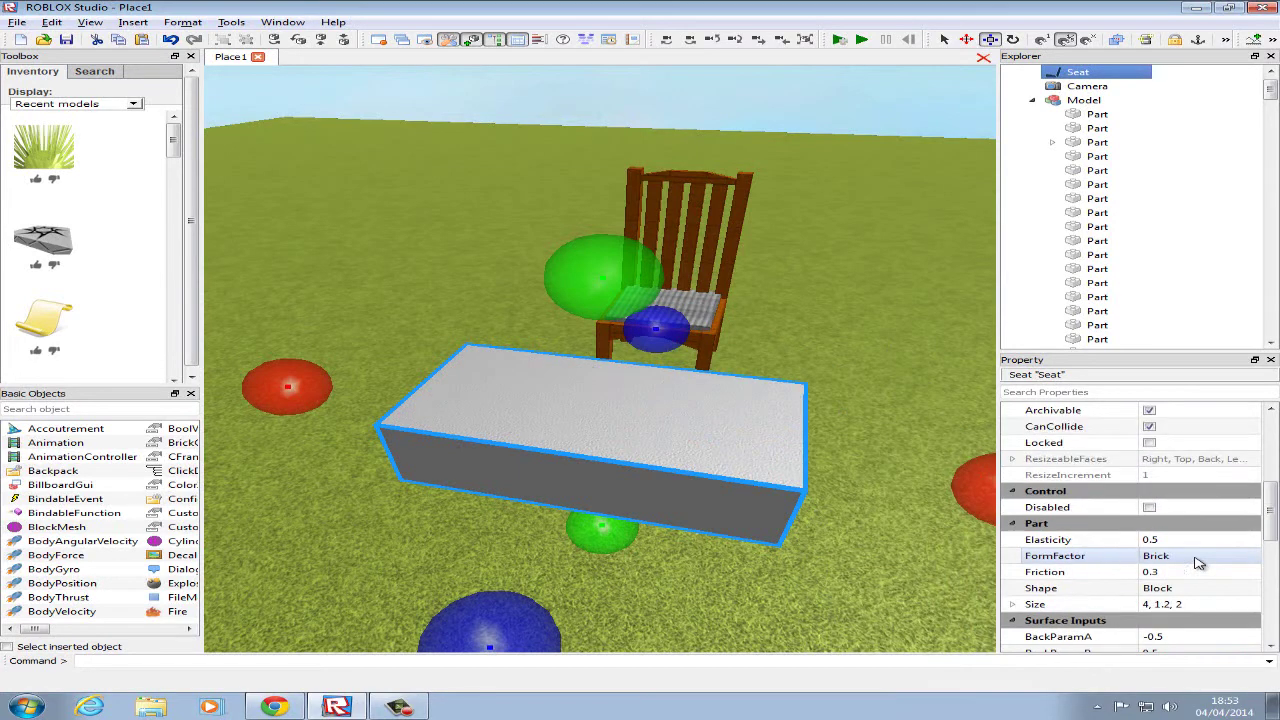
{"action": "scroll", "coordinate": [1208, 555], "scroll_direction": "down", "scroll_amount": 10}
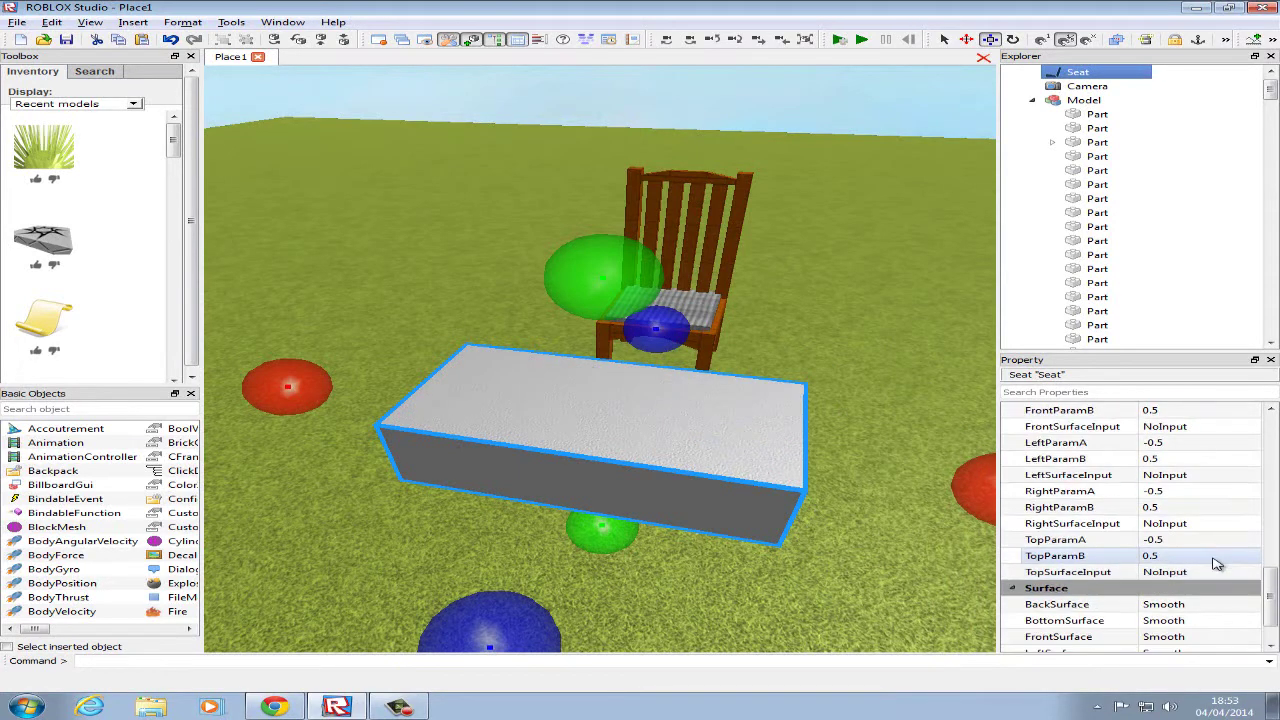
{"action": "left_click", "coordinate": [1204, 557]}
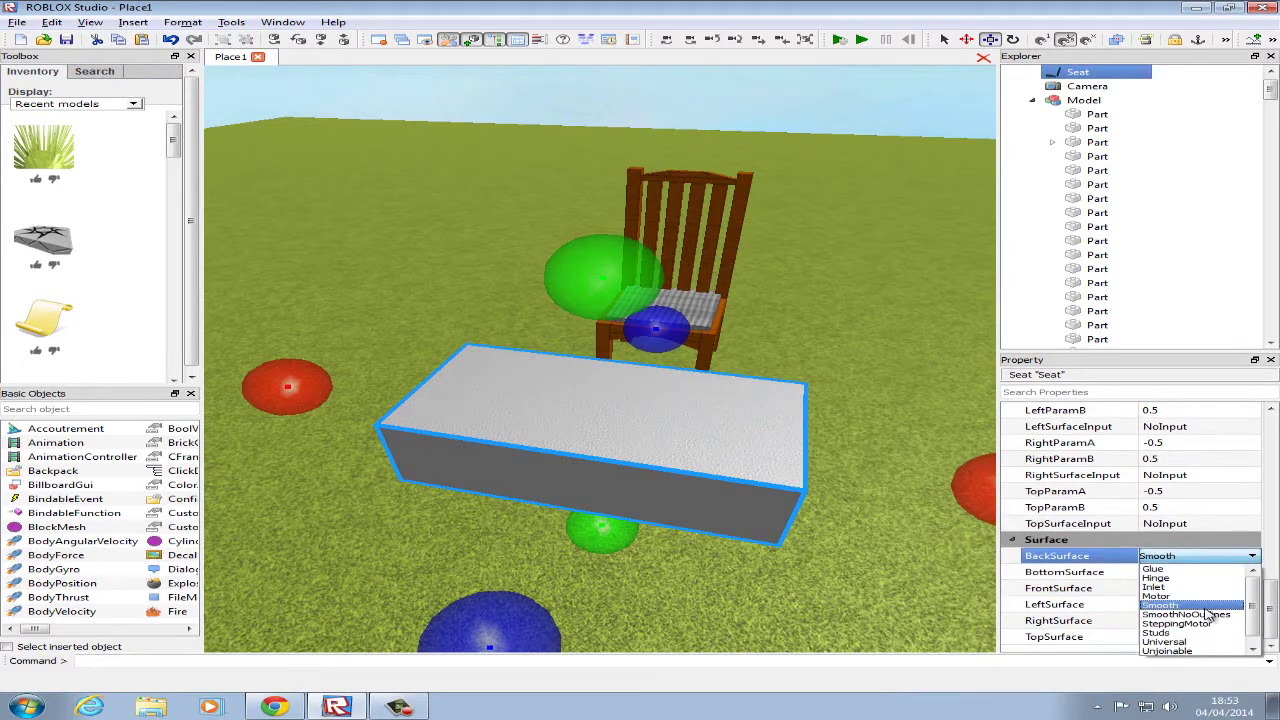
{"action": "left_click", "coordinate": [1214, 615]}
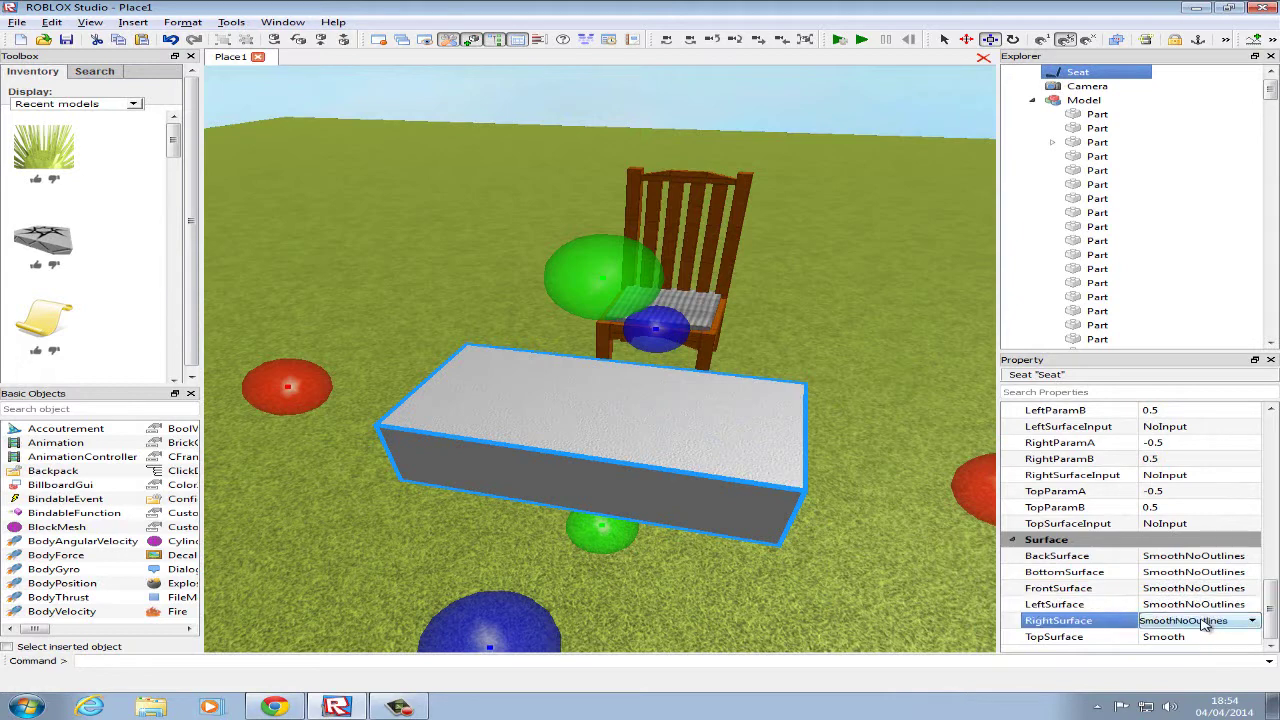
Set the seat's material to Fabric and flatten the block into a thin slab.
{"action": "left_click_drag", "start_coordinate": [1267, 614], "coordinate": [1267, 432]}
{"action": "left_click", "coordinate": [1241, 446]}
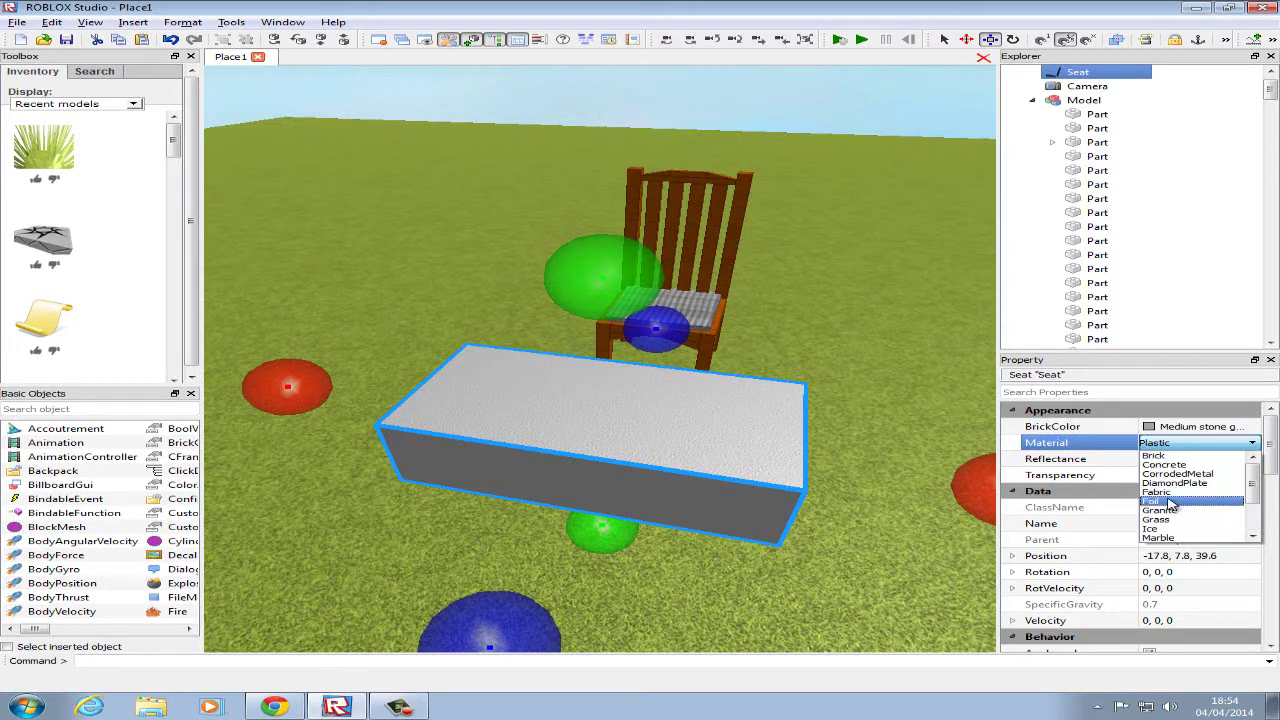
{"action": "left_click", "coordinate": [1156, 493]}
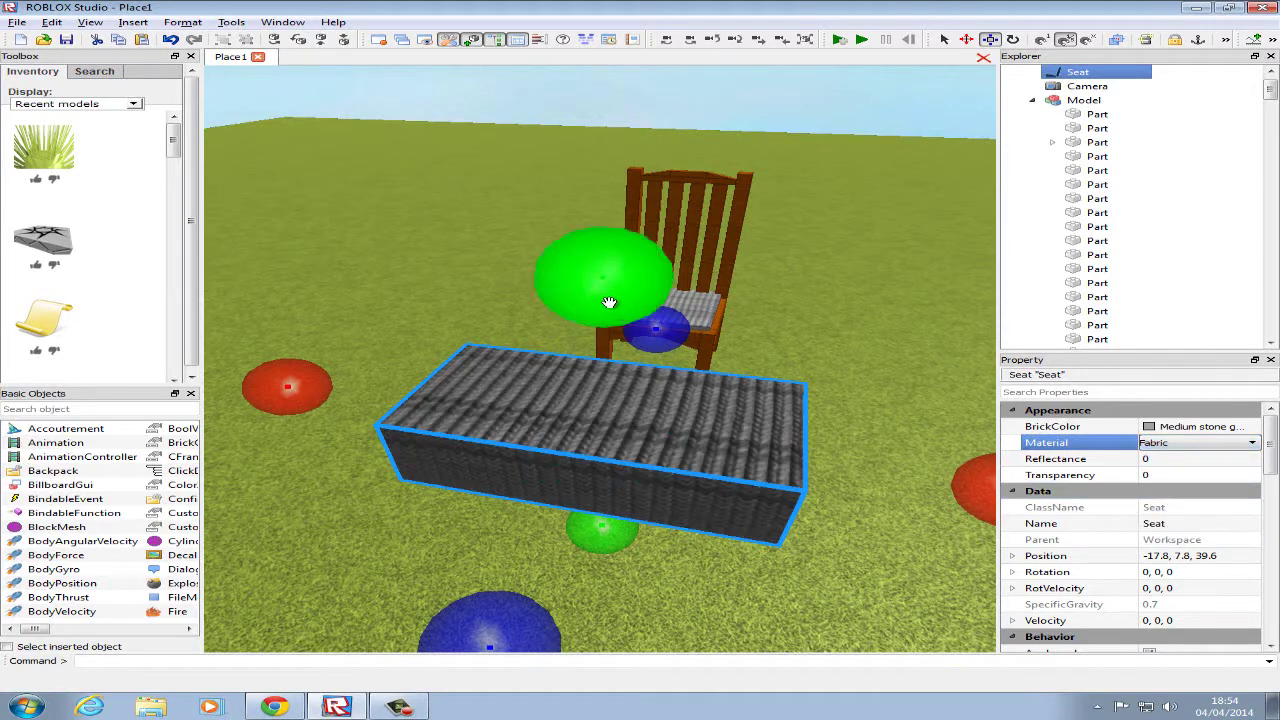
Set the seat's BrickColor to White to match the chair's cushion.
{"action": "left_click", "coordinate": [1257, 429]}
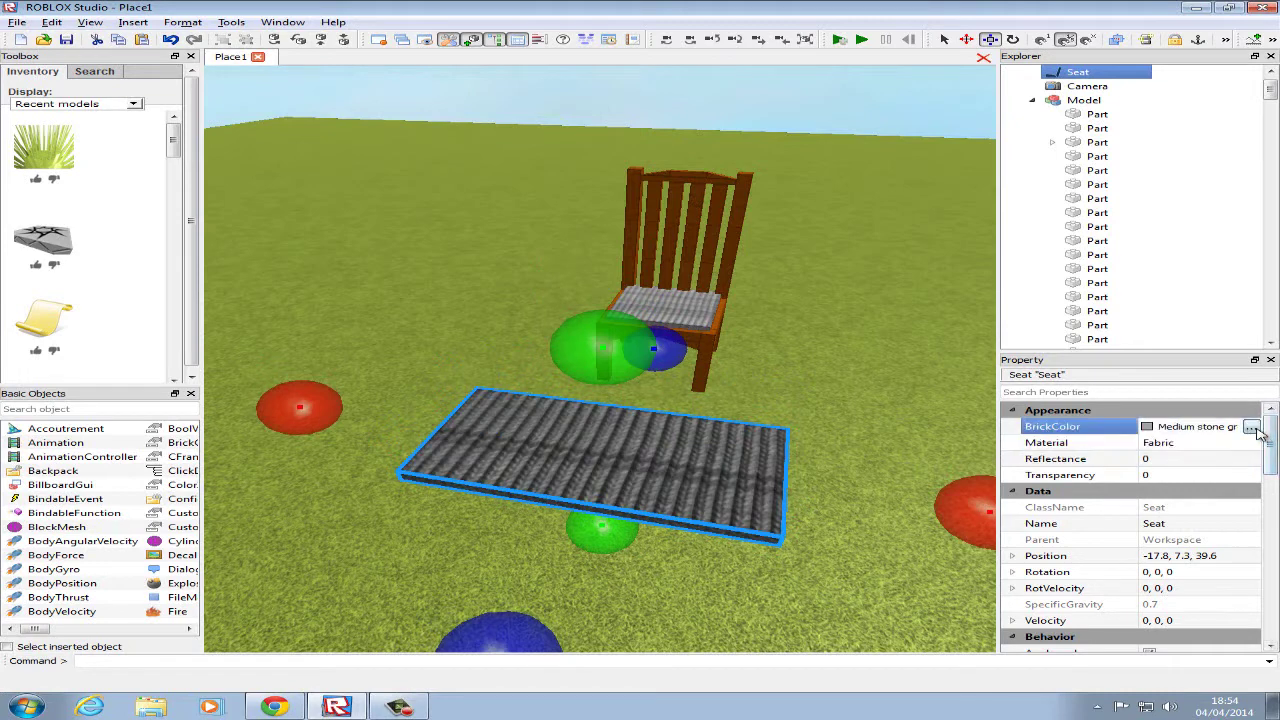
{"action": "left_click", "coordinate": [1257, 429]}
{"action": "left_click", "coordinate": [1116, 490]}
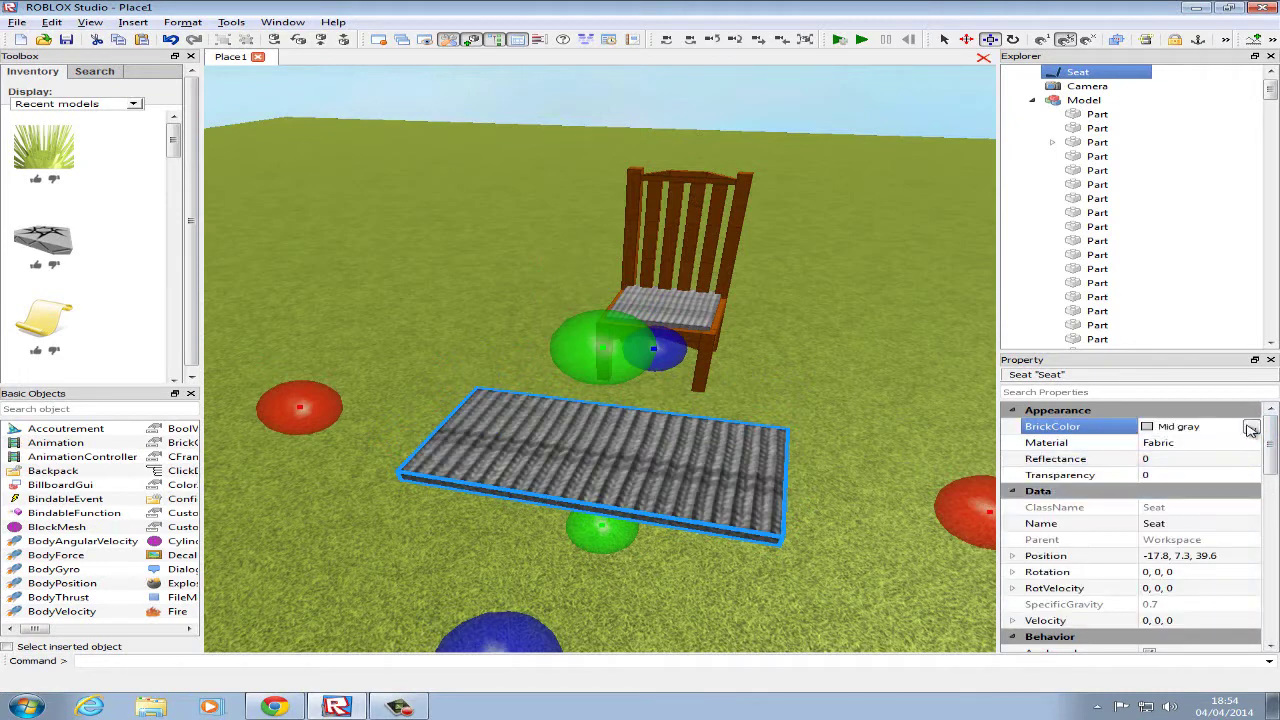
{"action": "left_click", "coordinate": [1251, 427]}
{"action": "left_click", "coordinate": [1055, 487]}
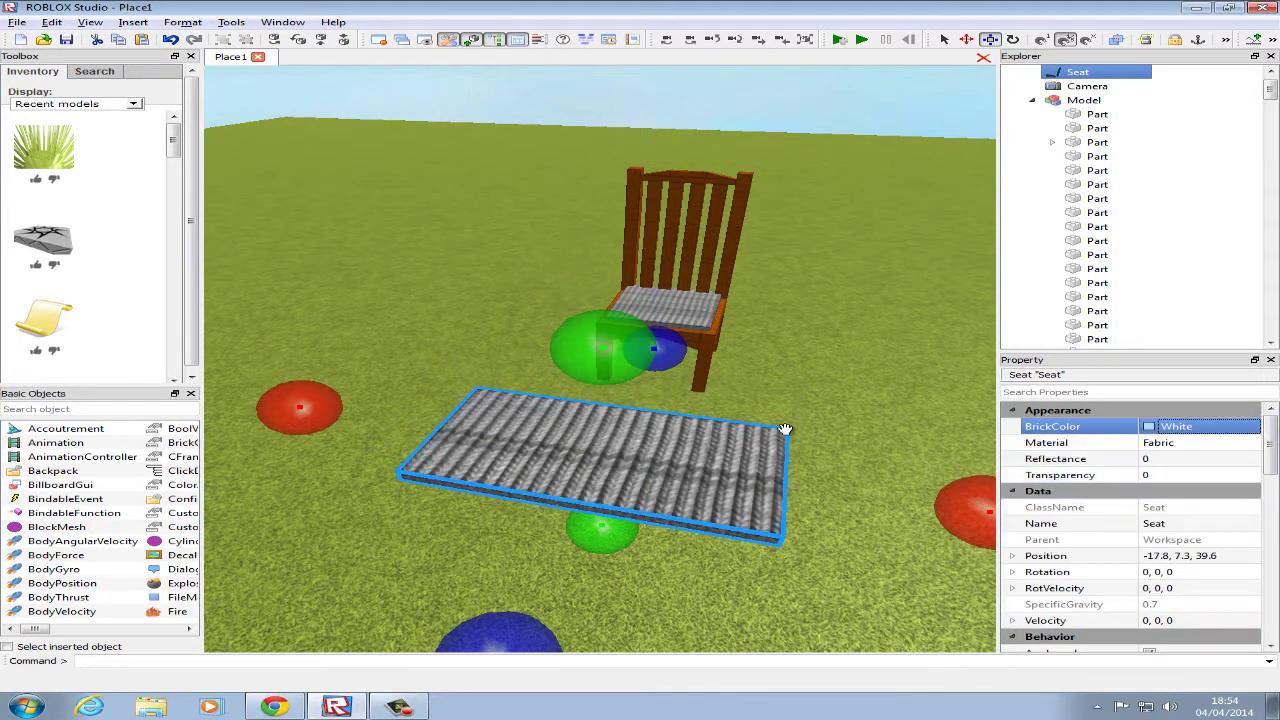
Move the fabric seat slab onto the chair, resting on the front of the existing cushion.
{"action": "scroll", "coordinate": [694, 471], "scroll_direction": "up", "scroll_amount": 4}
{"action": "left_click_drag", "start_coordinate": [443, 457], "coordinate": [687, 481]}
{"action": "right_click_drag", "start_coordinate": [694, 471], "coordinate": [687, 481]}
{"action": "left_click_drag", "start_coordinate": [687, 481], "coordinate": [692, 485]}
{"action": "right_click_drag", "start_coordinate": [687, 481], "coordinate": [692, 485]}
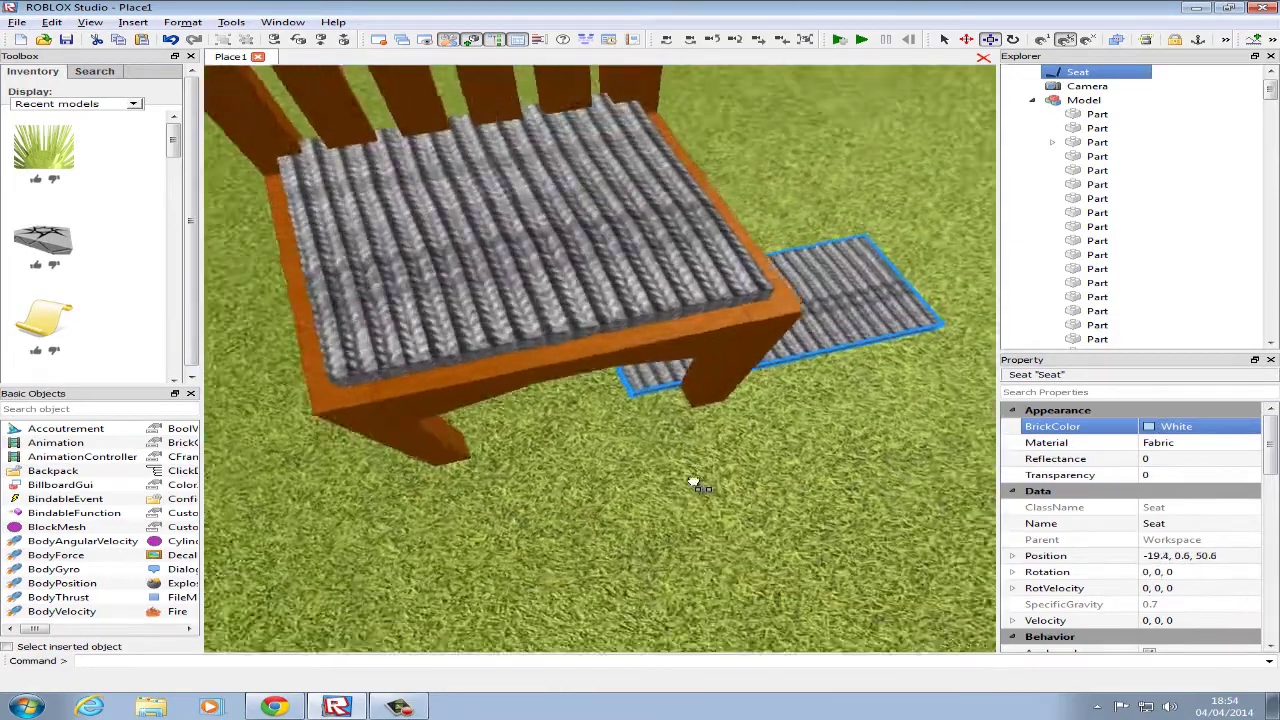
{"action": "scroll", "coordinate": [692, 485], "scroll_direction": "down", "scroll_amount": 3}
{"action": "left_click_drag", "start_coordinate": [692, 485], "coordinate": [488, 331]}
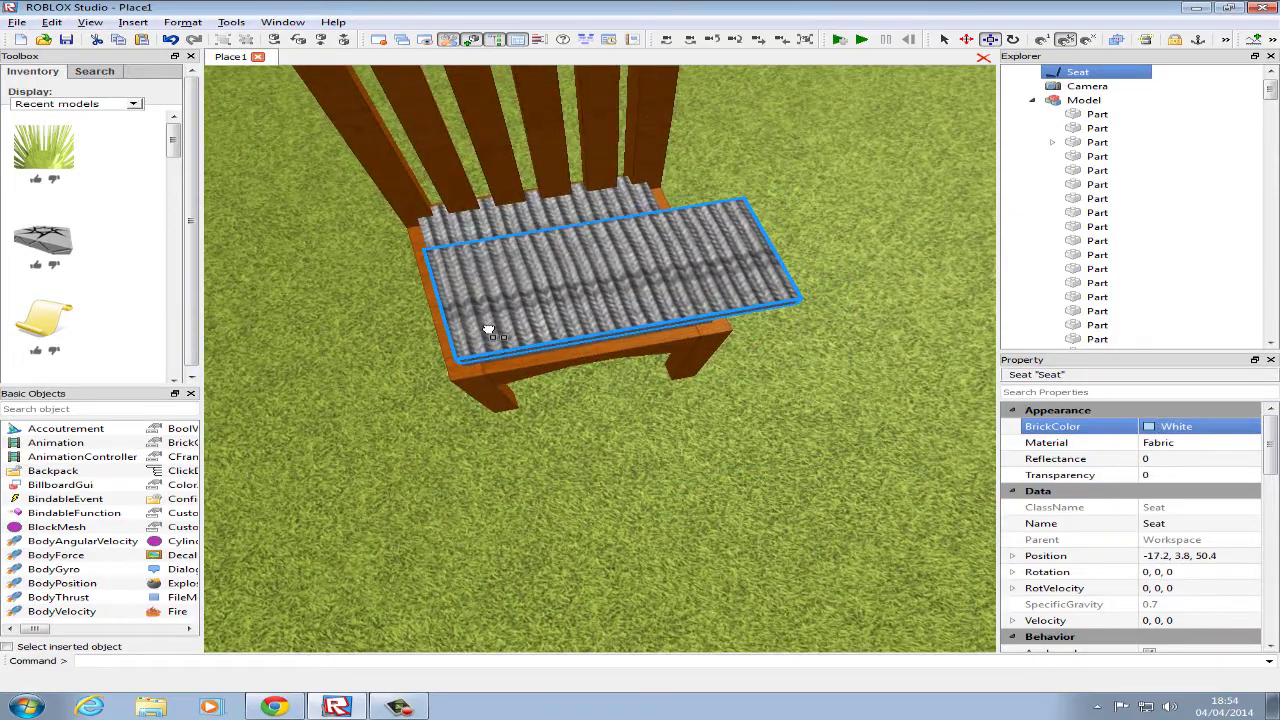
Resize the seat slab vertically so its underside and top line up with the existing cushion.
{"action": "scroll", "coordinate": [628, 326], "scroll_direction": "up", "scroll_amount": 3}
{"action": "right_click_drag", "start_coordinate": [628, 326], "coordinate": [628, 411]}
{"action": "scroll", "coordinate": [628, 411], "scroll_direction": "down", "scroll_amount": 2}
{"action": "left_click_drag", "start_coordinate": [597, 524], "coordinate": [603, 589]}
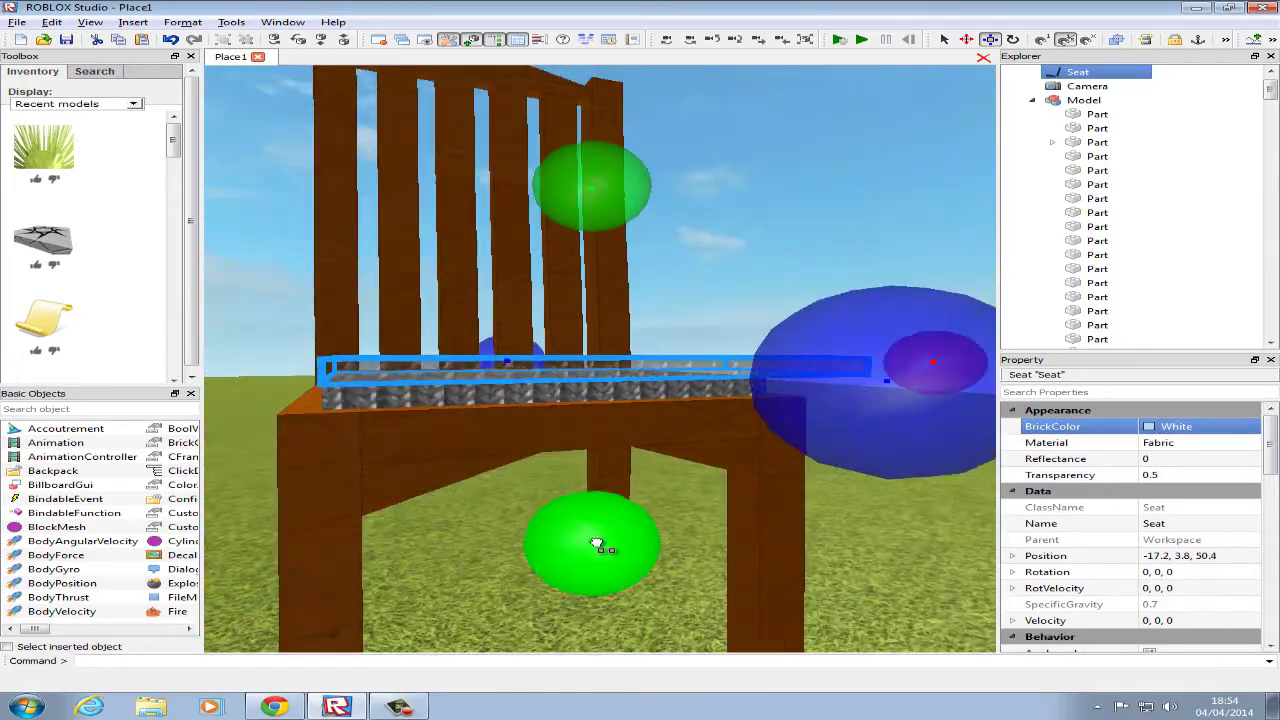
{"action": "left_click_drag", "start_coordinate": [638, 201], "coordinate": [638, 219]}
{"action": "right_click_drag", "start_coordinate": [638, 219], "coordinate": [638, 213]}
{"action": "scroll", "coordinate": [622, 228], "scroll_direction": "down", "scroll_amount": 3}
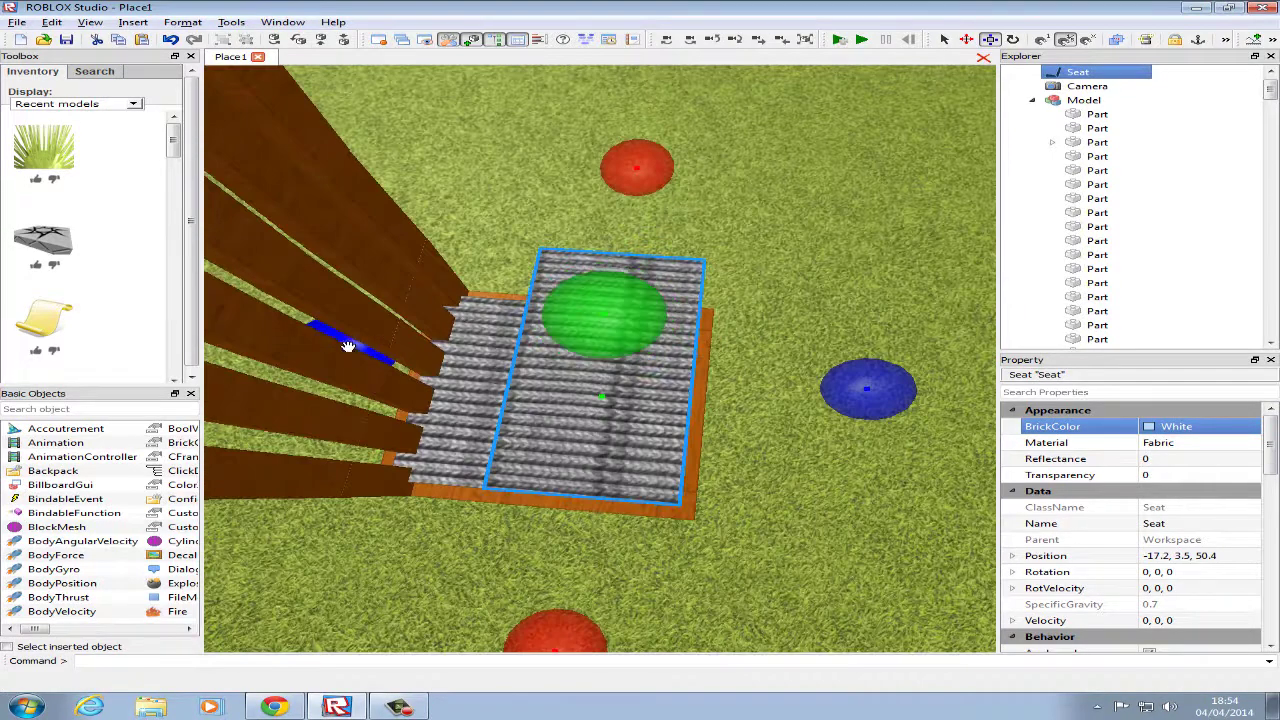
Resize the seat to the cushion's depth and width, and delete the old fabric cushion part.
{"action": "left_click_drag", "start_coordinate": [347, 346], "coordinate": [254, 350]}
{"action": "left_click_drag", "start_coordinate": [593, 173], "coordinate": [590, 232]}
{"action": "left_click", "coordinate": [647, 326]}
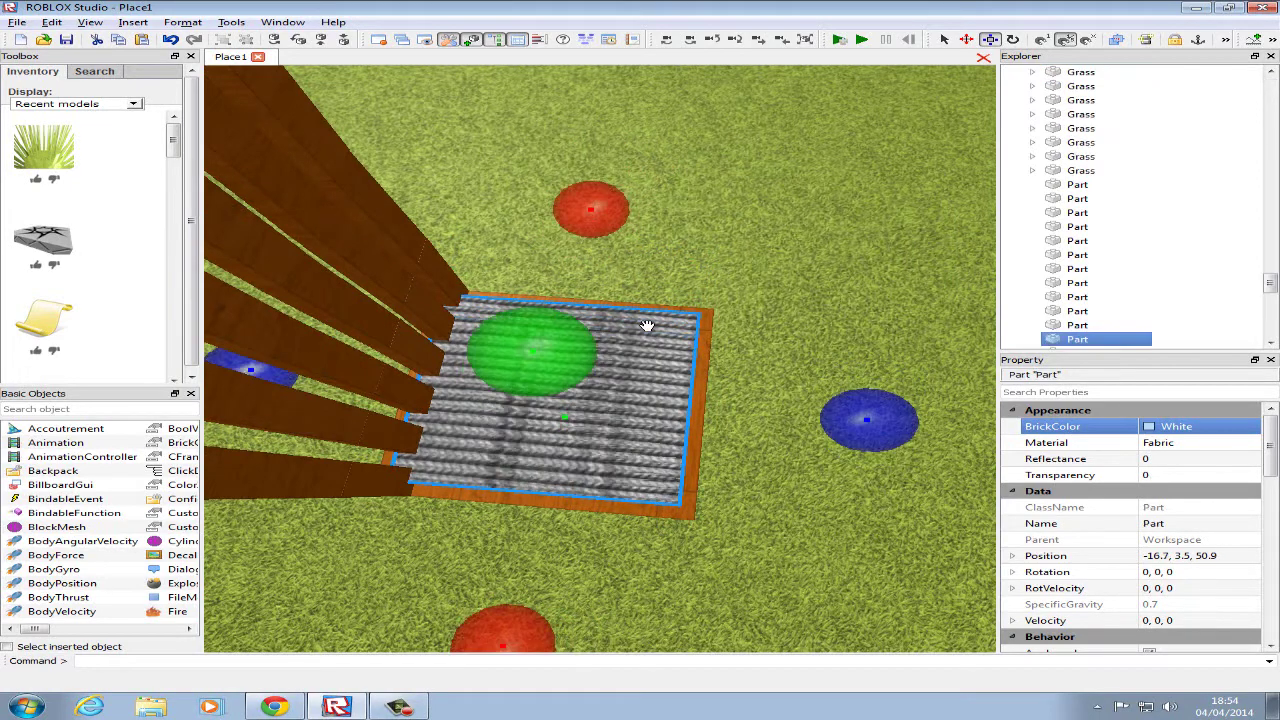
{"action": "key", "text": "Delete"}
{"action": "left_click", "coordinate": [640, 345]}
{"action": "left_click_drag", "start_coordinate": [602, 240], "coordinate": [620, 207]}
{"action": "right_click_drag", "start_coordinate": [712, 244], "coordinate": [723, 248]}
{"action": "scroll", "coordinate": [726, 253], "scroll_direction": "down", "scroll_amount": 3}
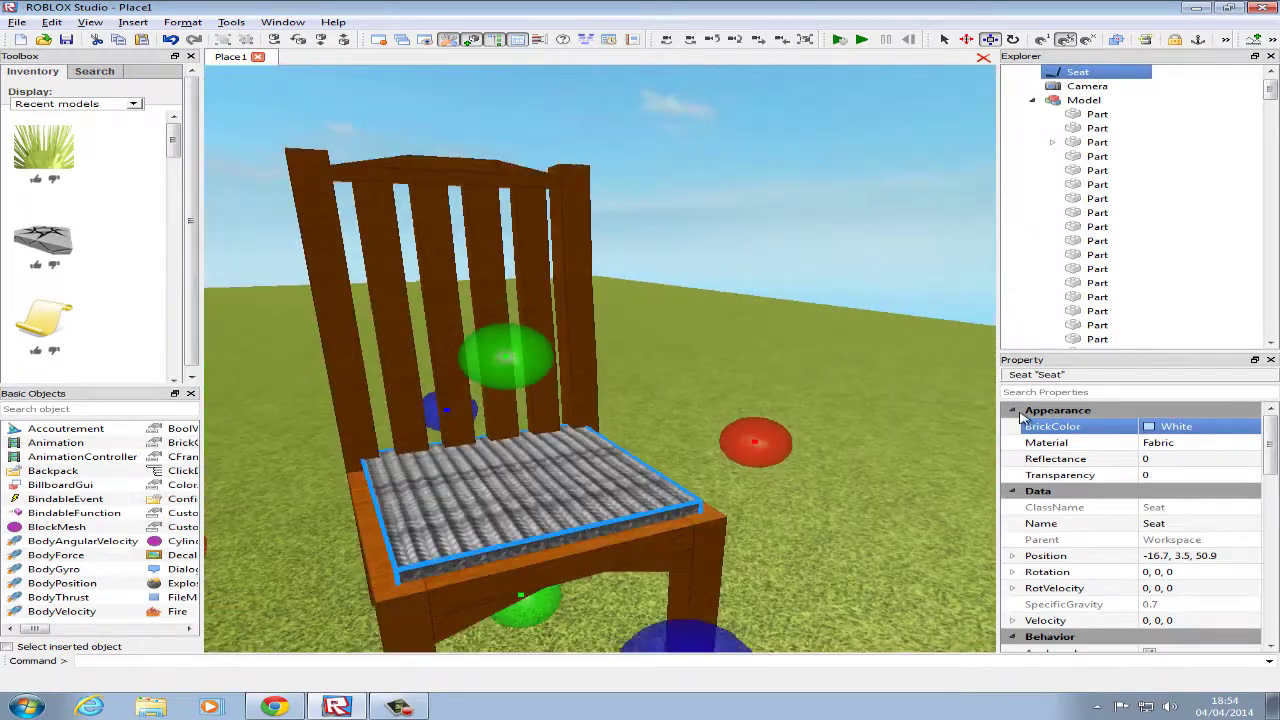
Deselect the seat and start a new play test of the place.
{"action": "left_click", "coordinate": [801, 168]}
{"action": "right_click_drag", "start_coordinate": [802, 248], "coordinate": [802, 261]}
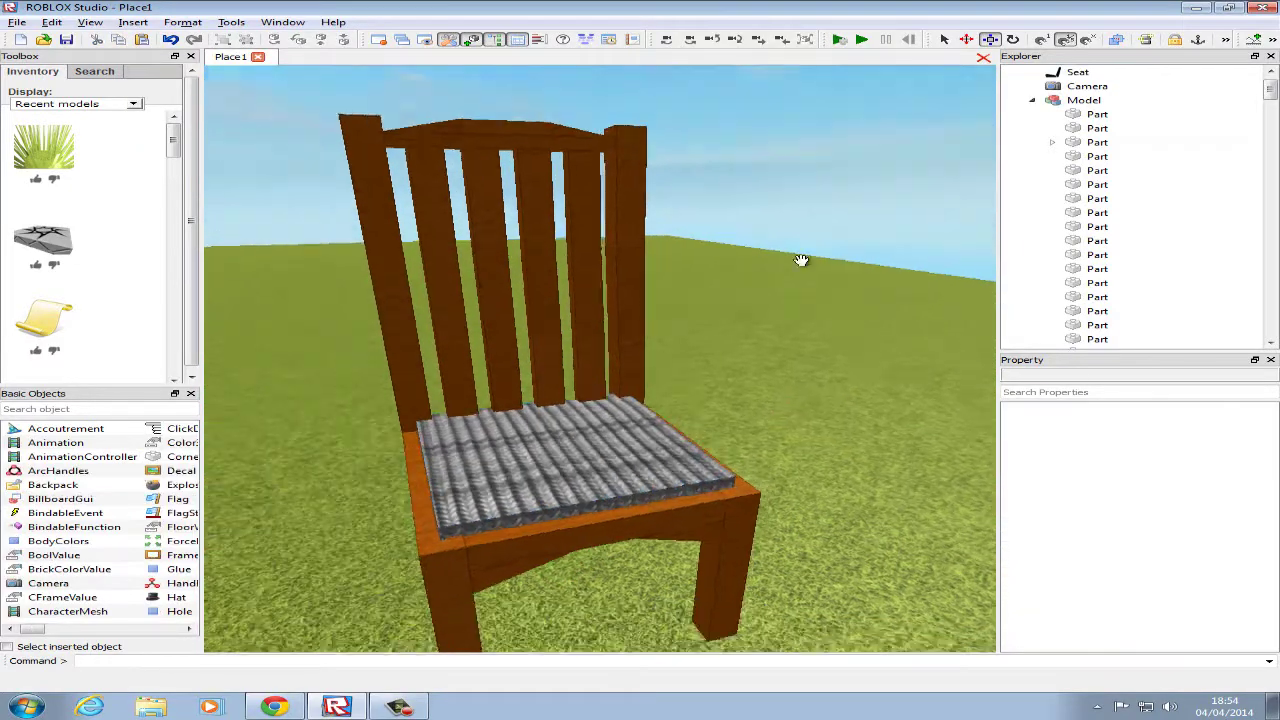
{"action": "scroll", "coordinate": [801, 260], "scroll_direction": "down", "scroll_amount": 3}
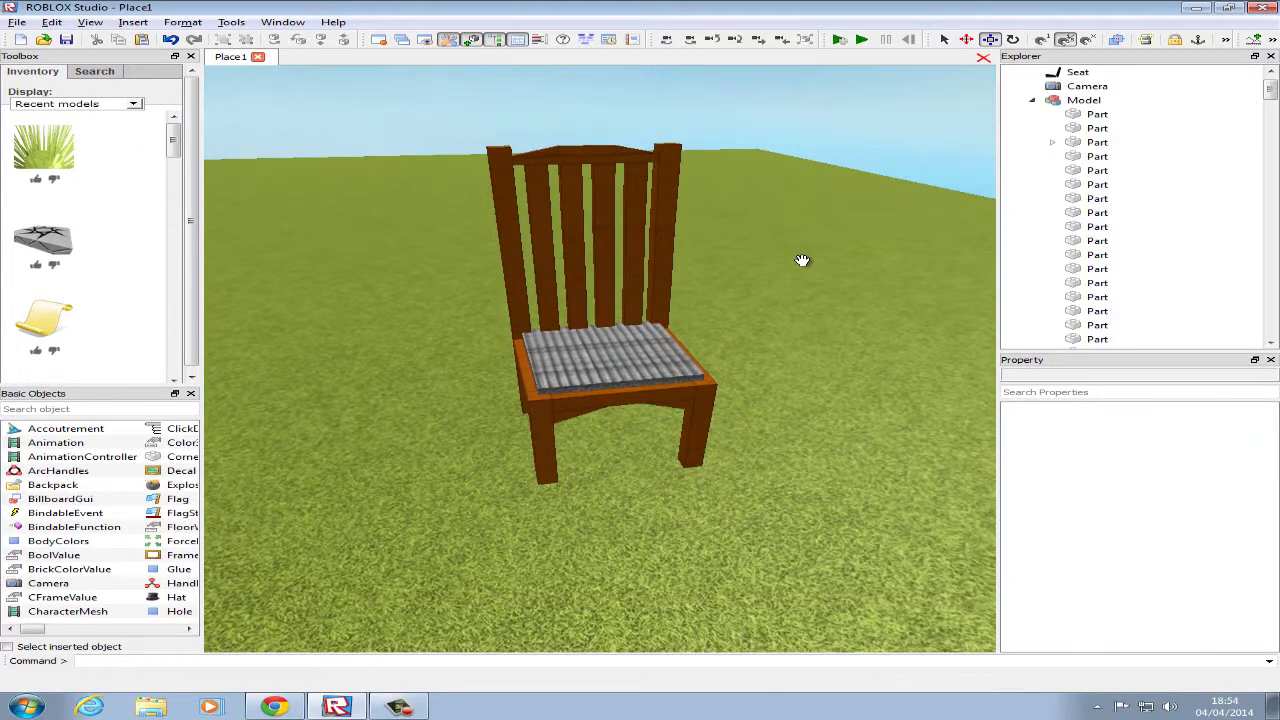
{"action": "key", "text": "F6"}
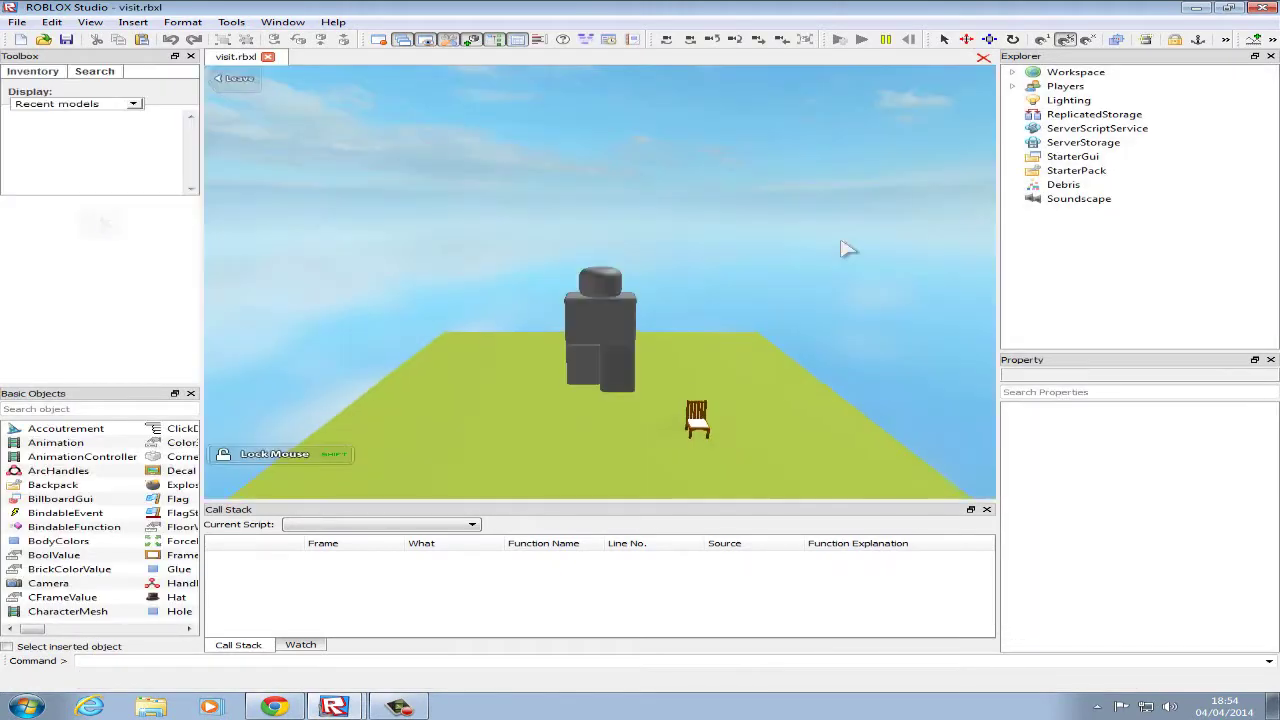
Walk the new test avatar across the grass to the chair and lock the mouse view.
{"action": "right_click_drag", "start_coordinate": [846, 252], "coordinate": [808, 291]}
{"action": "key", "text": "w"}
{"action": "key", "text": "space"}
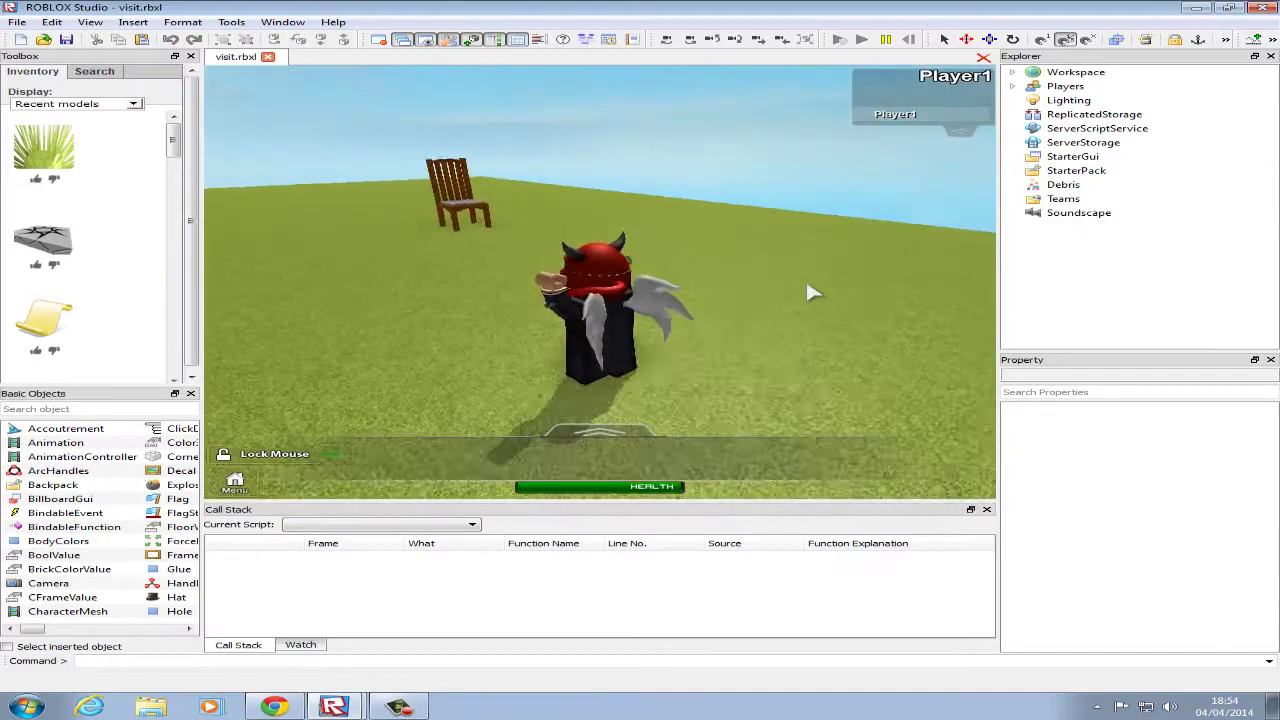
{"action": "key", "text": "shift"}
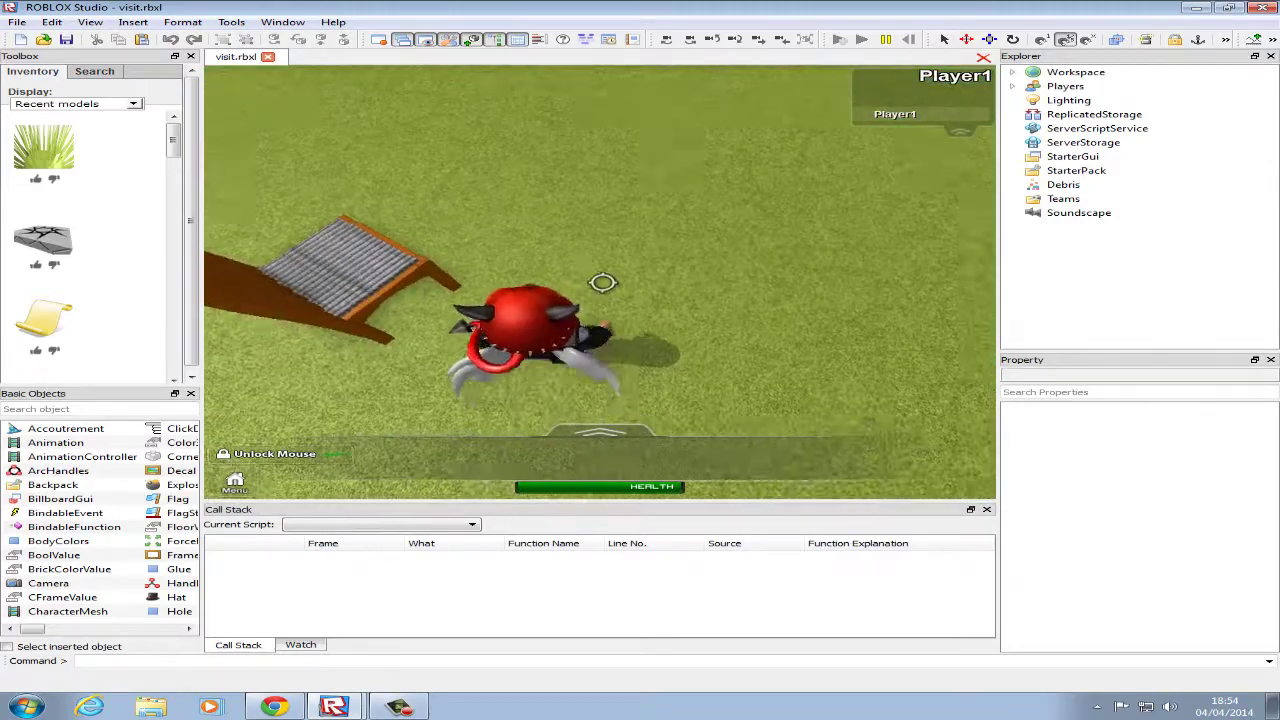
Jump the avatar onto the chair's seat to test sitting, and unlock the mouse view.
{"action": "key", "text": "a"}
{"action": "key", "text": "space"}
{"action": "key", "text": "shift"}
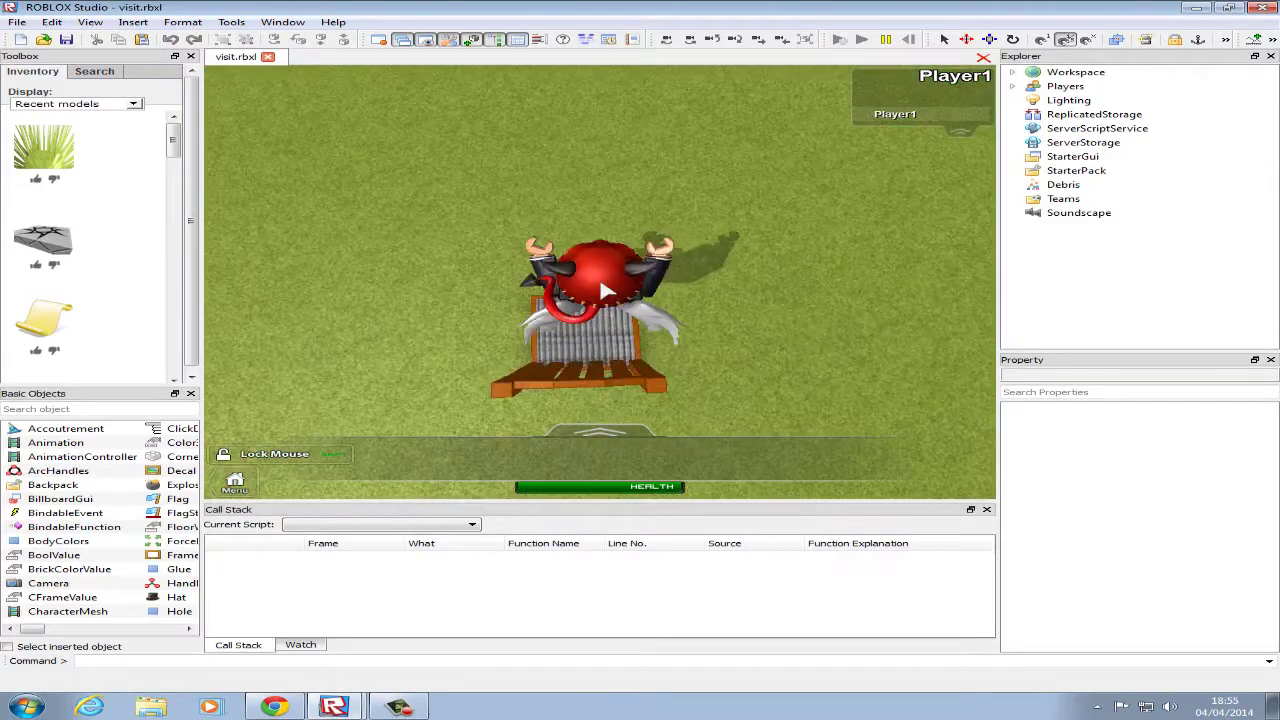
{"action": "right_click_drag", "start_coordinate": [606, 285], "coordinate": [608, 284]}
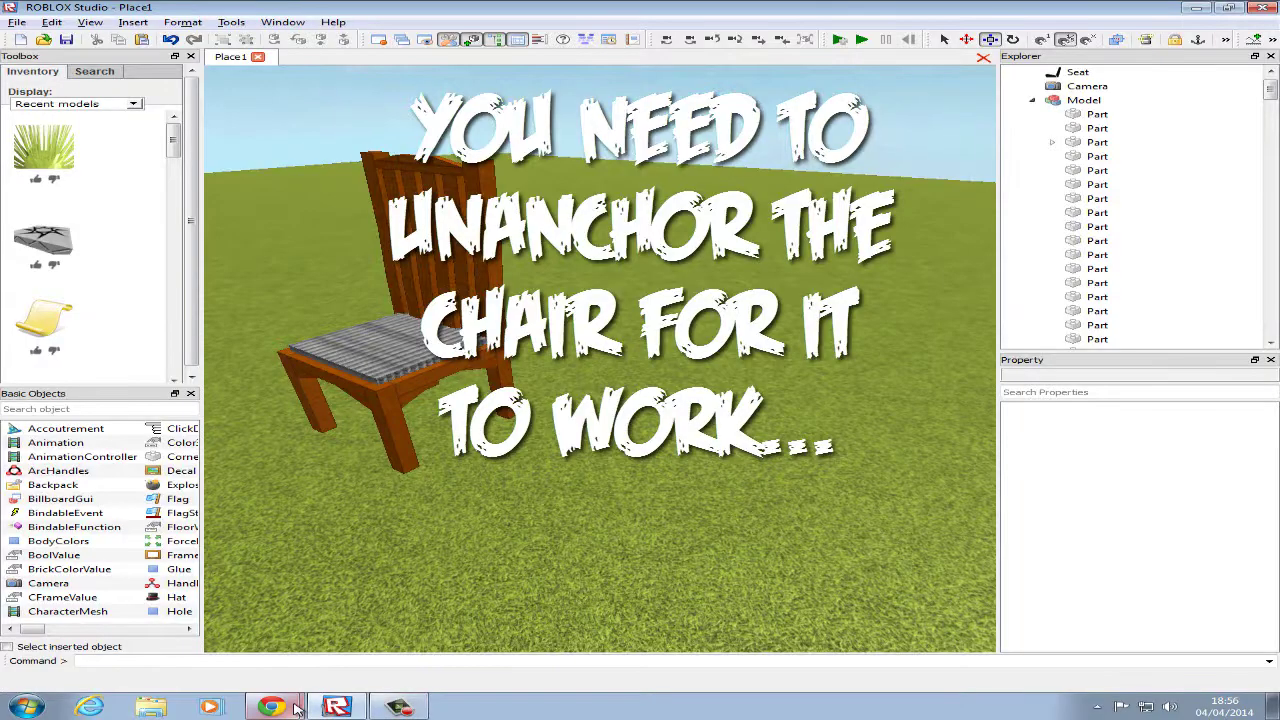
Bring up the chair-10.jpg reference picture in Chrome beside the model and compare the two chairs.
{"action": "mouse_move", "coordinate": [296, 708]}
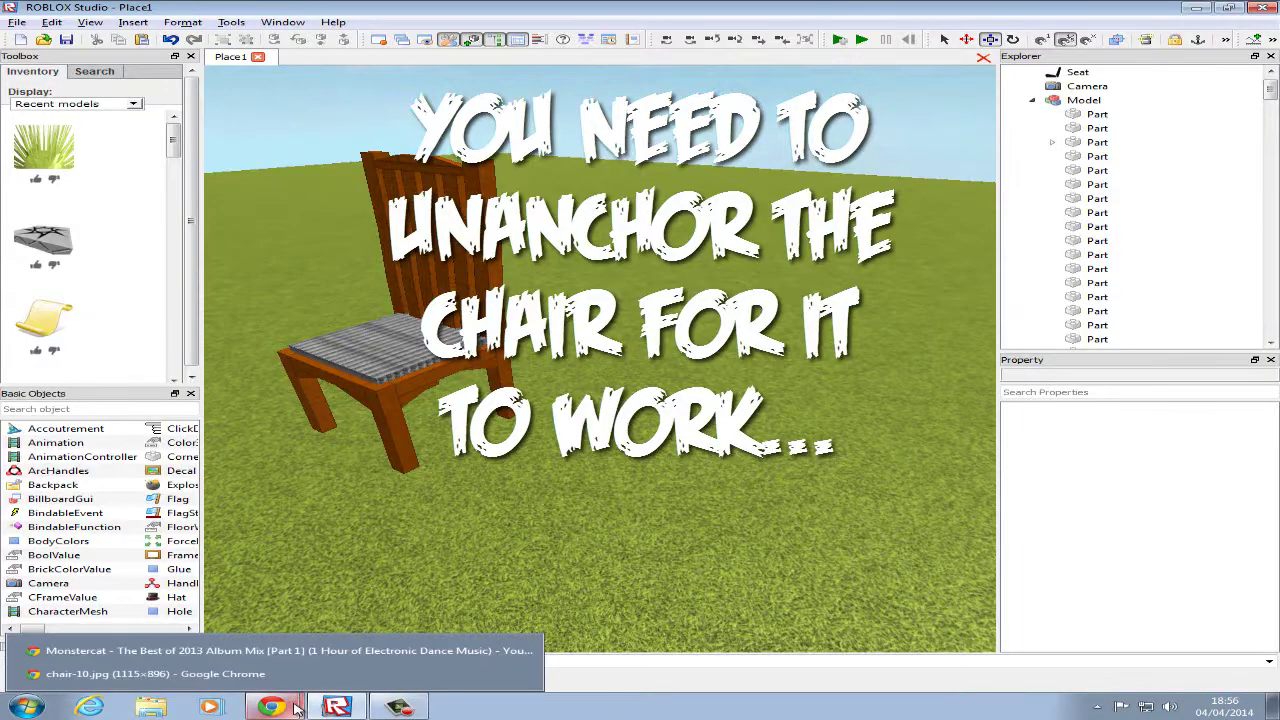
{"action": "left_click", "coordinate": [292, 676]}
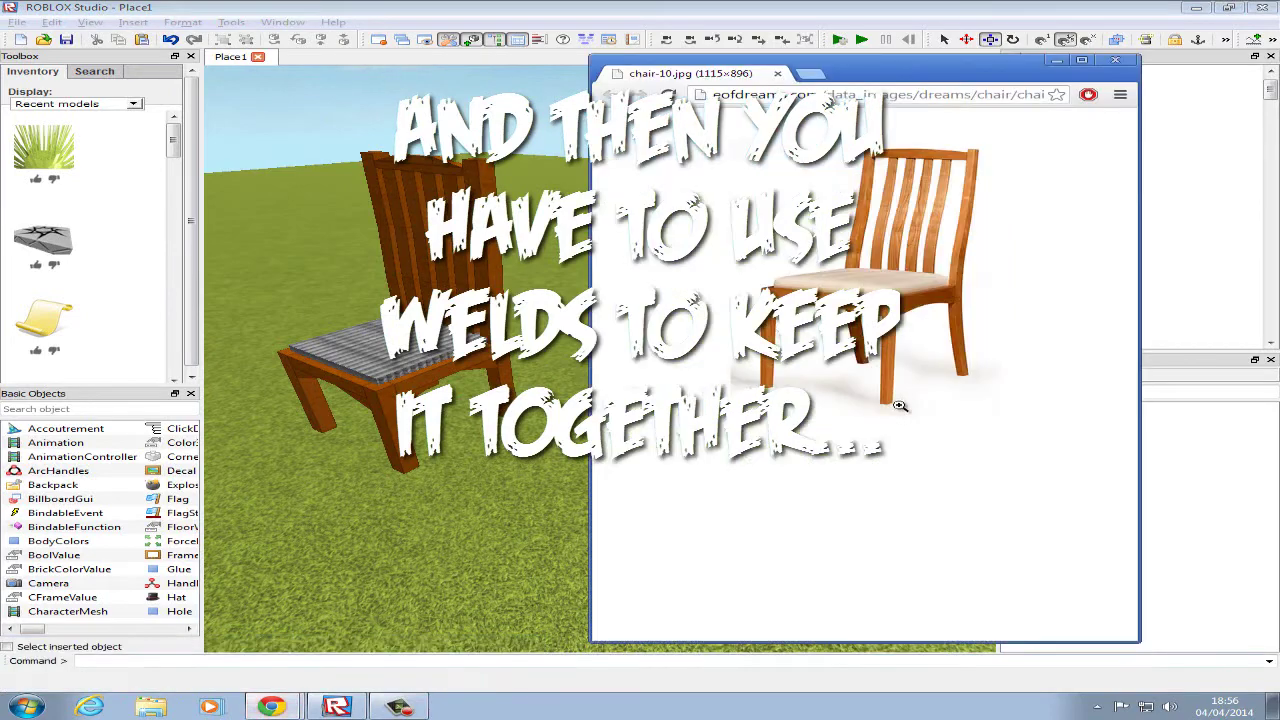
{"action": "left_click_drag", "start_coordinate": [873, 77], "coordinate": [857, 95]}
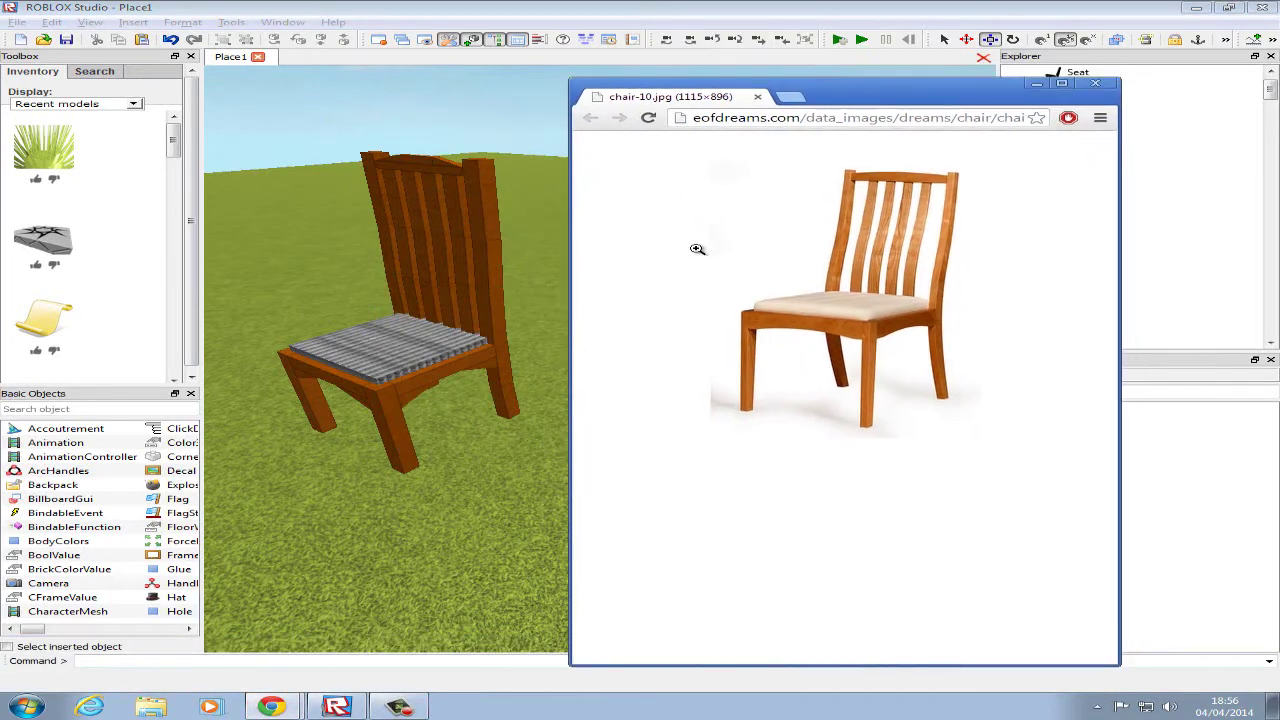
{"action": "right_click_drag", "start_coordinate": [498, 340], "coordinate": [499, 340]}
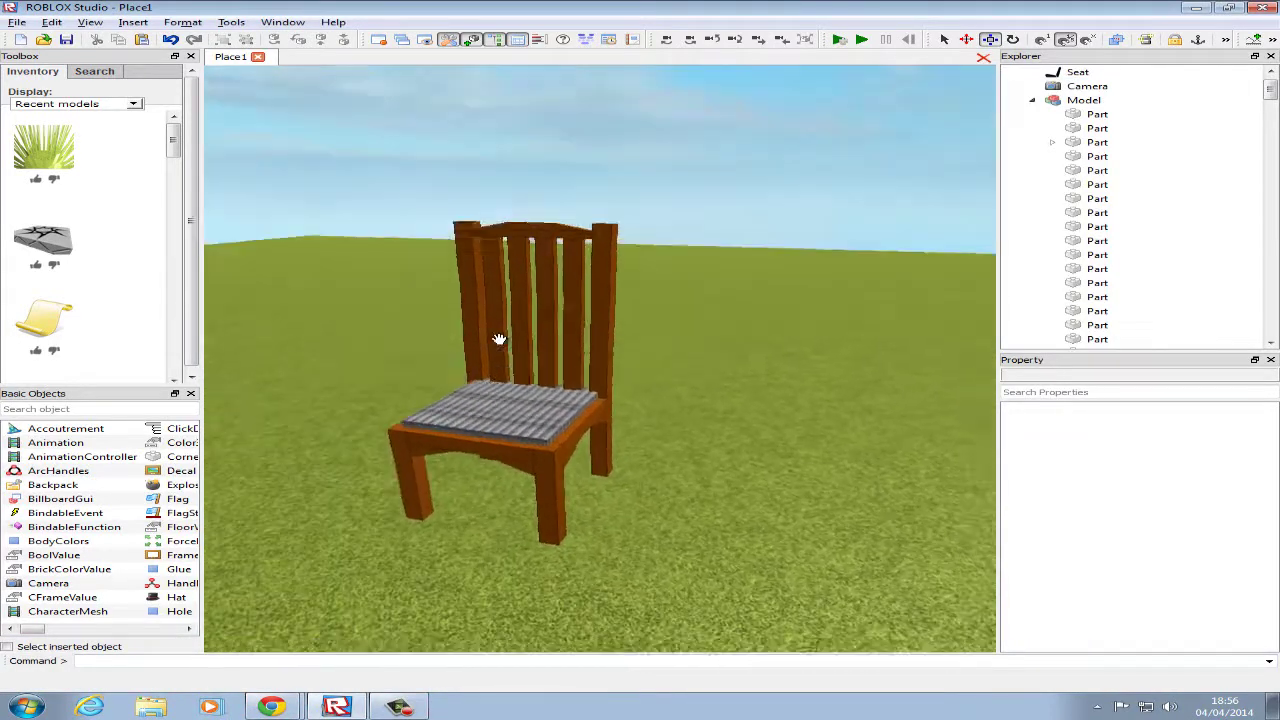
Select all of the chair's wooden parts without the seat and recolour them with the light orange-brown swatch from the BrickColor palette's first row.
{"action": "scroll", "coordinate": [499, 340], "scroll_direction": "down", "scroll_amount": 3}
{"action": "left_click_drag", "start_coordinate": [392, 226], "coordinate": [650, 572]}
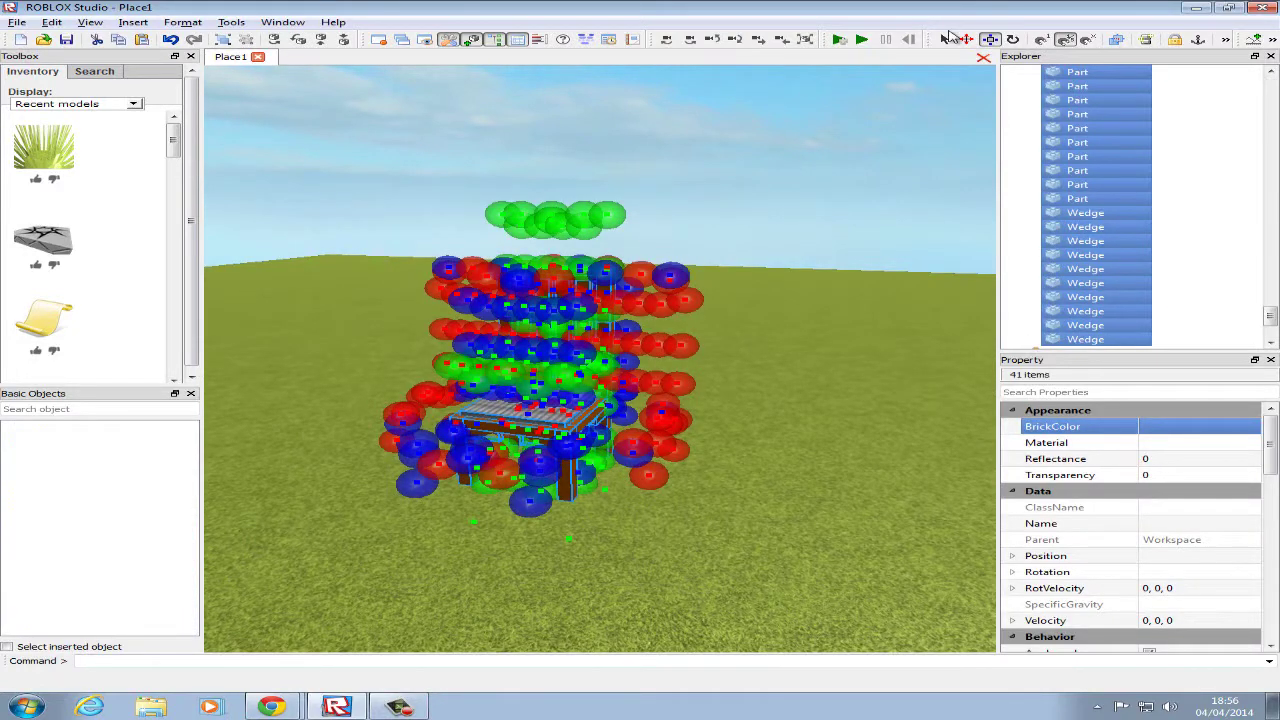
{"action": "left_click", "coordinate": [966, 39]}
{"action": "left_click", "coordinate": [557, 414], "text": "ctrl"}
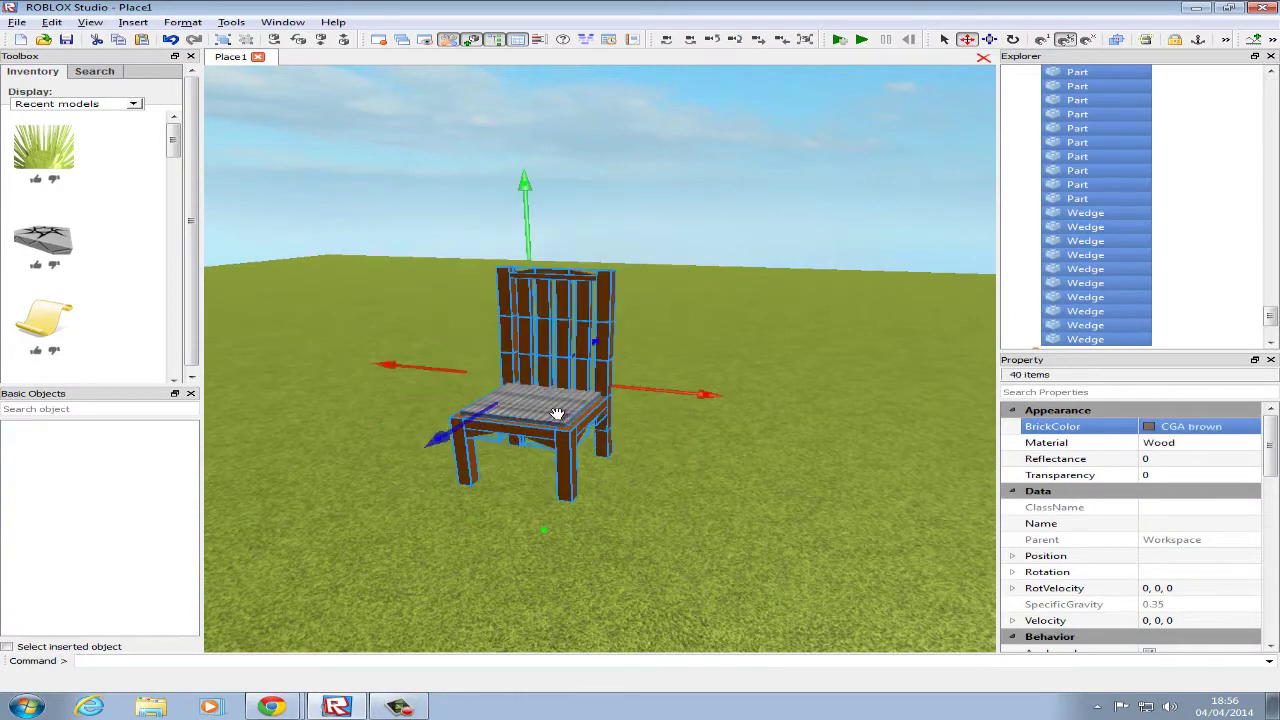
{"action": "scroll", "coordinate": [783, 459], "scroll_direction": "up", "scroll_amount": 6}
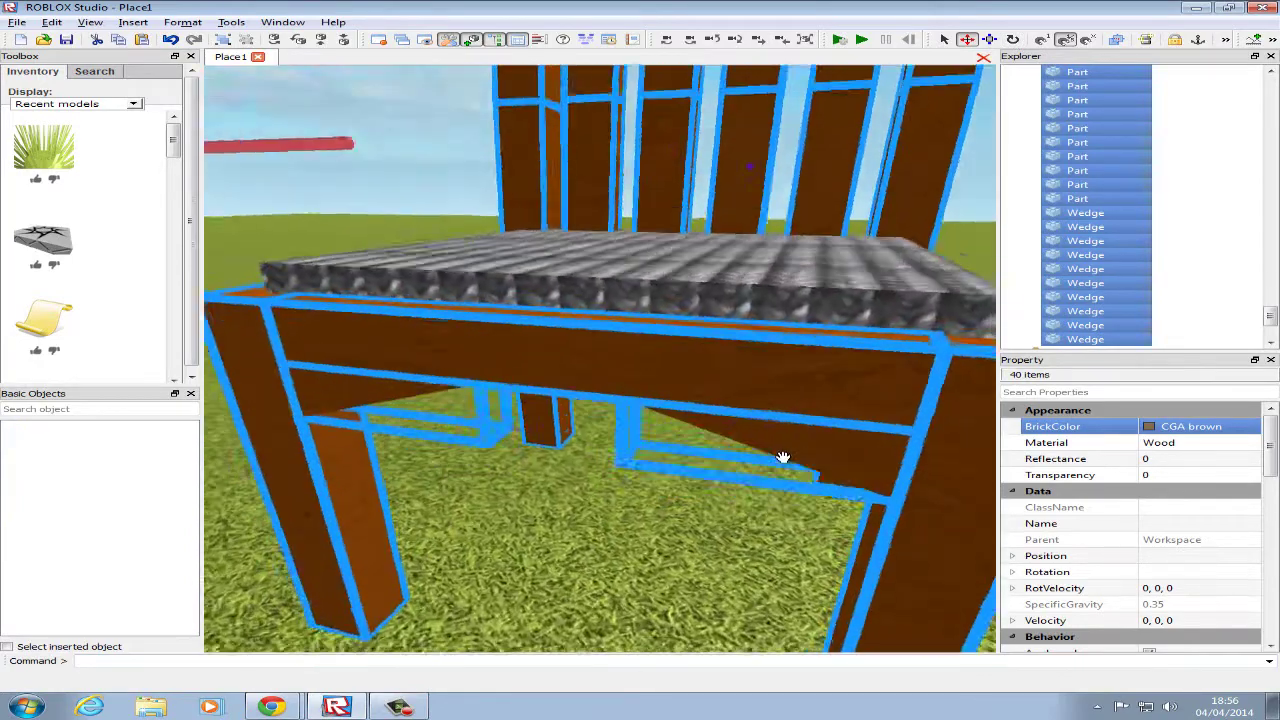
{"action": "scroll", "coordinate": [818, 440], "scroll_direction": "down", "scroll_amount": 3}
{"action": "scroll", "coordinate": [818, 440], "scroll_direction": "down", "scroll_amount": 3}
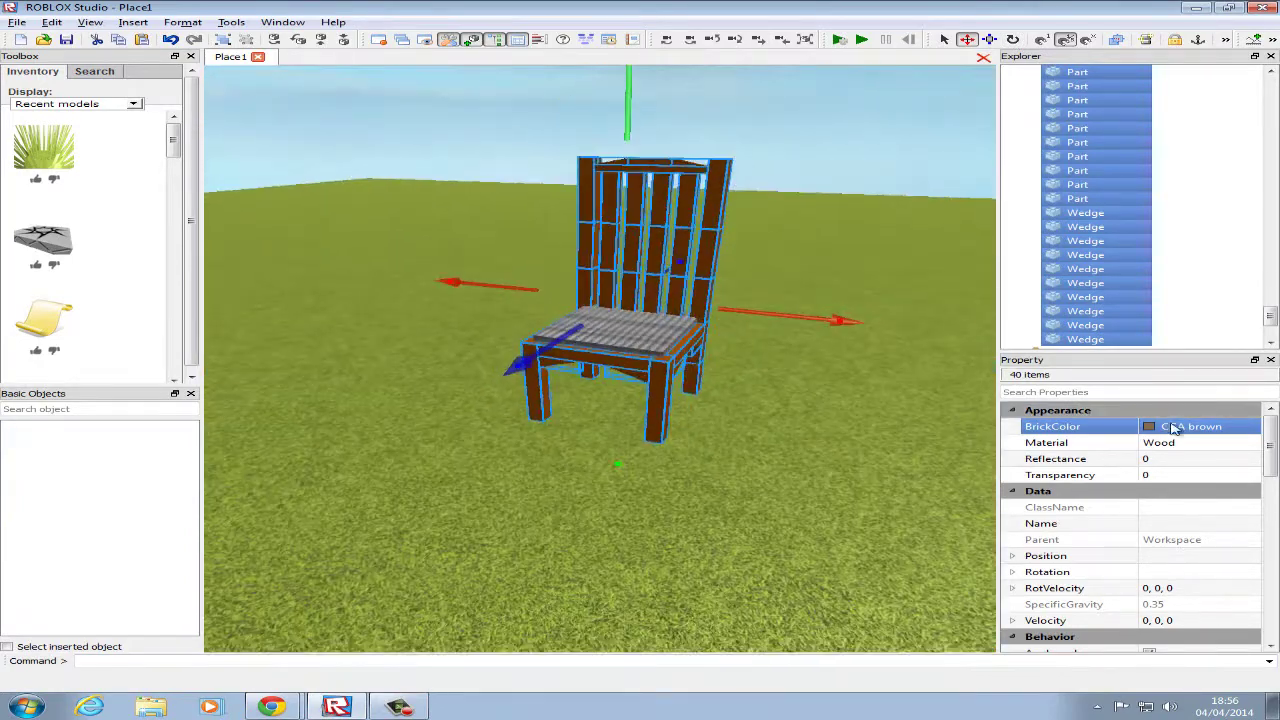
{"action": "left_click", "coordinate": [1250, 427]}
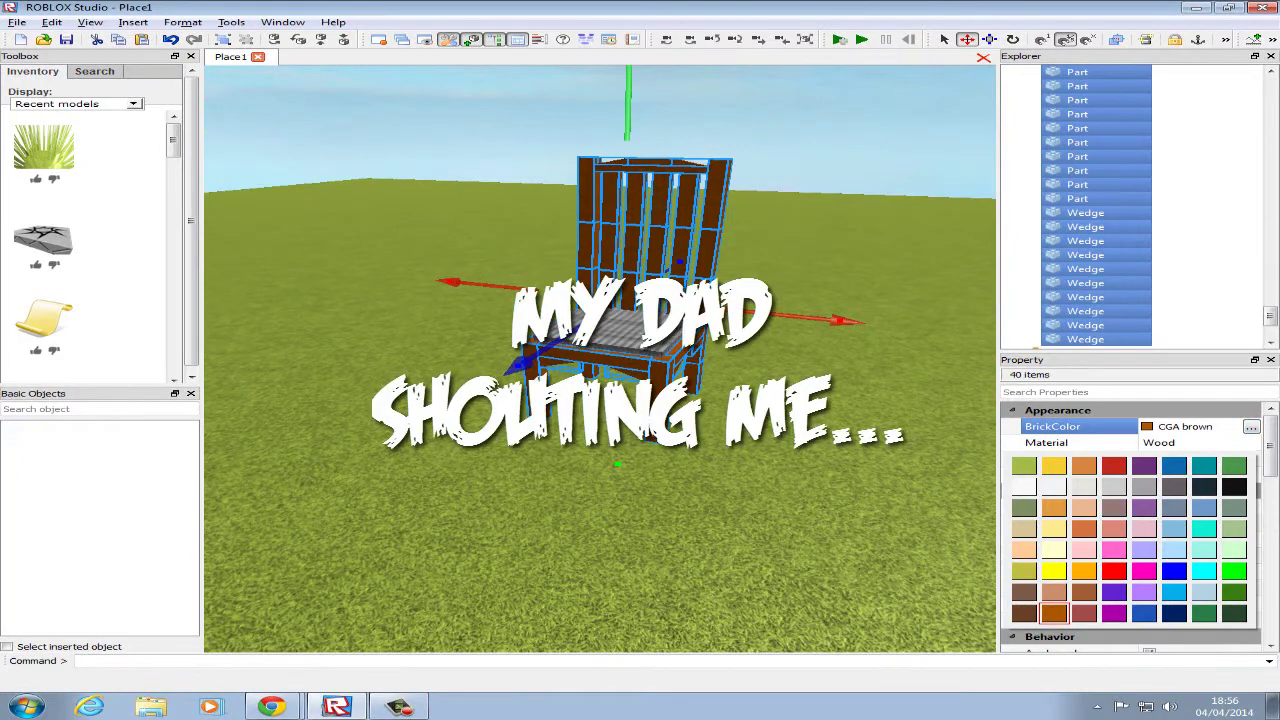
{"action": "left_click", "coordinate": [1255, 423]}
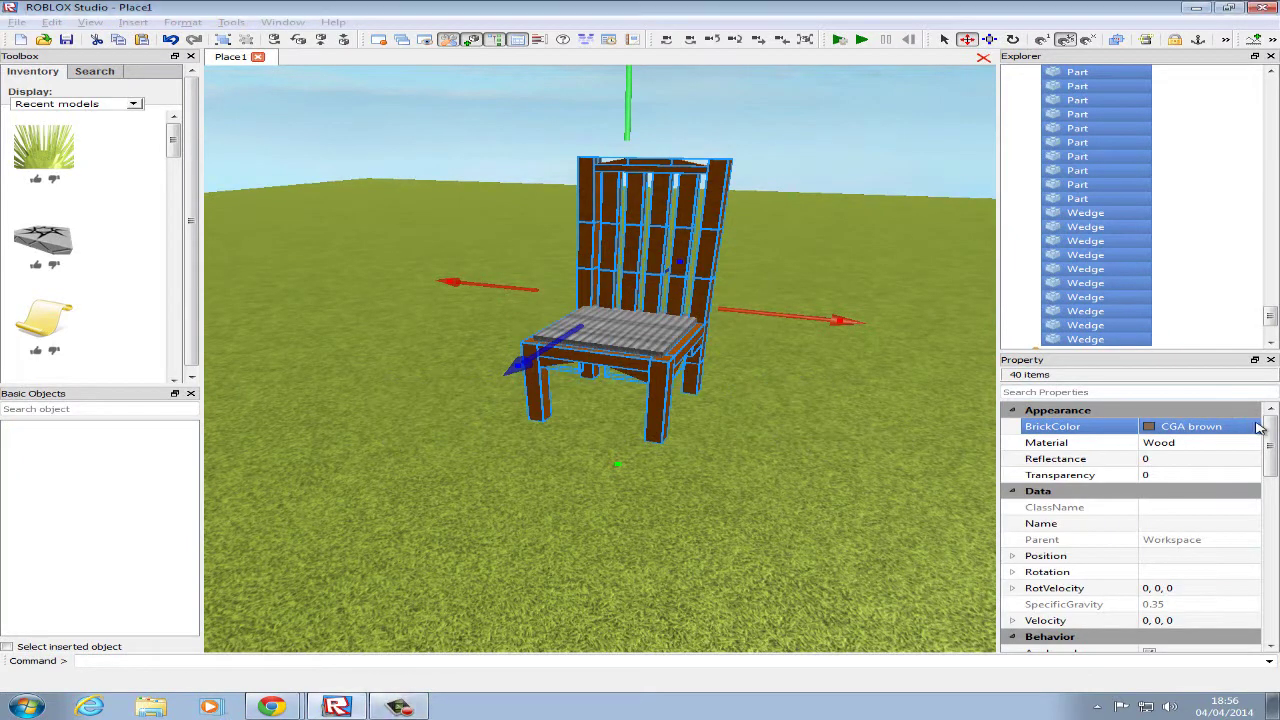
{"action": "left_click", "coordinate": [1255, 423]}
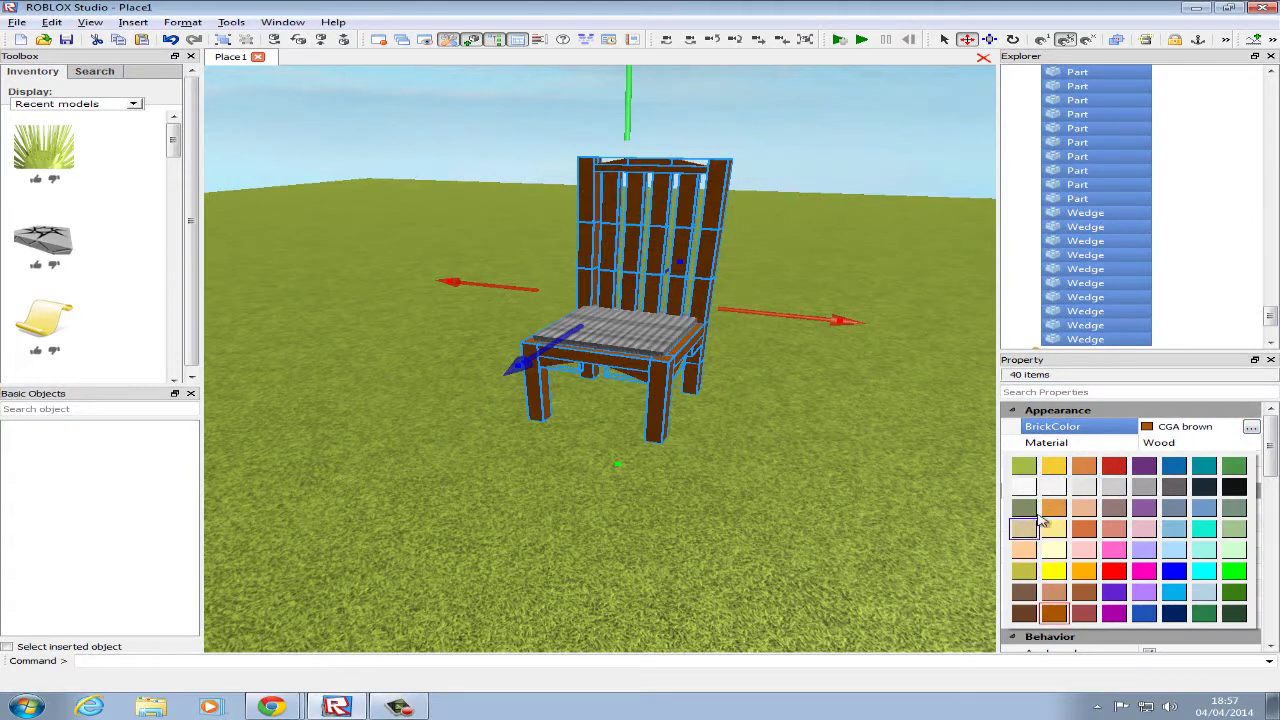
{"action": "left_click", "coordinate": [1084, 467]}
{"action": "left_click", "coordinate": [802, 212]}
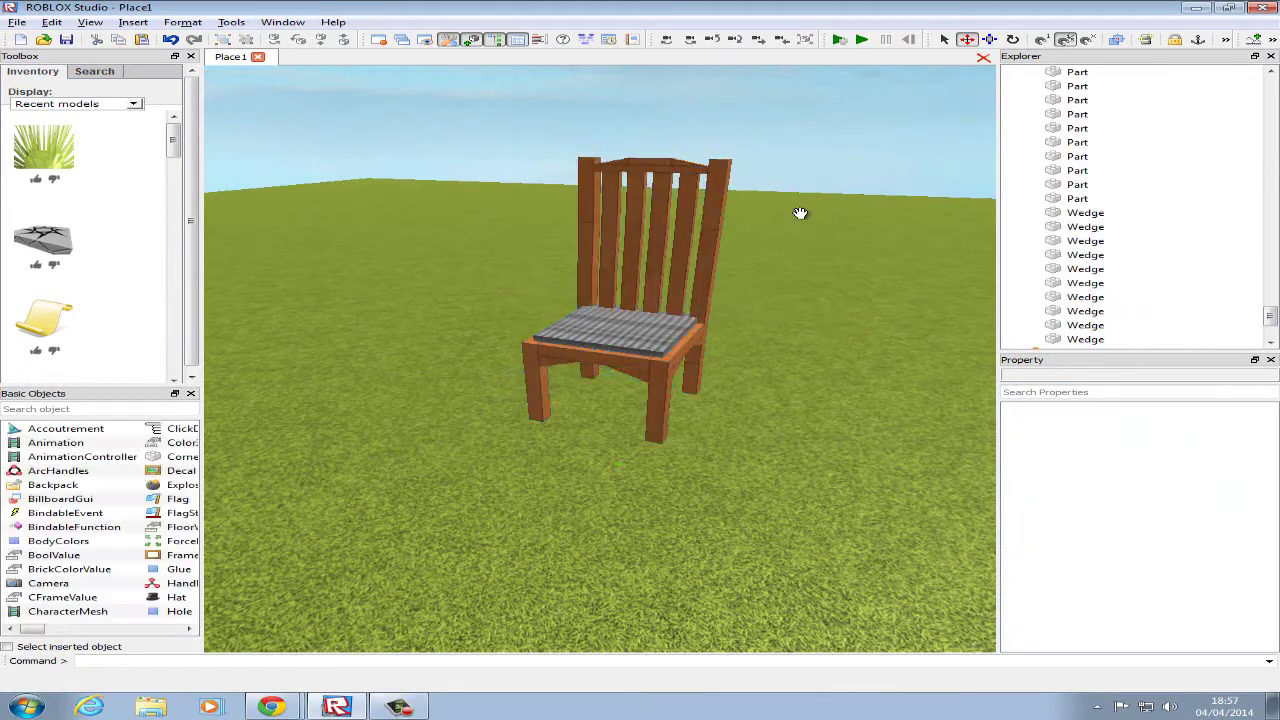
Compare the recoloured chair with the chair-10.jpg picture in Chrome, placing the picture window beside the model.
{"action": "scroll", "coordinate": [802, 218], "scroll_direction": "up", "scroll_amount": 3}
{"action": "scroll", "coordinate": [802, 220], "scroll_direction": "down", "scroll_amount": 1}
{"action": "scroll", "coordinate": [681, 443], "scroll_direction": "down", "scroll_amount": 1}
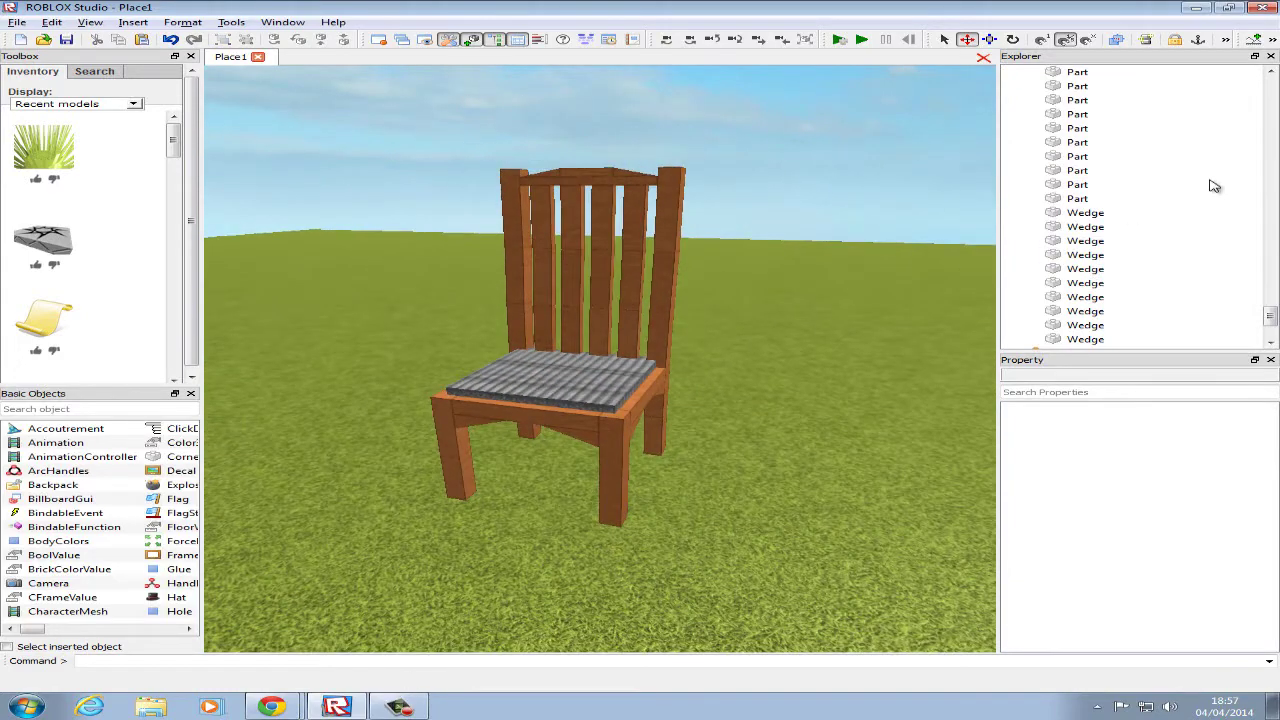
{"action": "mouse_move", "coordinate": [297, 711]}
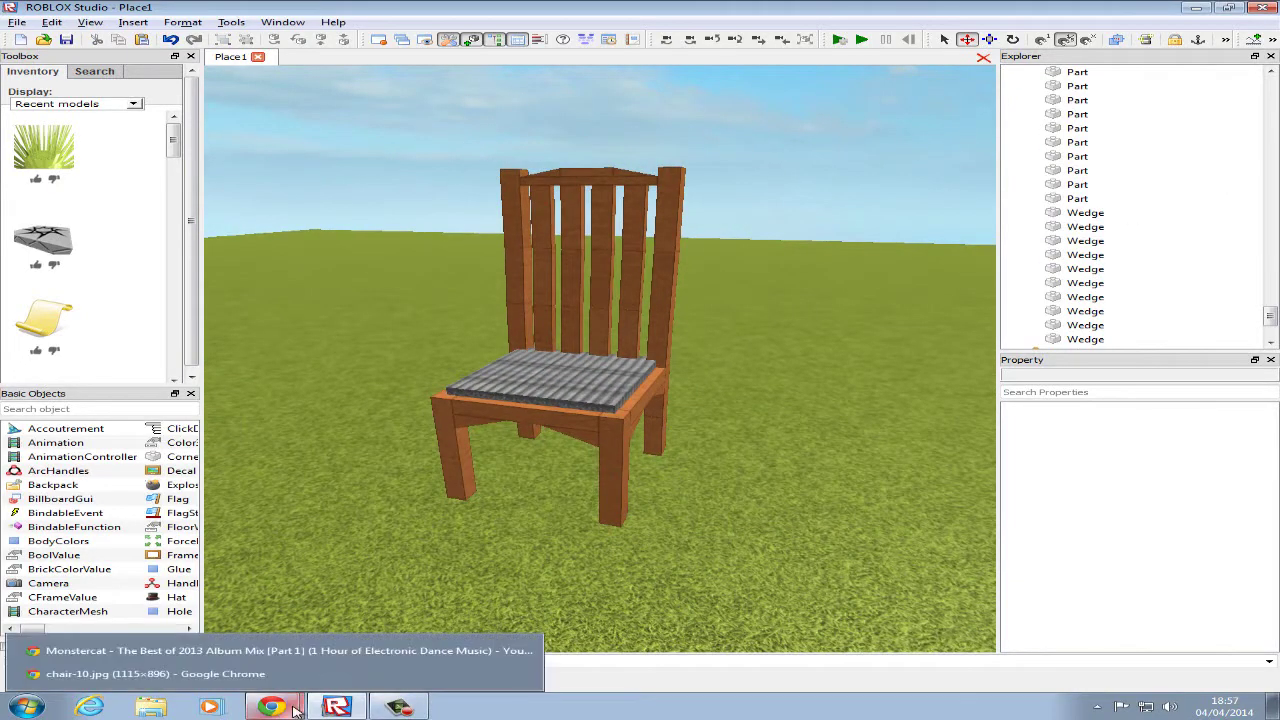
{"action": "left_click", "coordinate": [291, 649]}
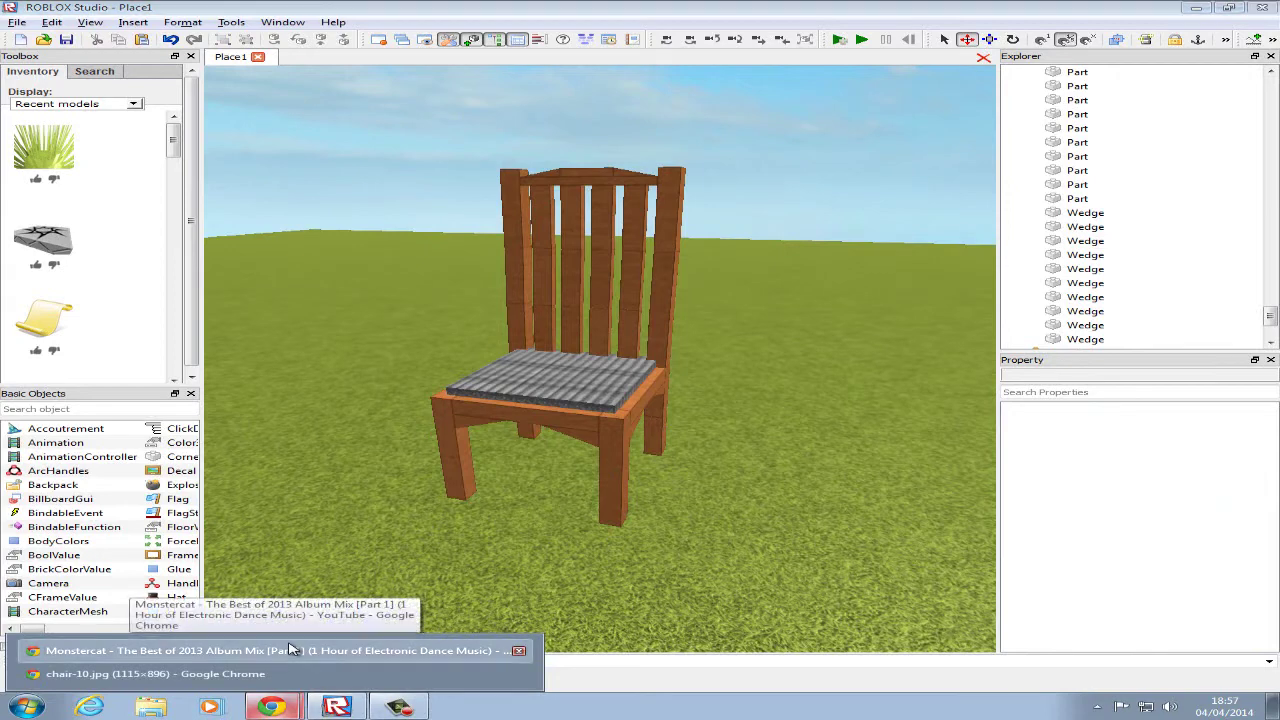
{"action": "mouse_move", "coordinate": [269, 701]}
{"action": "left_click", "coordinate": [160, 674]}
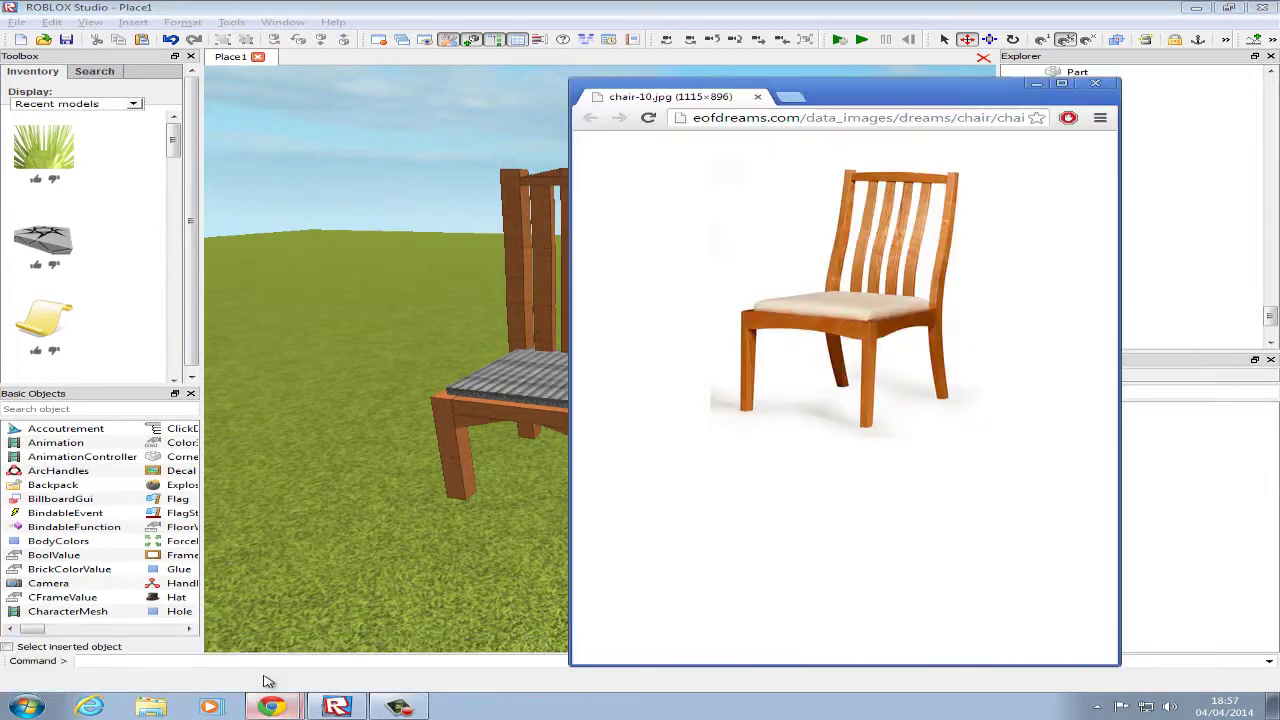
{"action": "left_click_drag", "start_coordinate": [843, 103], "coordinate": [1029, 129]}
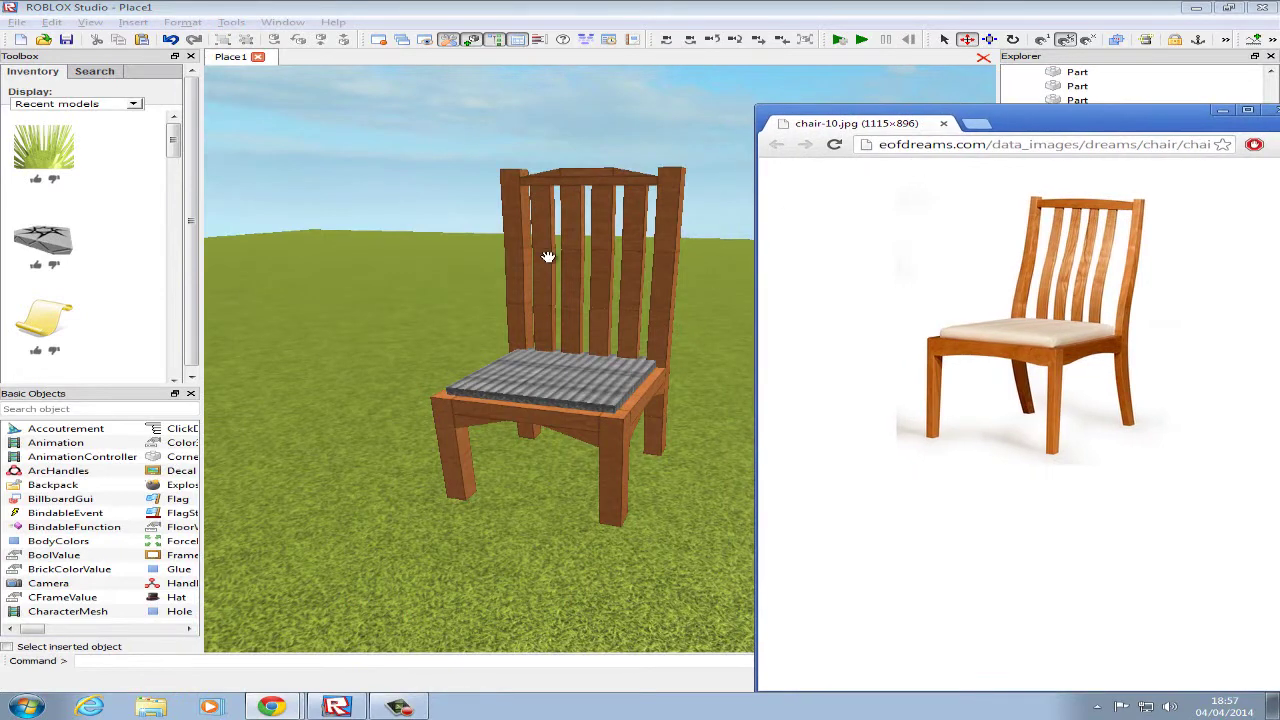
Select the whole chair including the seat and set the BackSurface of its parts to SmoothNoOutlines.
{"action": "right_click_drag", "start_coordinate": [430, 247], "coordinate": [431, 246]}
{"action": "scroll", "coordinate": [429, 246], "scroll_direction": "down", "scroll_amount": 2}
{"action": "left_click_drag", "start_coordinate": [352, 182], "coordinate": [743, 512]}
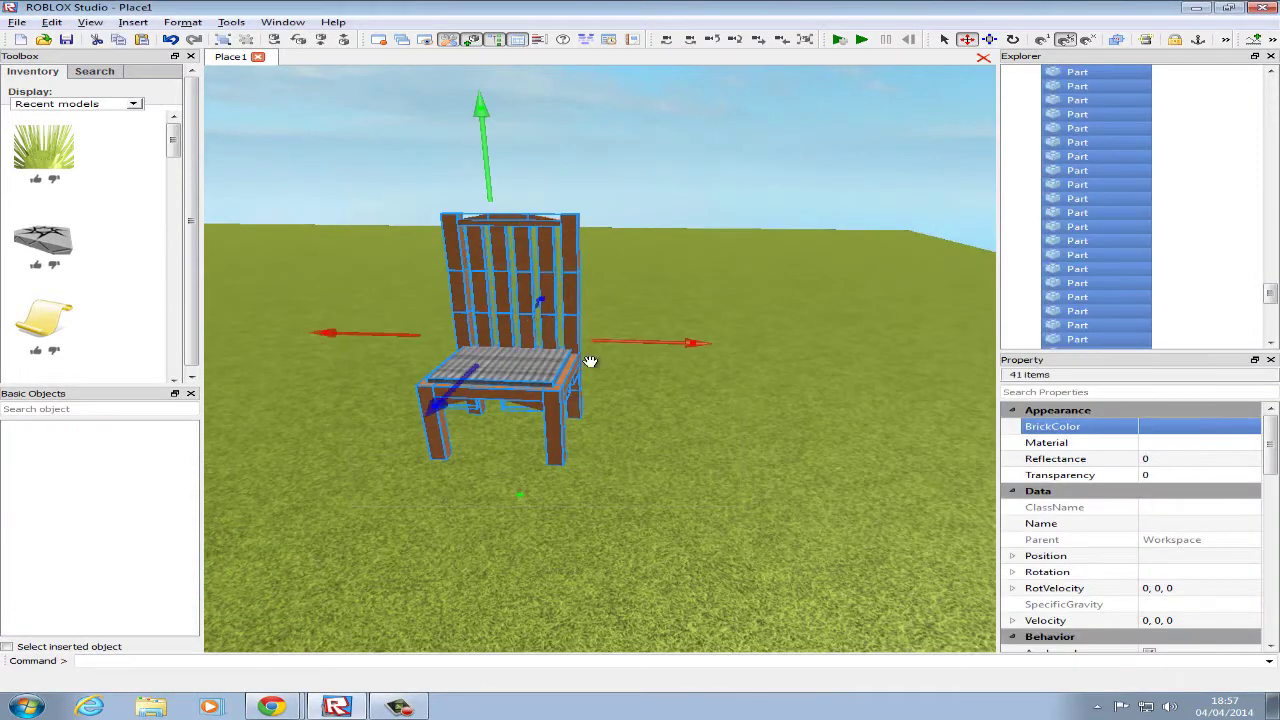
{"action": "scroll", "coordinate": [600, 360], "scroll_direction": "down", "scroll_amount": 3}
{"action": "scroll", "coordinate": [1197, 517], "scroll_direction": "down", "scroll_amount": 13}
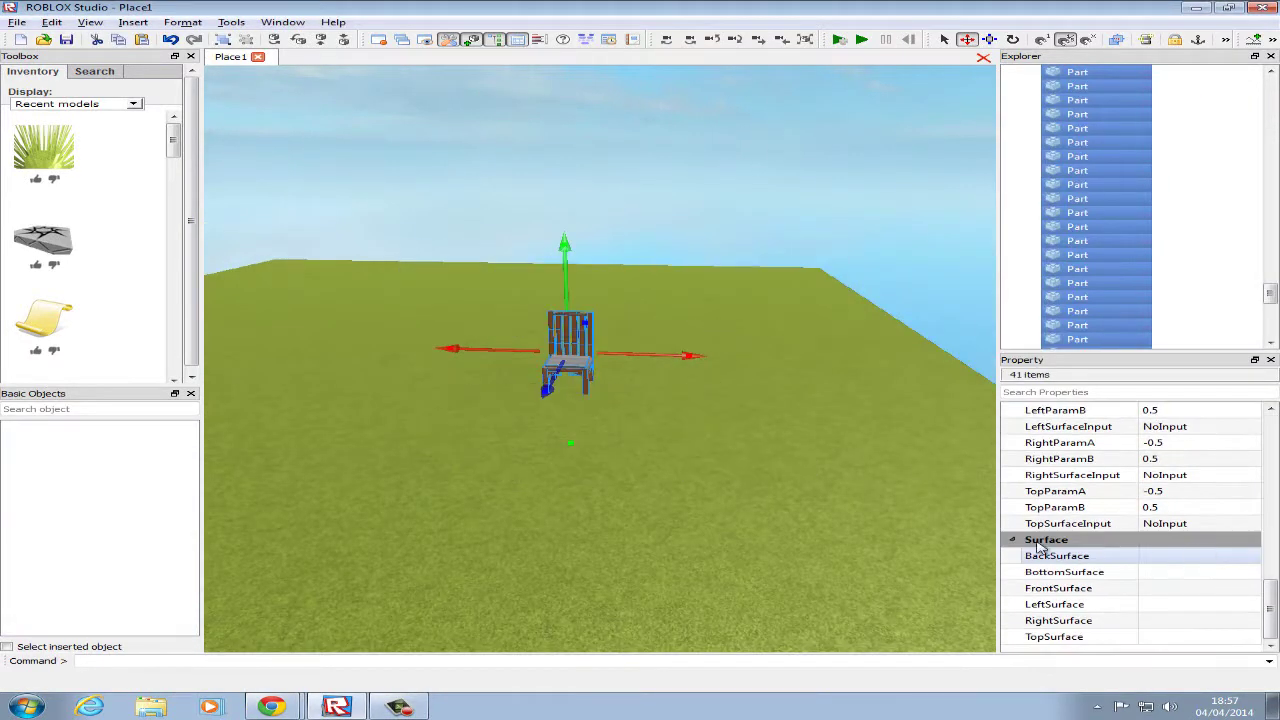
{"action": "scroll", "coordinate": [551, 488], "scroll_direction": "up", "scroll_amount": 1}
{"action": "scroll", "coordinate": [550, 488], "scroll_direction": "up", "scroll_amount": 2}
{"action": "left_click", "coordinate": [1168, 557]}
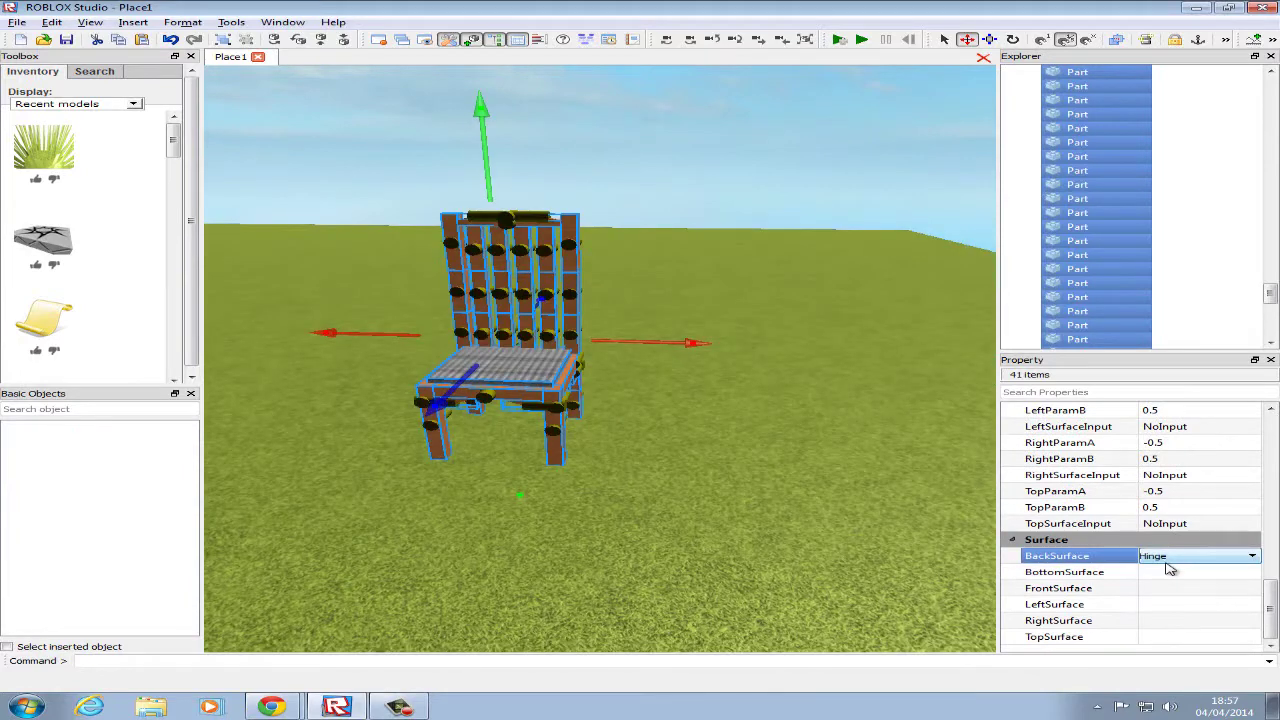
{"action": "left_click", "coordinate": [1172, 560]}
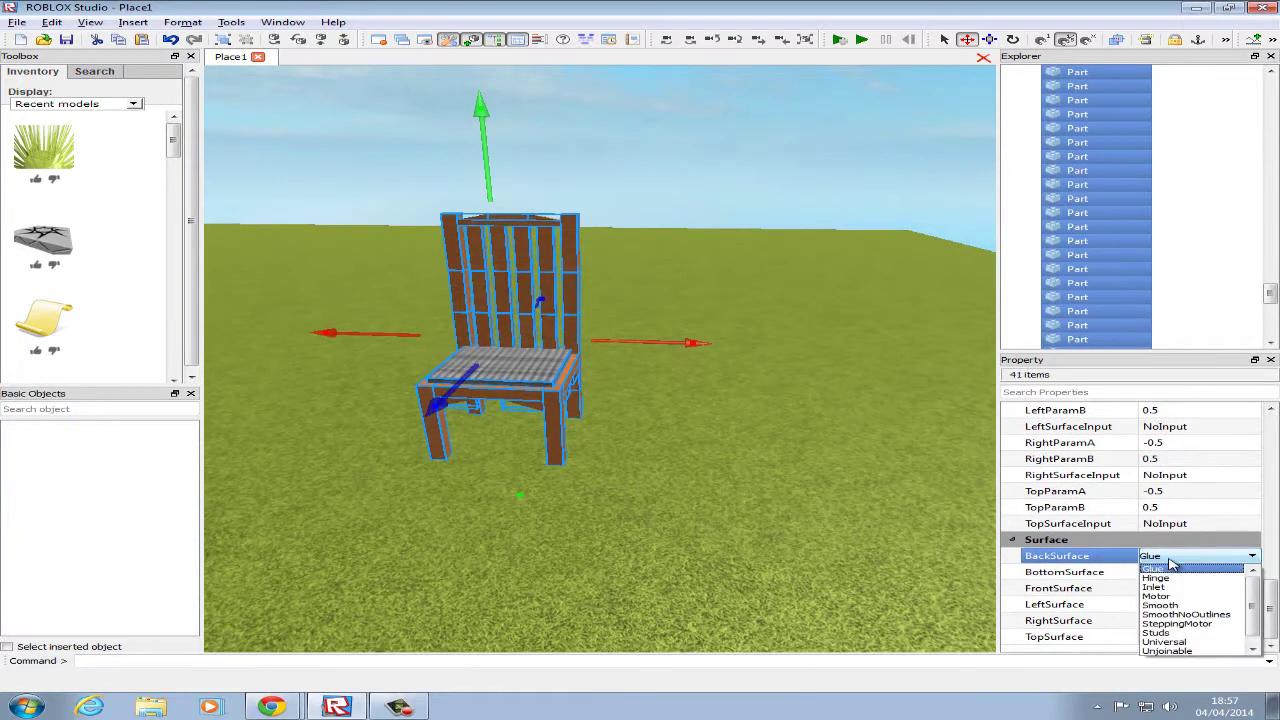
{"action": "left_click", "coordinate": [1185, 613]}
Set the BottomSurface and FrontSurface of the selected chair parts to SmoothNoOutlines.
{"action": "left_click", "coordinate": [1182, 575]}
{"action": "left_click", "coordinate": [1182, 575]}
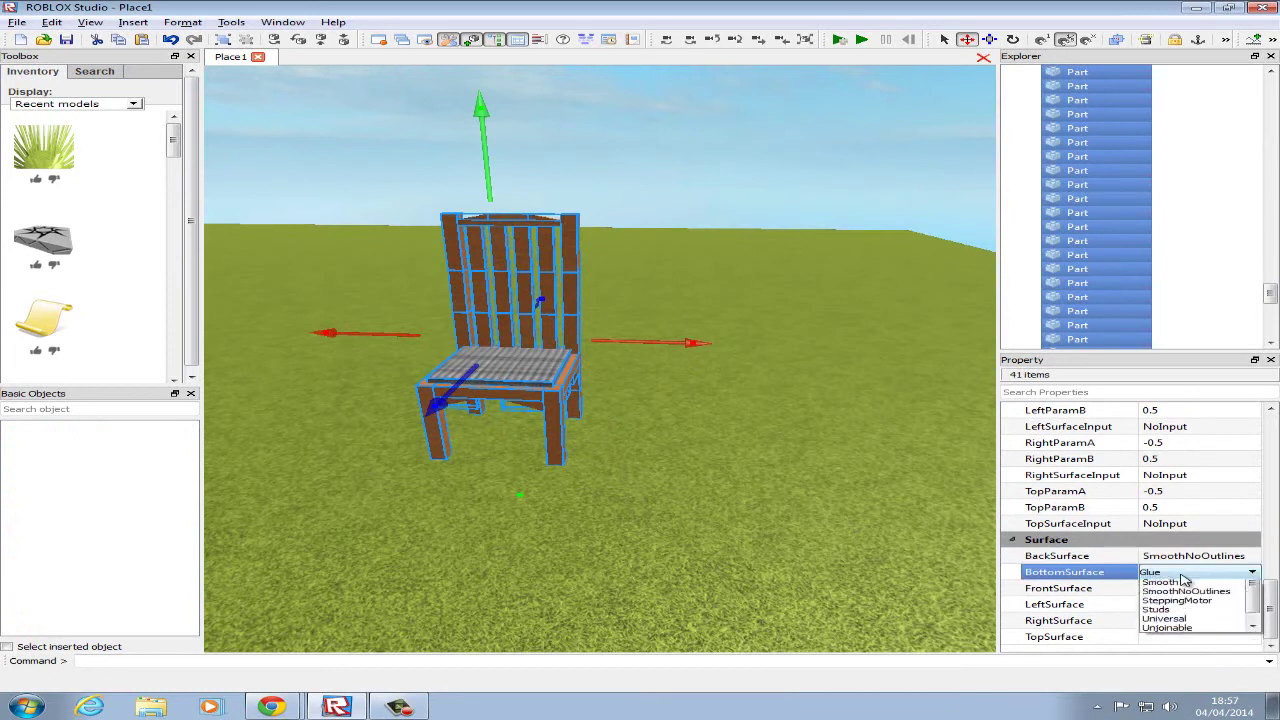
{"action": "left_click", "coordinate": [1204, 631]}
{"action": "left_click", "coordinate": [1189, 591]}
{"action": "left_click", "coordinate": [1190, 592]}
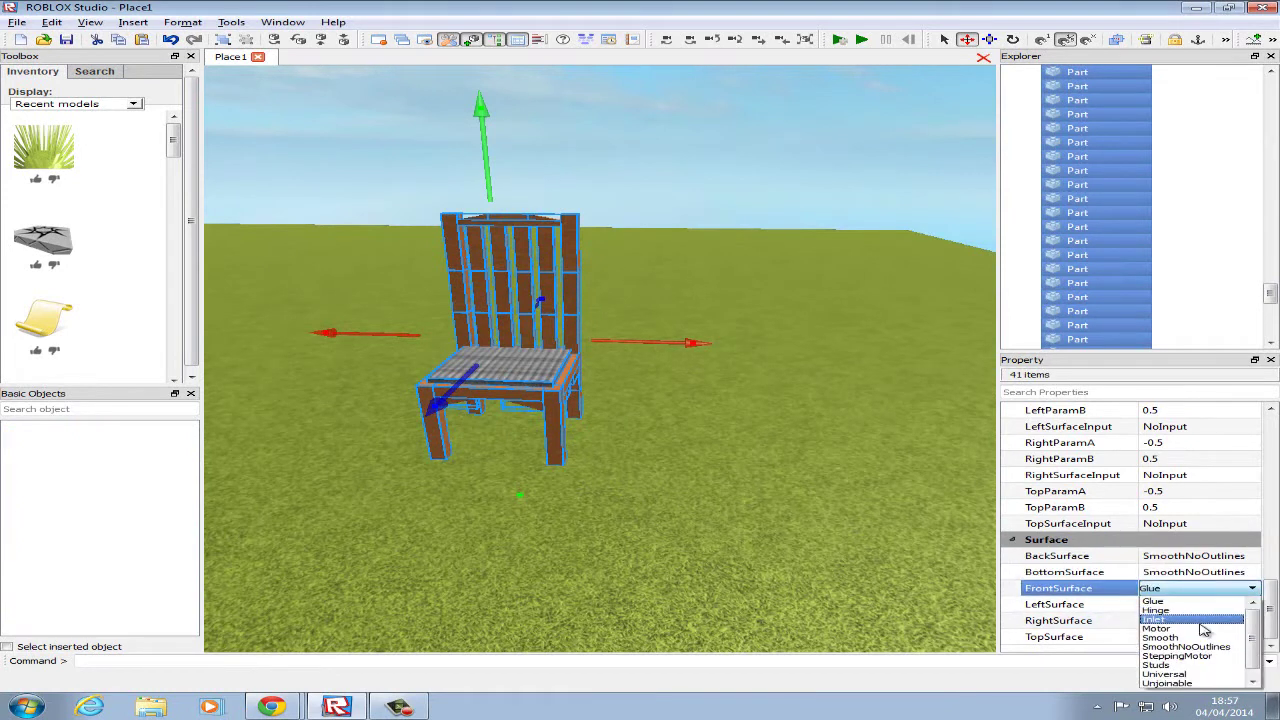
{"action": "left_click", "coordinate": [1203, 646]}
Set the LeftSurface and RightSurface of the selected chair parts to SmoothNoOutlines.
{"action": "left_click", "coordinate": [1201, 607]}
{"action": "left_click", "coordinate": [1201, 607]}
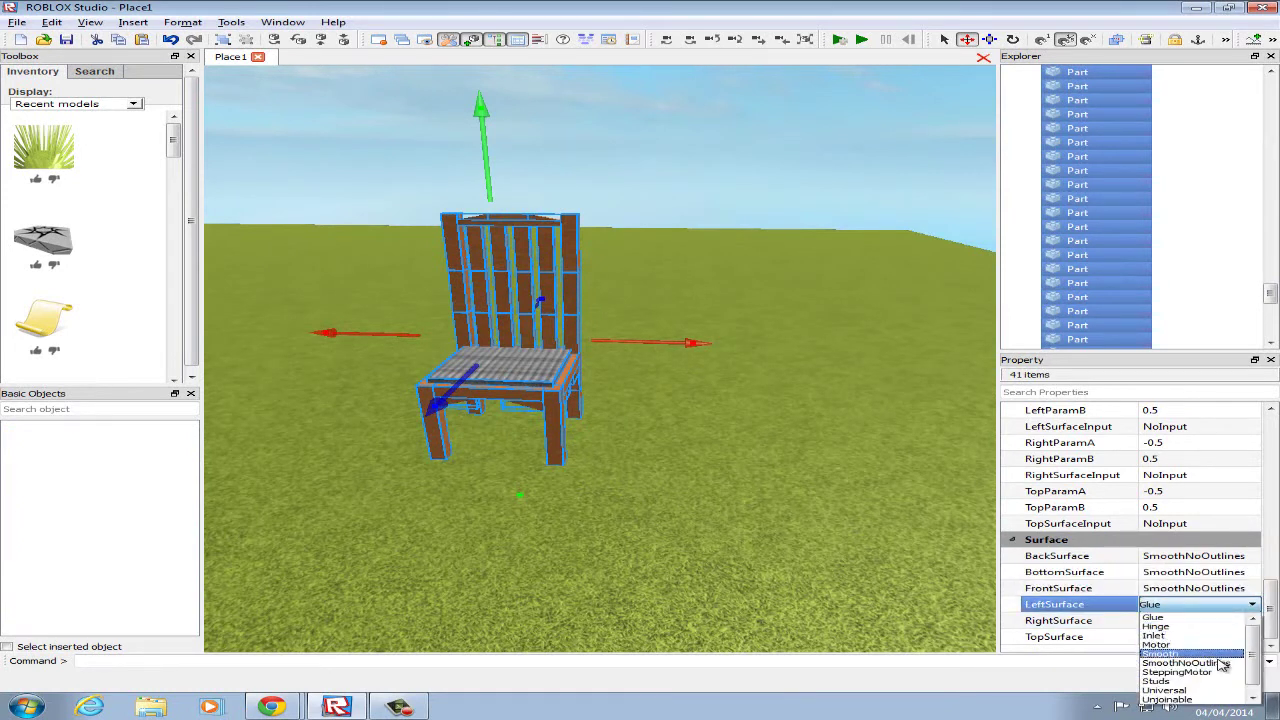
{"action": "left_click", "coordinate": [1221, 663]}
{"action": "left_click", "coordinate": [1188, 608]}
{"action": "left_click", "coordinate": [1187, 606]}
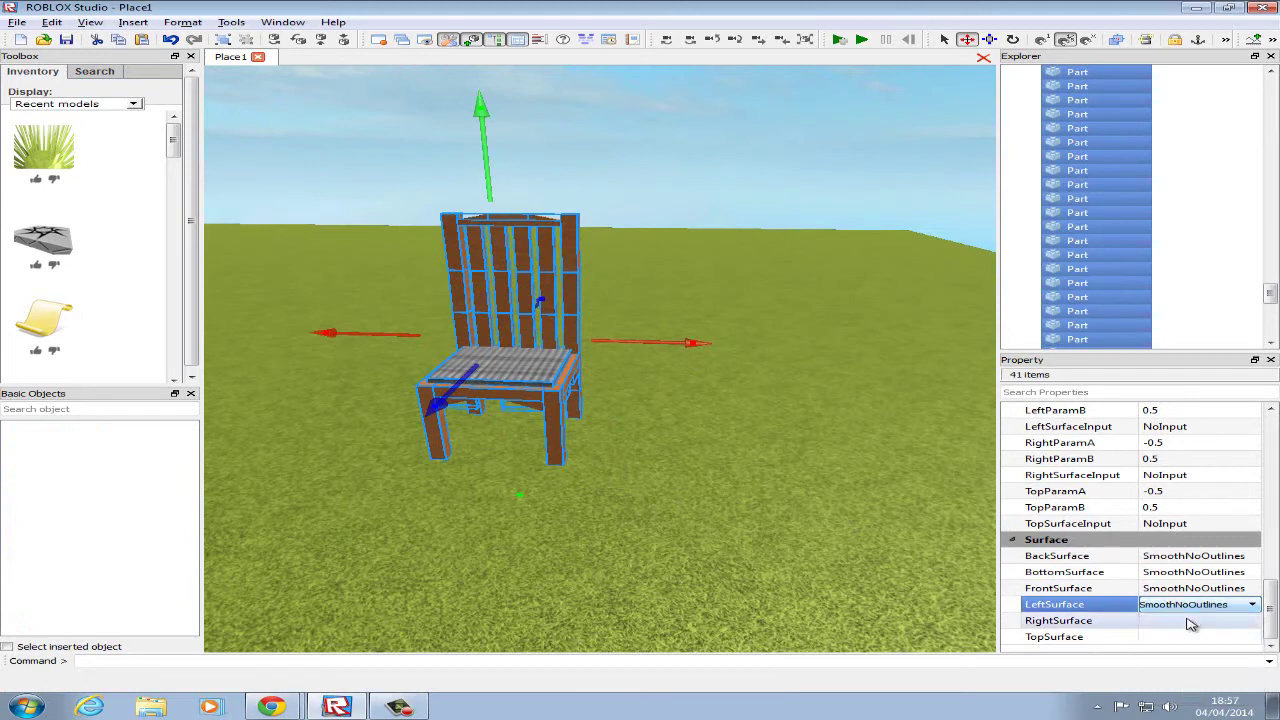
{"action": "left_click", "coordinate": [1192, 621]}
{"action": "left_click", "coordinate": [1195, 624]}
{"action": "left_click", "coordinate": [1210, 573]}
Set the TopSurface of the selected chair parts to SmoothNoOutlines and deselect the chair.
{"action": "left_click", "coordinate": [1207, 637]}
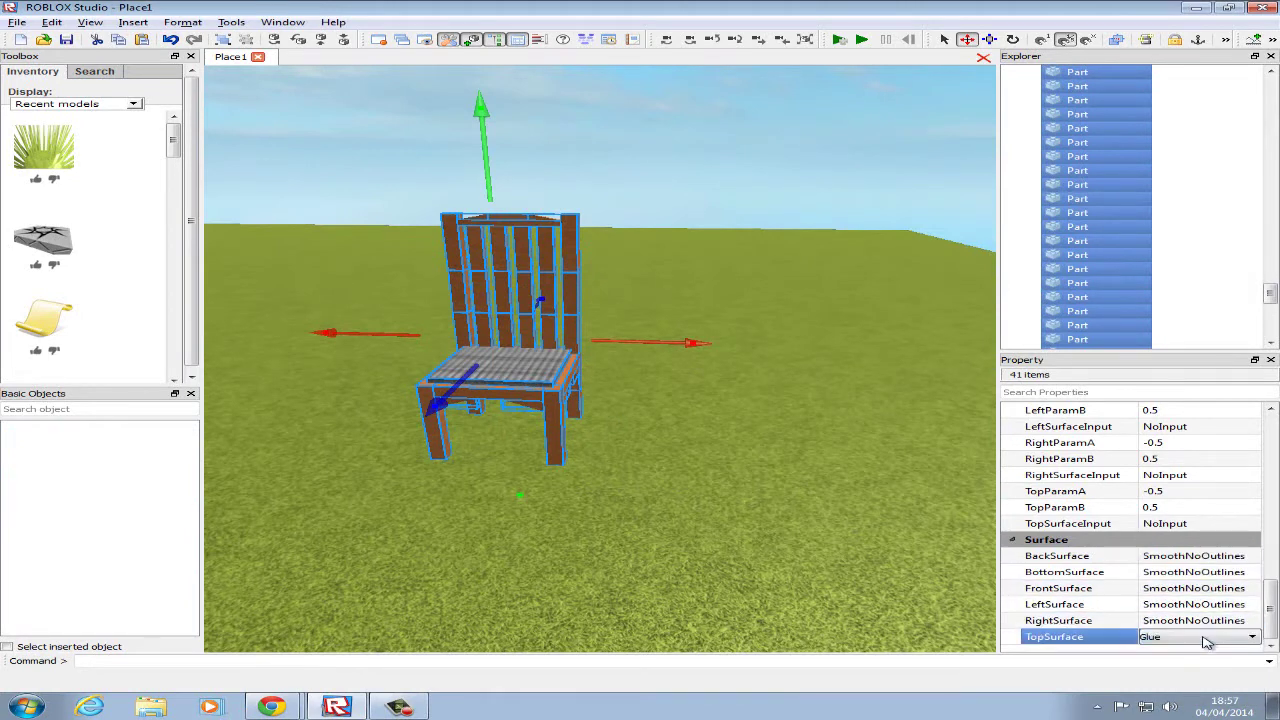
{"action": "left_click", "coordinate": [1207, 637]}
{"action": "left_click", "coordinate": [1192, 588]}
{"action": "left_click", "coordinate": [790, 198]}
{"action": "scroll", "coordinate": [771, 228], "scroll_direction": "up", "scroll_amount": 4}
{"action": "scroll", "coordinate": [771, 227], "scroll_direction": "down", "scroll_amount": 3}
{"action": "right_click_drag", "start_coordinate": [771, 227], "coordinate": [772, 227]}
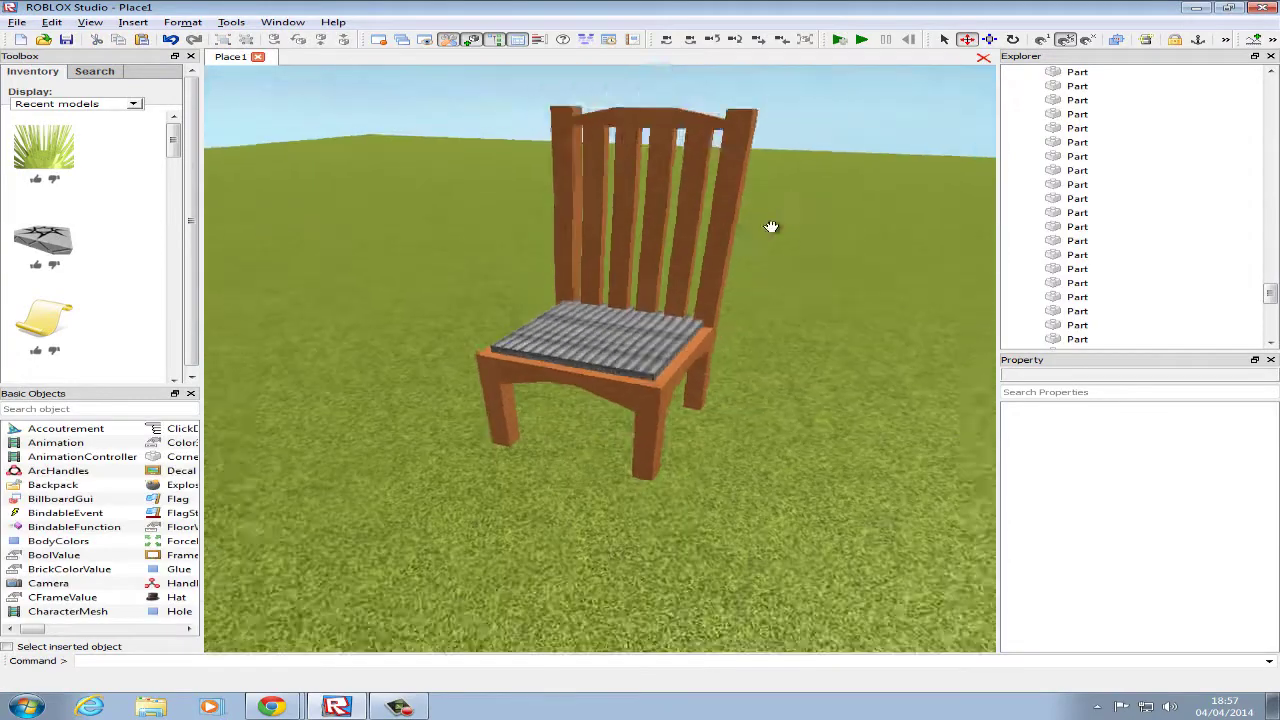
{"action": "scroll", "coordinate": [771, 226], "scroll_direction": "down", "scroll_amount": 2}
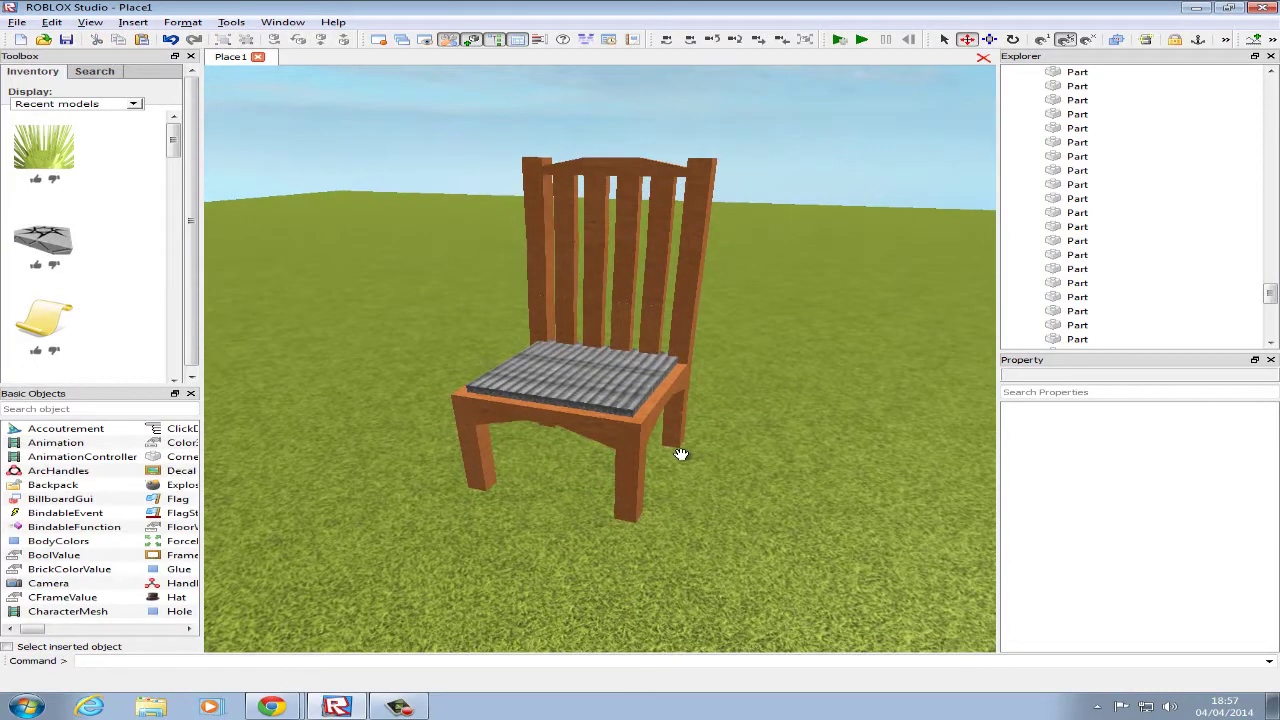
{"action": "right_click_drag", "start_coordinate": [681, 454], "coordinate": [680, 455]}
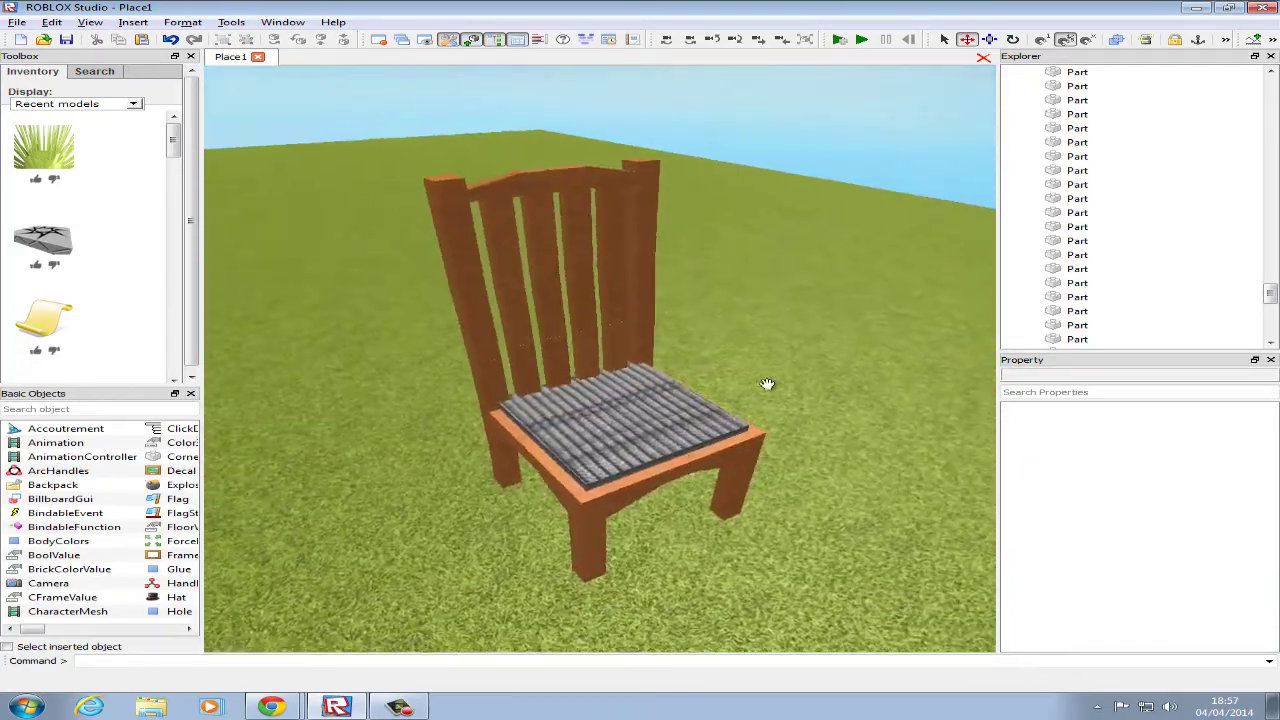
Exit ROBLOX Studio, saving the place's changes to ROBLOX, and minimize the reference picture window.
{"action": "left_click", "coordinate": [1258, 8]}
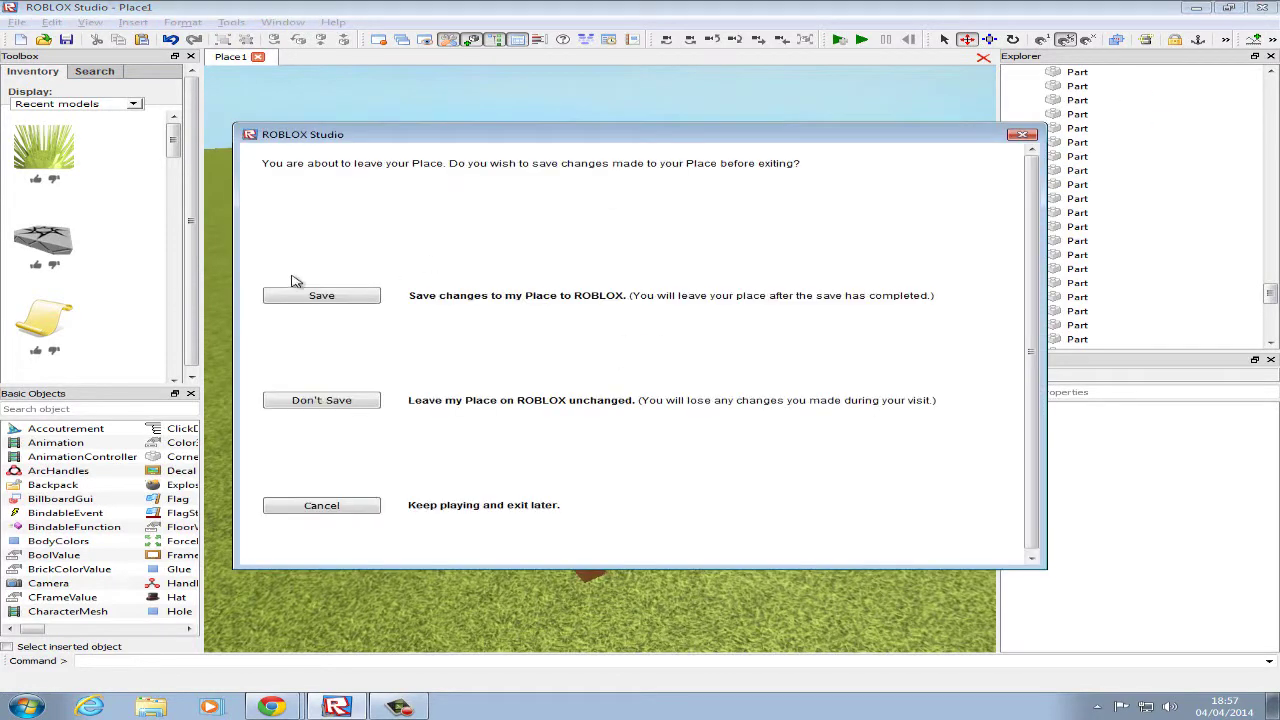
{"action": "left_click", "coordinate": [321, 296]}
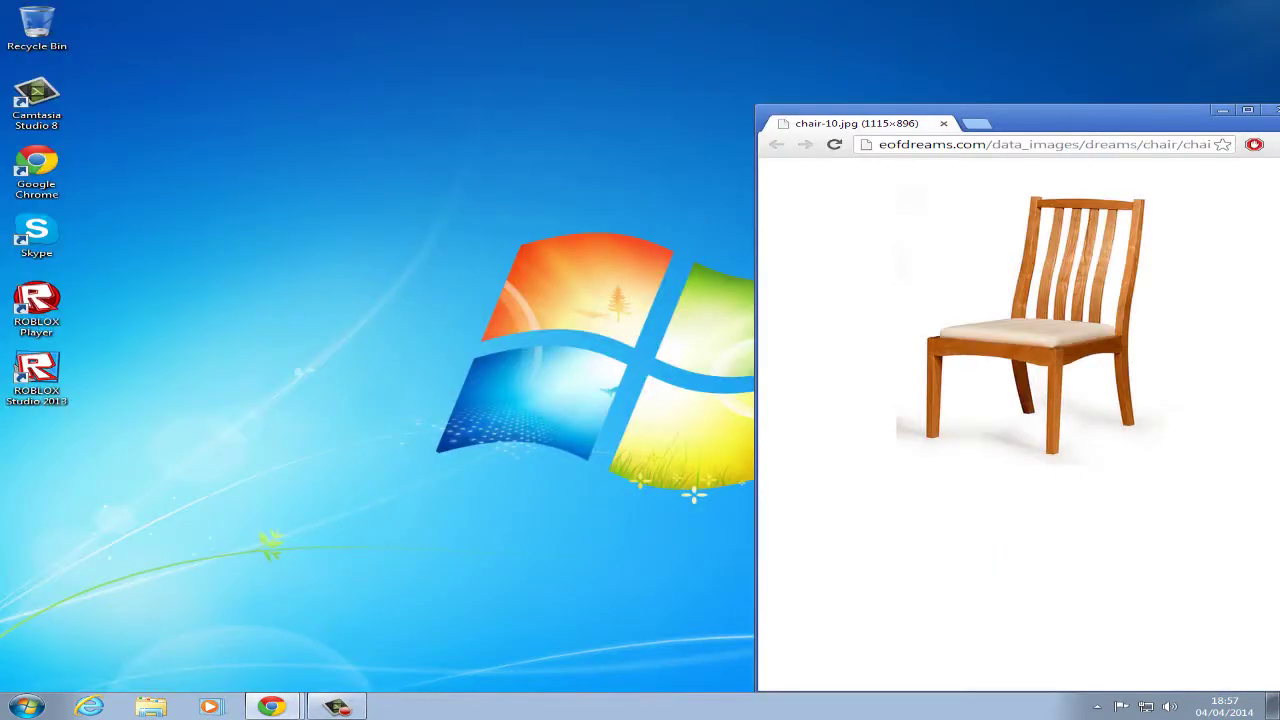
{"action": "left_click_drag", "start_coordinate": [1100, 128], "coordinate": [1079, 110]}
{"action": "left_click", "coordinate": [1193, 95]}
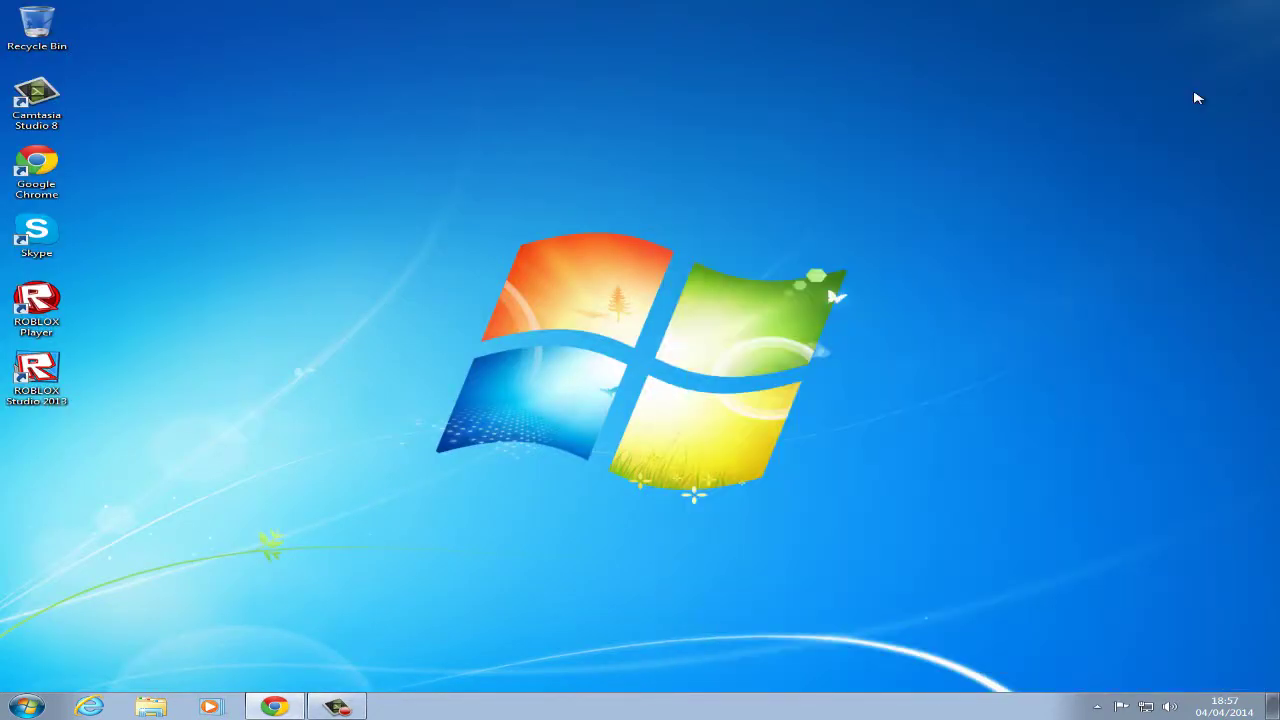